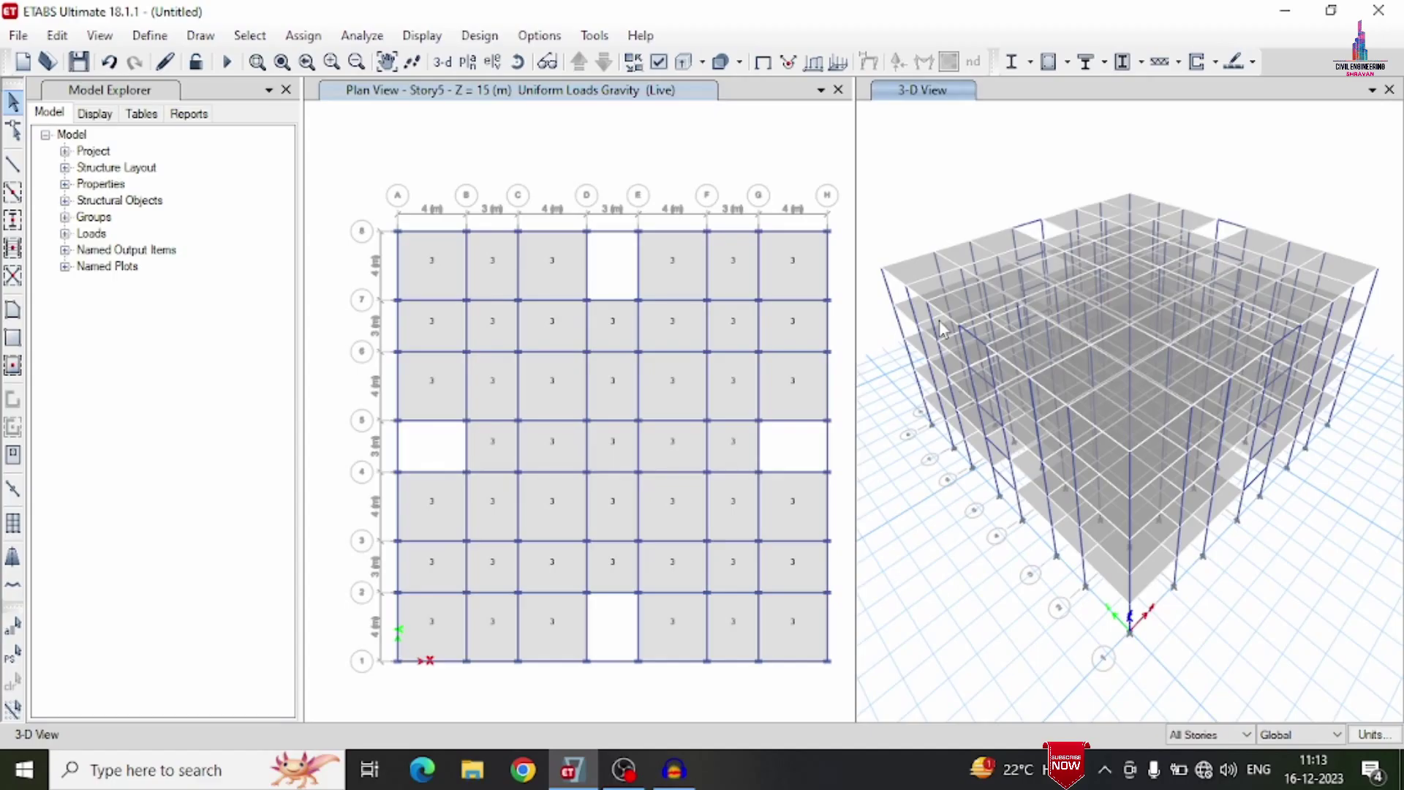
Step: Review the list of defined materials, including HYSD500, and leave it without changes
click(480, 133)
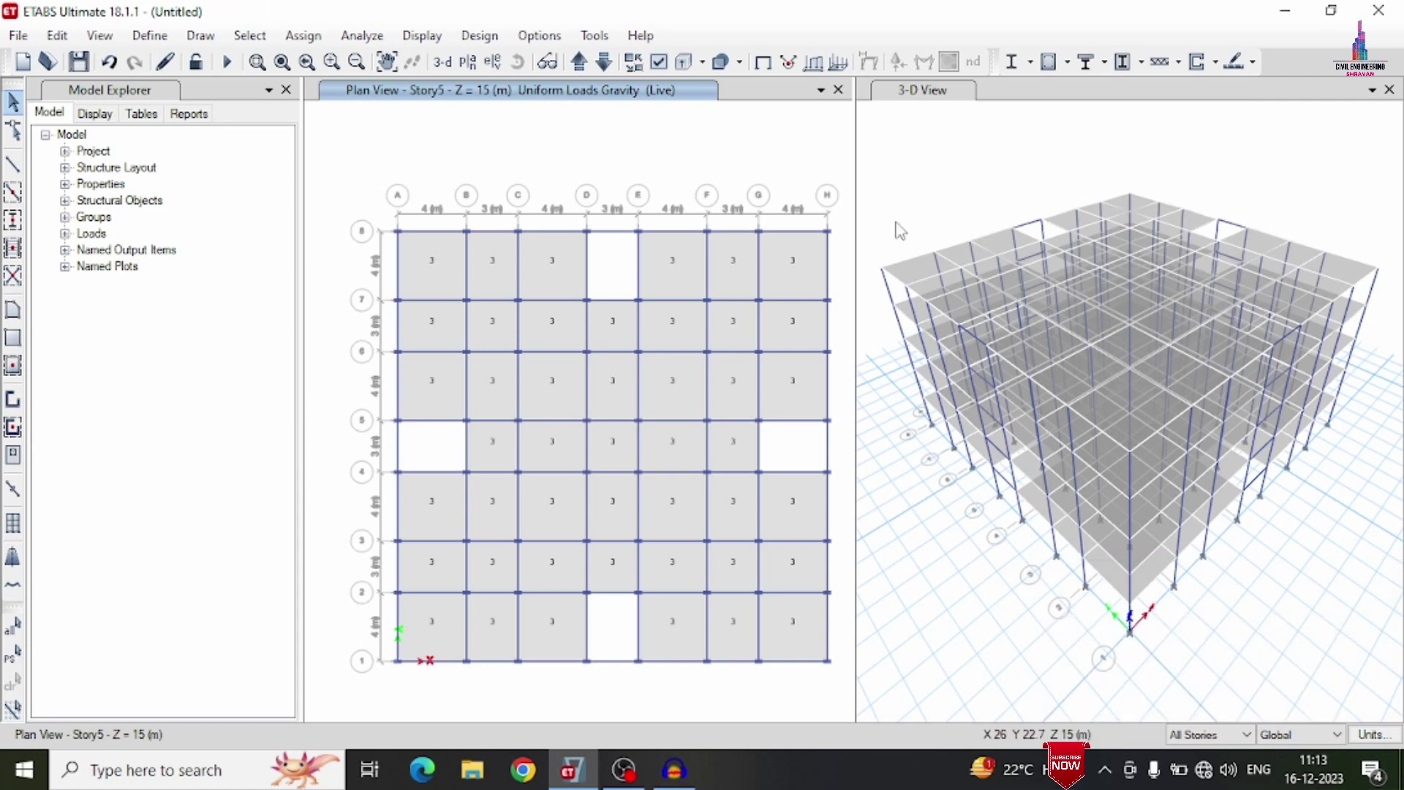
click(142, 40)
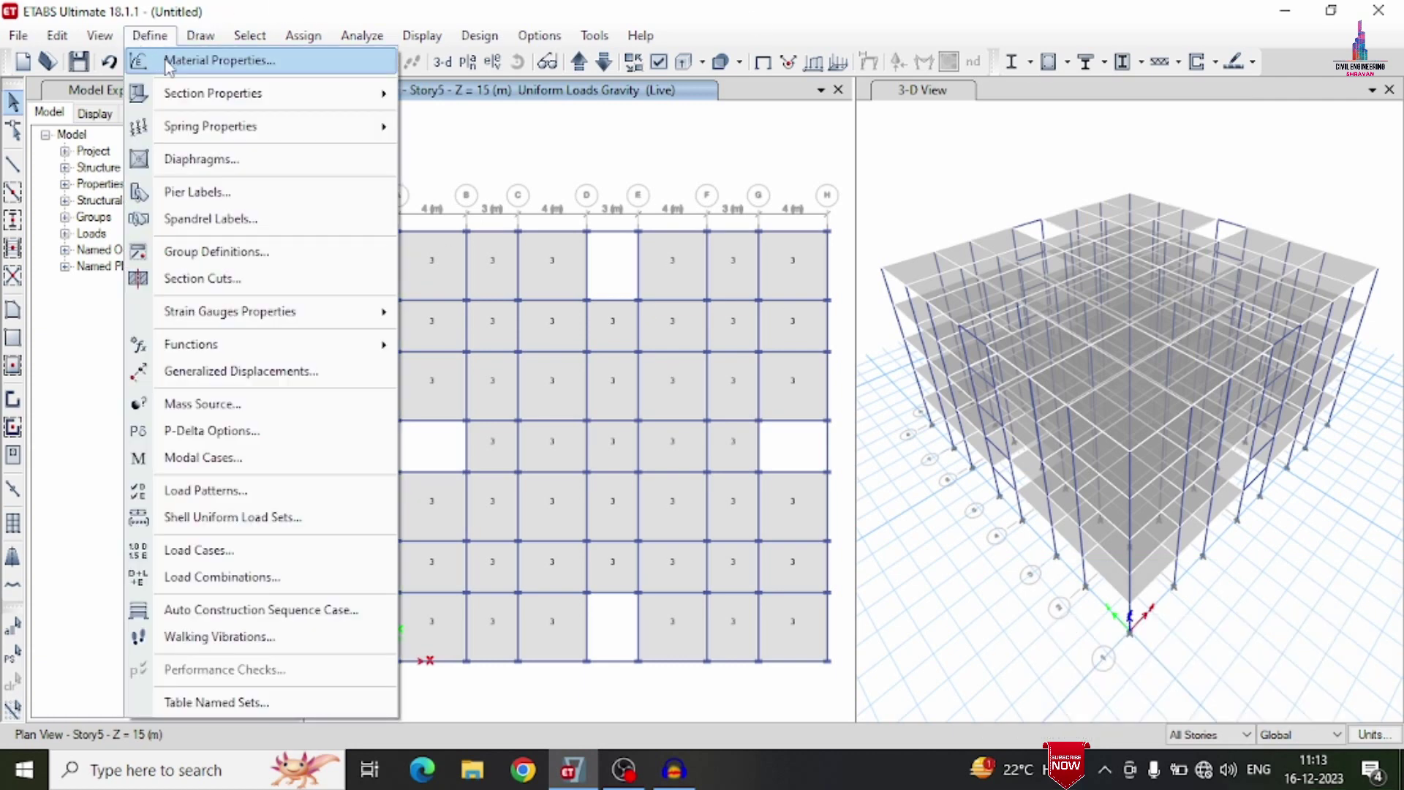
click(167, 60)
click(551, 338)
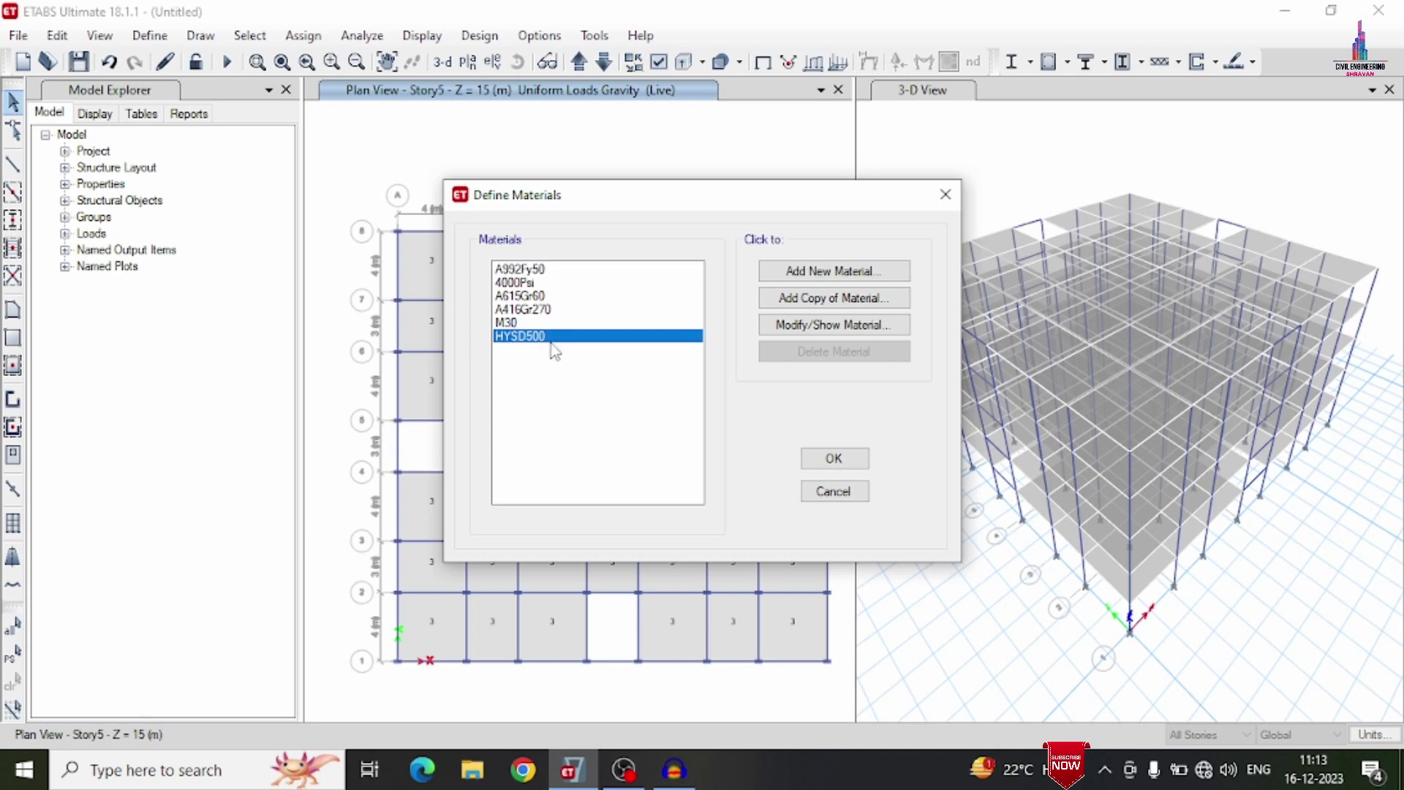
click(832, 492)
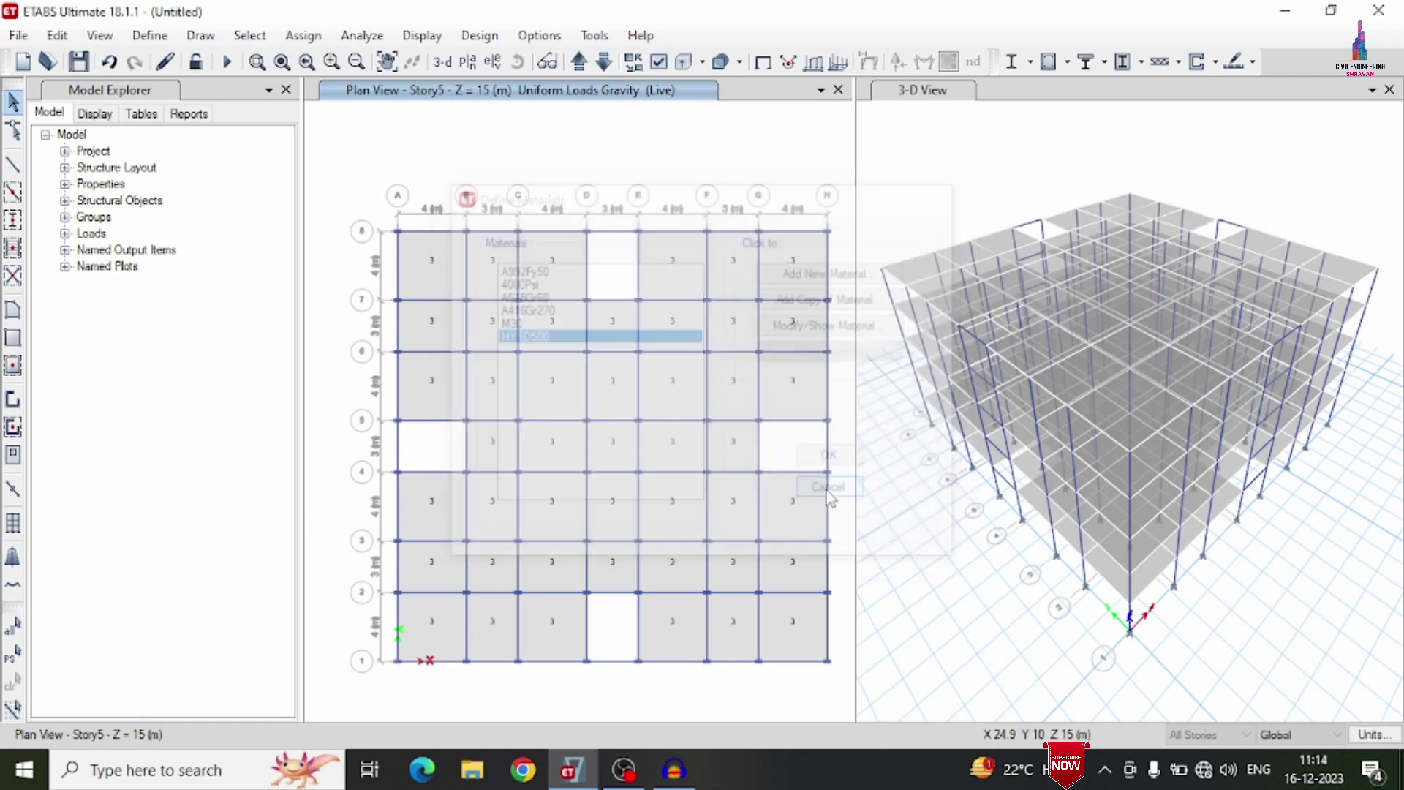
Step: Review the defined beam and column frame sections, including C0.46X0.23, without modifying them
click(150, 35)
mouse_move(174, 103)
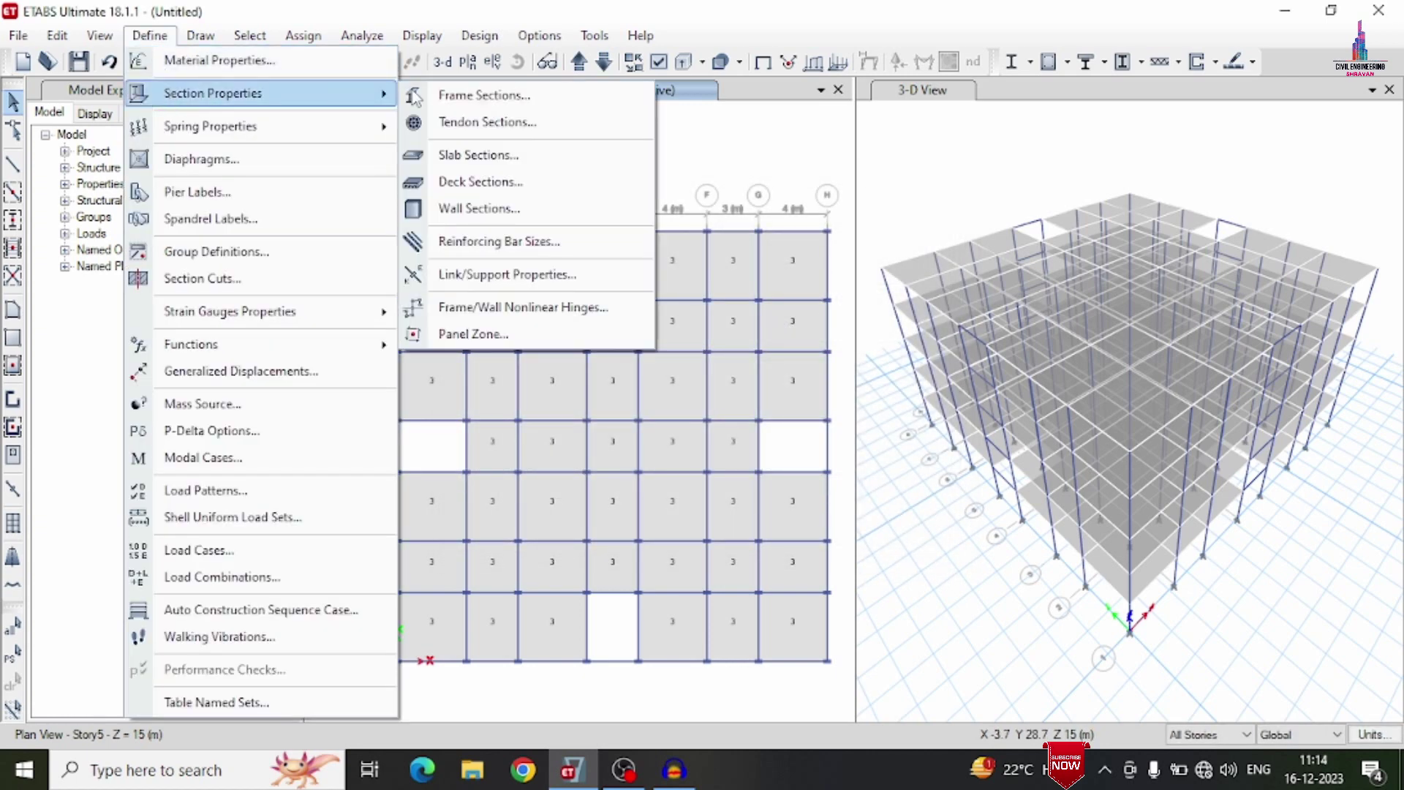
click(570, 94)
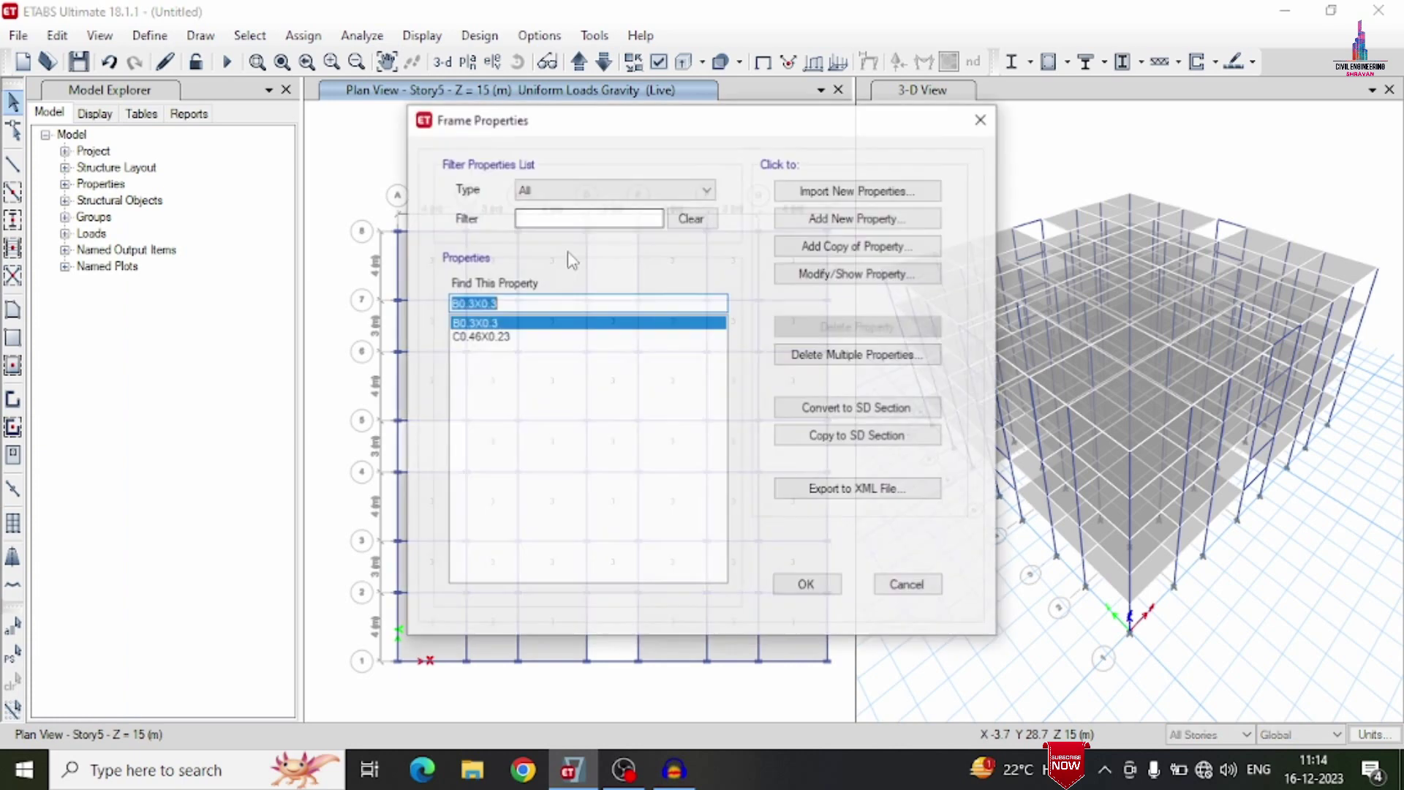
click(489, 336)
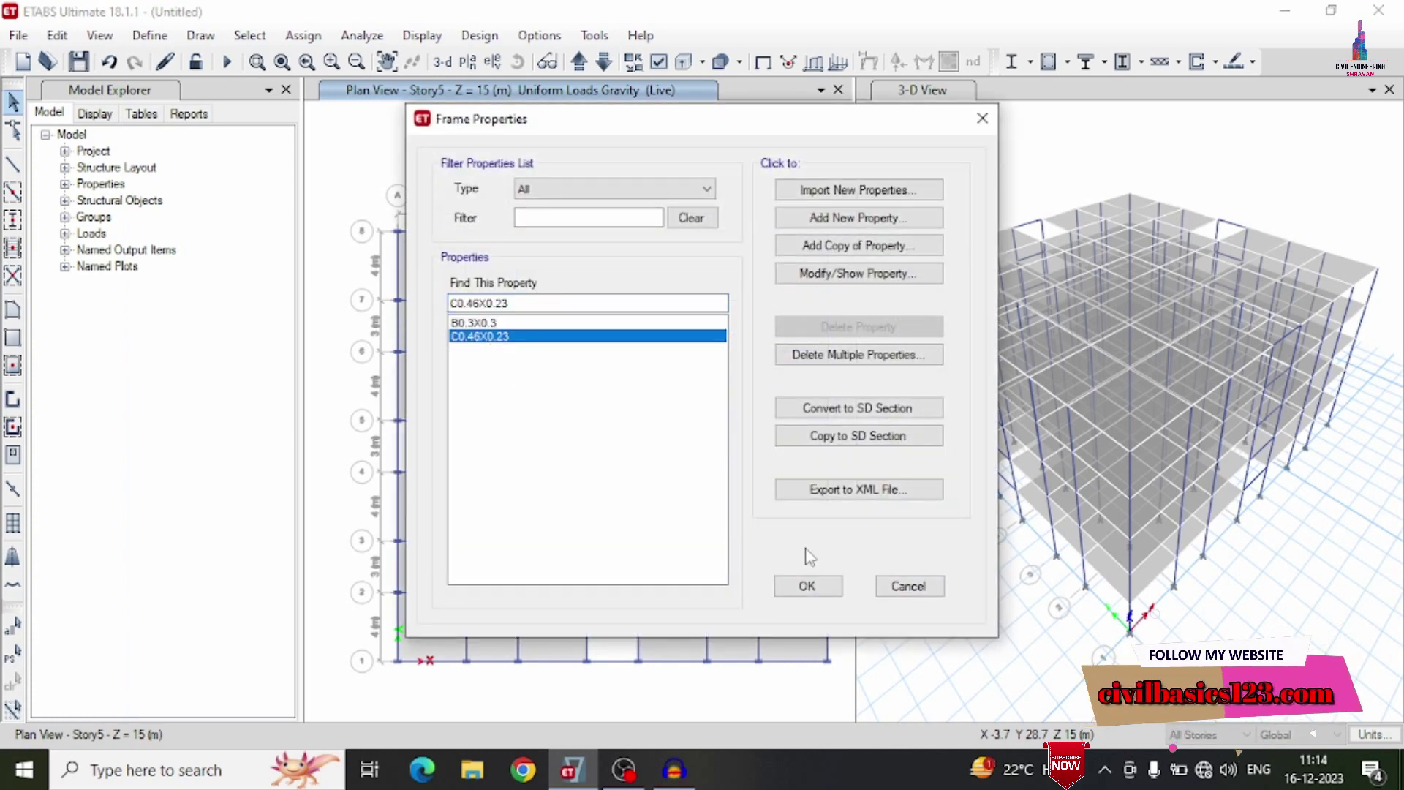
click(904, 592)
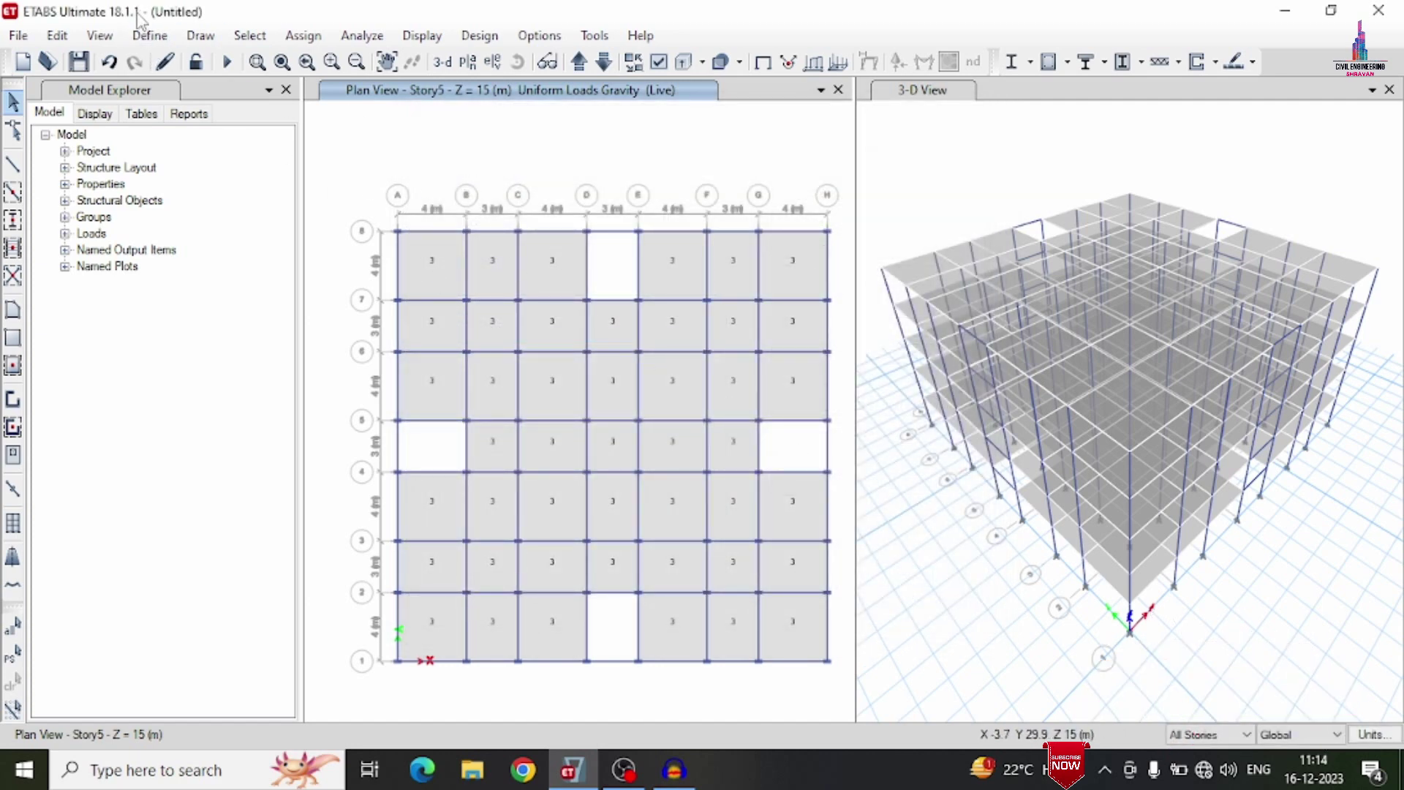
Step: Look through the defined load patterns and inspect the IS 1893:2016 seismic loading parameters of EQX
click(149, 35)
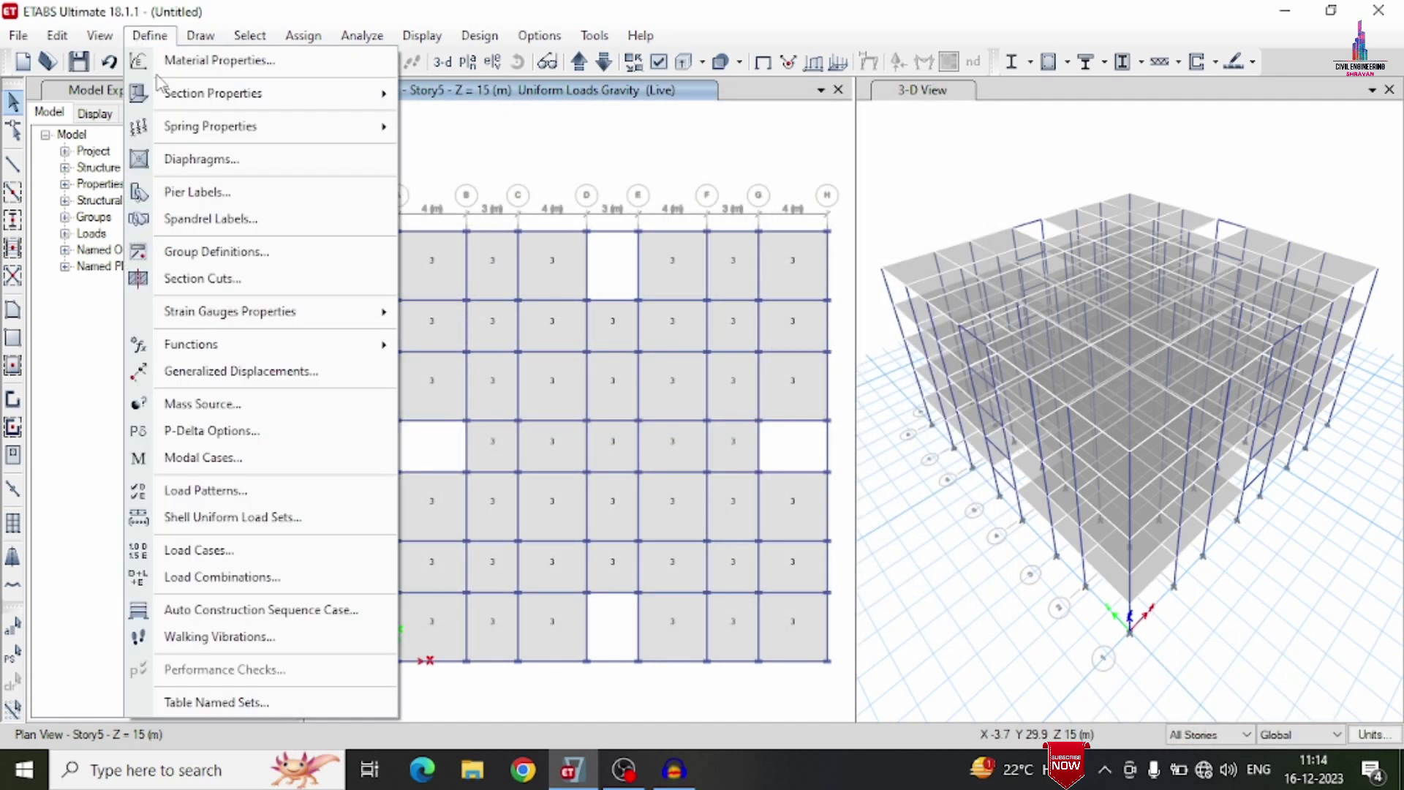
click(239, 506)
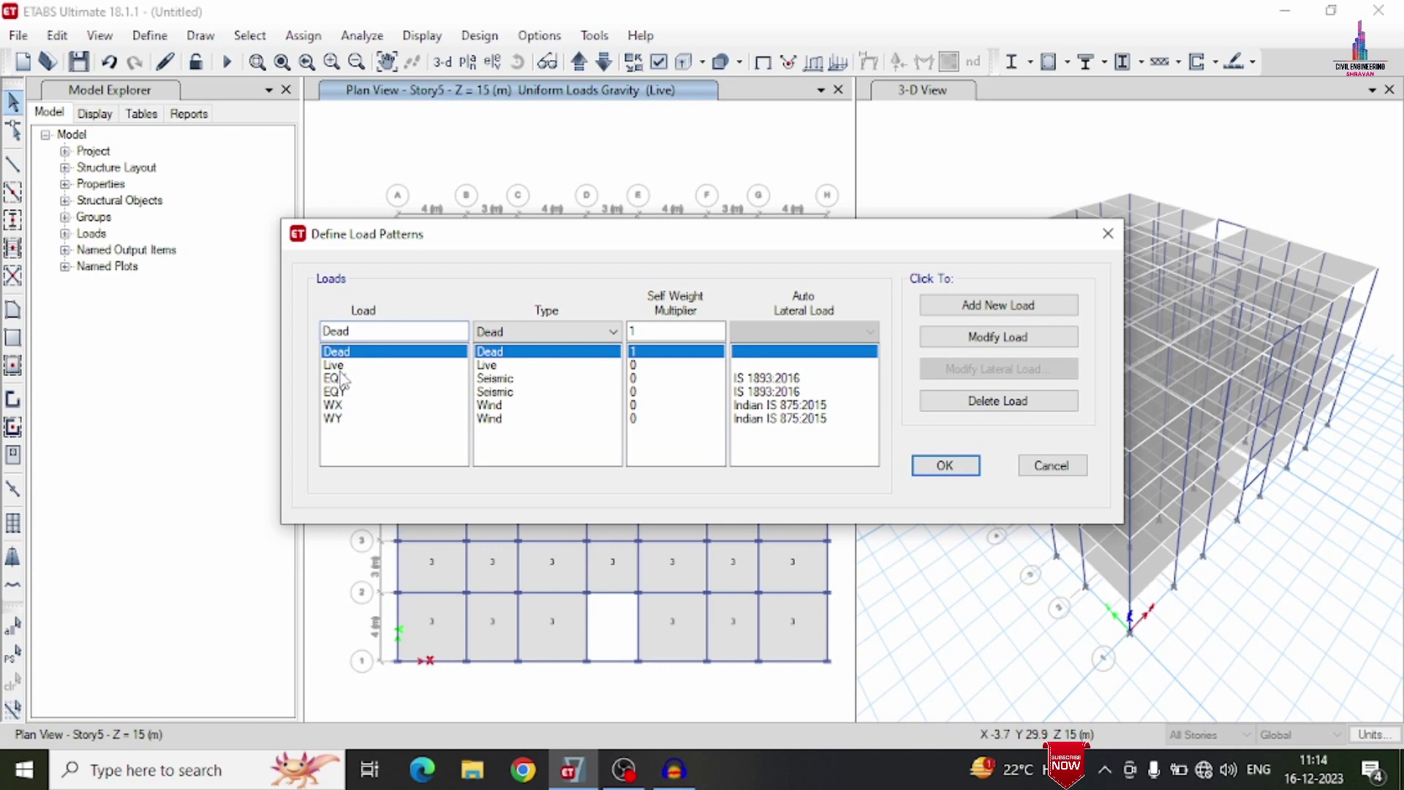
key(Down)
key(Down)
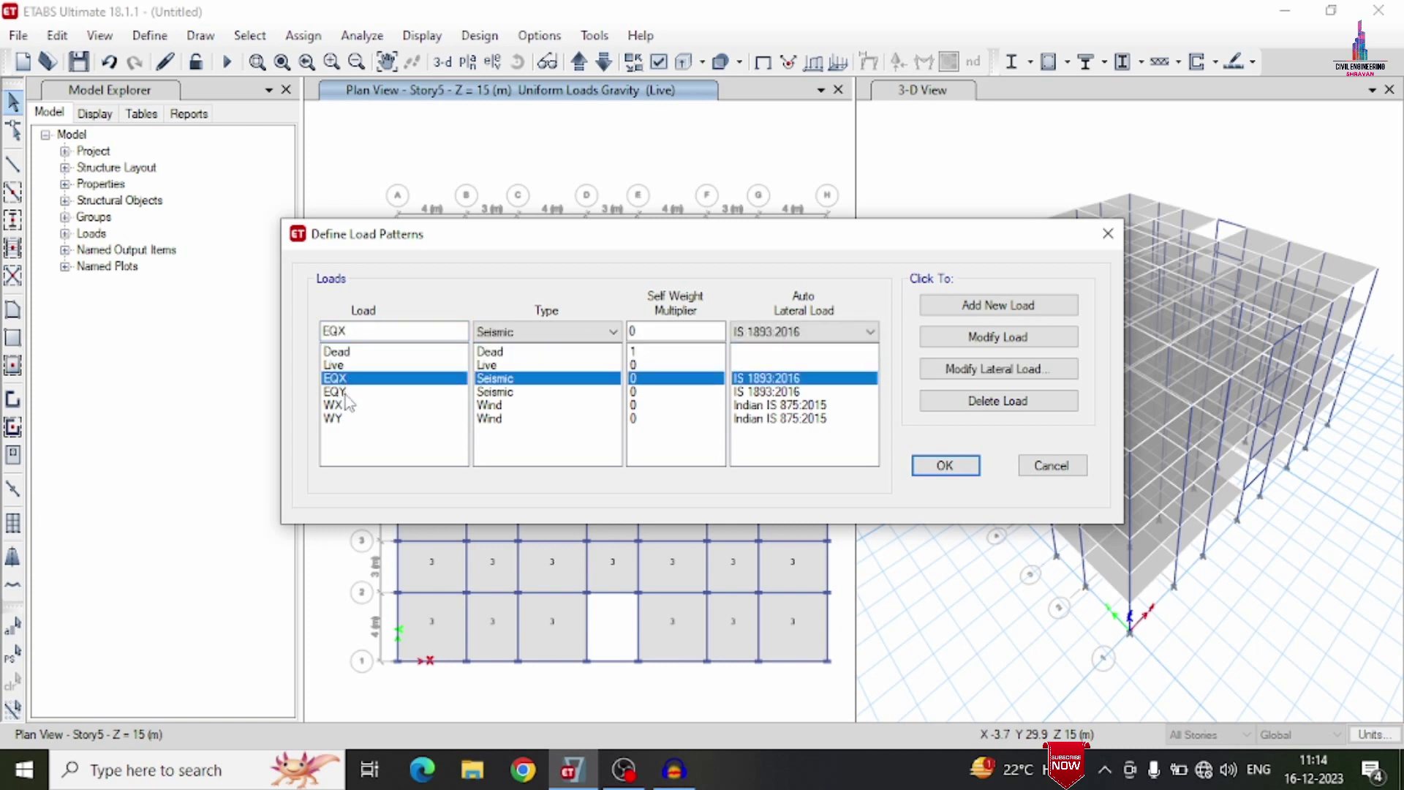
key(Down)
click(336, 378)
click(970, 368)
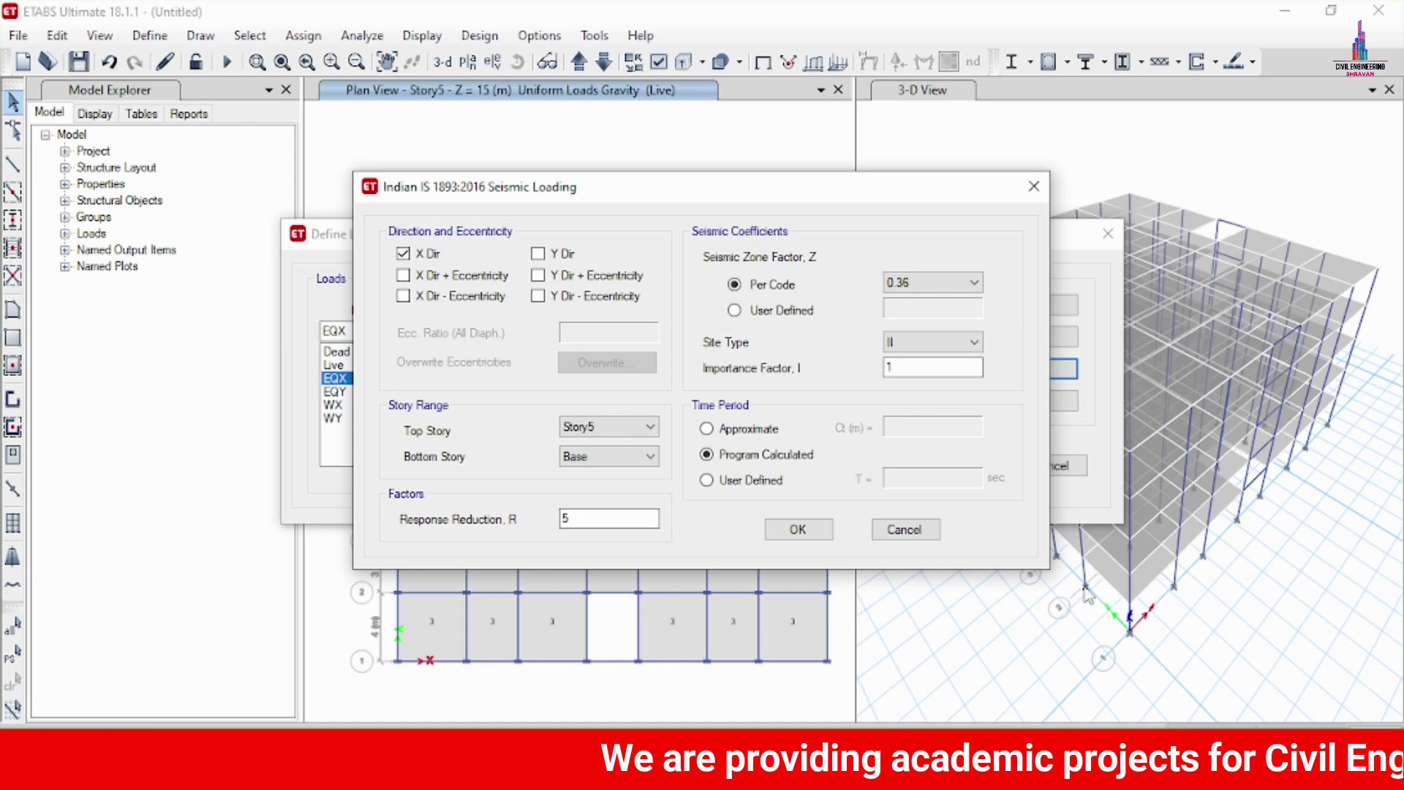
click(904, 529)
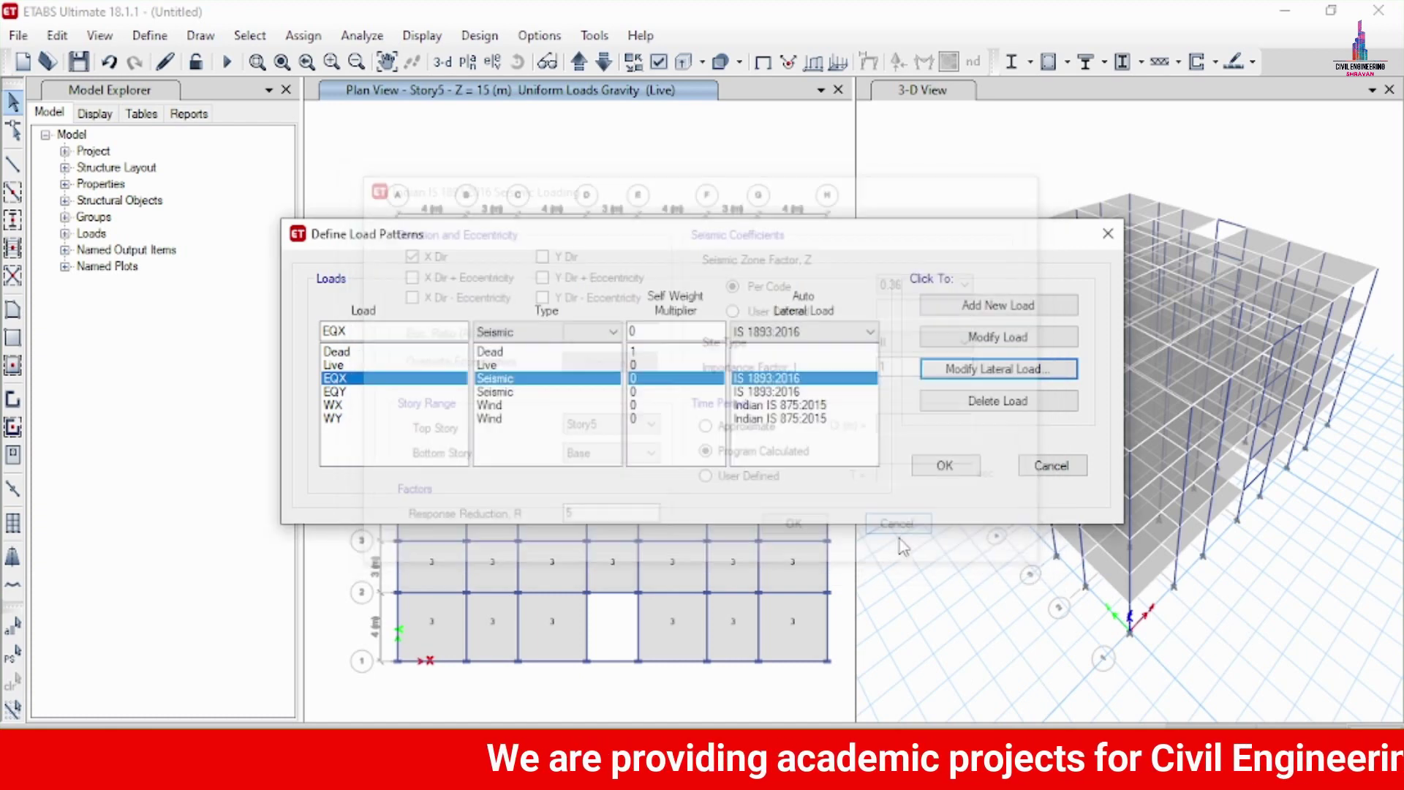
Step: Inspect the Indian IS 875:2015 wind load parameters of pattern WX, and leave the load patterns without changes
click(338, 405)
click(965, 371)
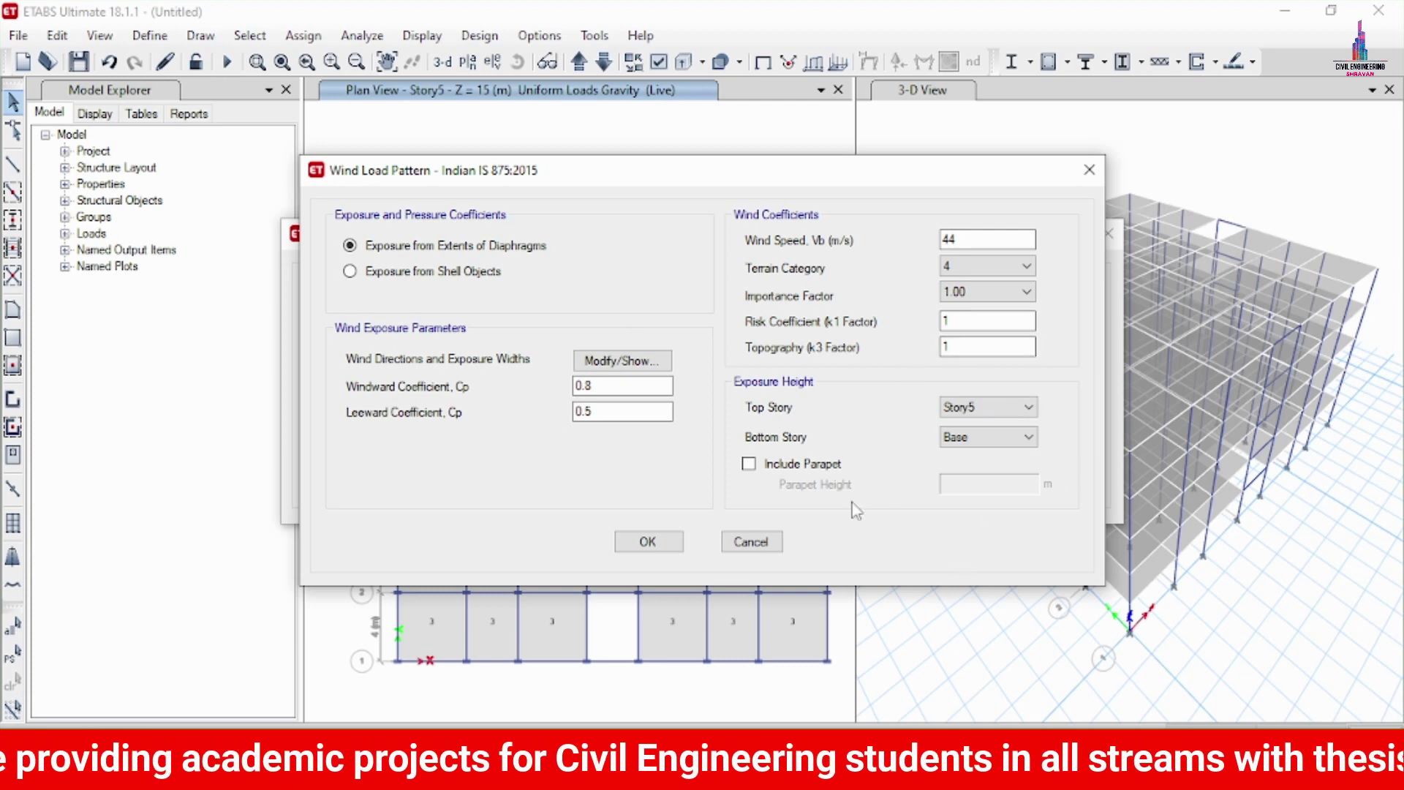
click(759, 548)
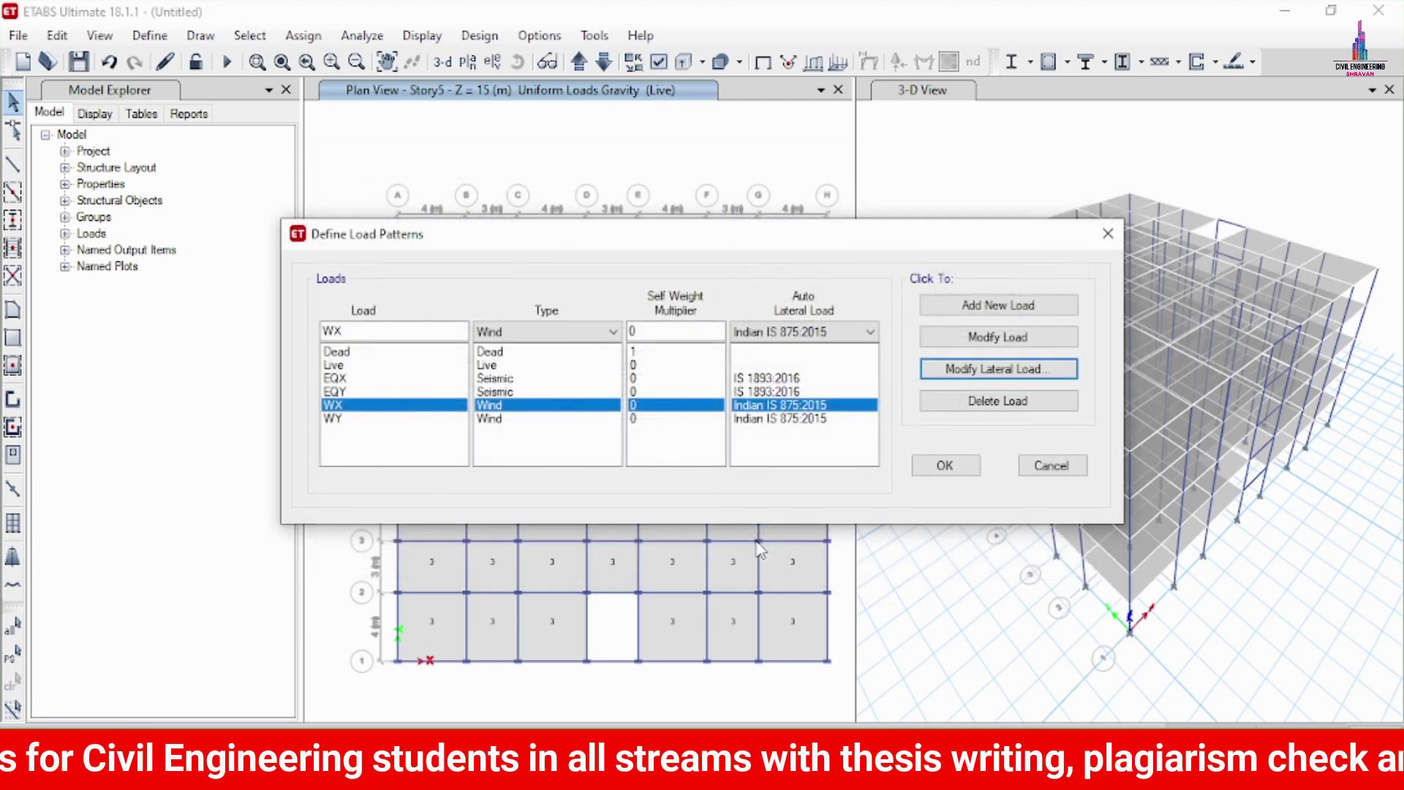
click(1037, 472)
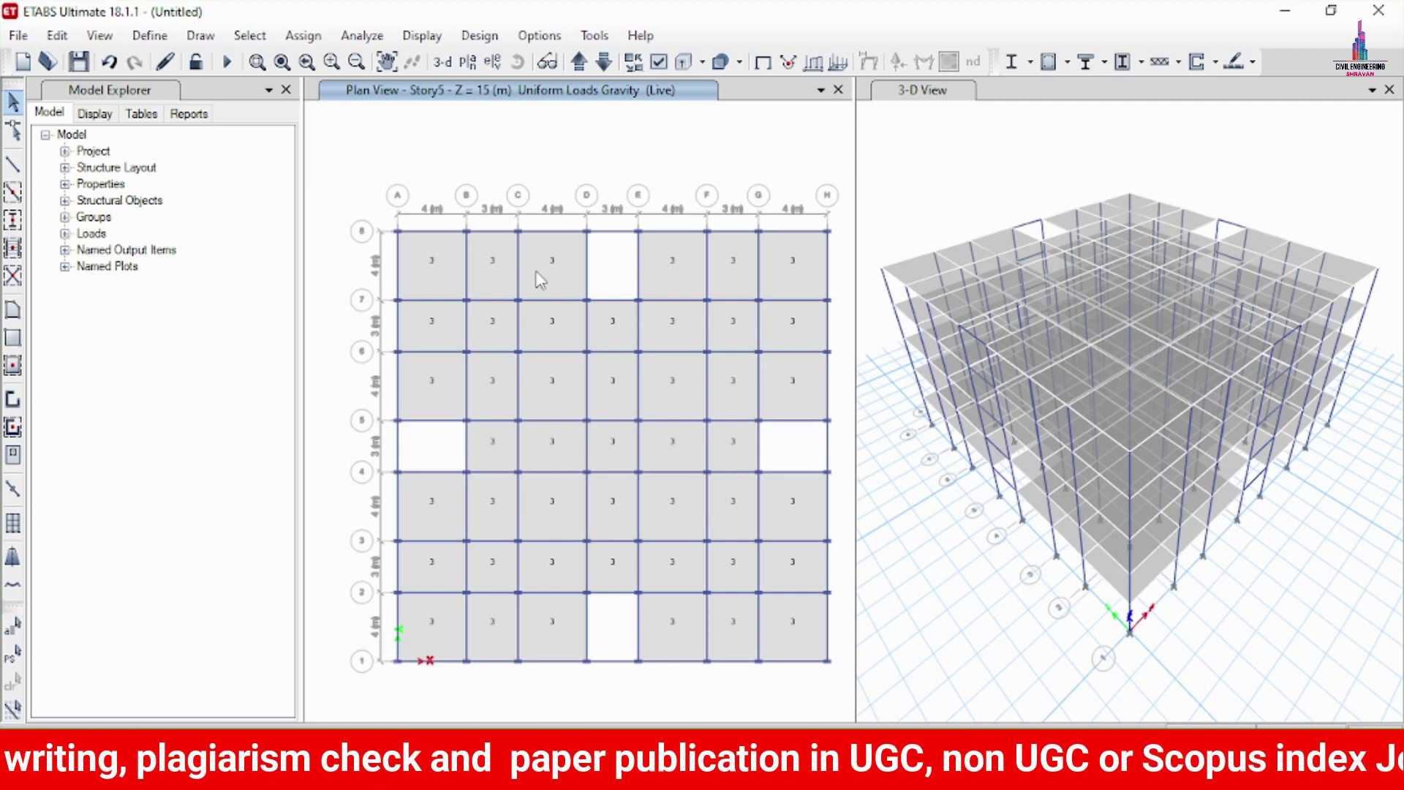
scroll(542, 276, up, 2)
scroll(549, 280, down, 3)
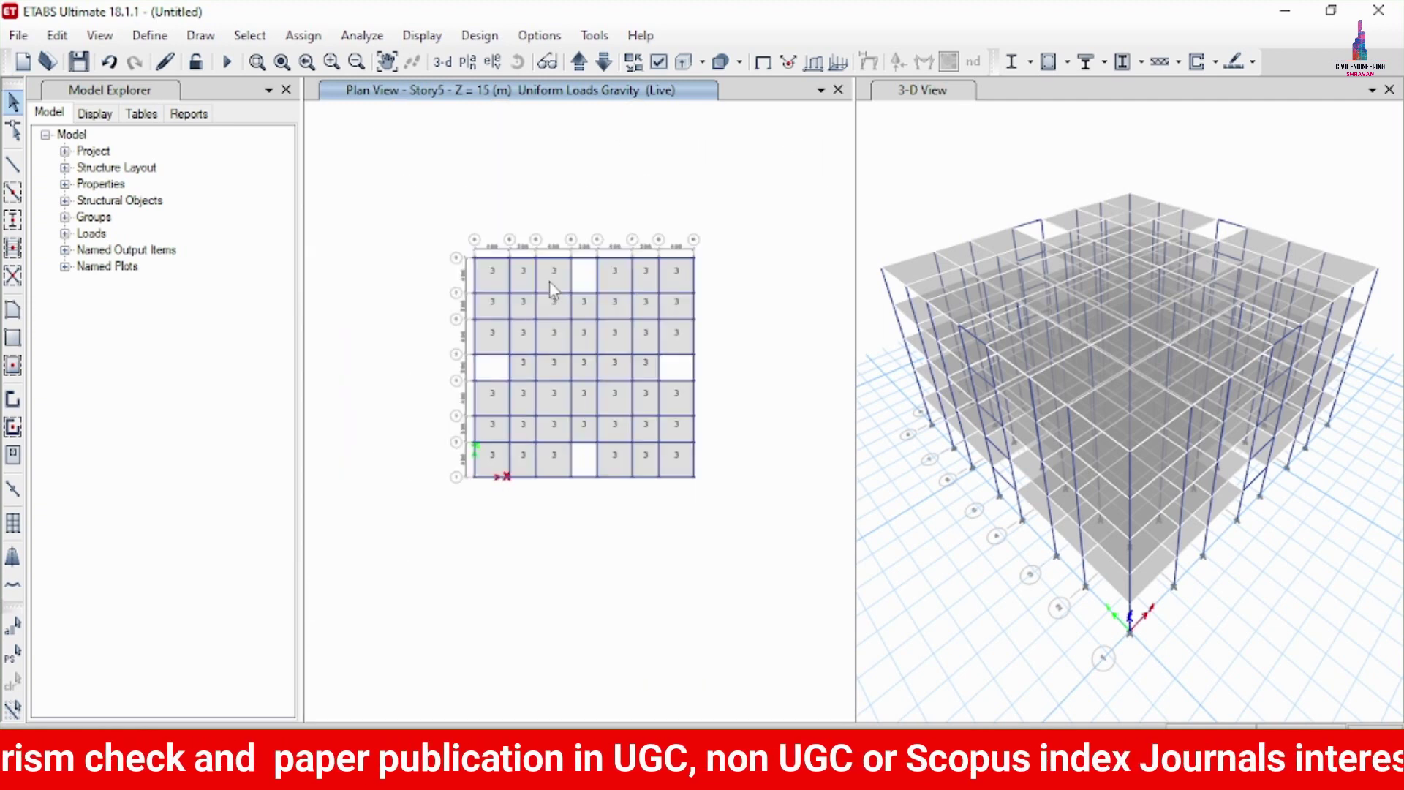
scroll(550, 281, up, 1)
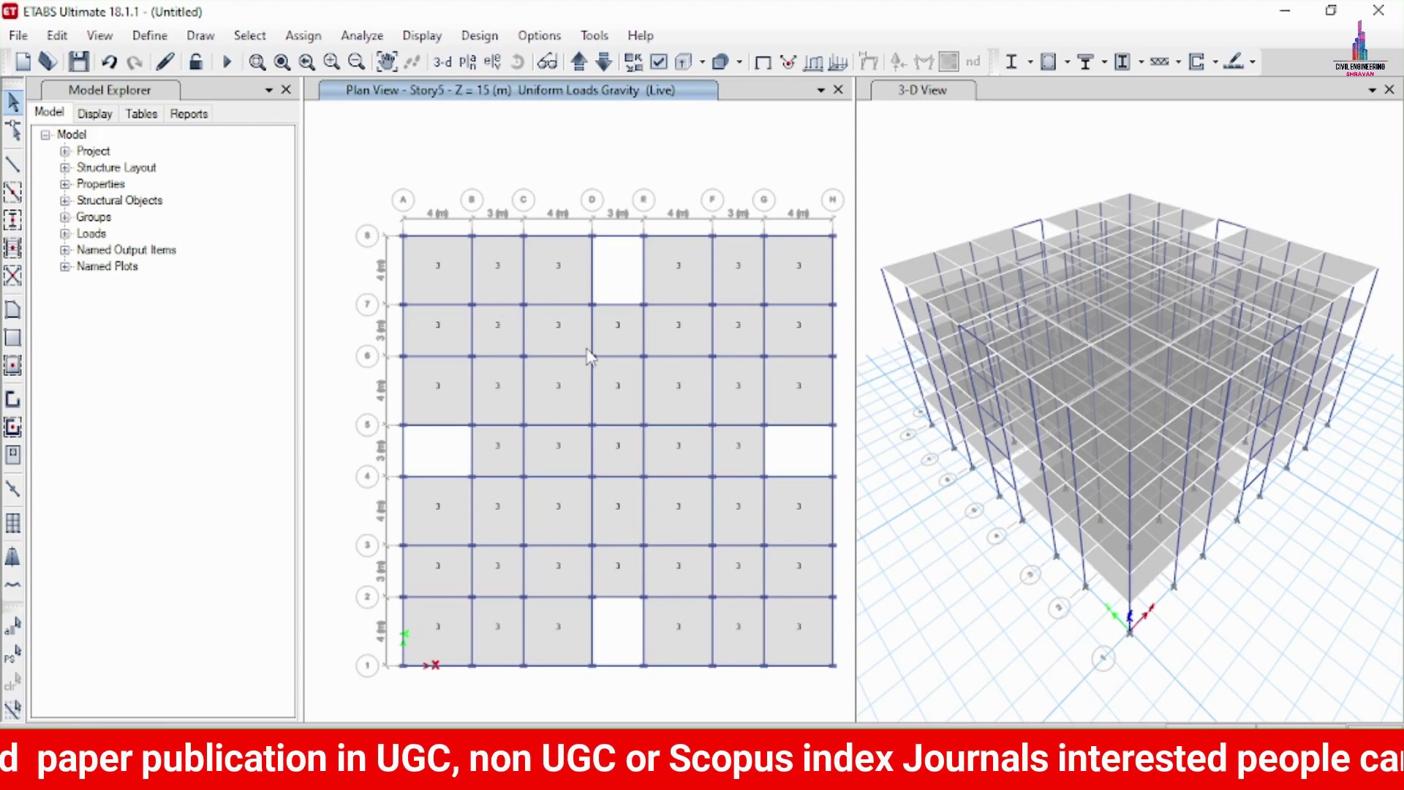
Step: Add the default design load combinations for concrete frame design and concrete slab design
click(150, 35)
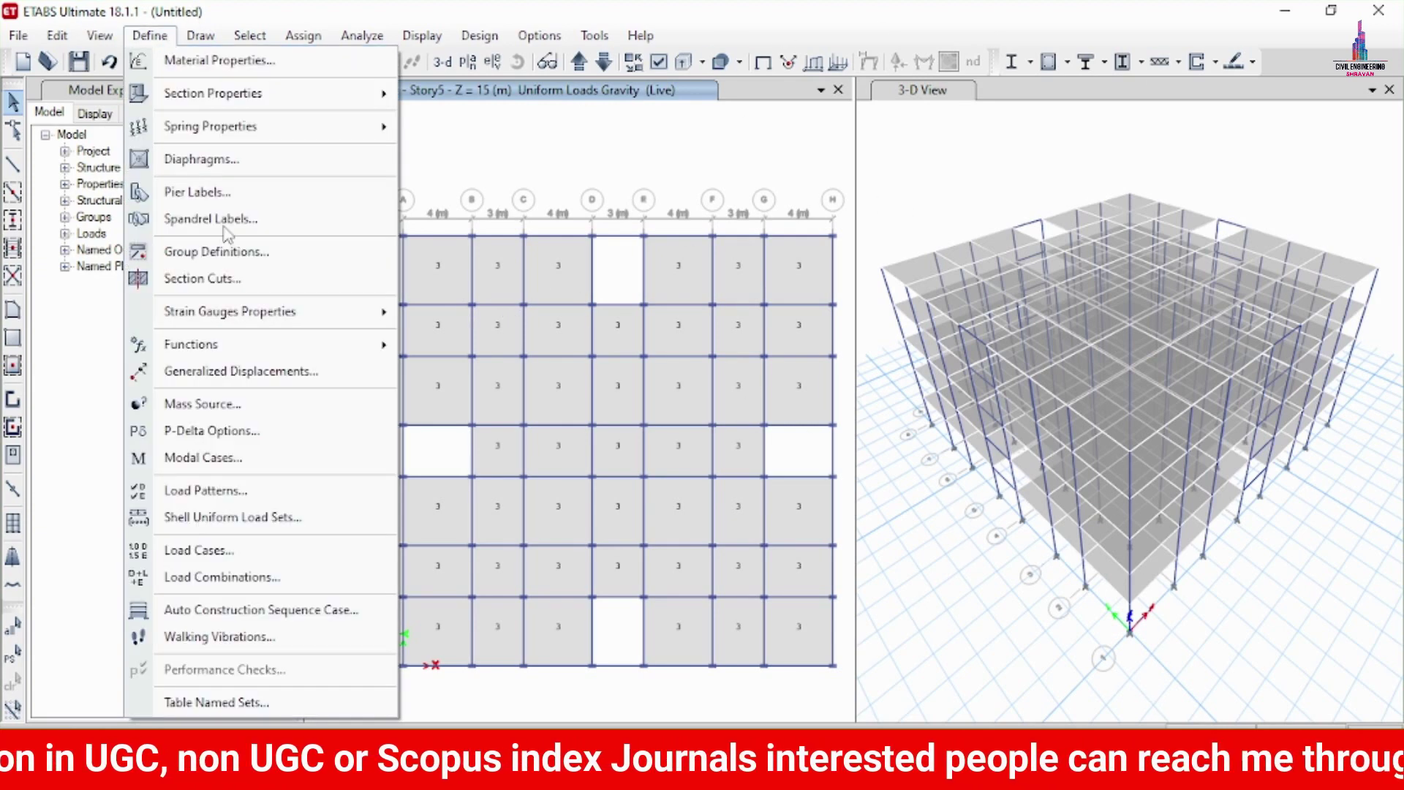
click(233, 578)
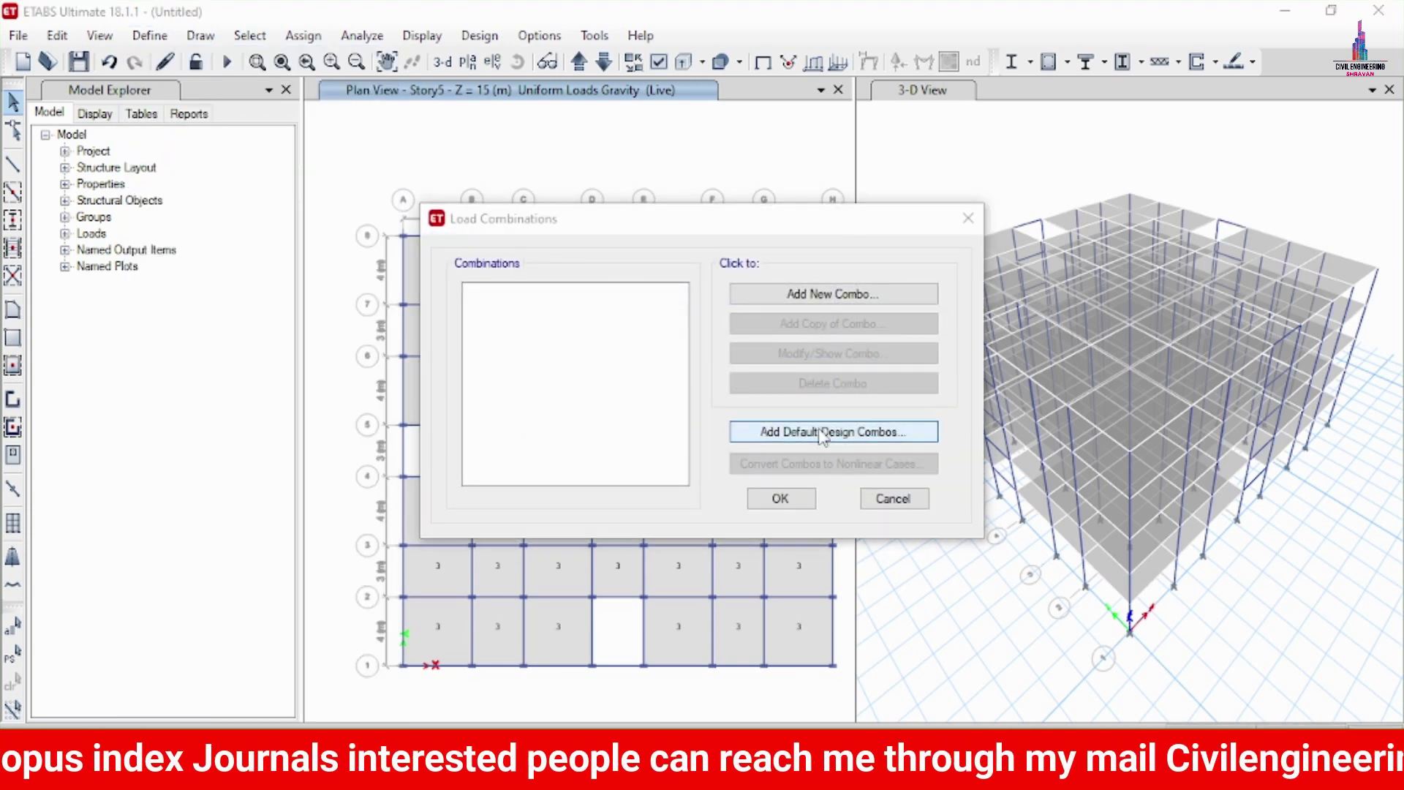
click(820, 433)
click(675, 411)
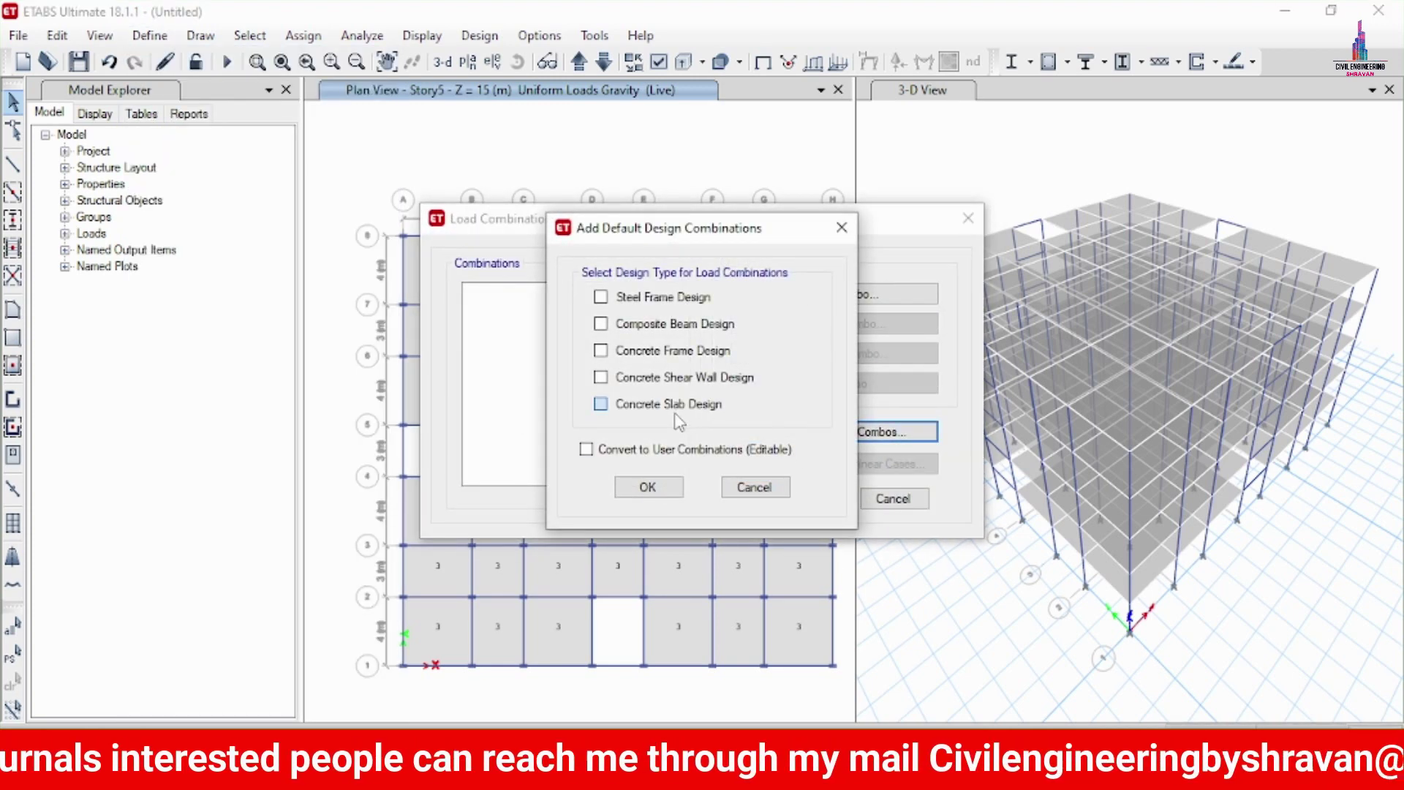
click(662, 353)
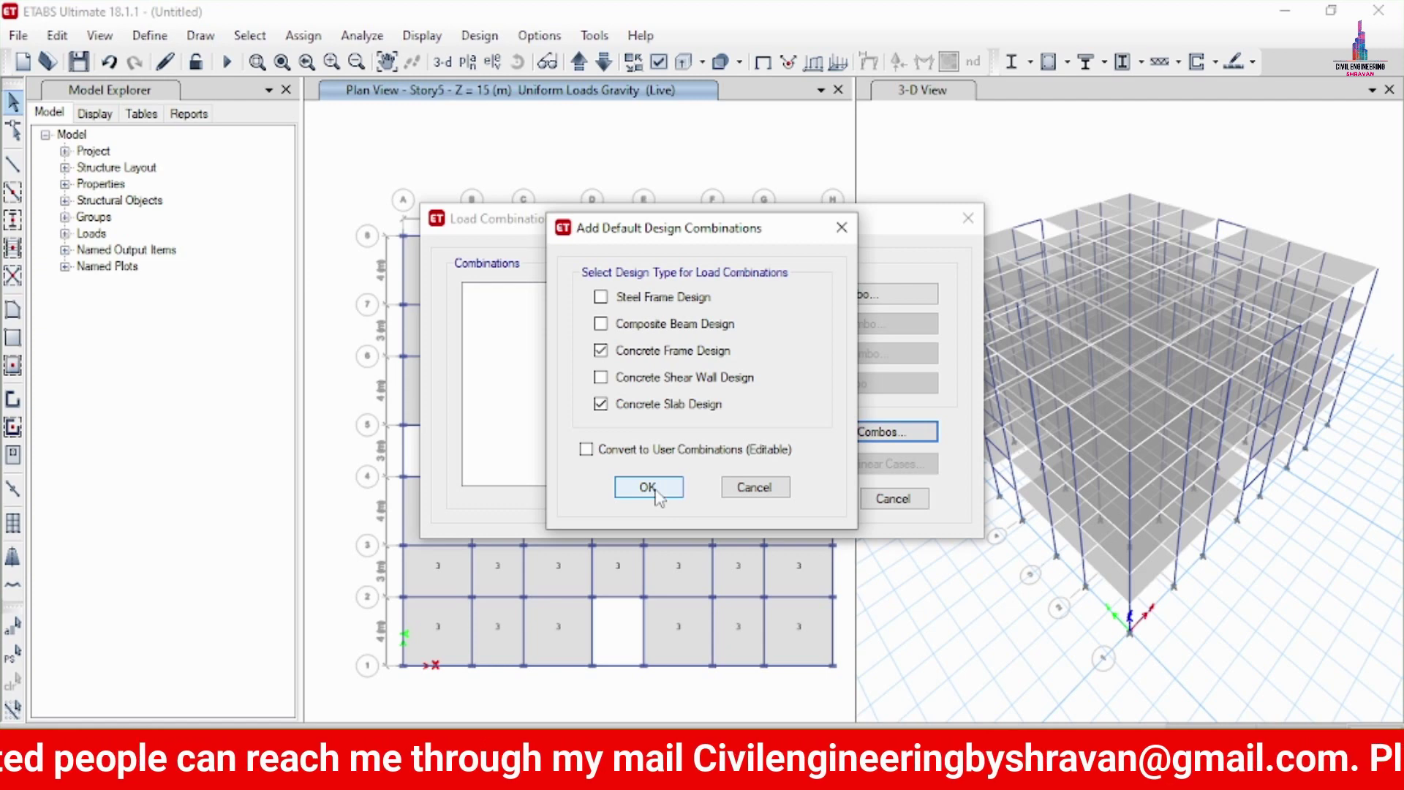
click(648, 488)
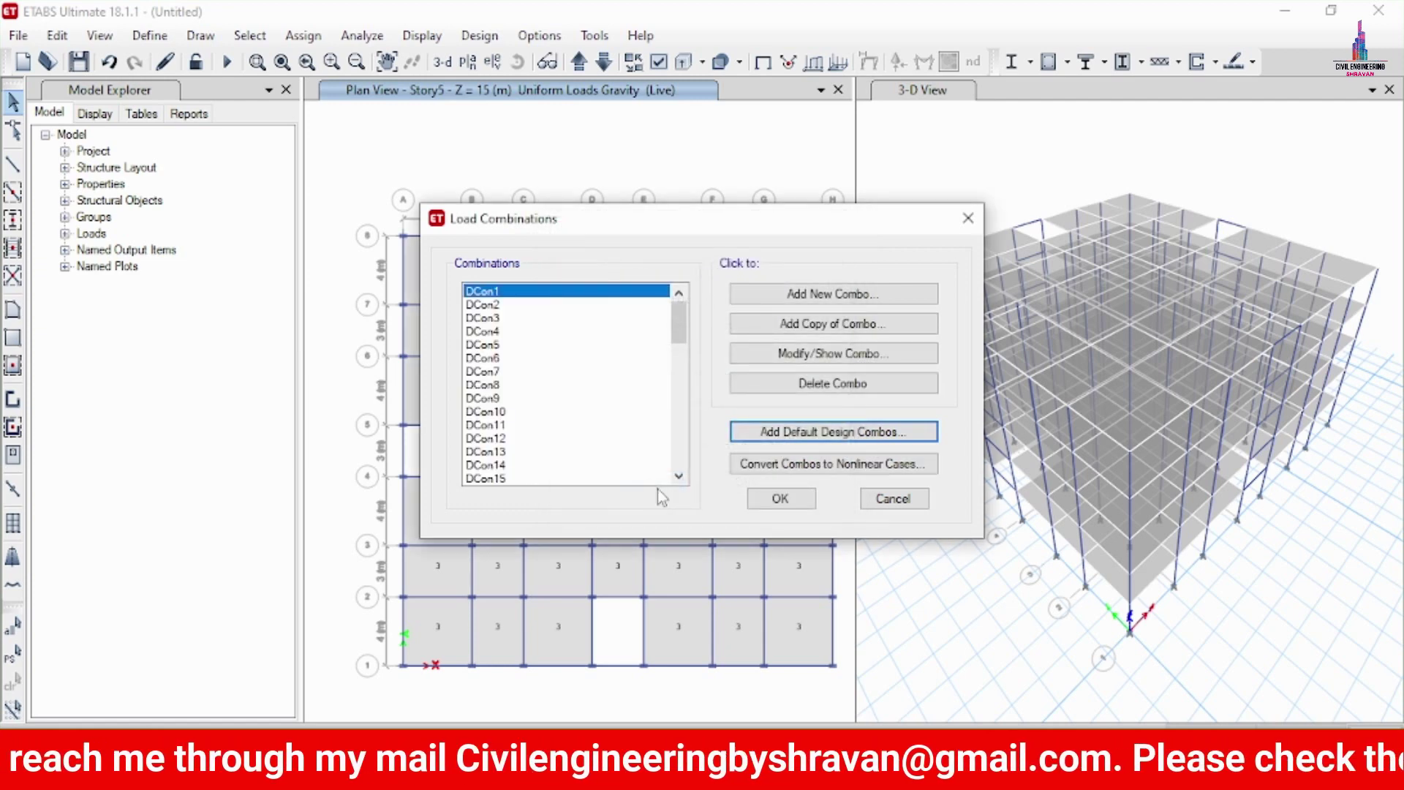
click(781, 498)
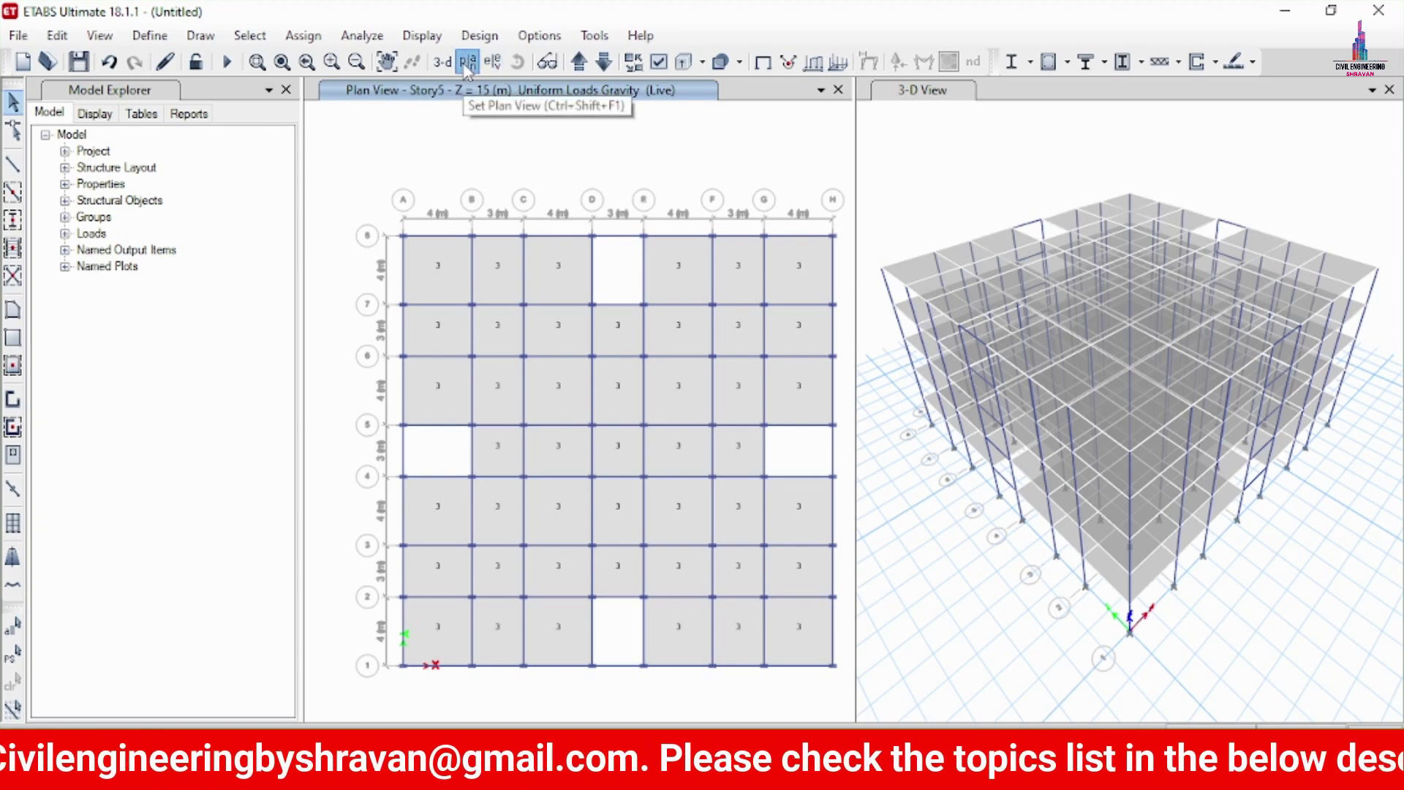
Step: Set the plan view to the Base level
click(491, 63)
click(588, 382)
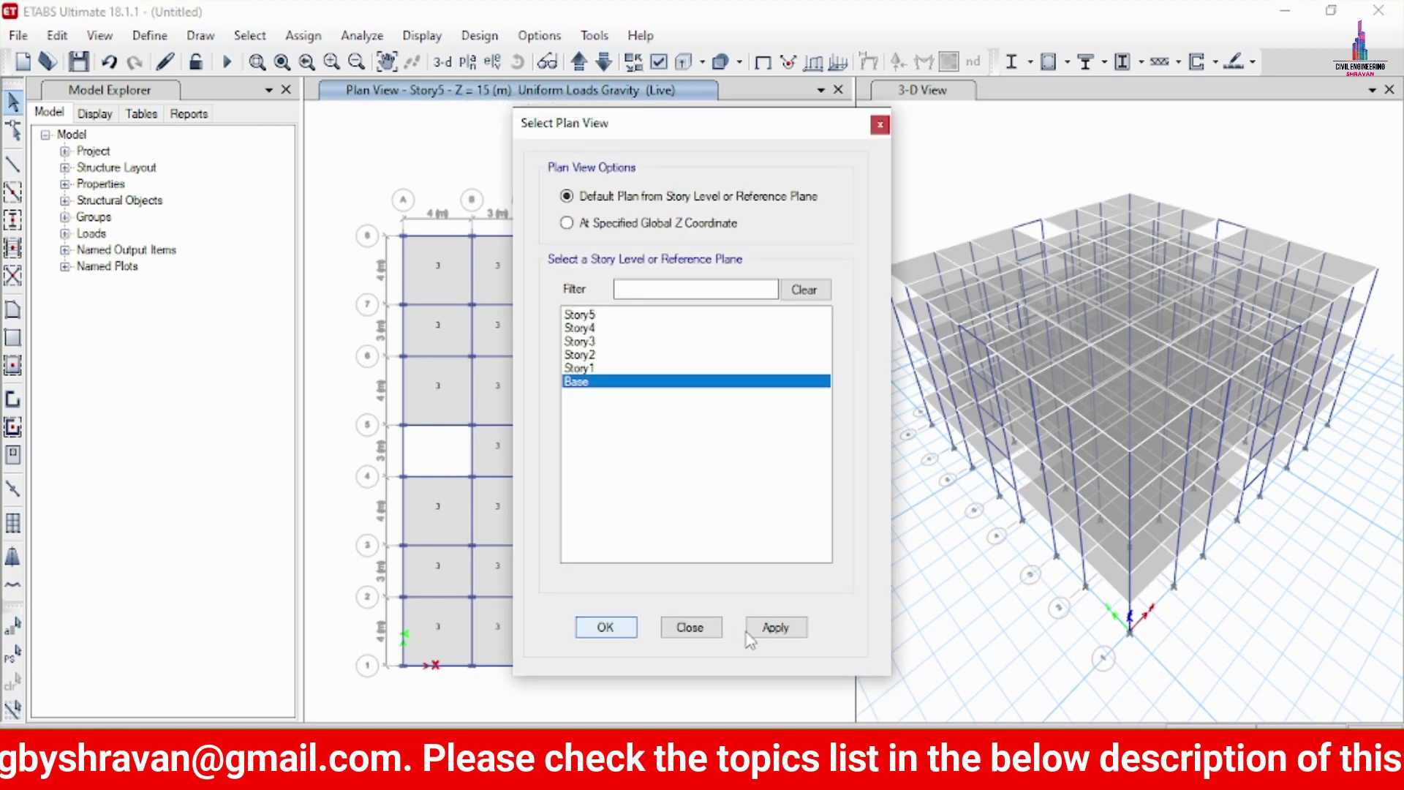
click(792, 631)
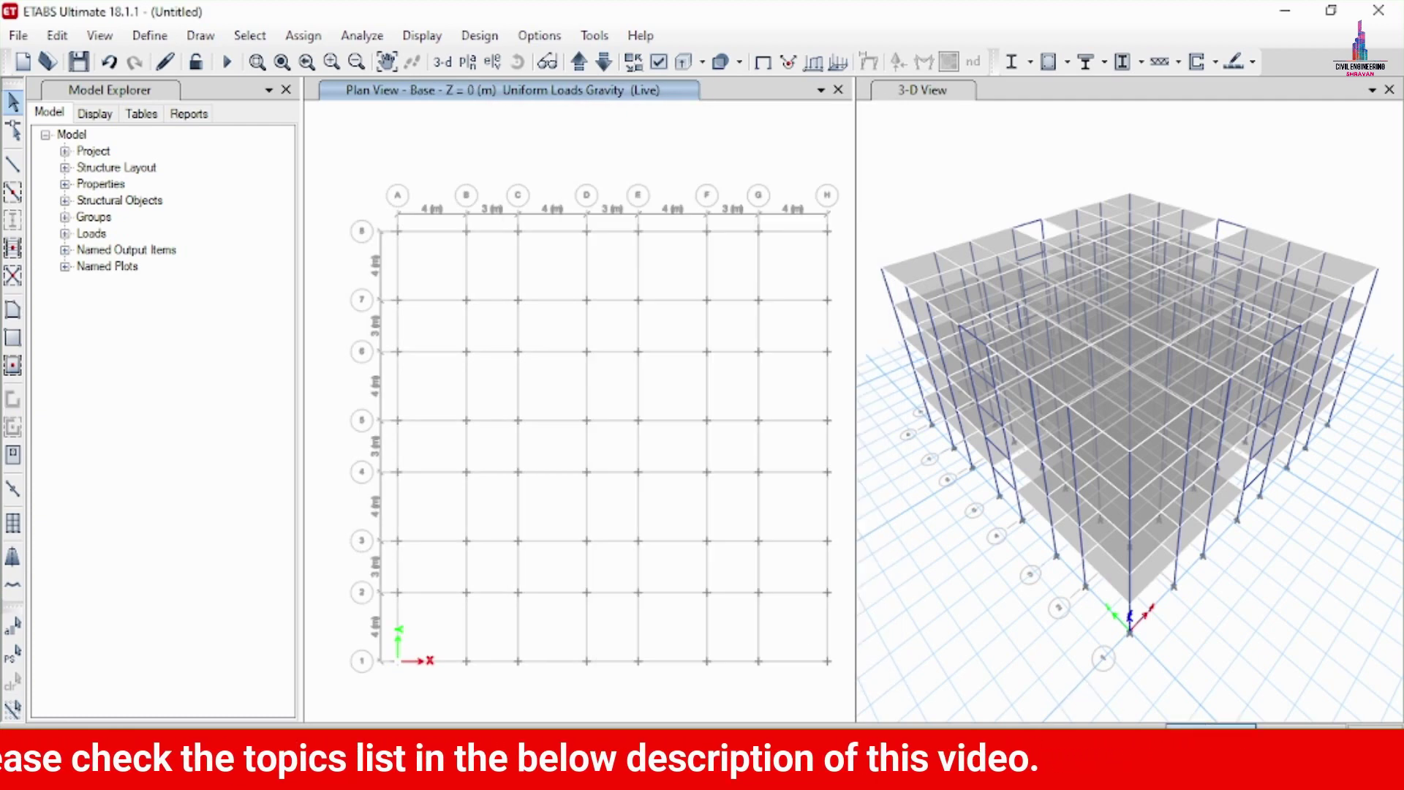
Step: Select all joints at the Base level and assign fixed restraints to them, restraining all translations and rotations
drag(323, 188, 848, 686)
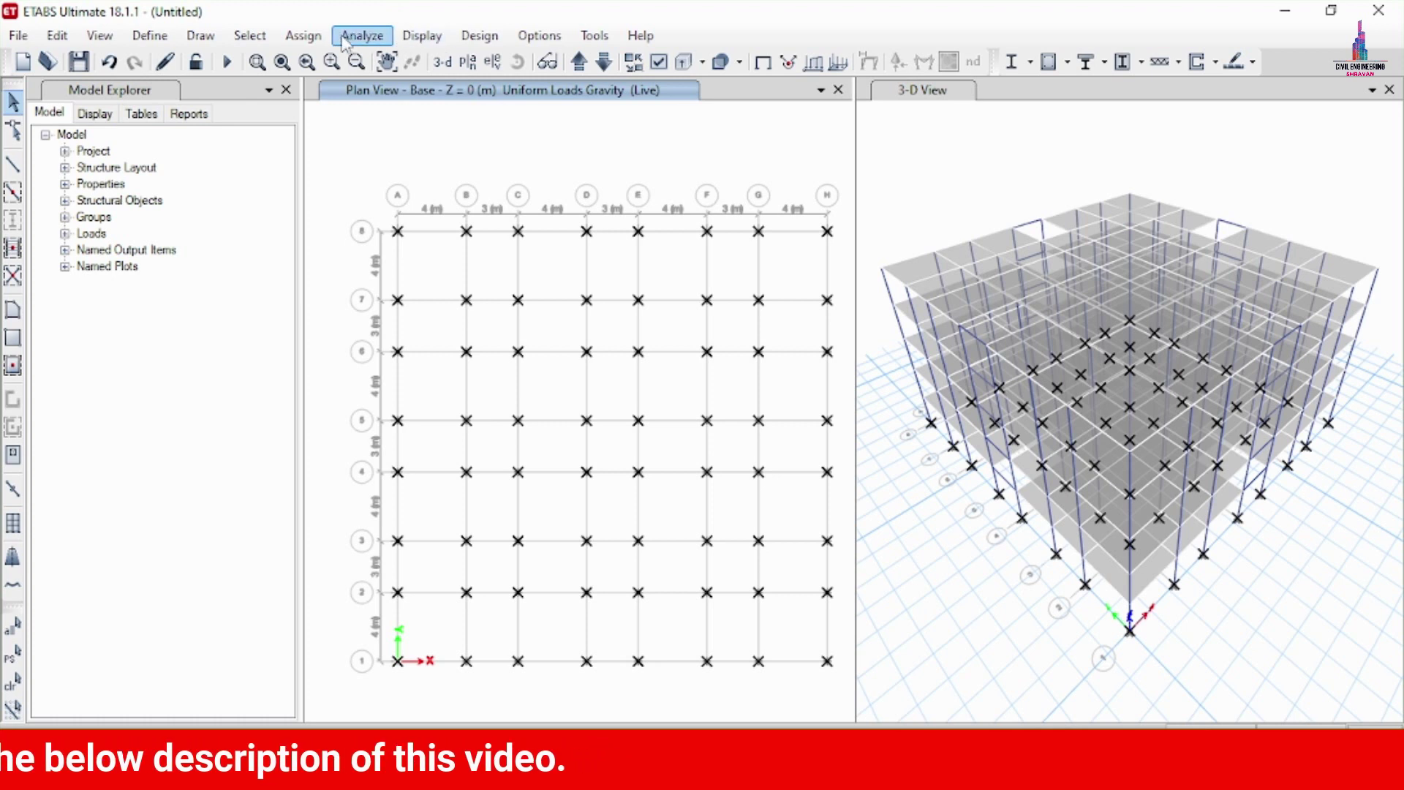
click(303, 35)
mouse_move(506, 73)
click(665, 63)
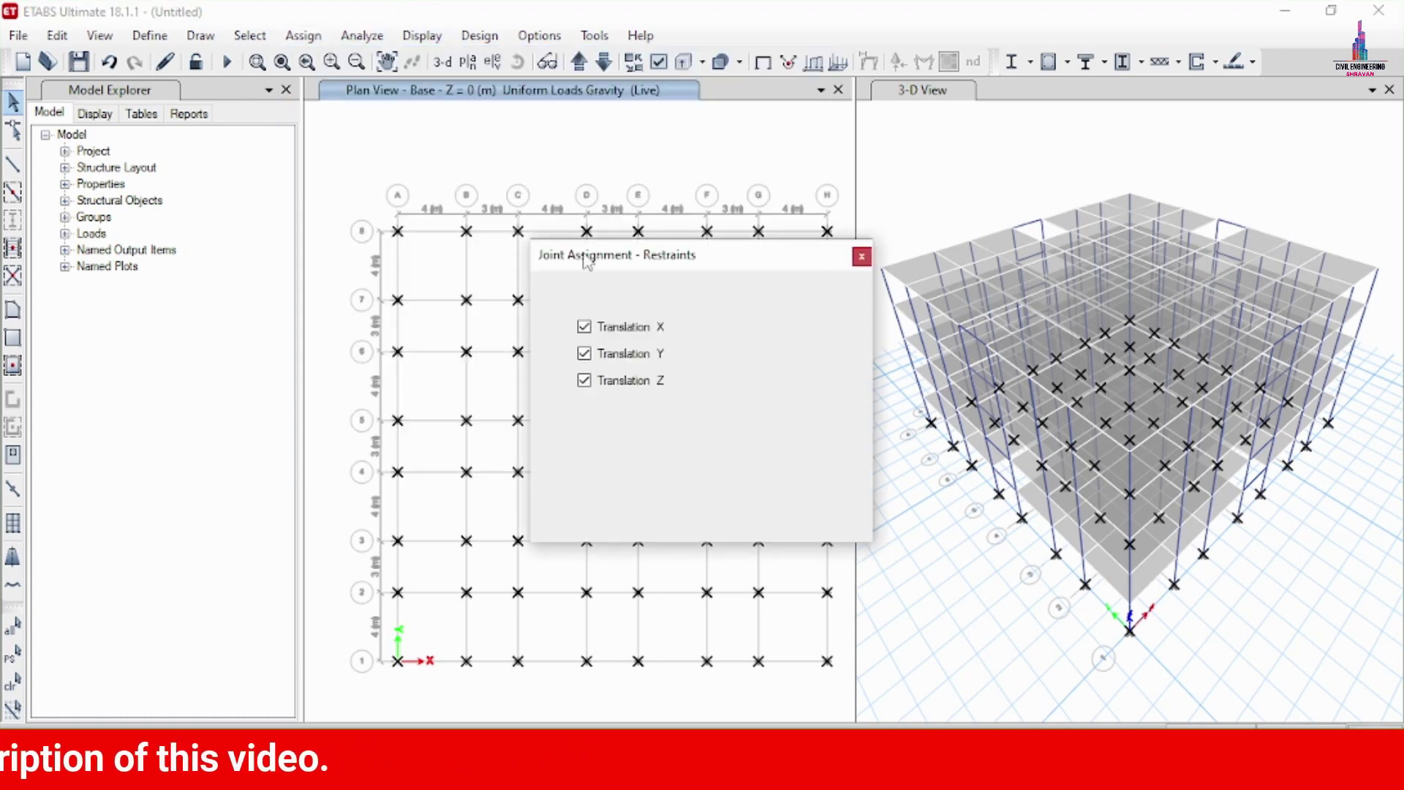
click(622, 452)
click(796, 498)
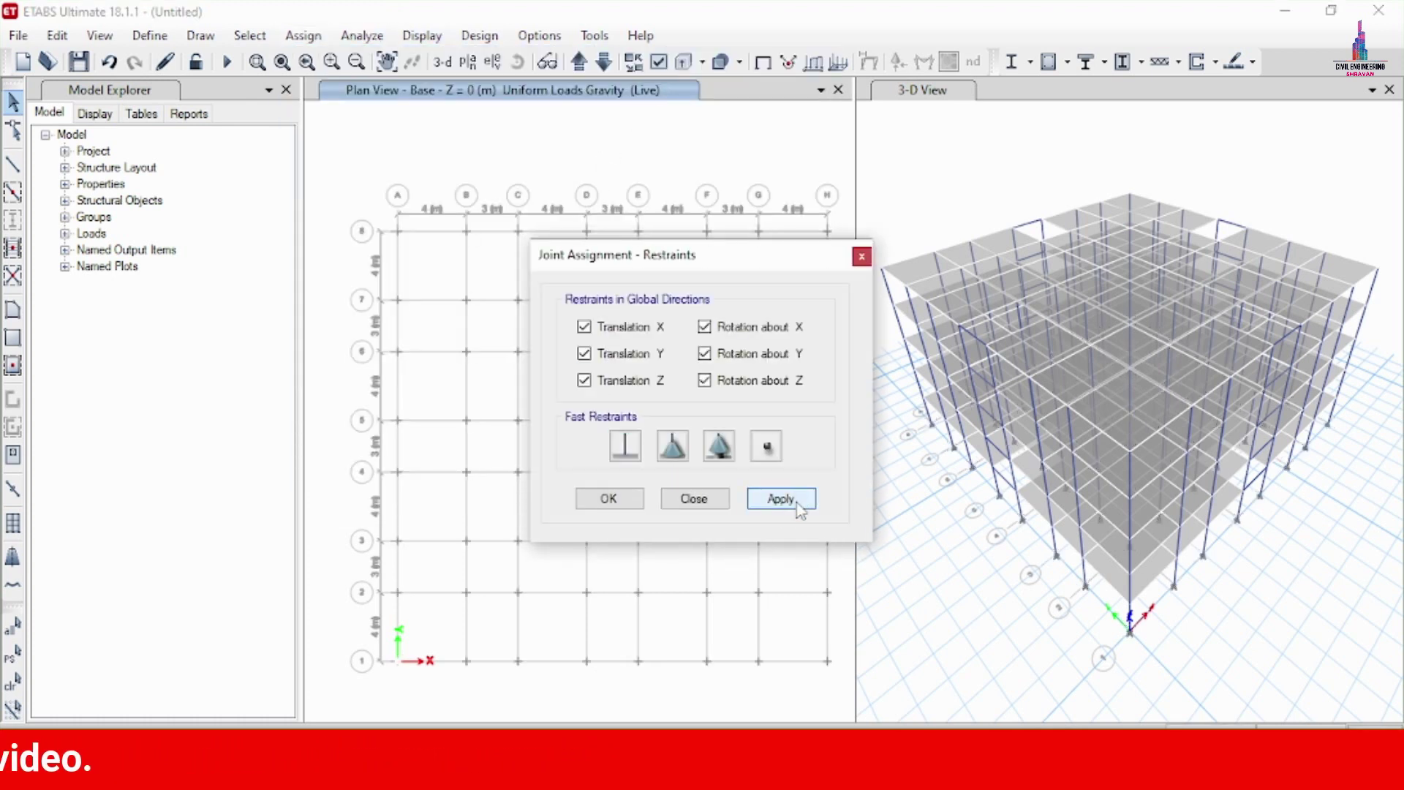
click(631, 500)
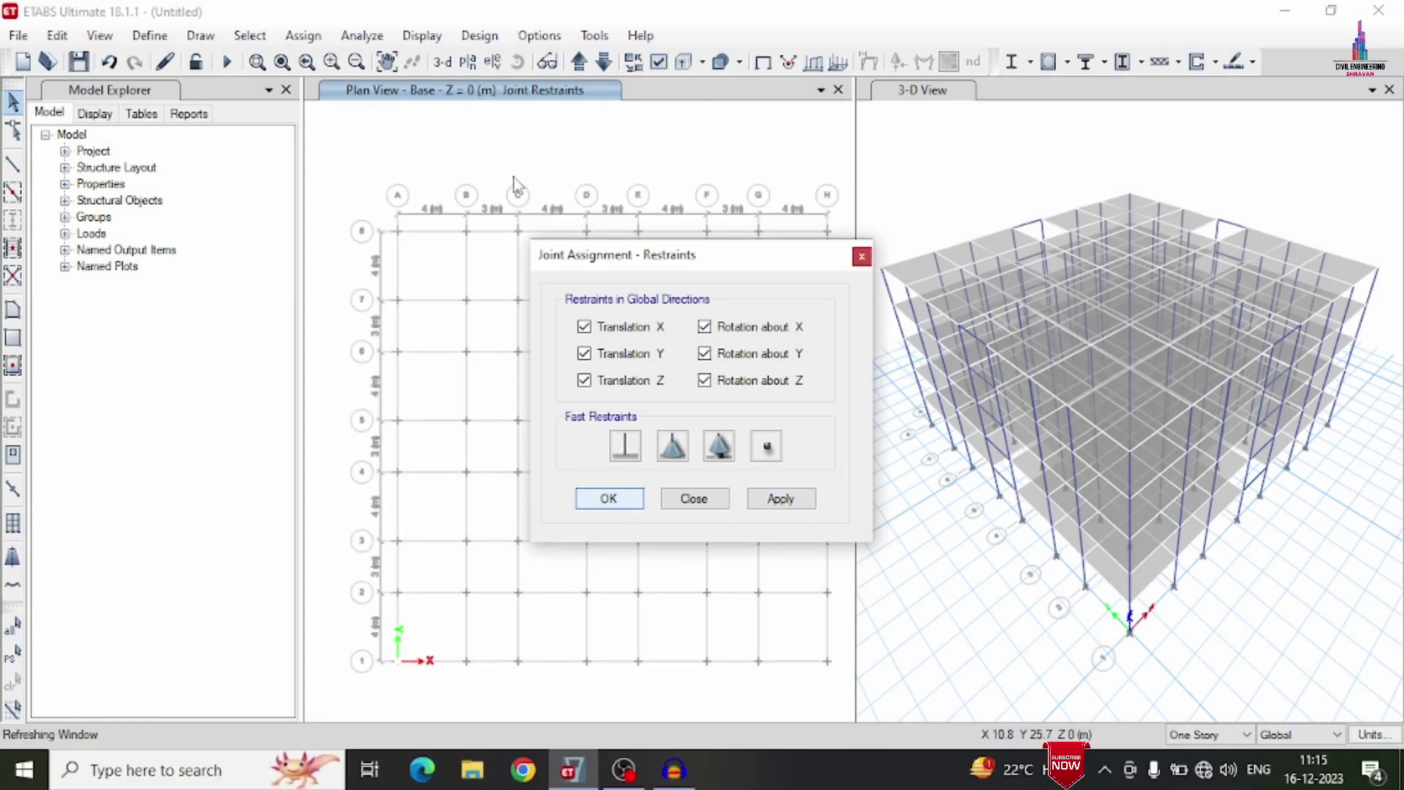
Step: Check the model with the joints/joints, joints/frames and joints/shells within tolerance checks, and dismiss the report
click(364, 36)
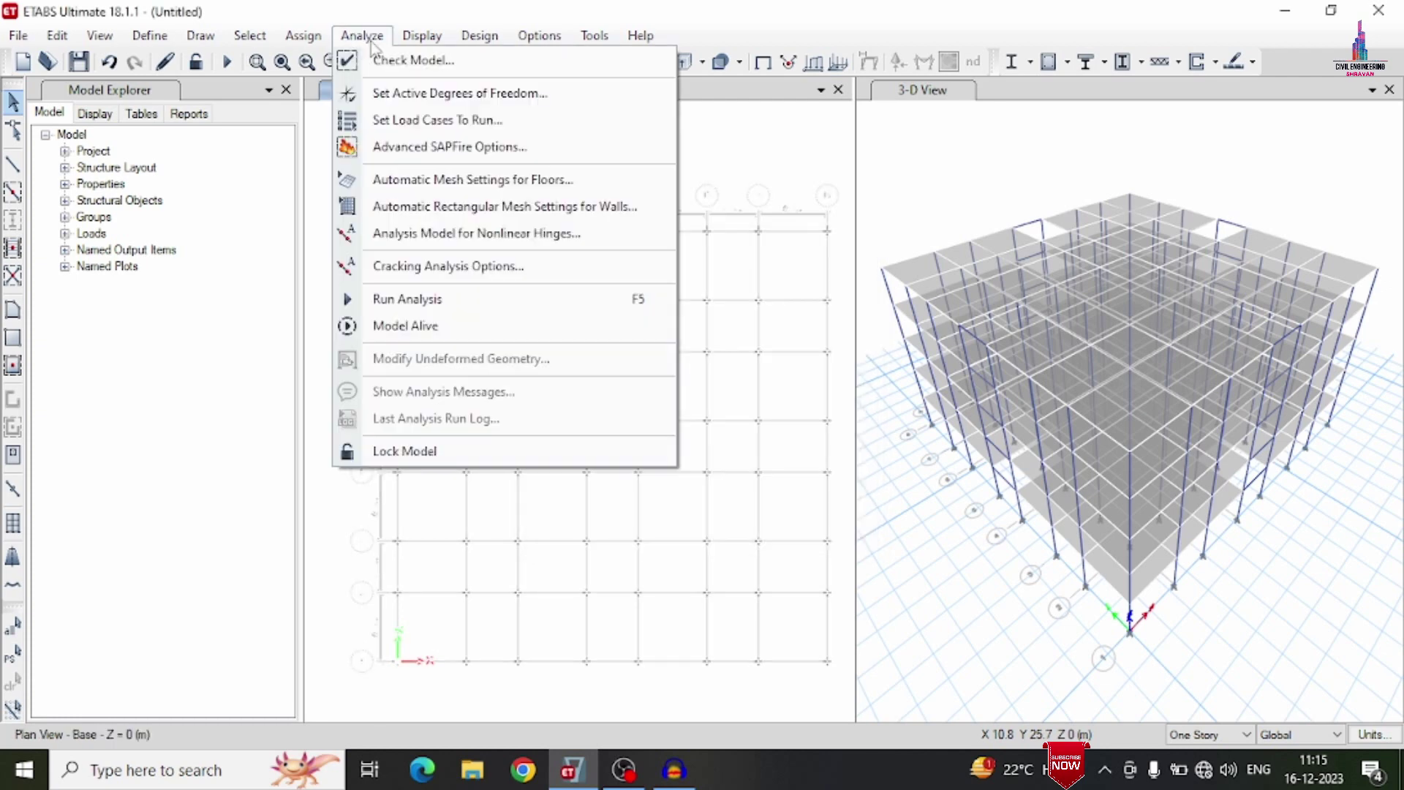
click(387, 60)
click(561, 170)
click(559, 191)
click(557, 211)
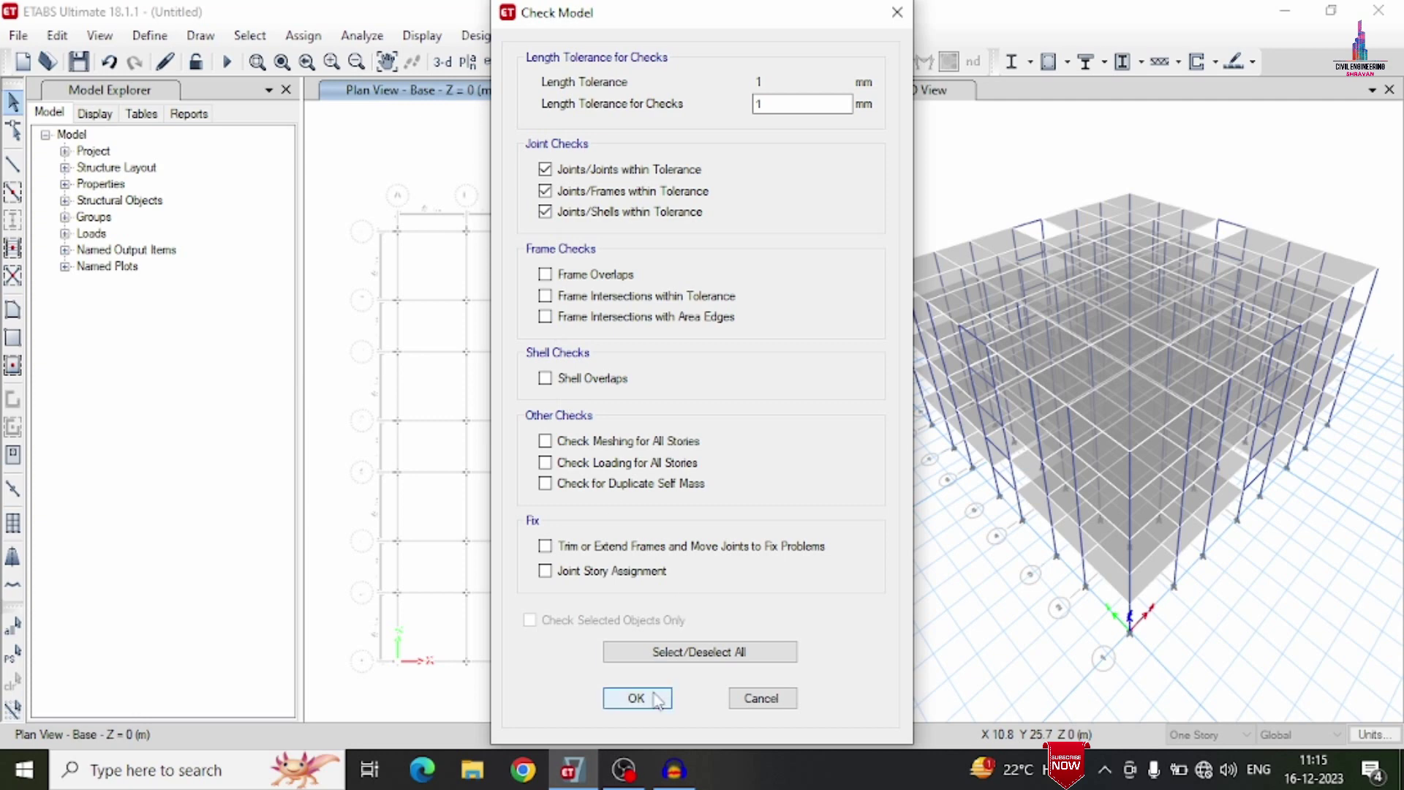
click(636, 699)
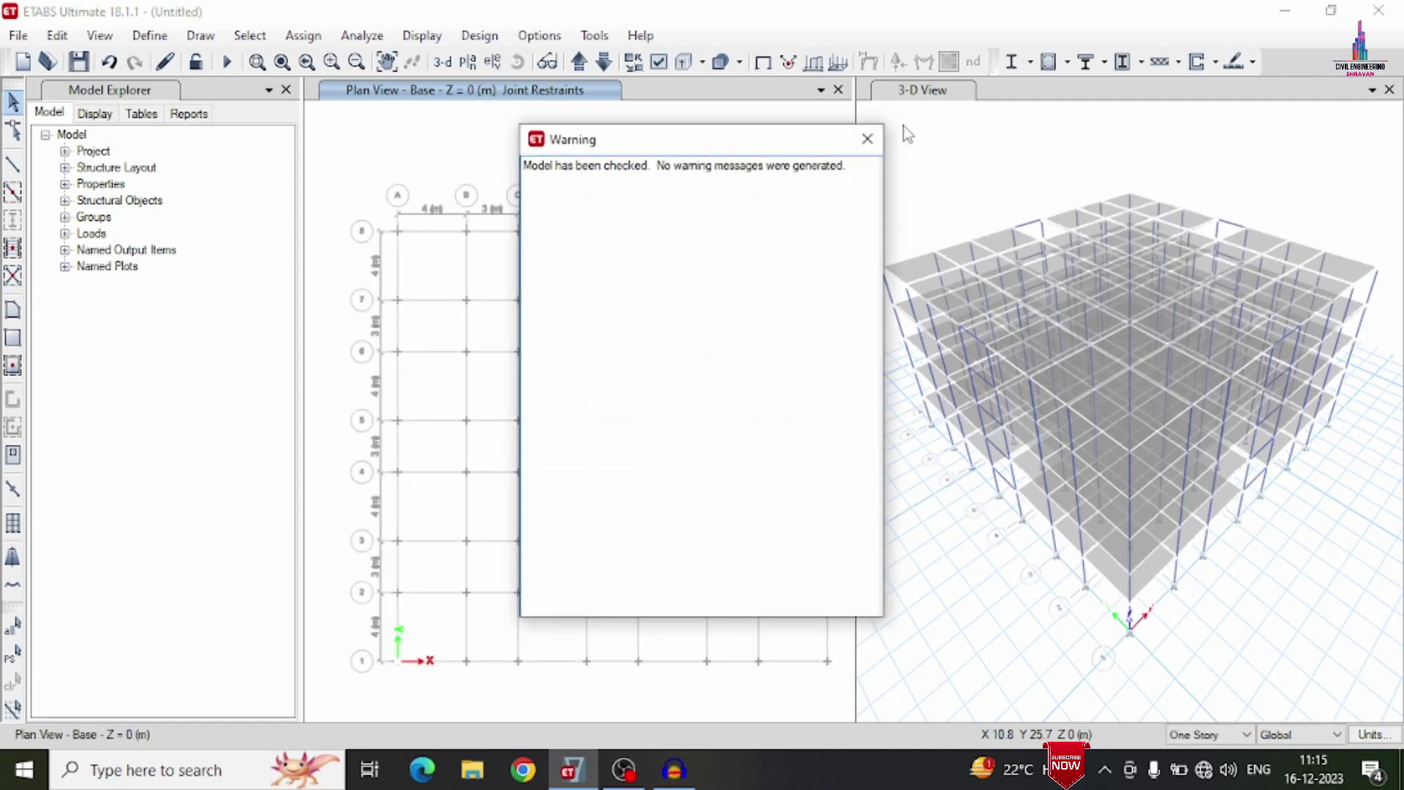
click(867, 139)
Step: Run the analysis, saving the model as D in the Detailing folder on the Desktop
click(363, 37)
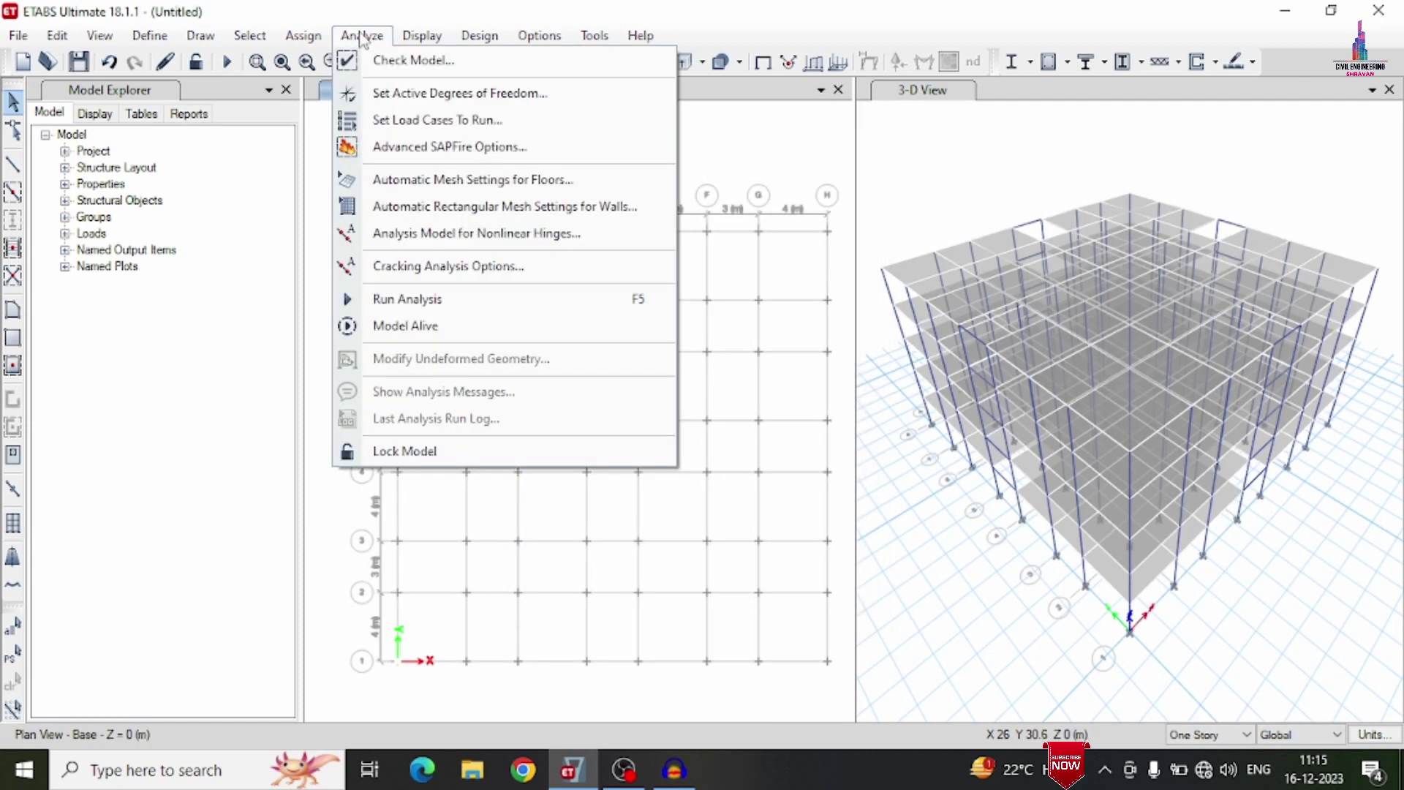
click(415, 300)
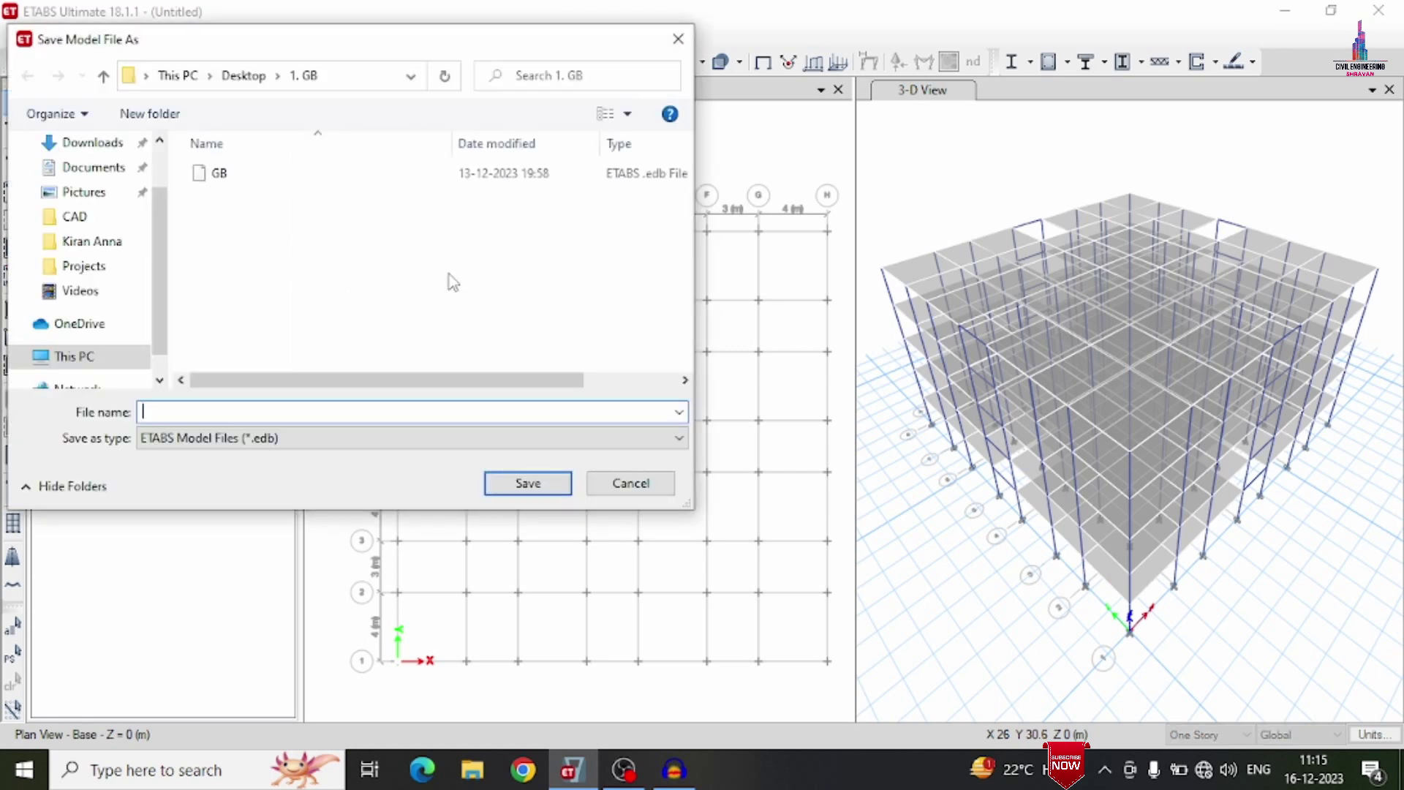
scroll(81, 205, up, 2)
click(74, 184)
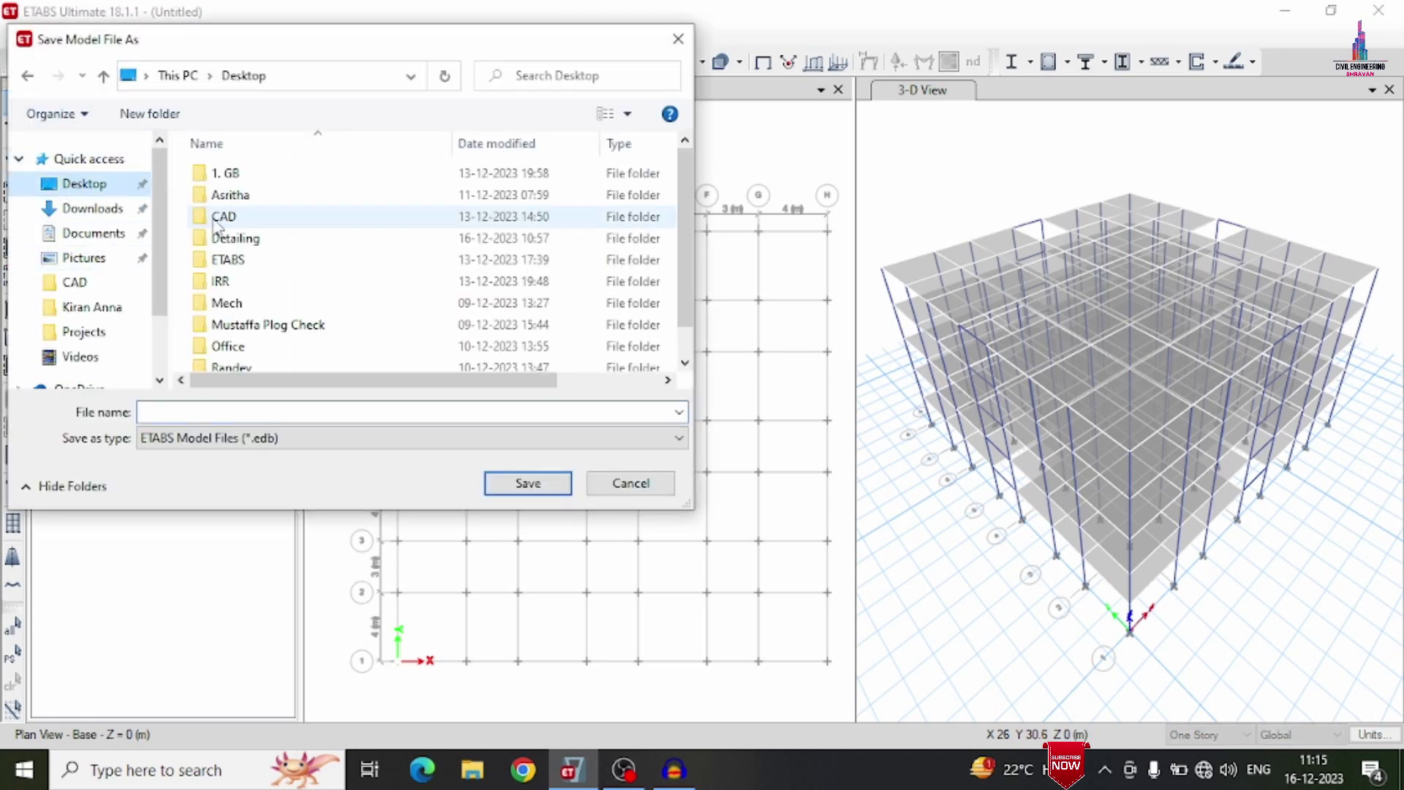
double_click(256, 239)
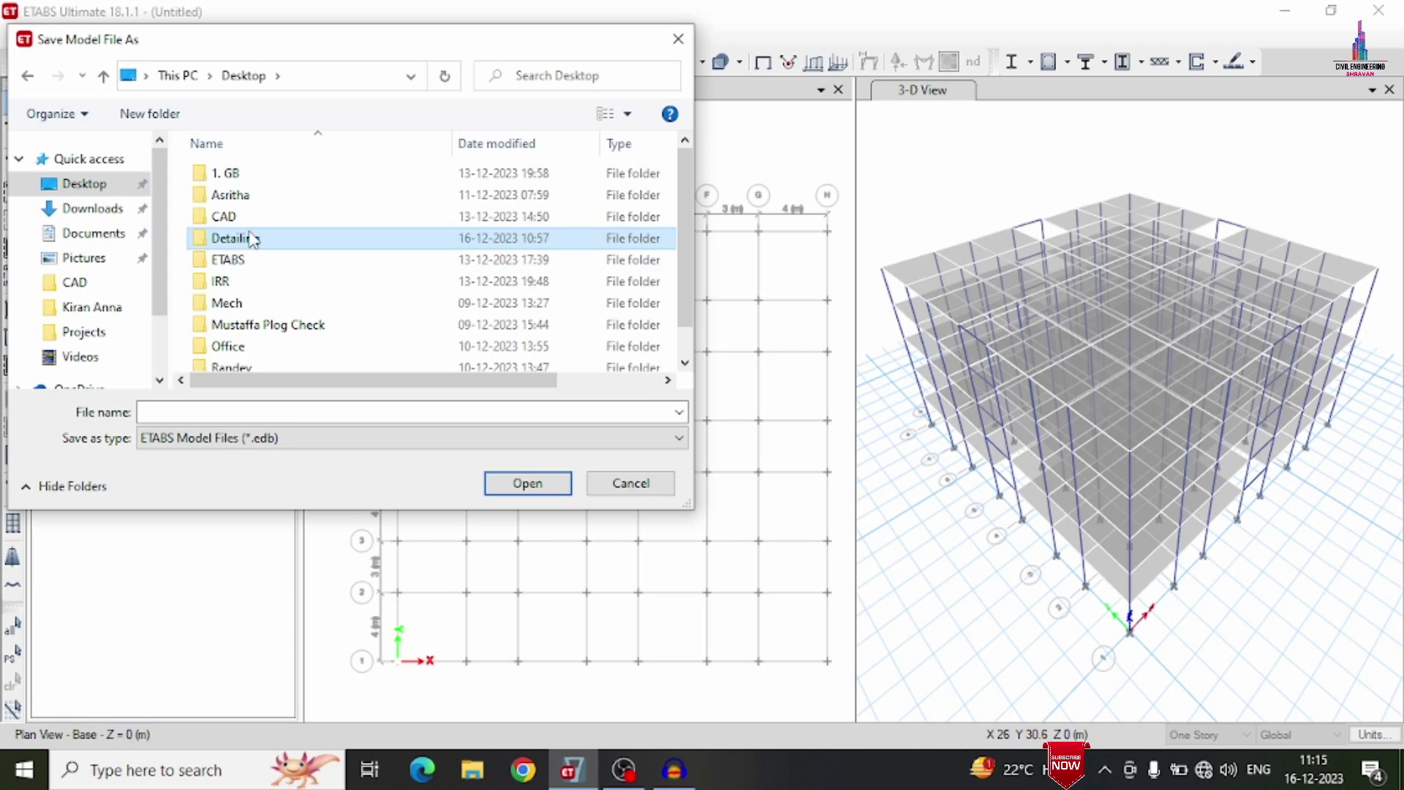
click(196, 414)
text(D)
click(527, 482)
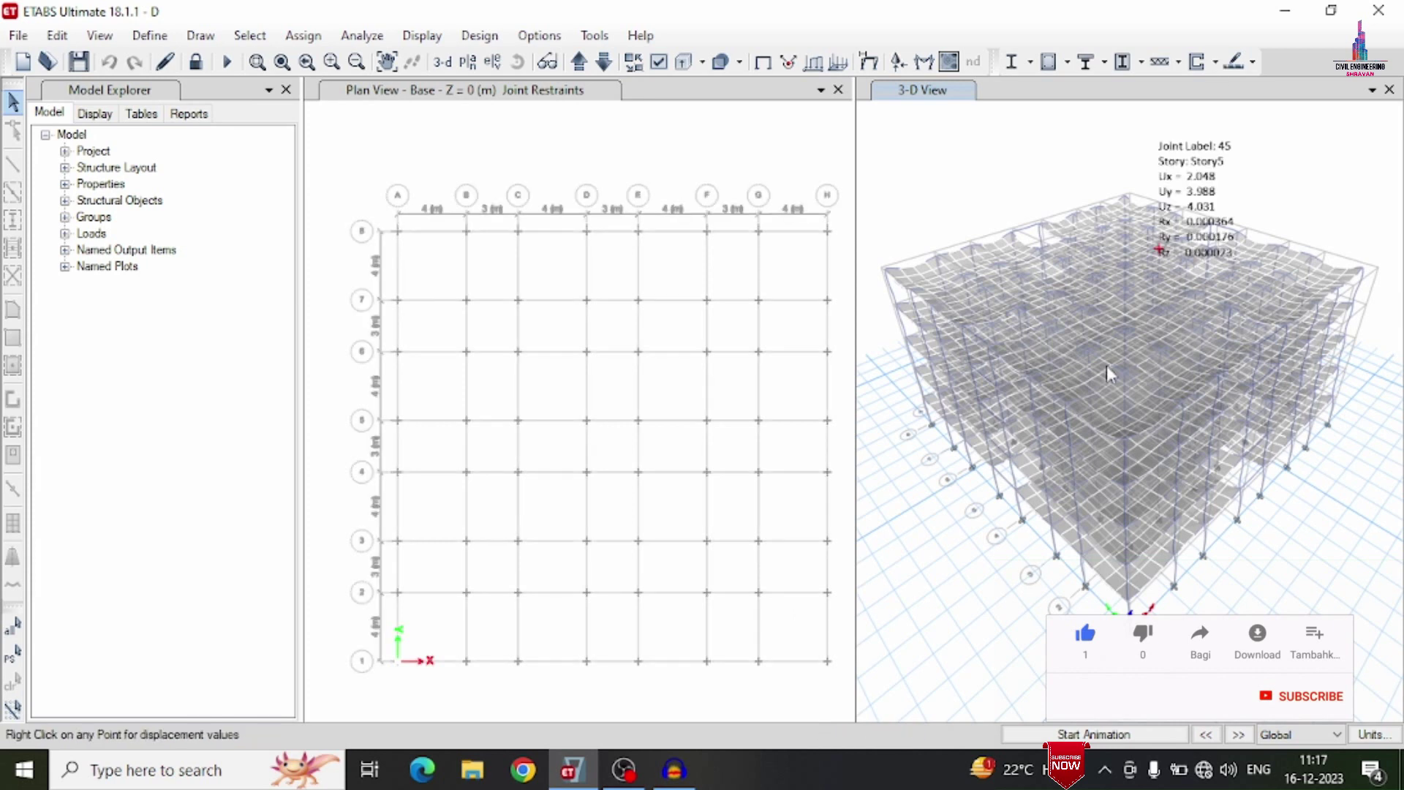
Step: Query joint displacements on the deformed 3-D model, and unlock the model, deleting its analysis results
right_click(976, 265)
right_click(1047, 253)
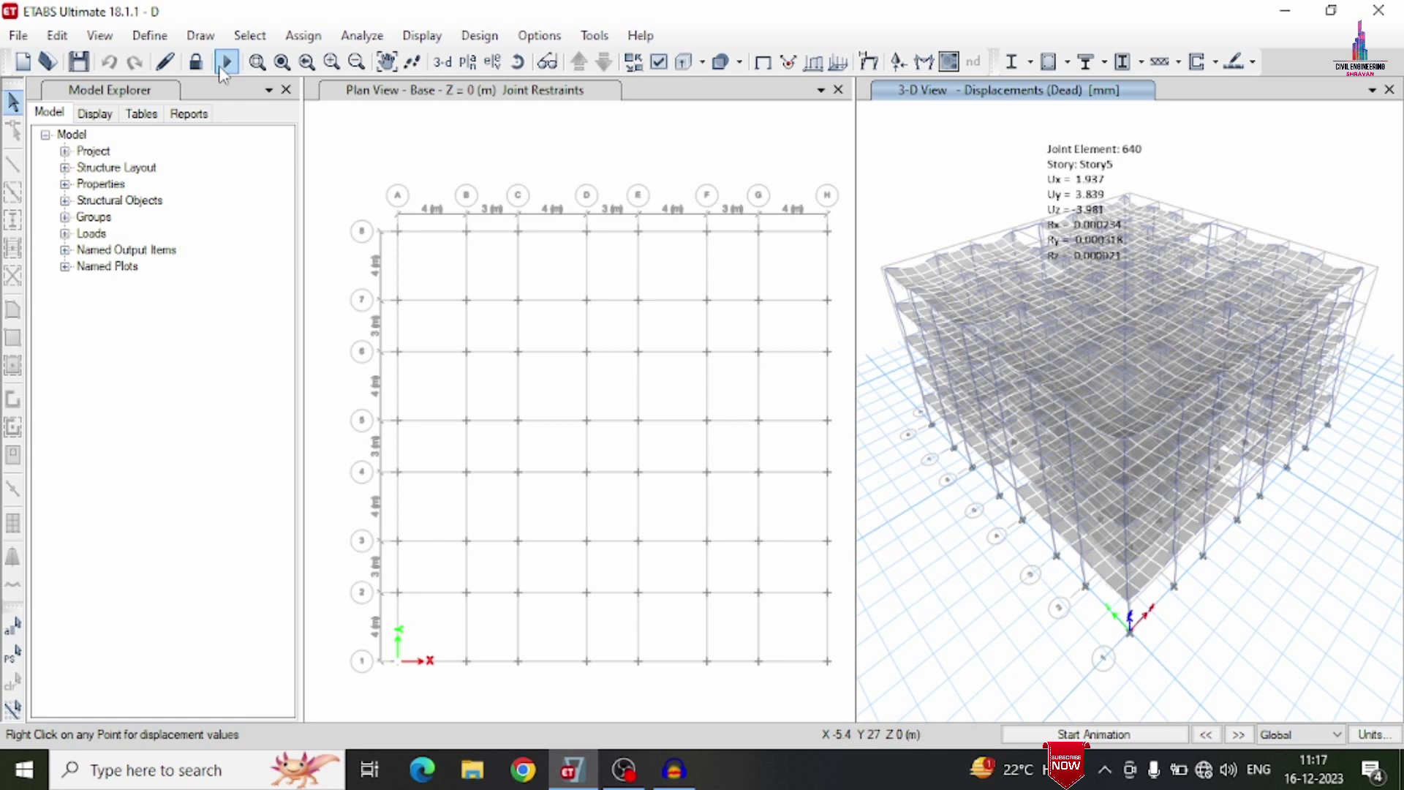
click(195, 61)
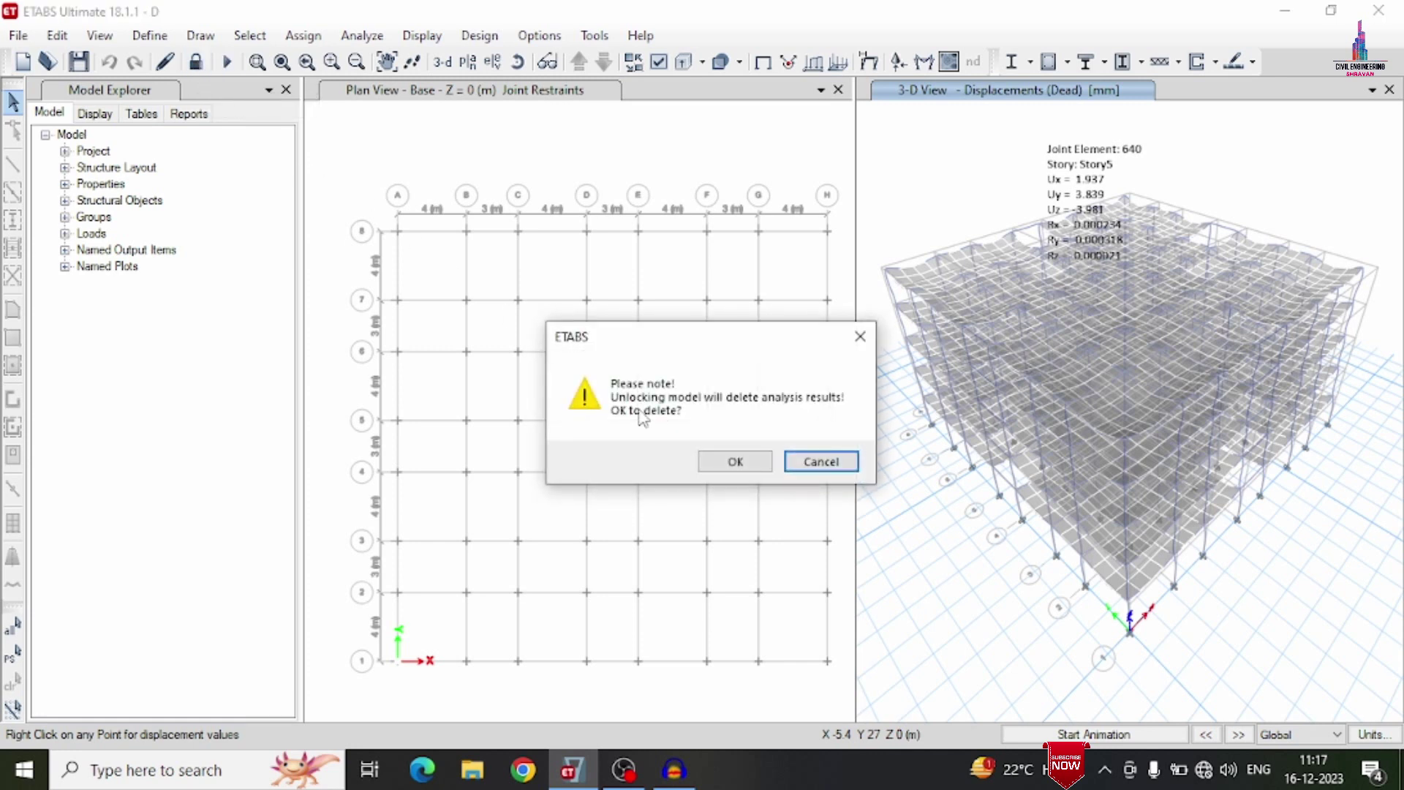
click(713, 461)
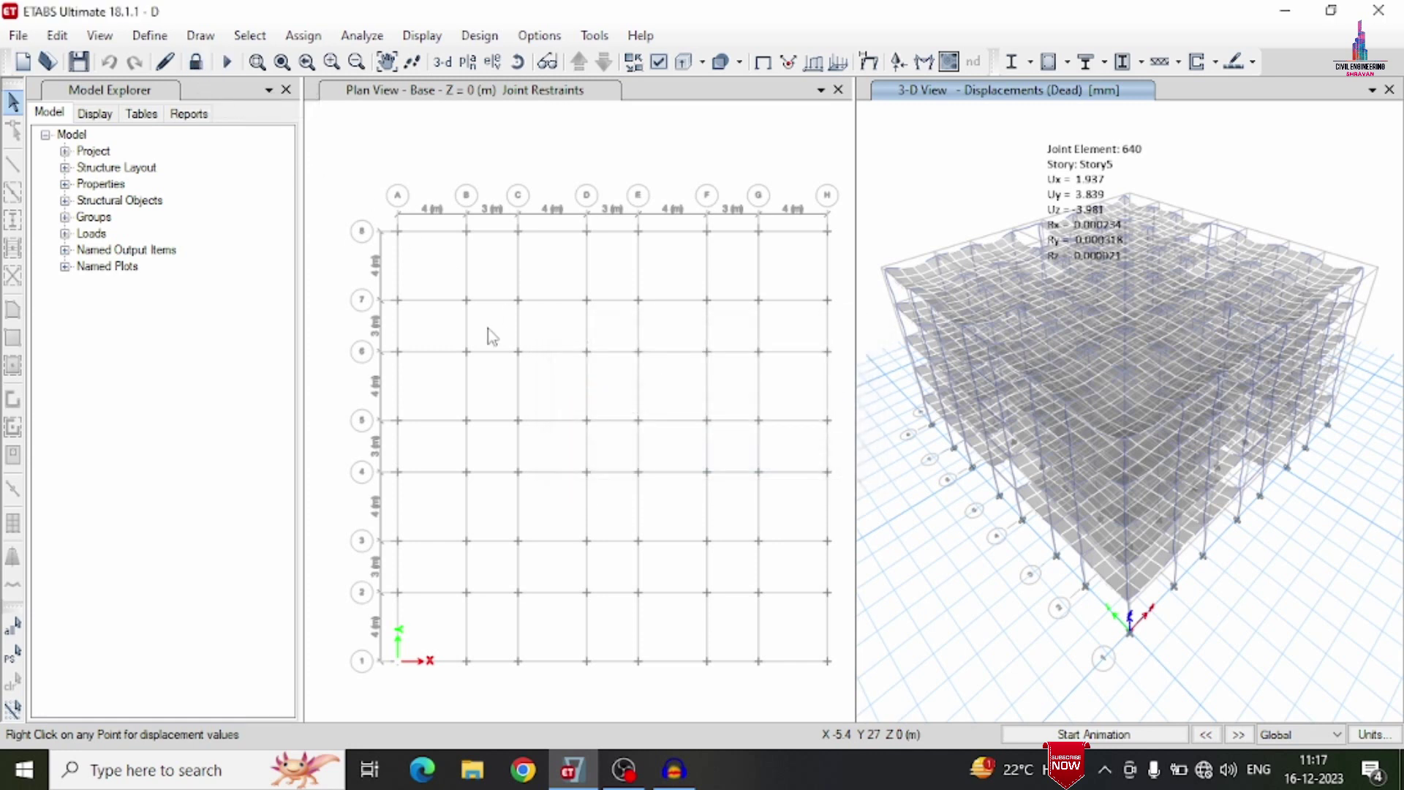
Step: Add auto-width design strips along the Cartesian grid lines of Story5 in the X direction on layer A
click(57, 36)
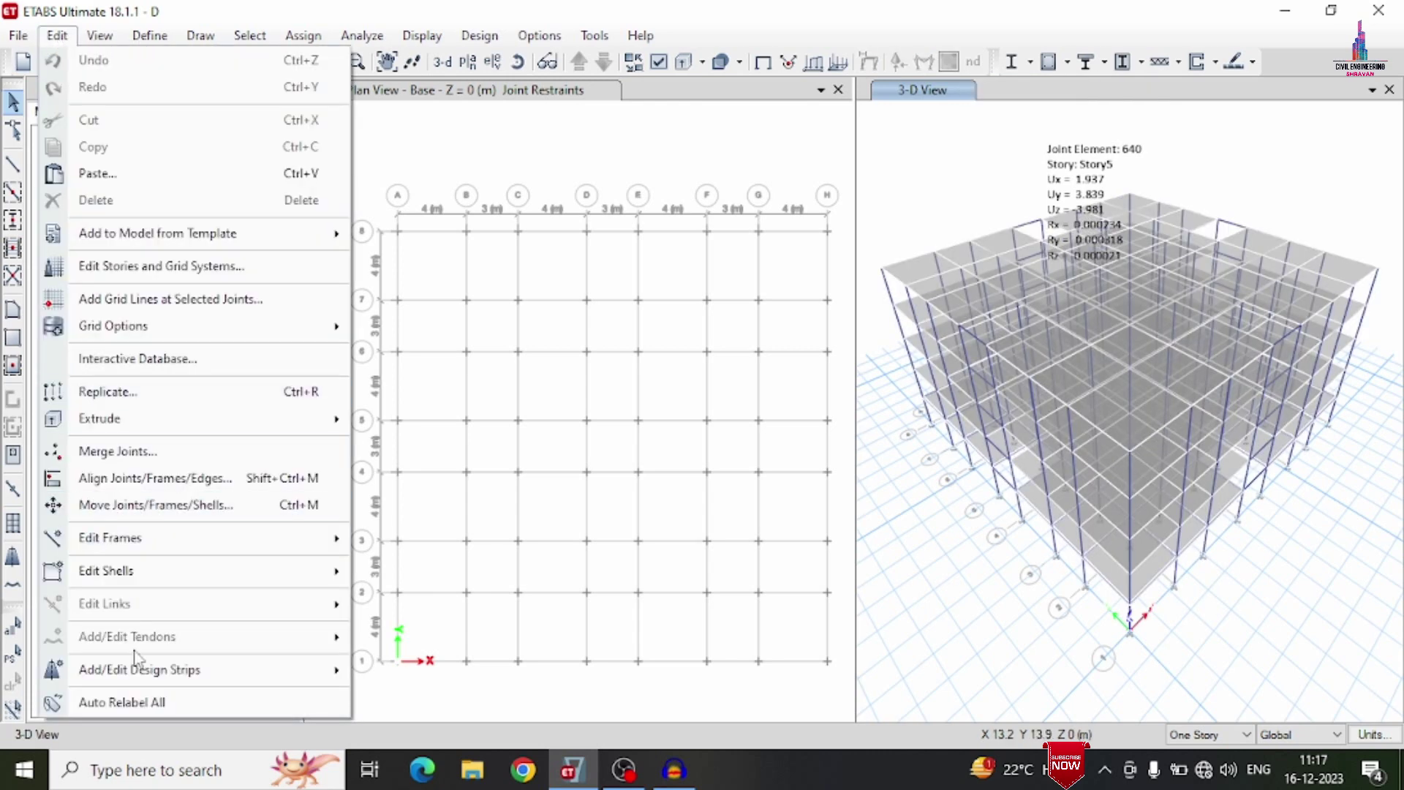
mouse_move(322, 669)
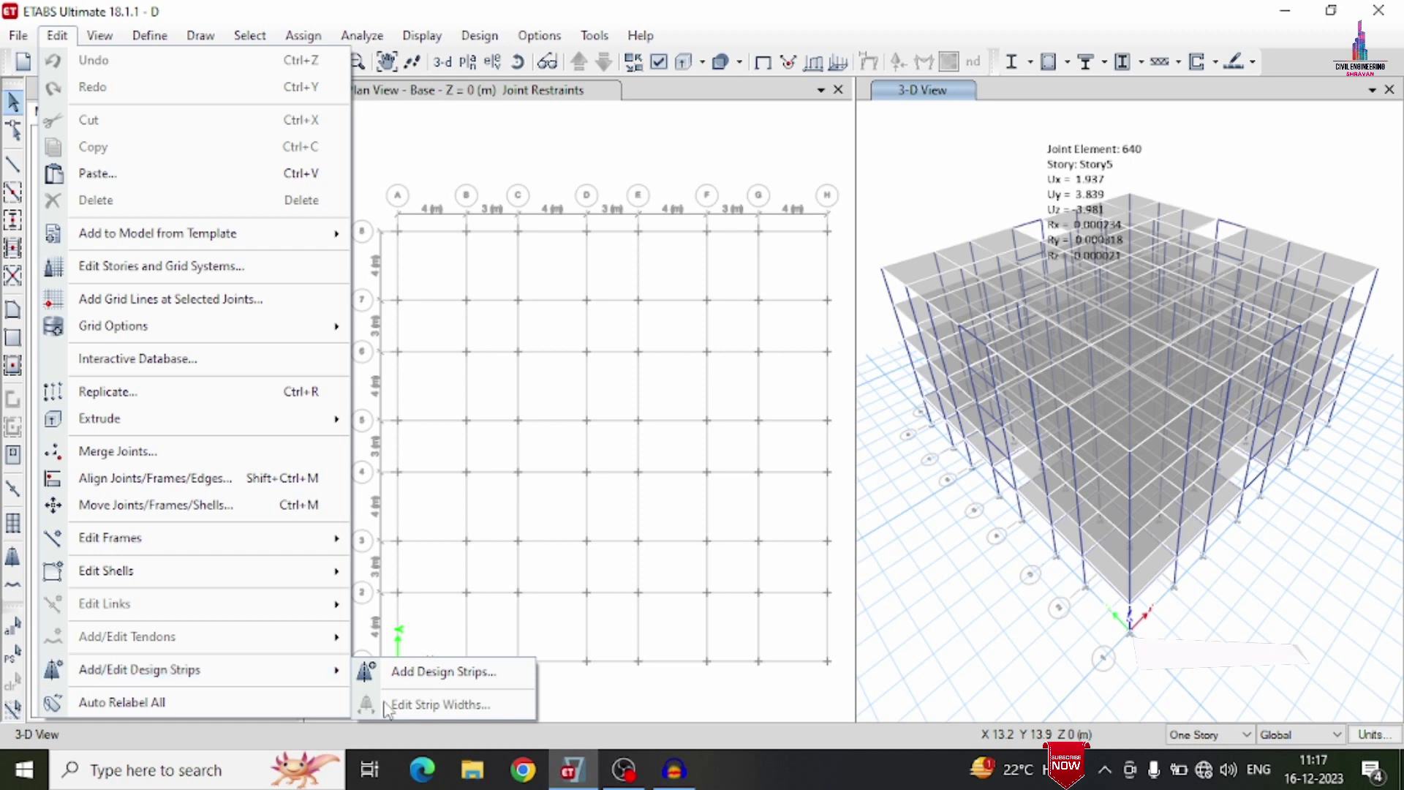
click(466, 680)
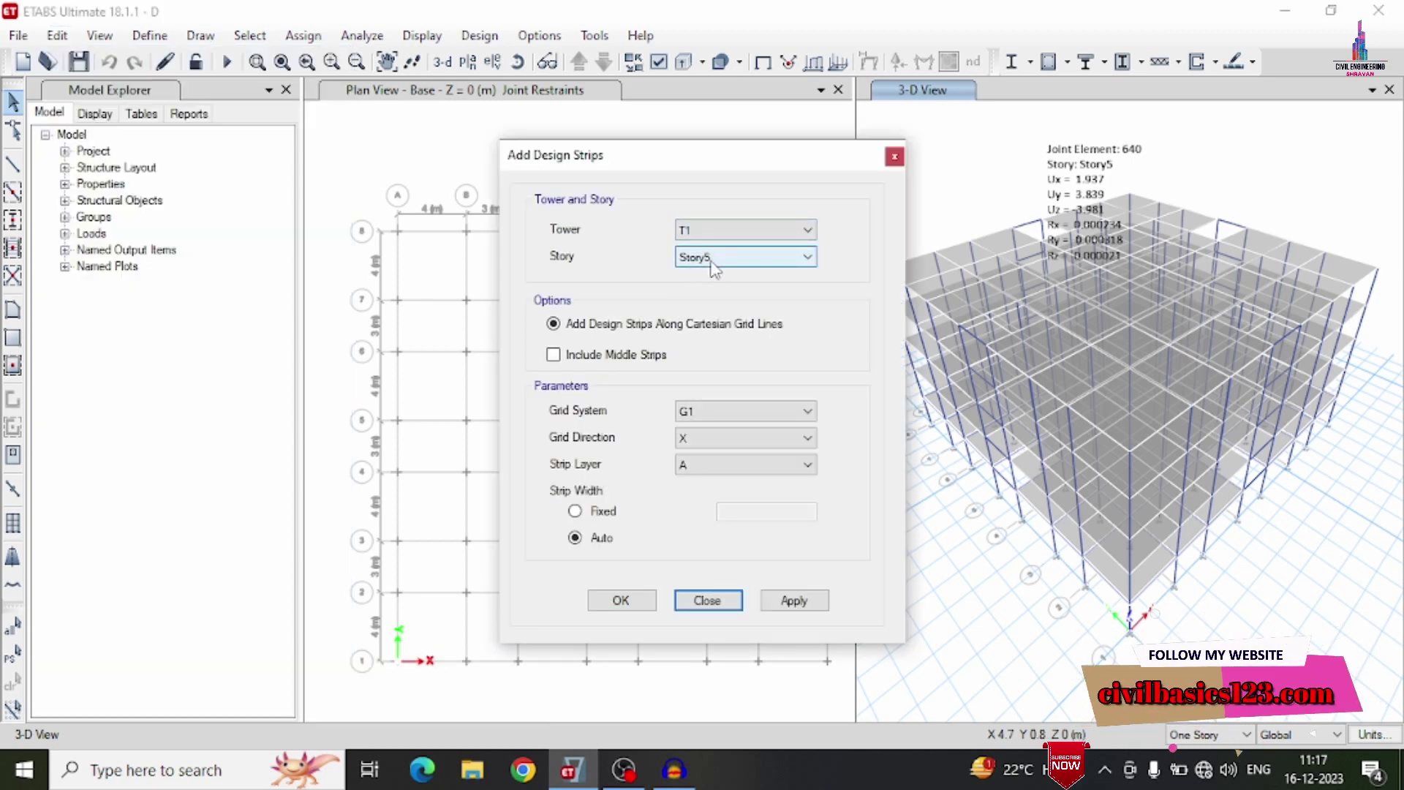
click(720, 437)
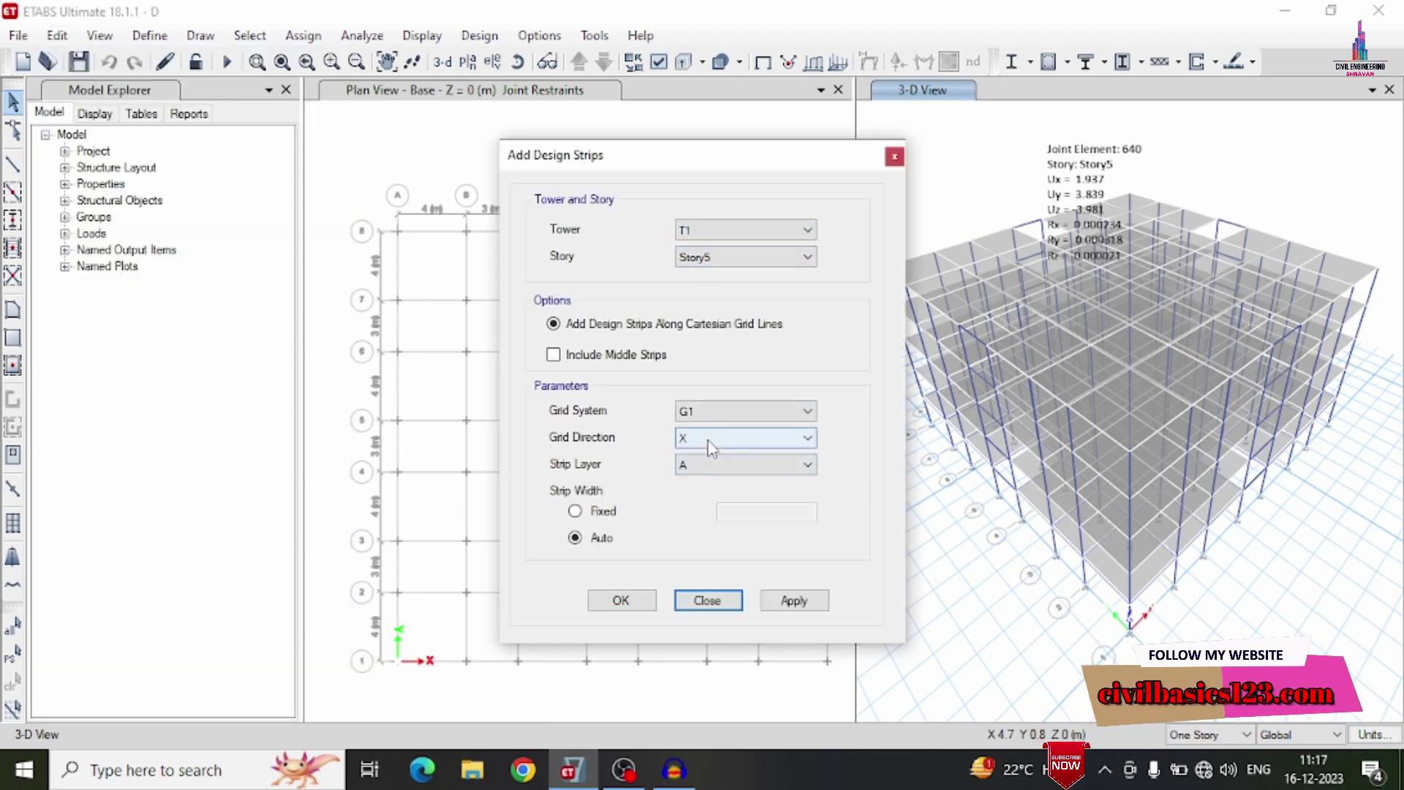
click(788, 604)
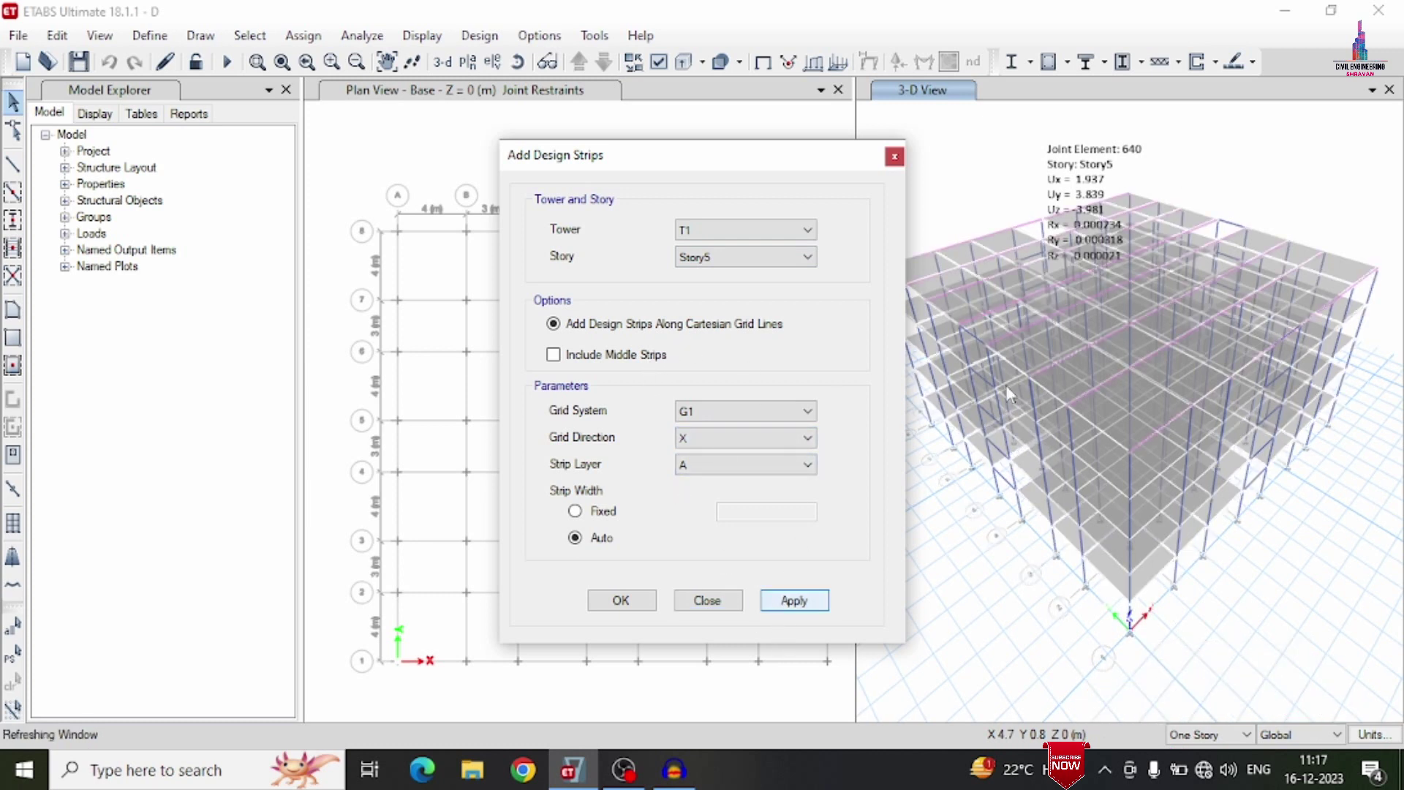
Step: Add auto-width design strips on Story5 in the Y grid direction on layer B
click(772, 439)
click(723, 470)
click(724, 465)
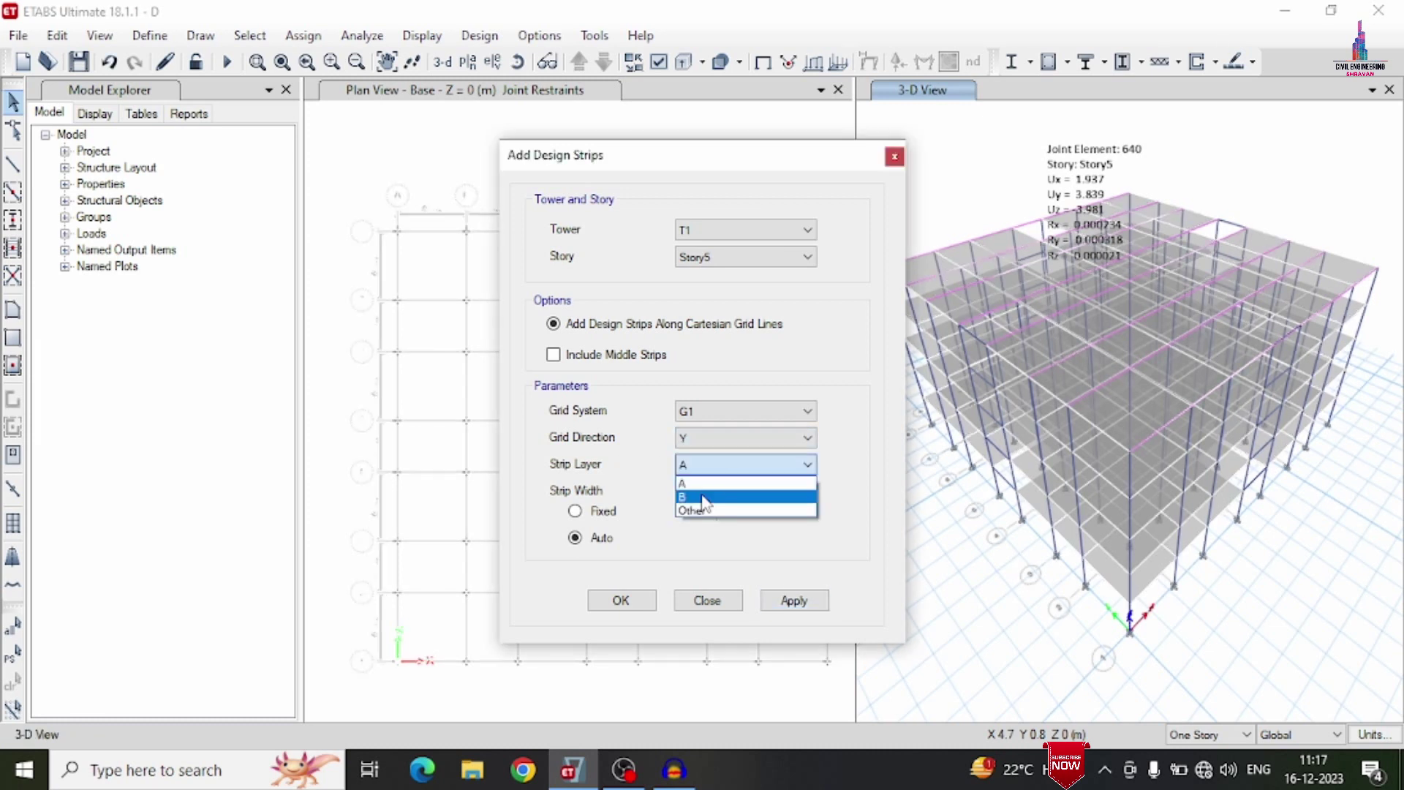
click(721, 498)
click(794, 600)
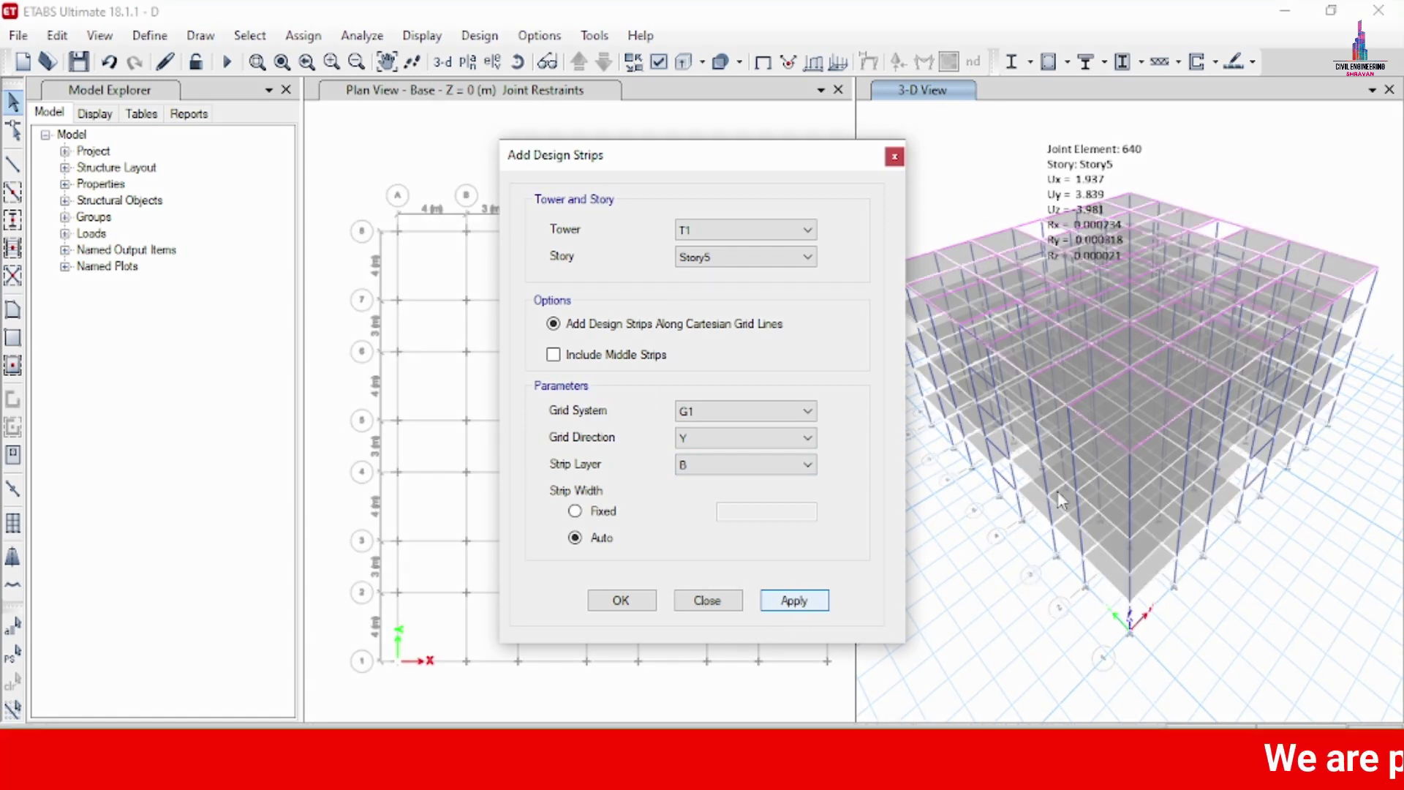
Step: Add auto-width design strips on Story4 in the X grid direction on layer A
click(714, 258)
click(706, 290)
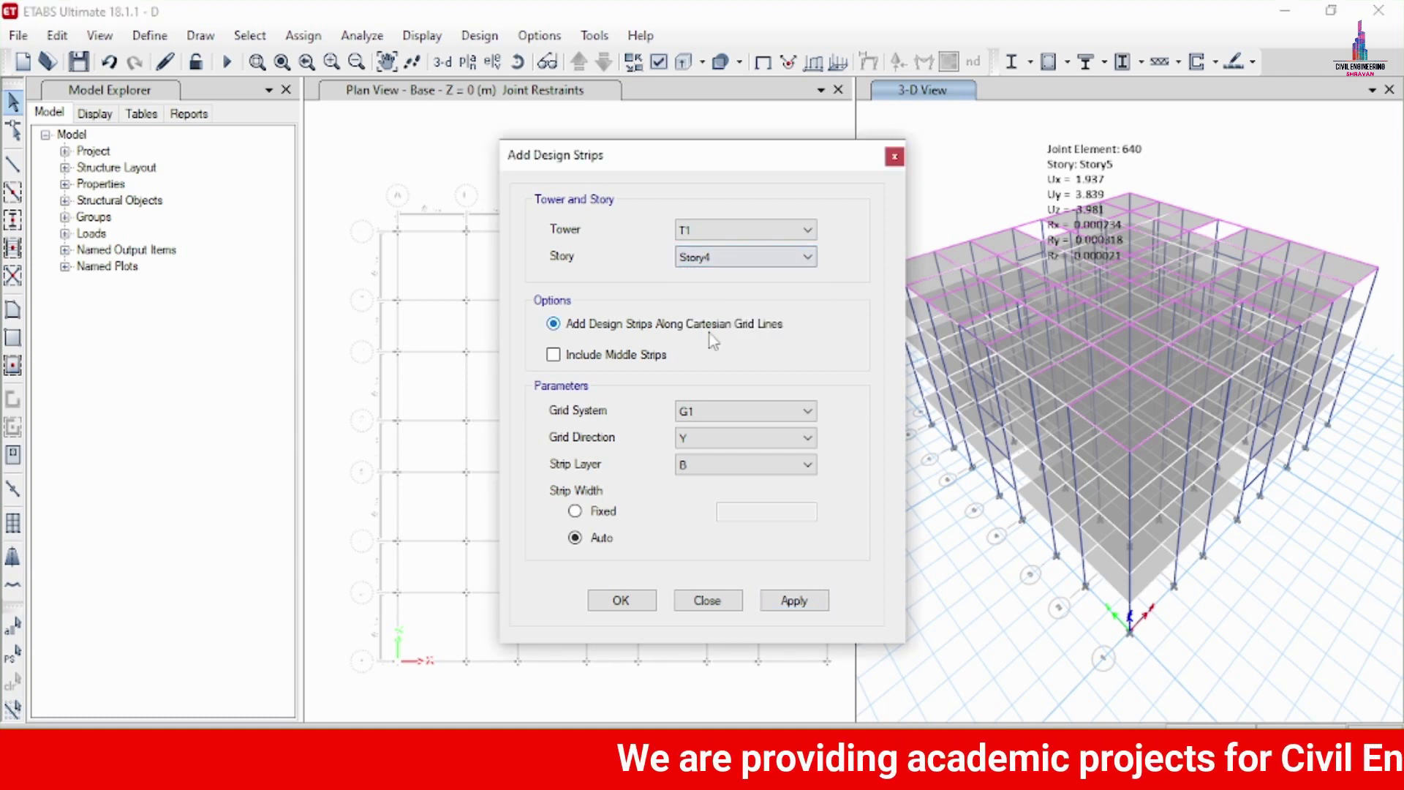
click(699, 439)
click(702, 458)
click(698, 439)
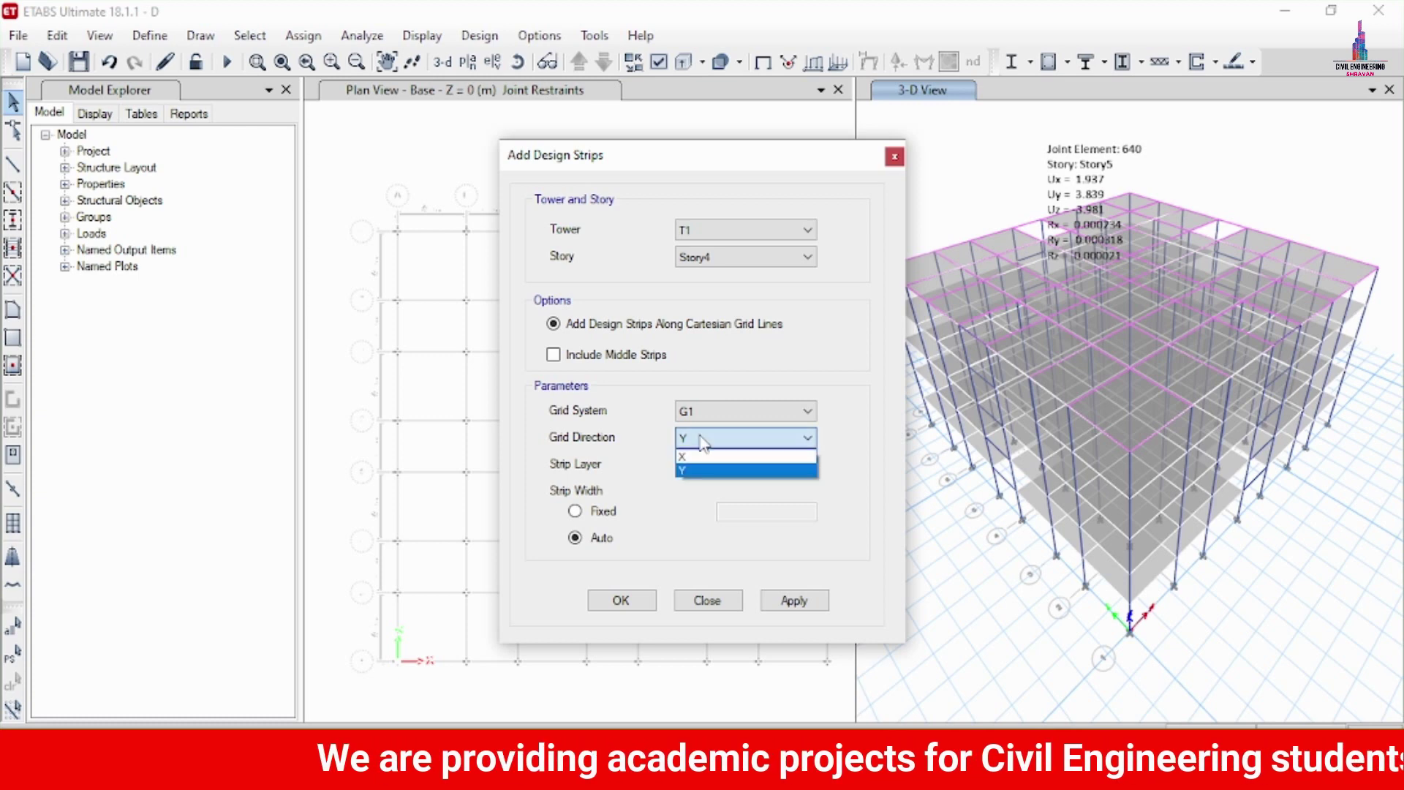
click(695, 470)
click(699, 438)
click(693, 455)
click(691, 465)
click(690, 484)
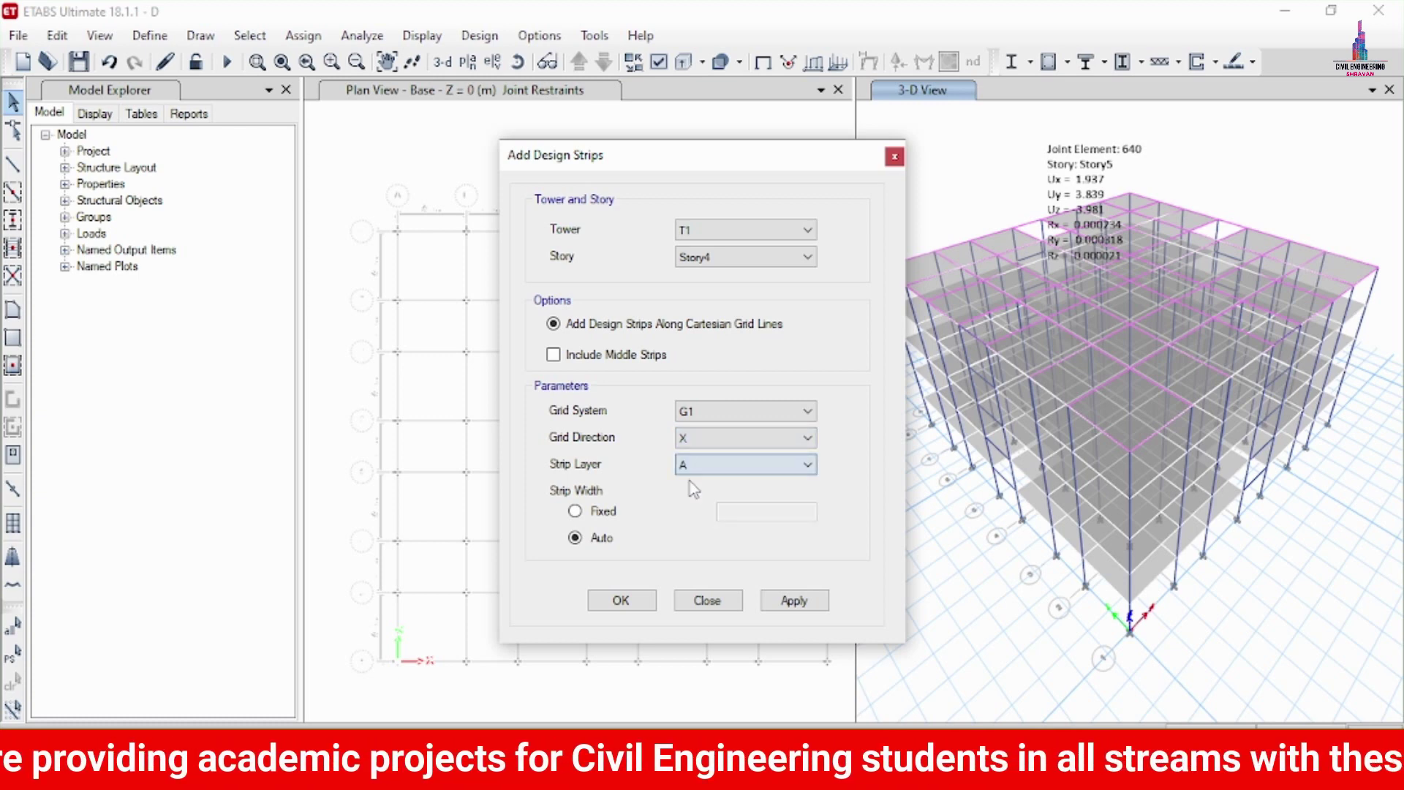
click(795, 600)
Step: Add the Y-direction design strips on layer B for Story4
click(732, 437)
click(730, 448)
click(796, 601)
click(793, 600)
Step: Add X strips on layer A and Y strips on layer B for the remaining stories down to Story1, and finish adding strips
click(805, 257)
click(793, 328)
click(777, 602)
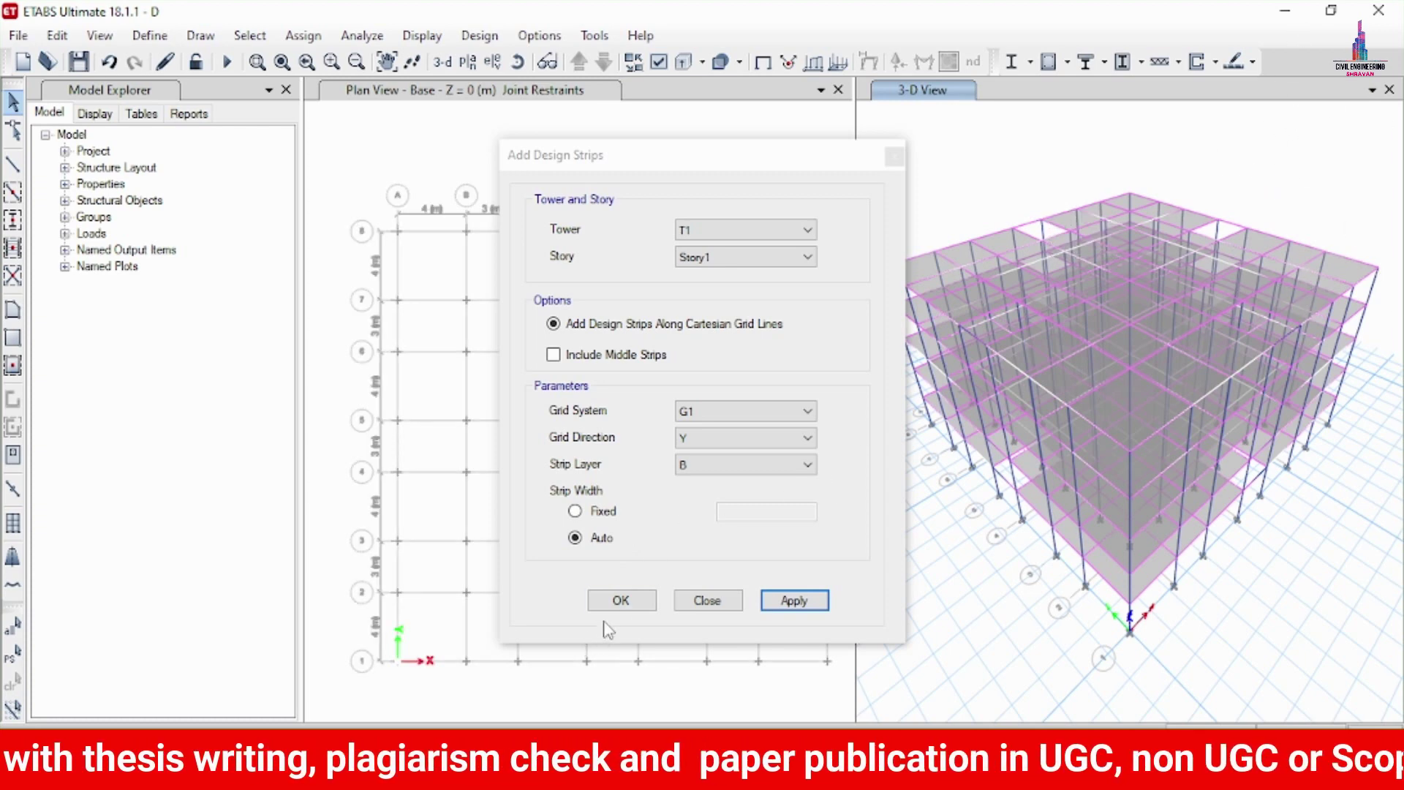
click(619, 601)
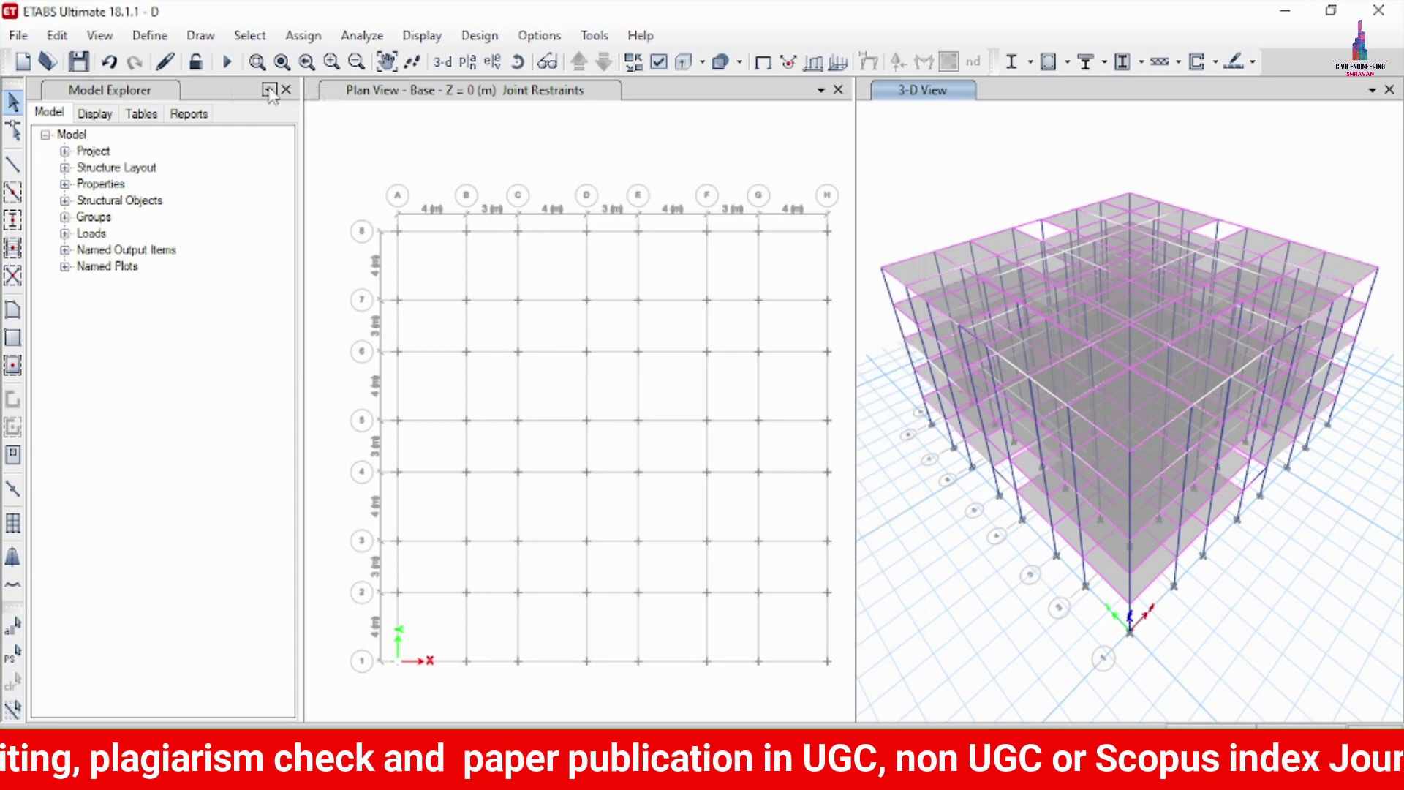
Step: Rerun the analysis and examine joint displacements on the deformed 3-D model under the Dead load
click(226, 65)
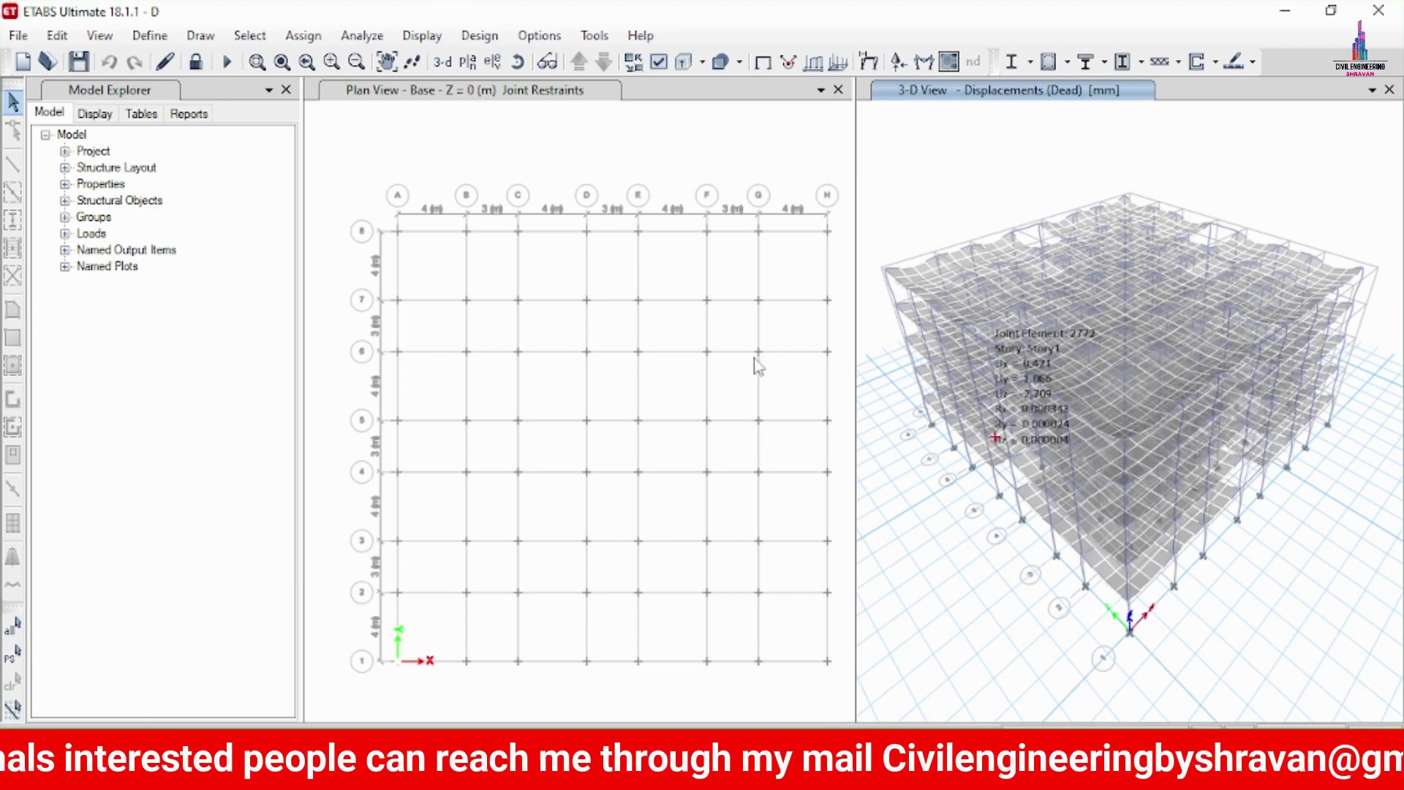
mouse_move(935, 312)
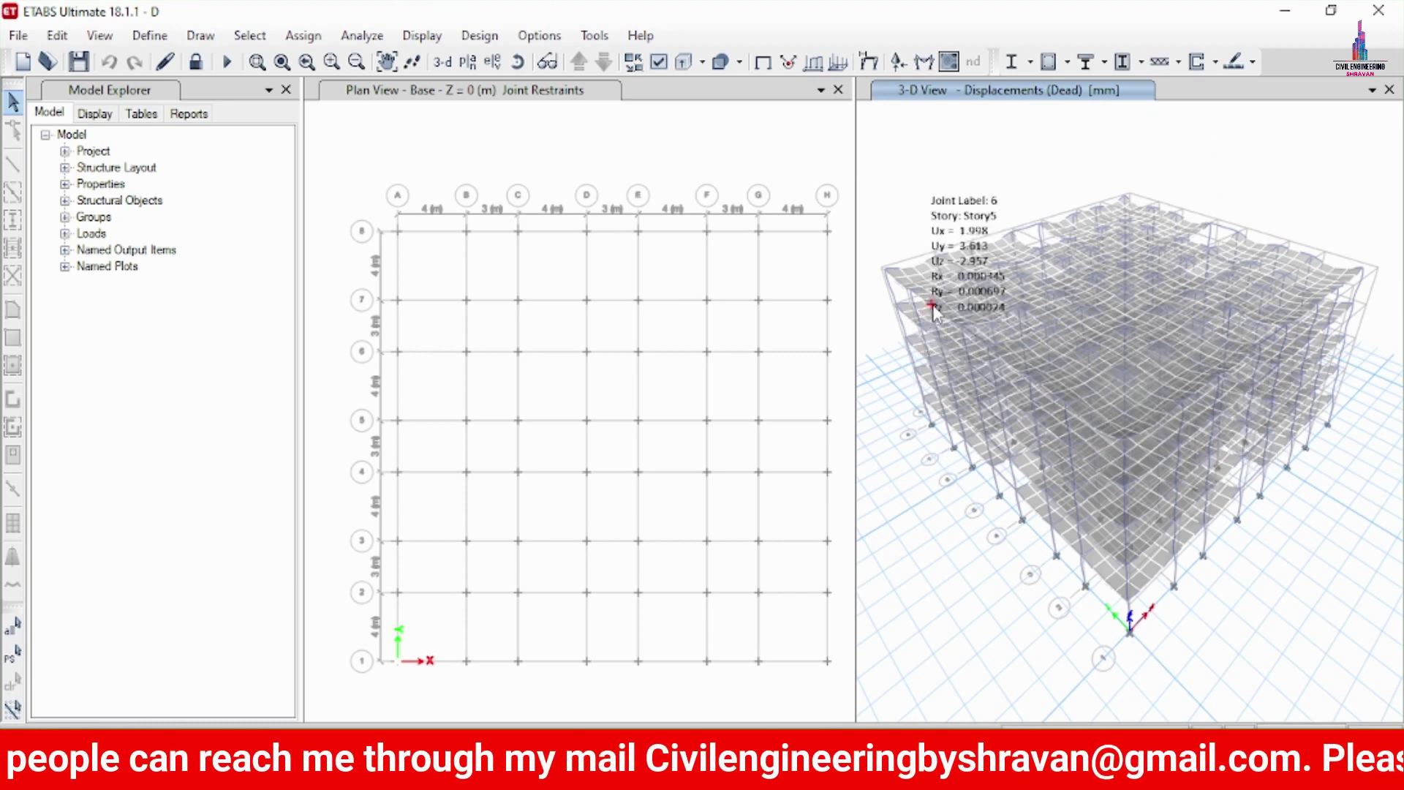
mouse_move(940, 264)
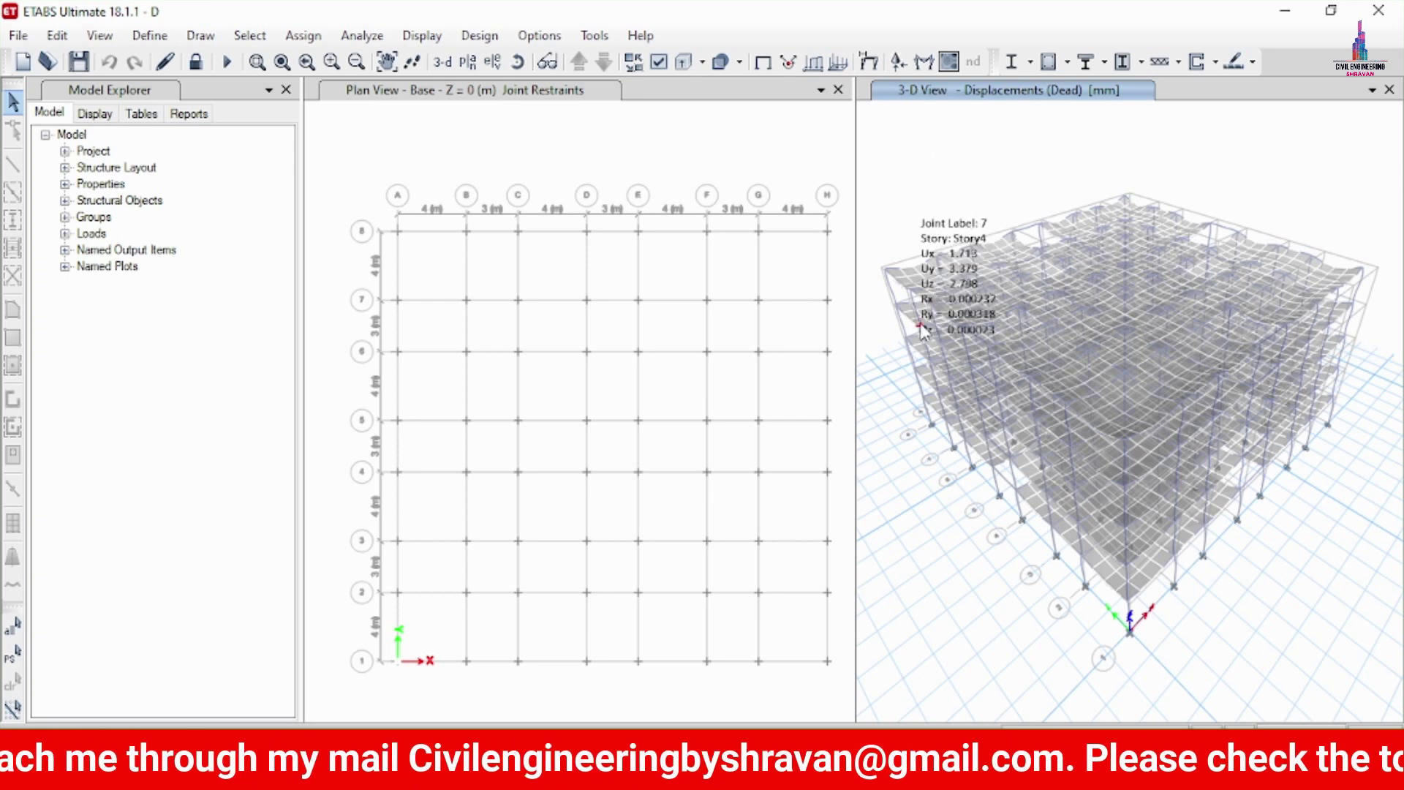
Step: Run the concrete slab design for Story1 through Story5
click(1253, 64)
click(1255, 86)
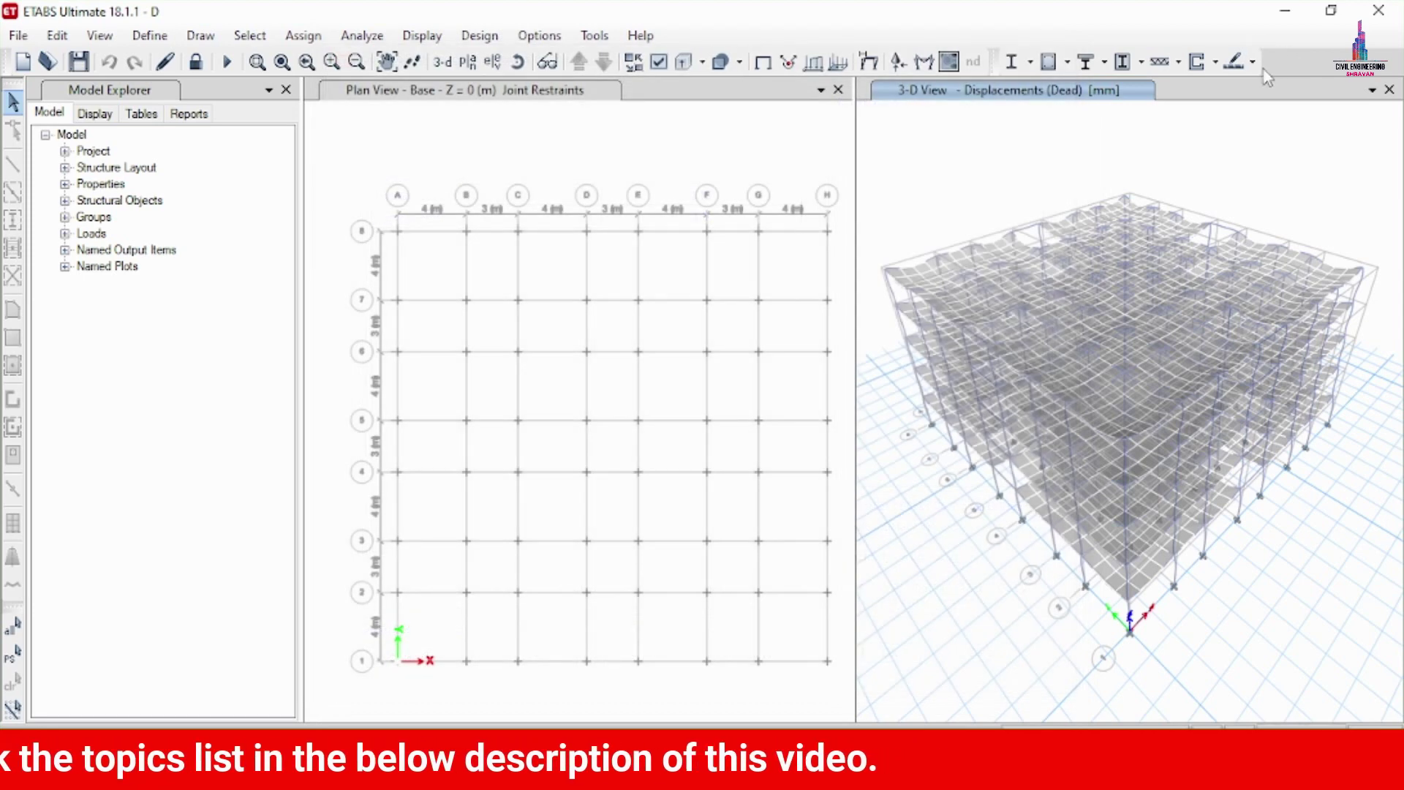
click(1253, 62)
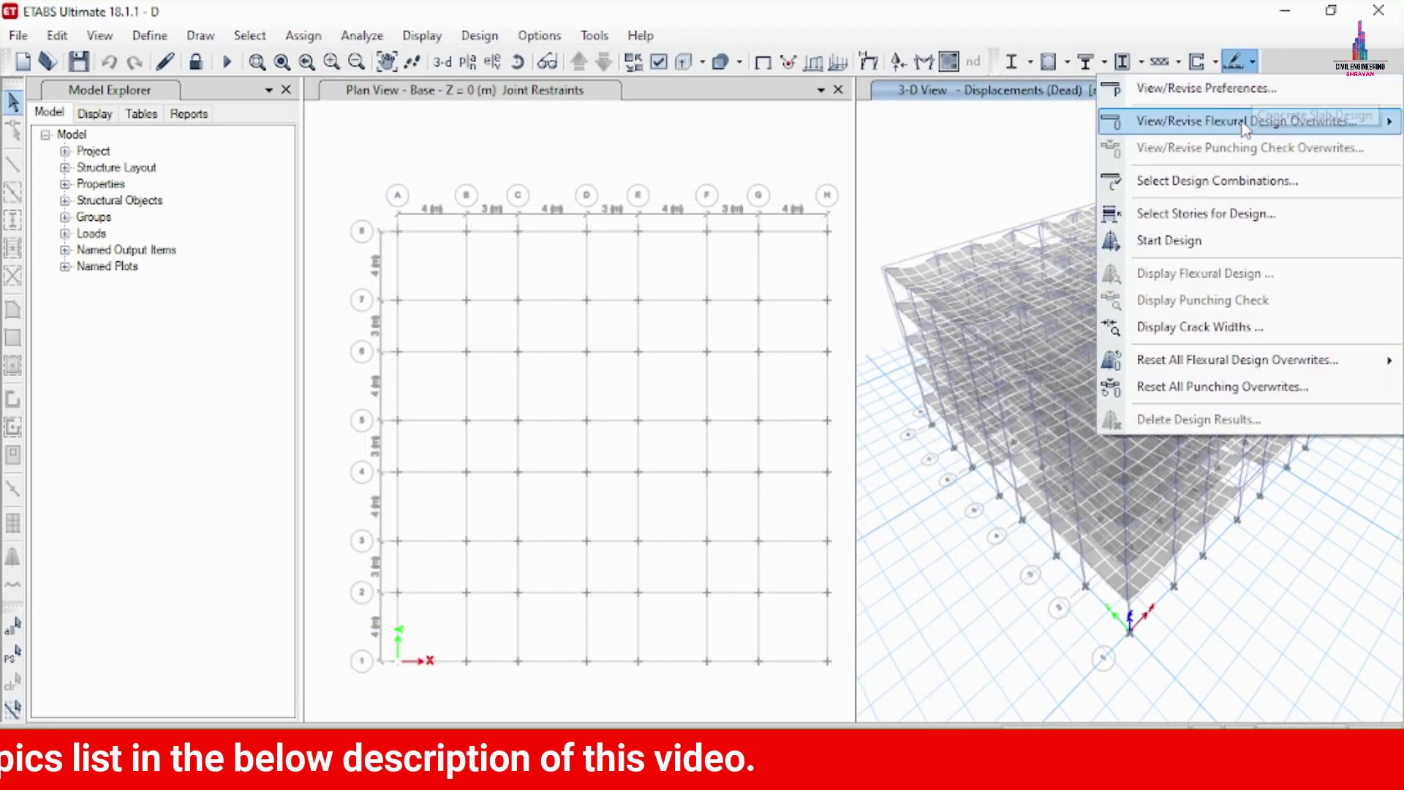
mouse_move(1242, 126)
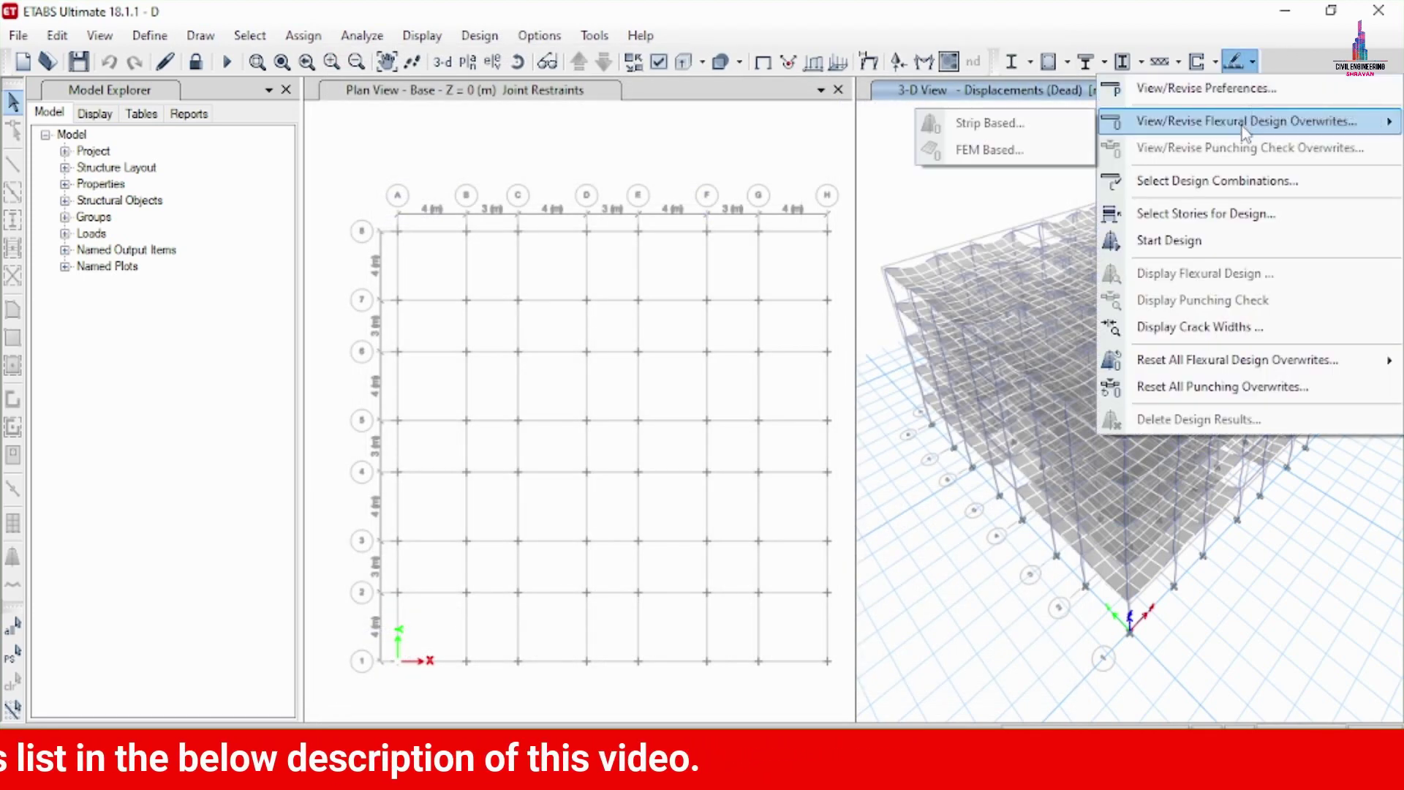
click(1201, 245)
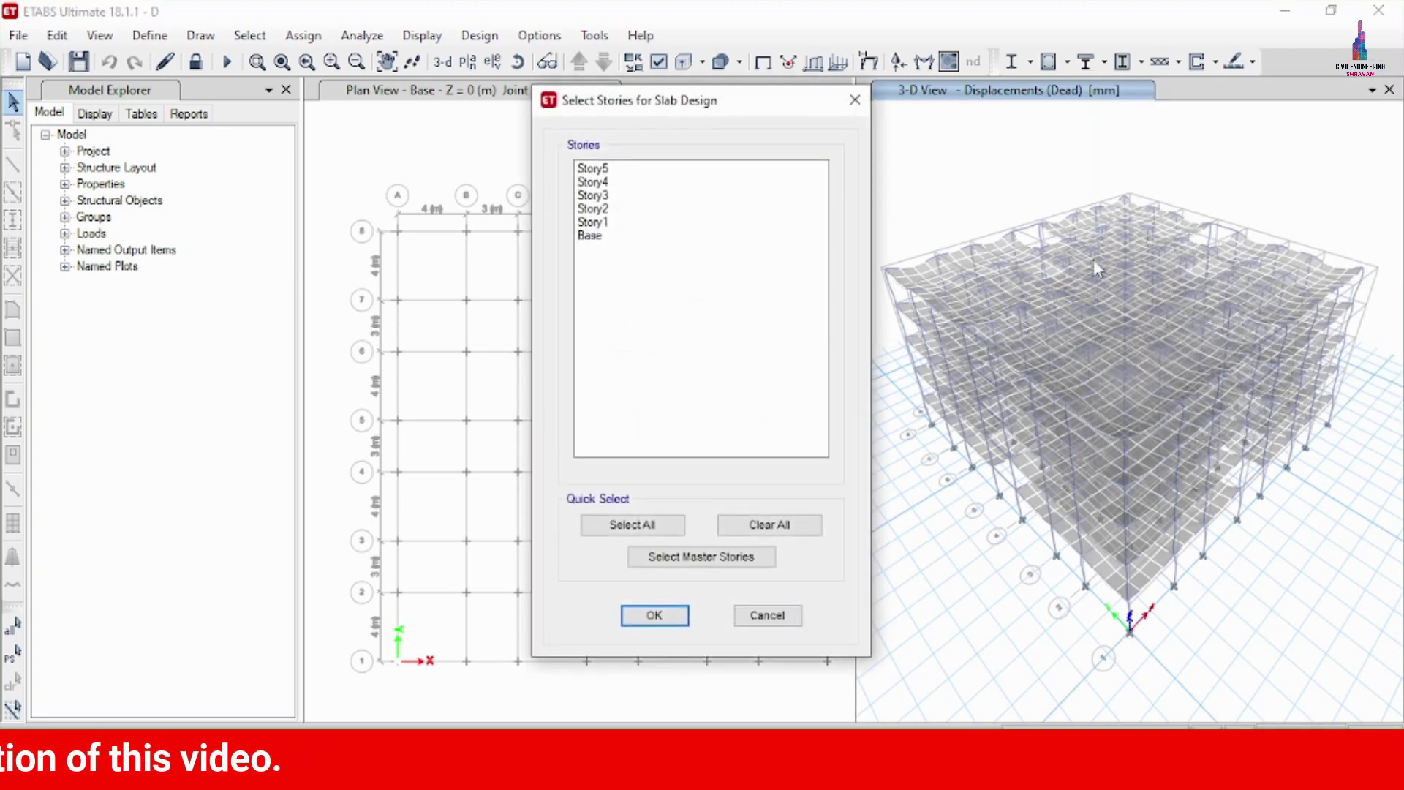
click(635, 182)
drag(618, 169, 612, 233)
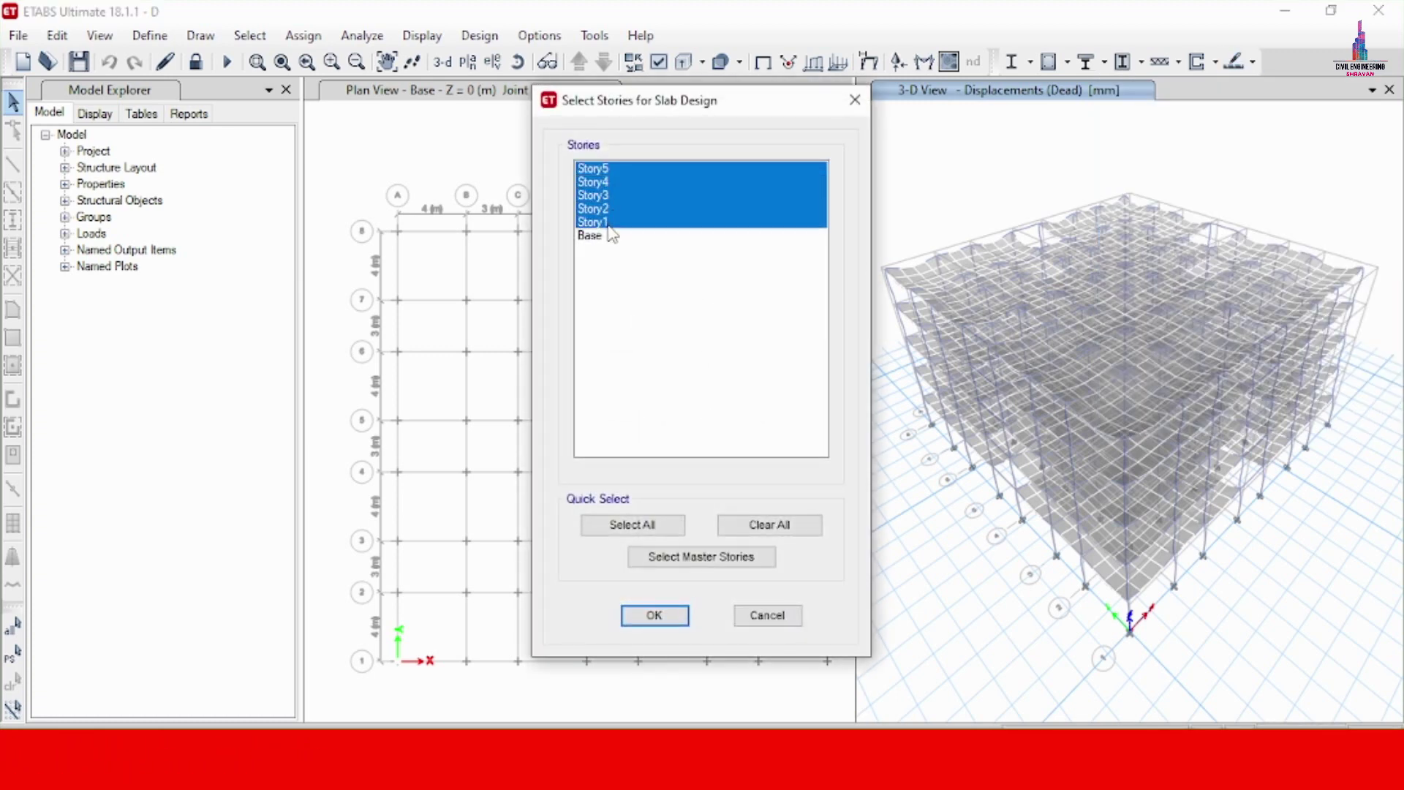
click(654, 615)
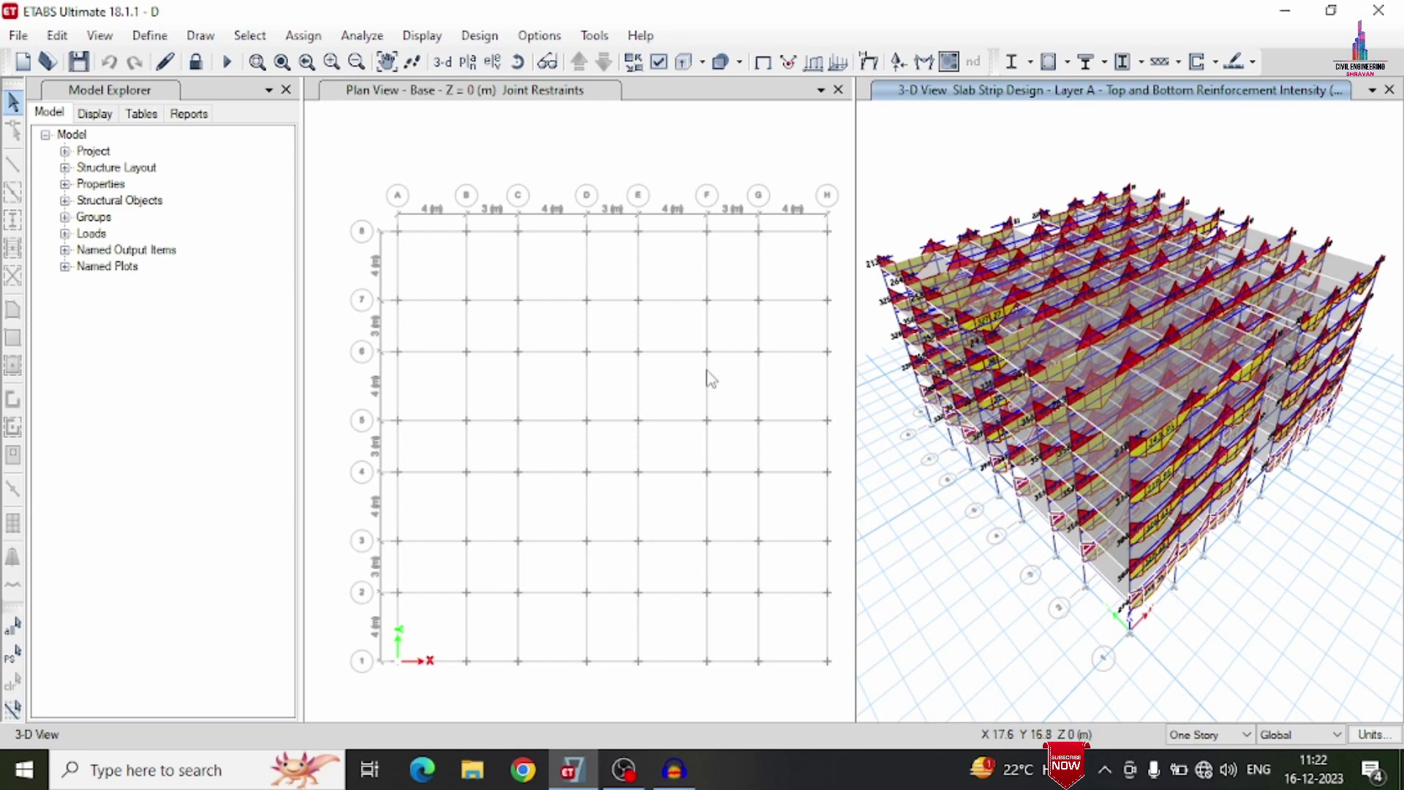
Step: Review the concrete frame design preferences for IS 456:2000 without changing them
click(1068, 63)
click(1069, 63)
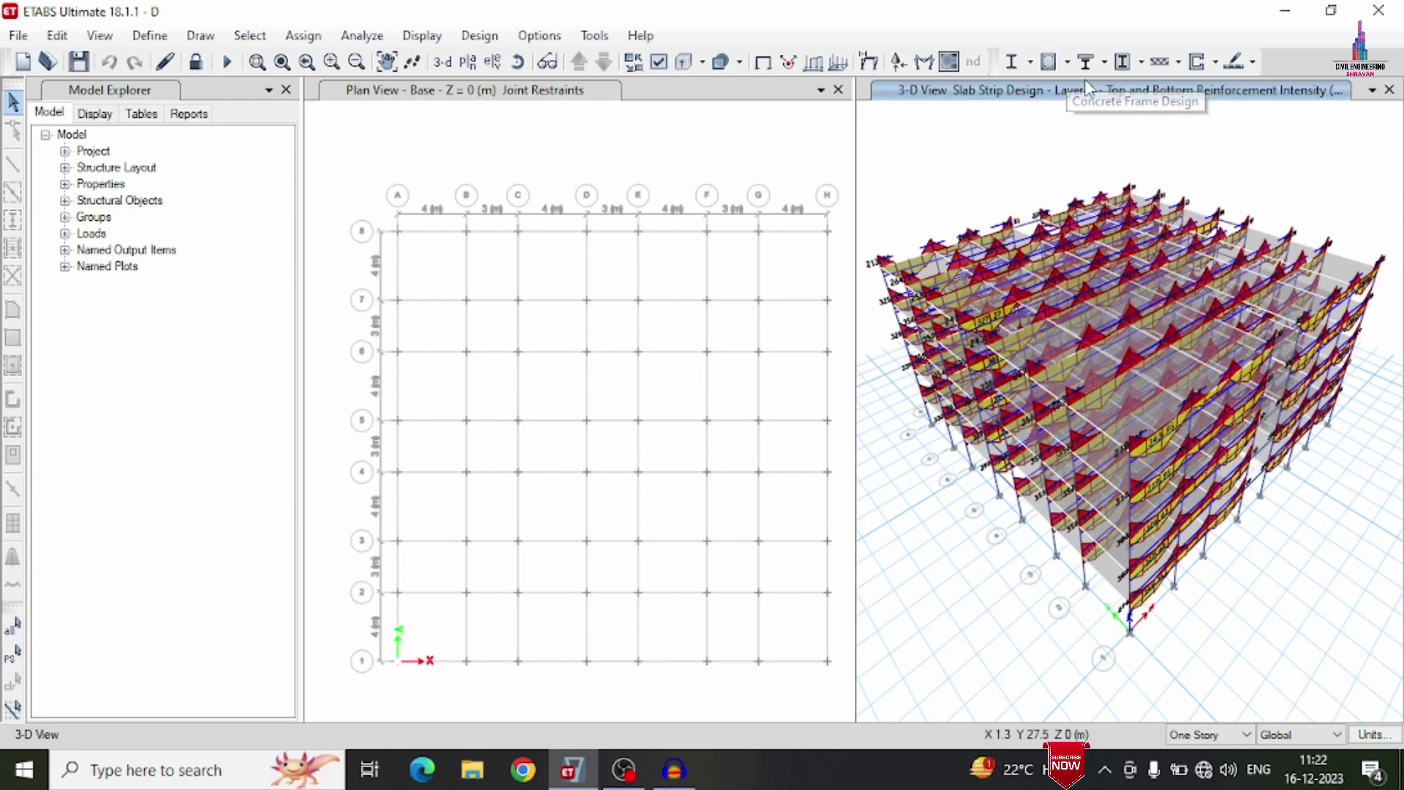
click(1068, 63)
click(1081, 91)
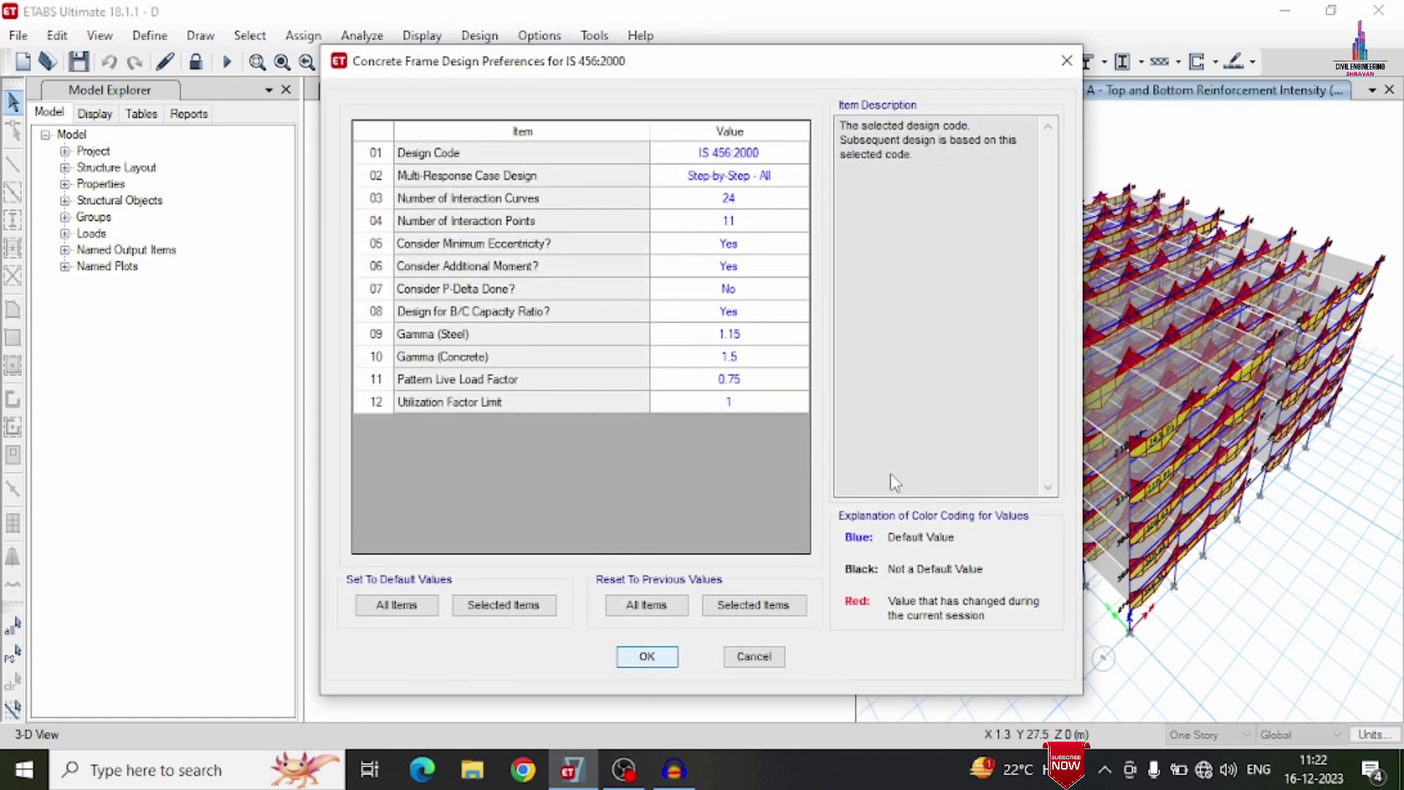
click(1067, 60)
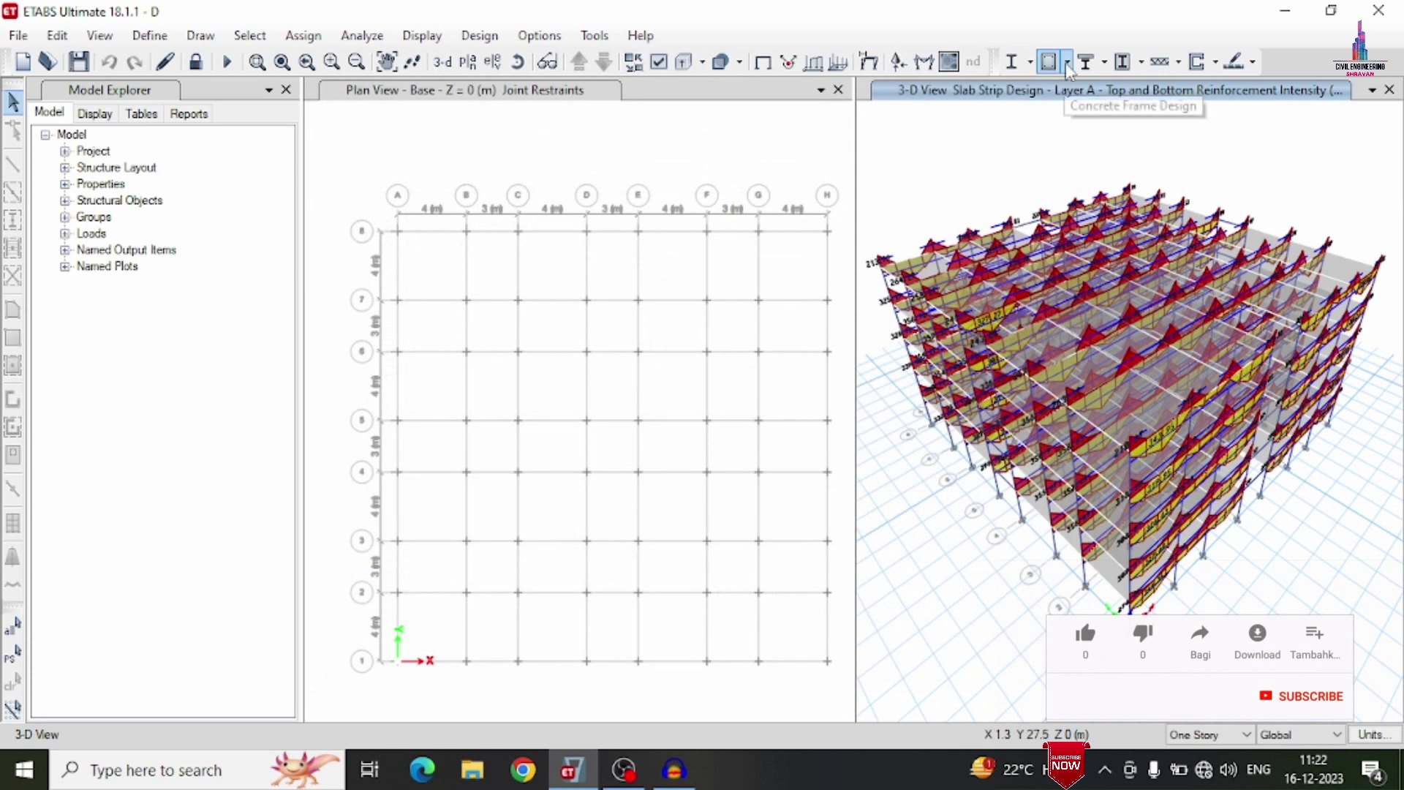
Step: Run the concrete frame design check on the model and save the file
click(1069, 65)
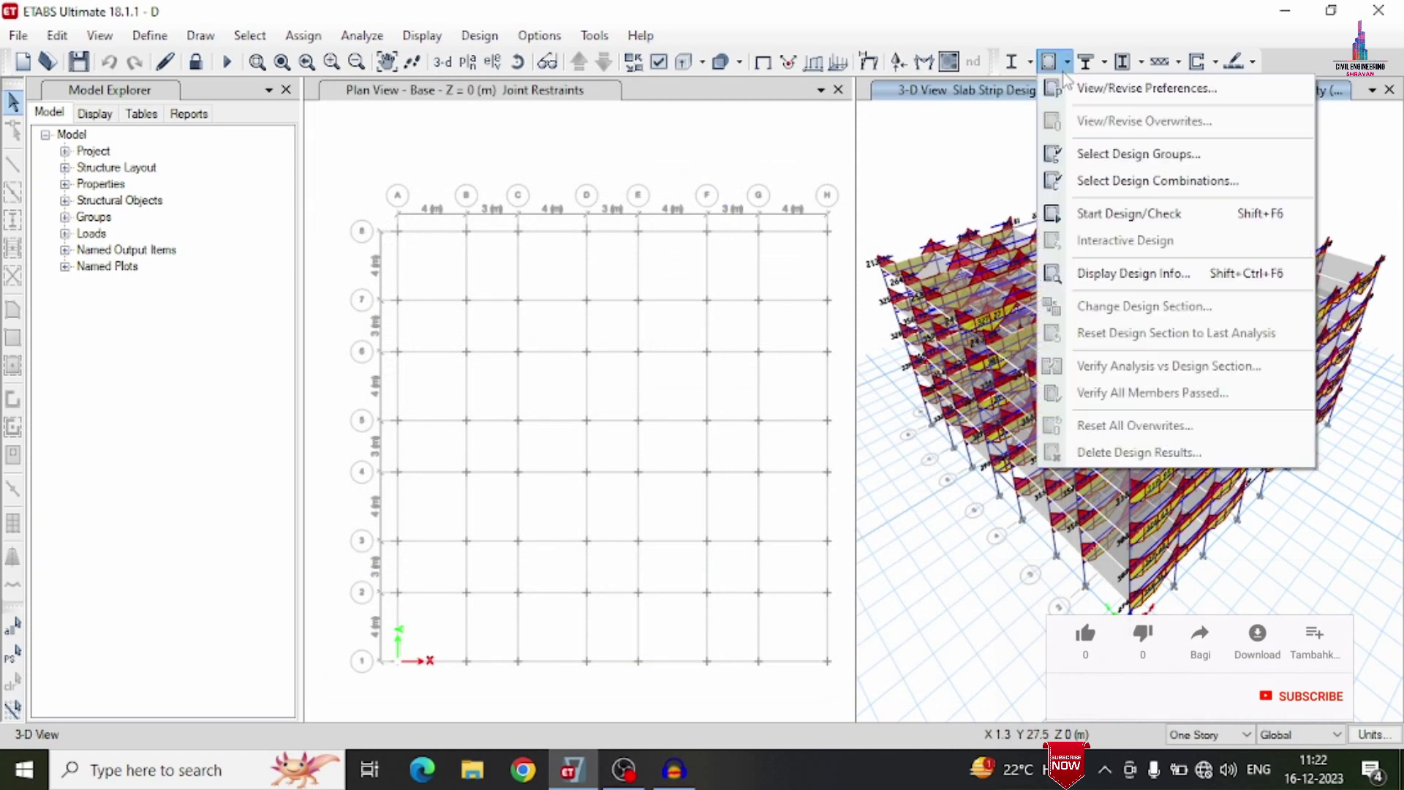
click(1117, 214)
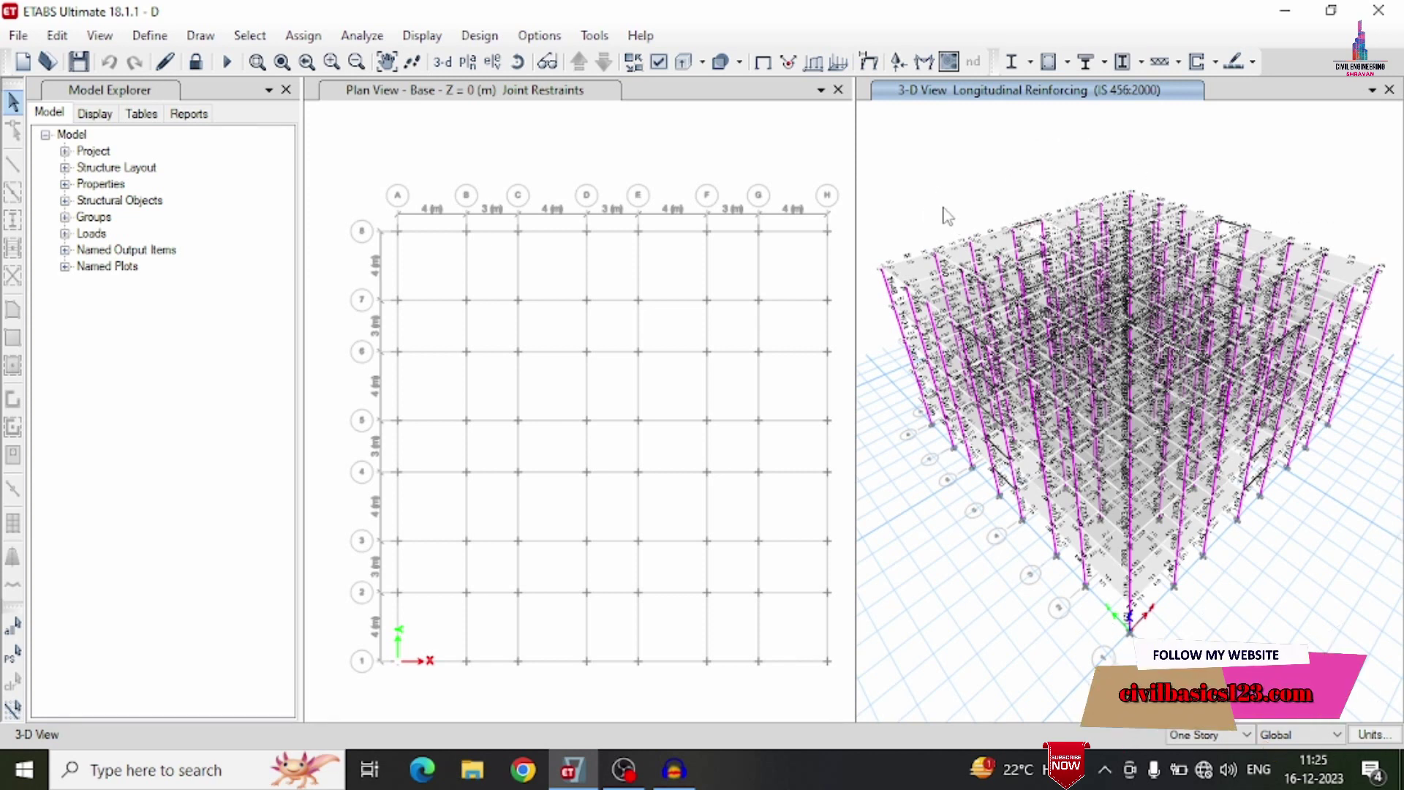
key(ctrl+s)
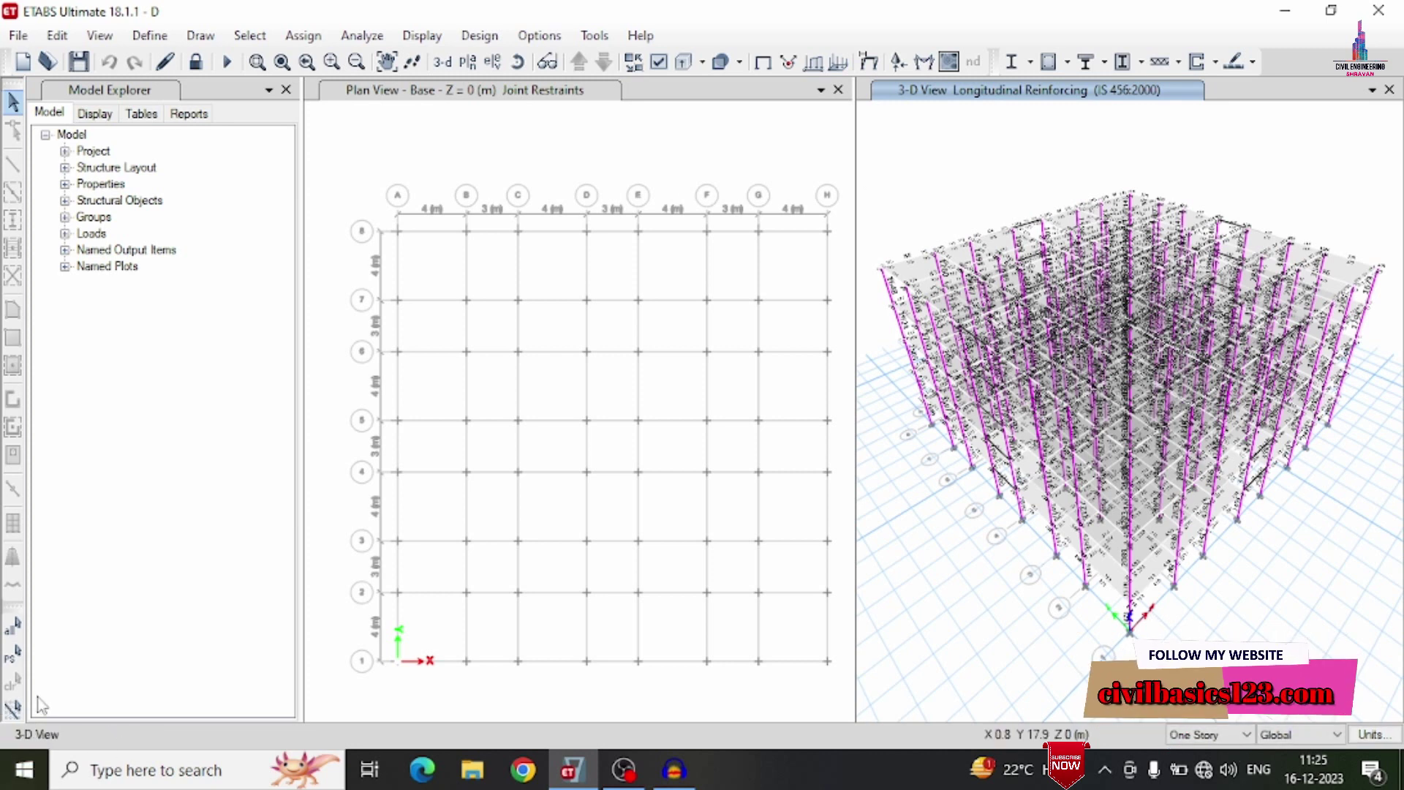
Step: Close ETABS, refresh the desktop, and switch to CSiDetail 18 in a maximized window
click(1379, 10)
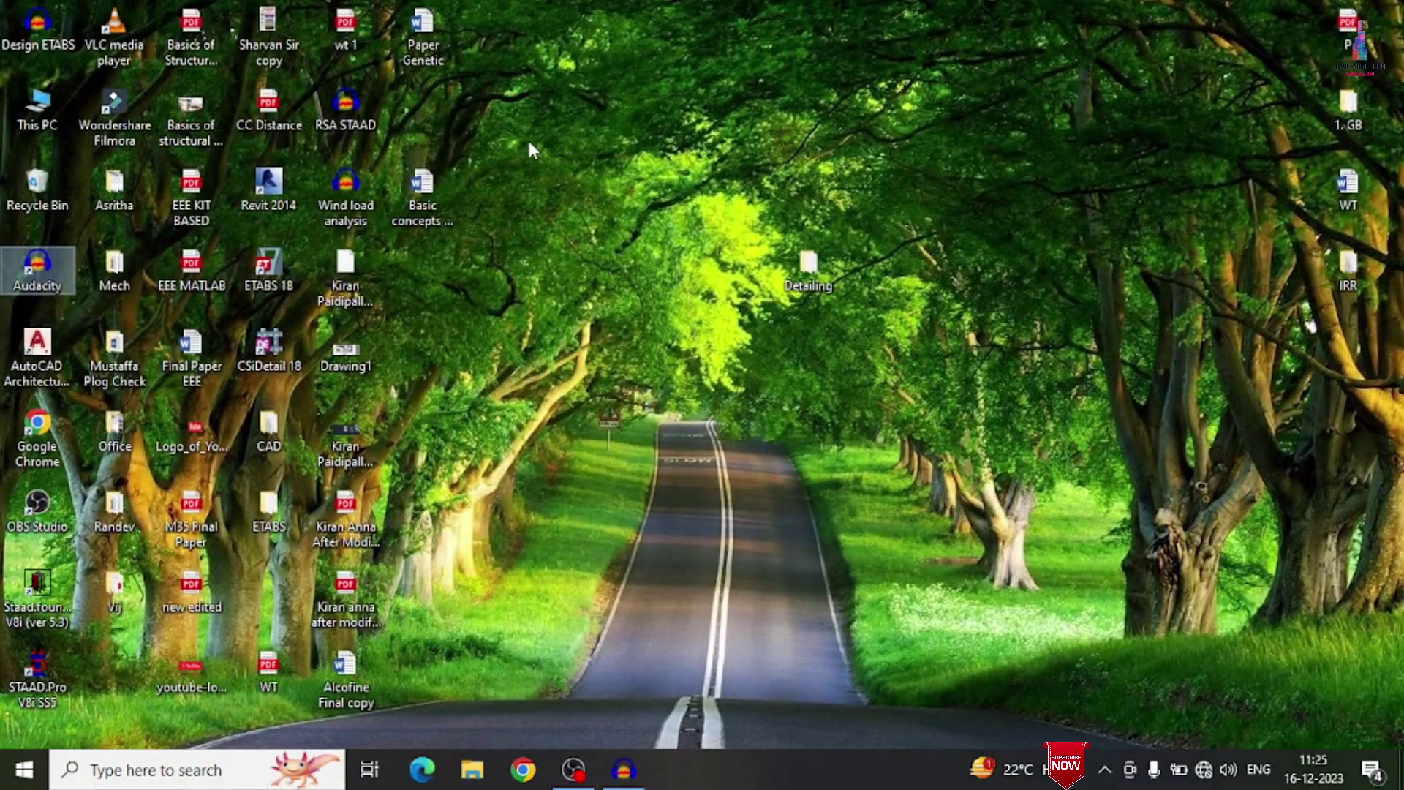
right_click(532, 149)
click(585, 201)
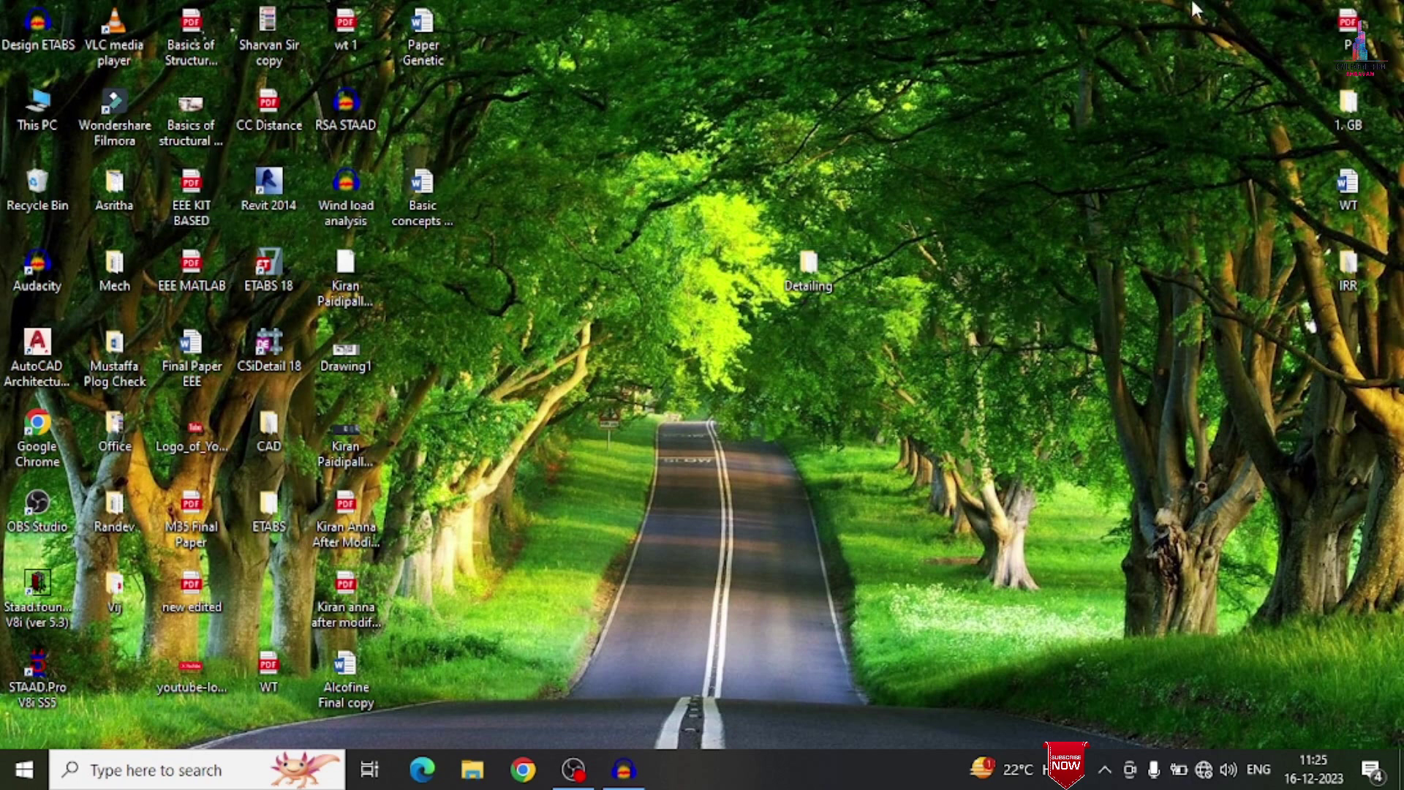
double_click(269, 347)
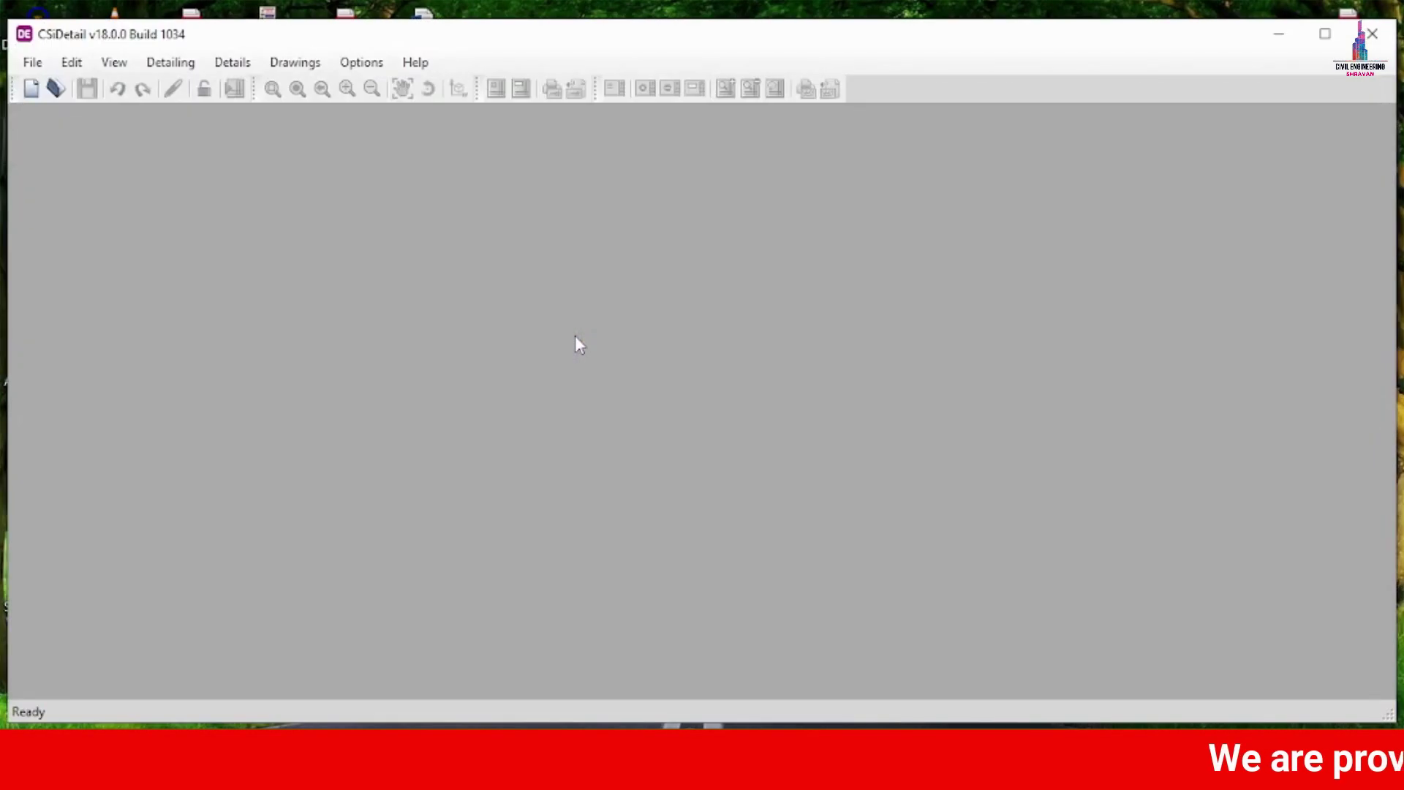
click(1321, 34)
Step: Start a new detailing project from the ETABS model D in the Detailing folder on the Desktop and acknowledge the import warnings
click(24, 35)
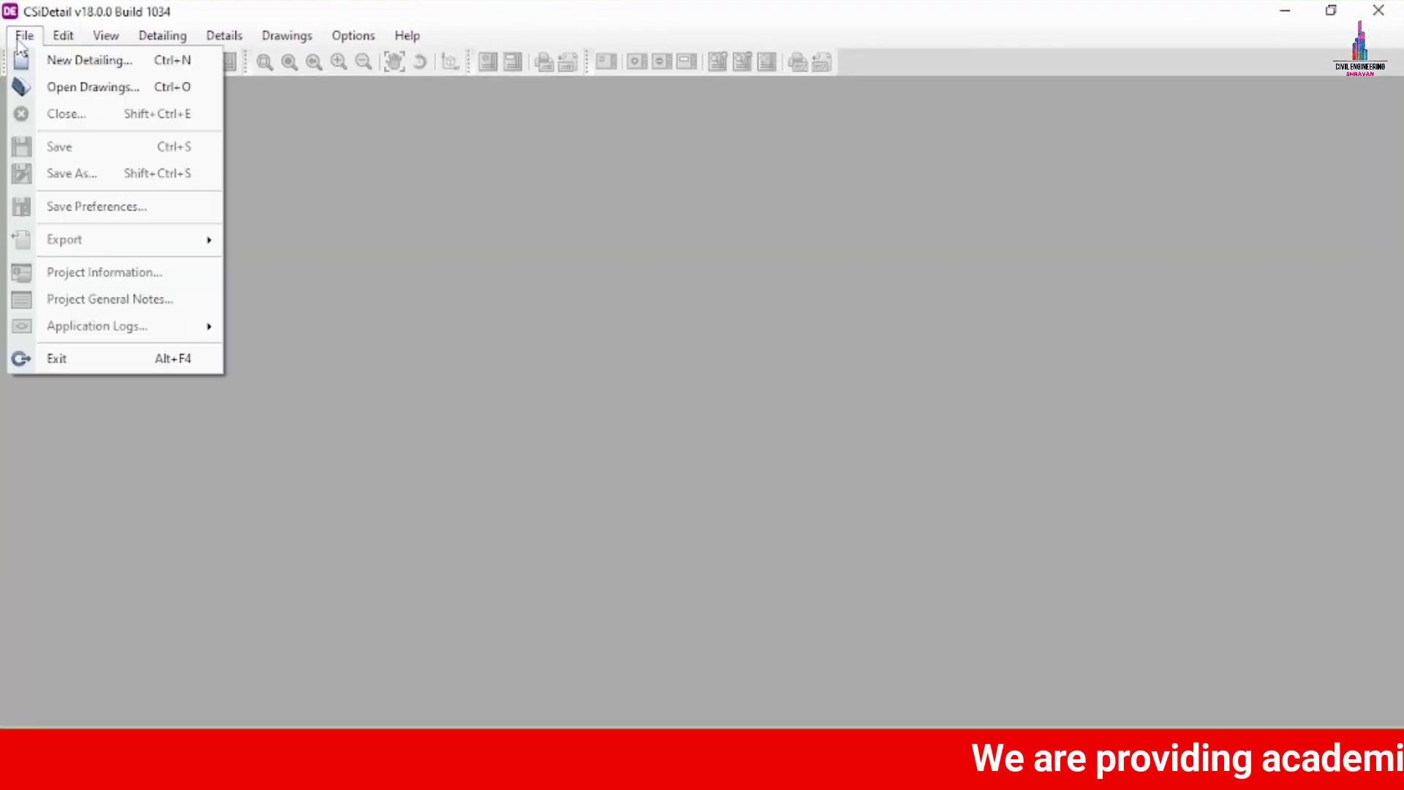
click(66, 57)
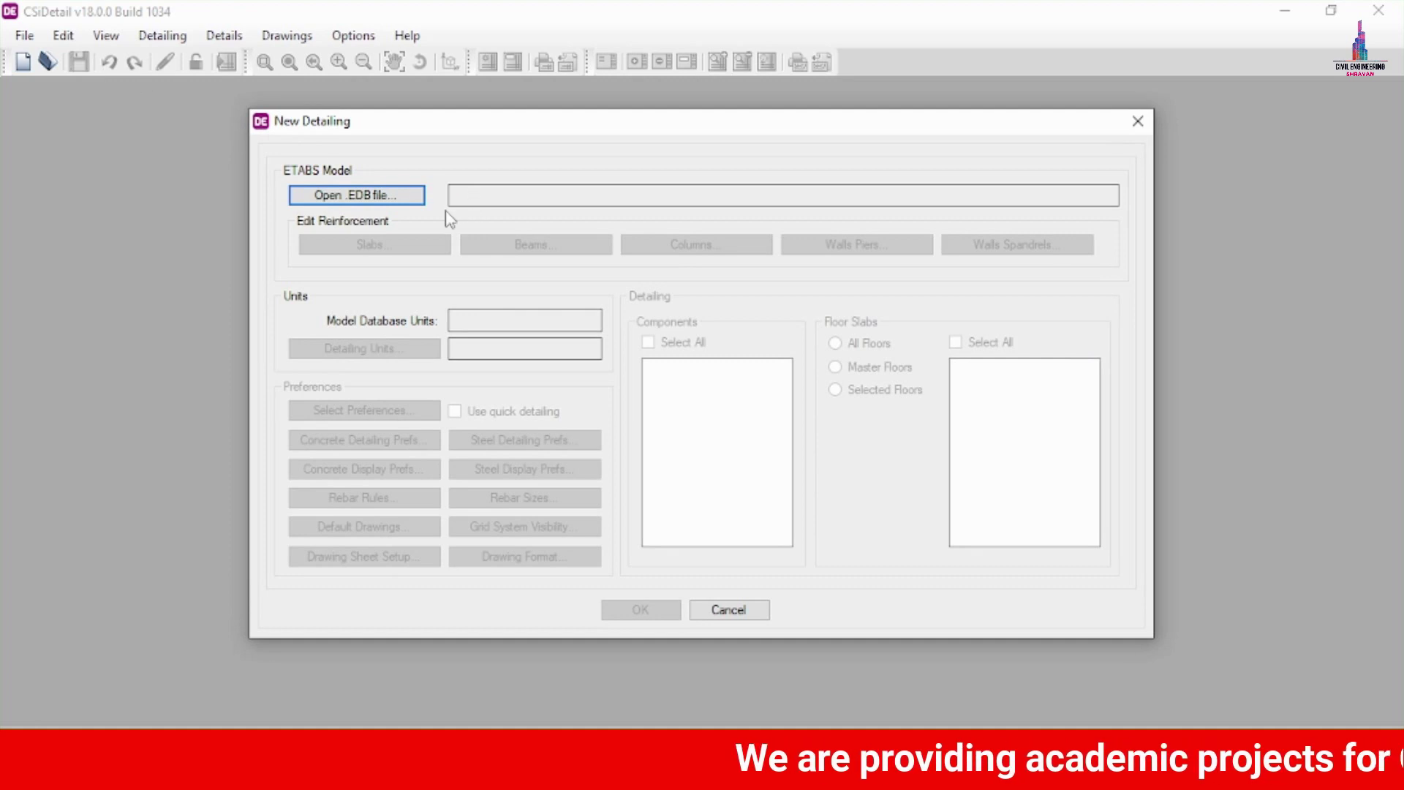
click(319, 202)
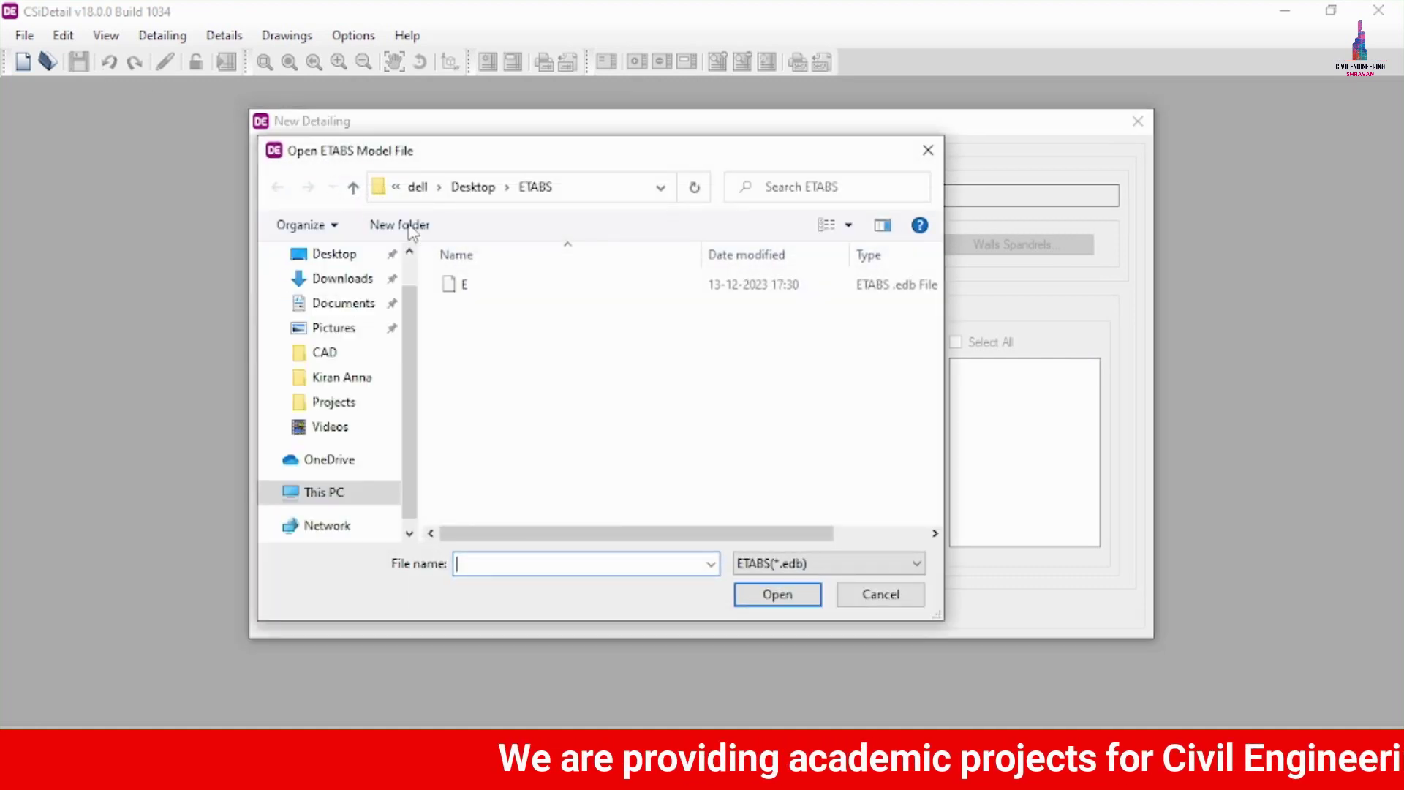
click(475, 188)
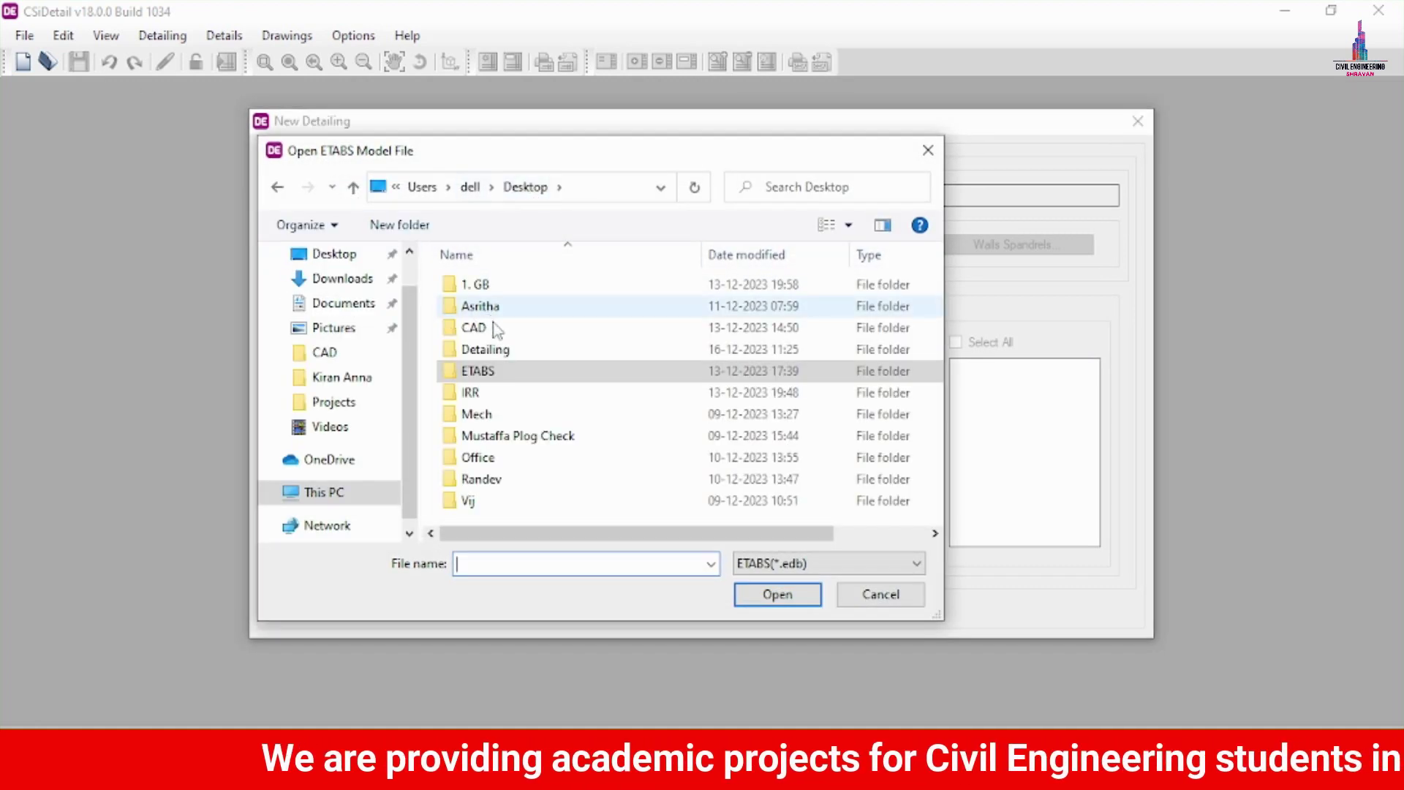
double_click(490, 350)
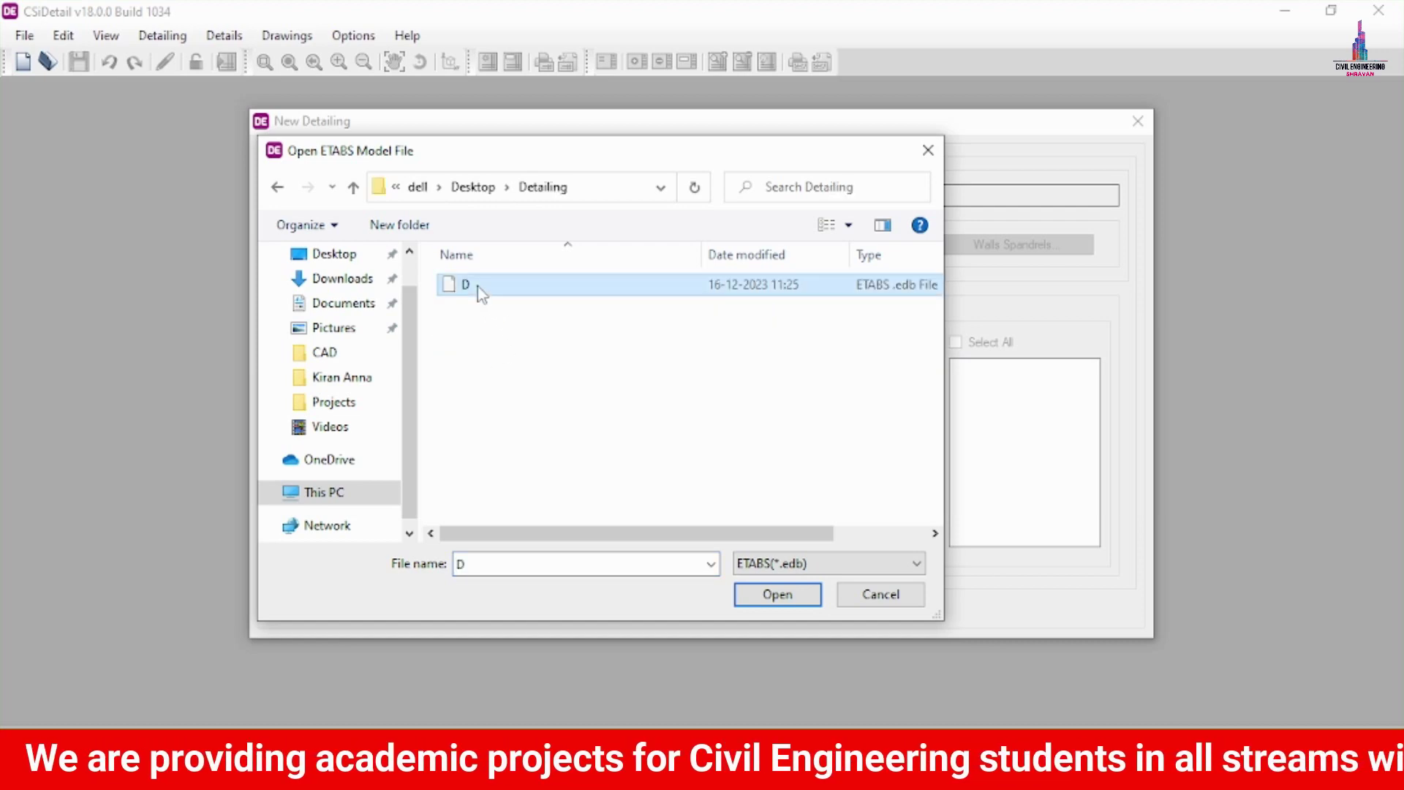
double_click(481, 286)
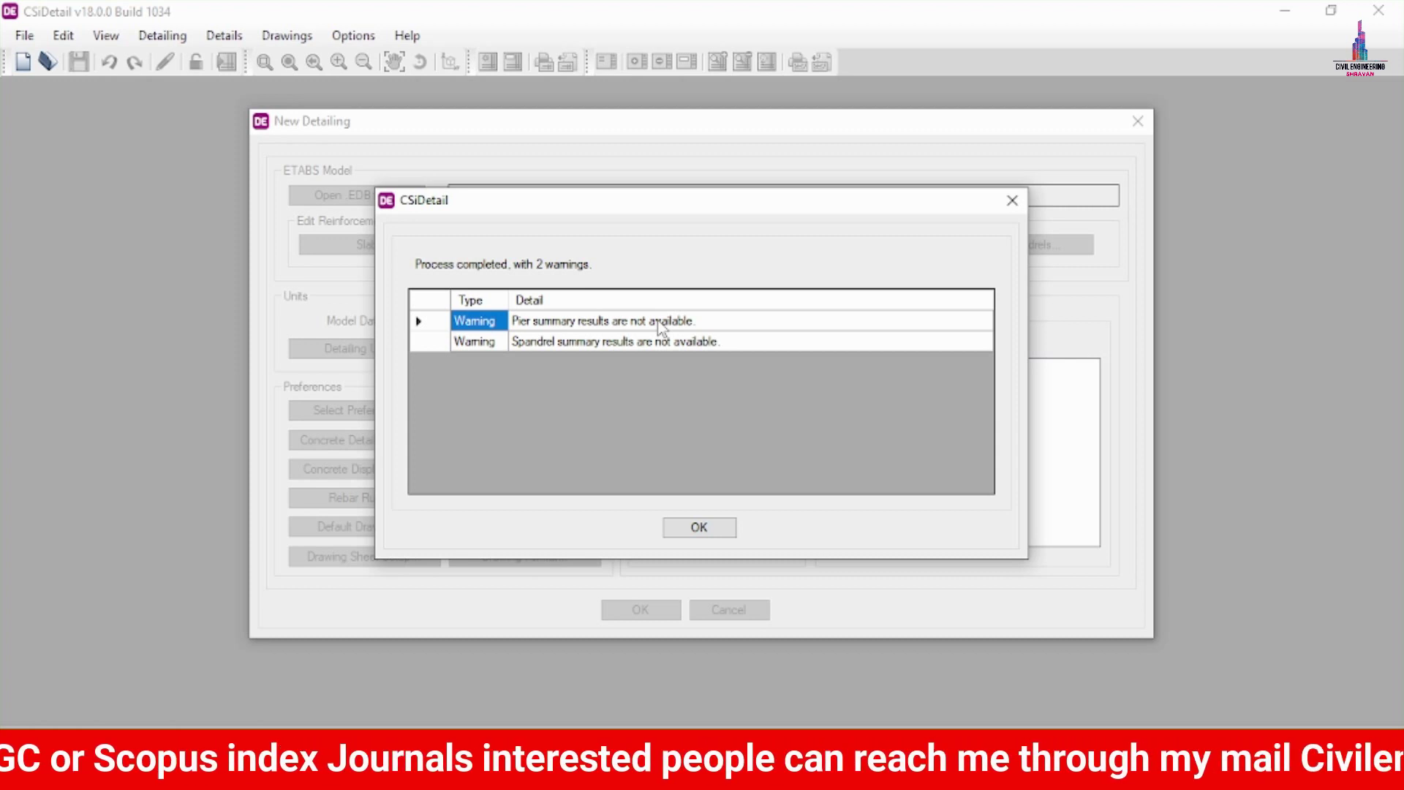
click(718, 530)
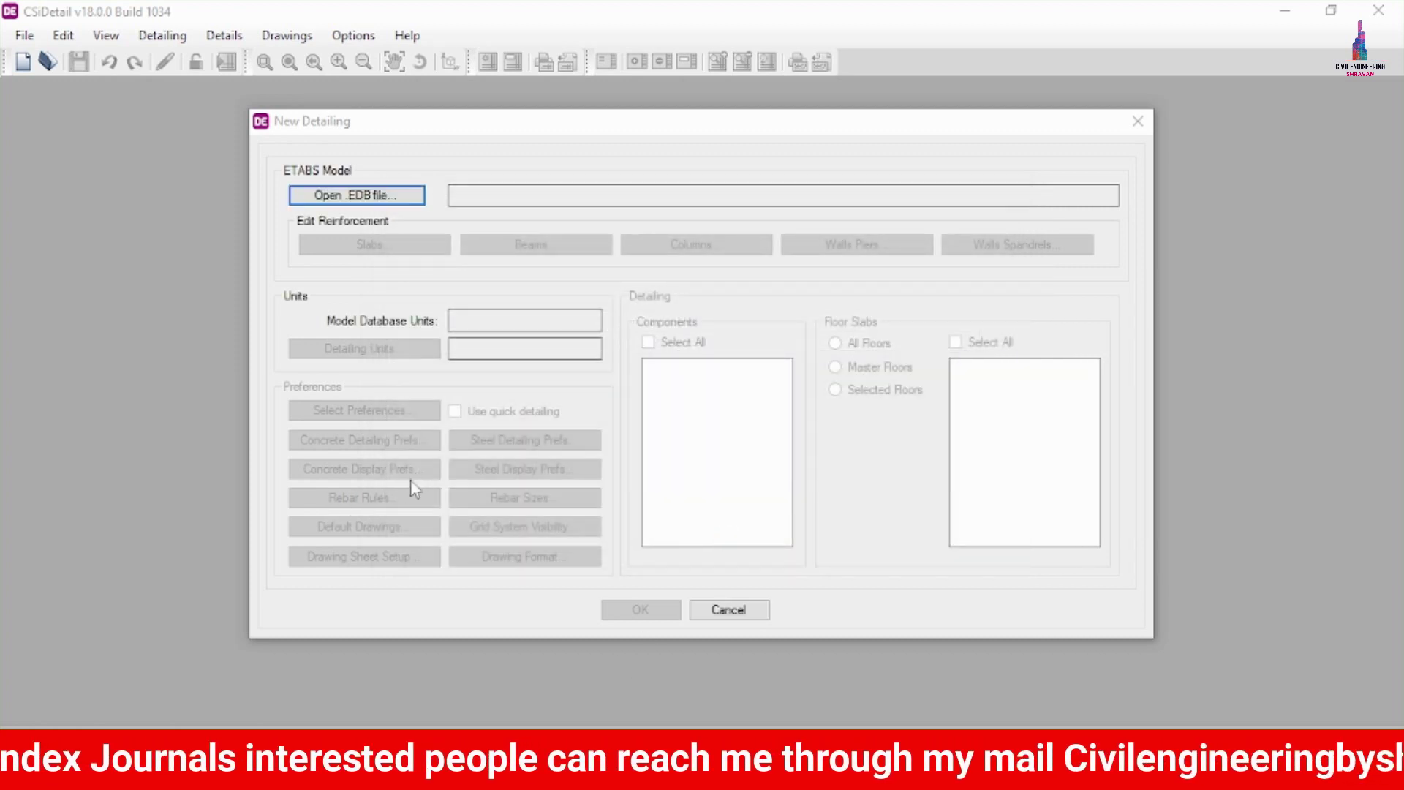
Step: Set the detailing units to the SI (25) rebar set and Kilonewton force, with rebar weight in Kilogram
click(411, 349)
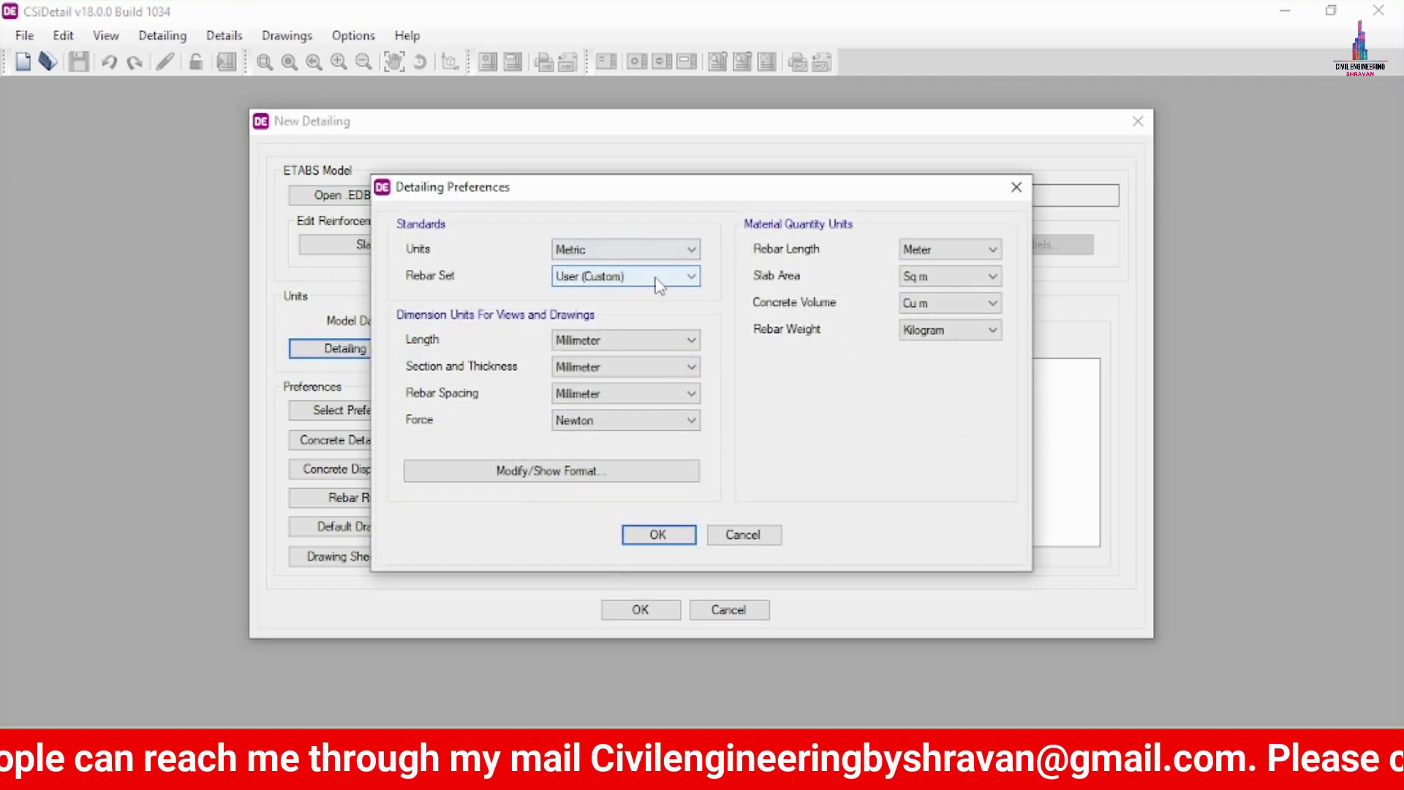
click(636, 276)
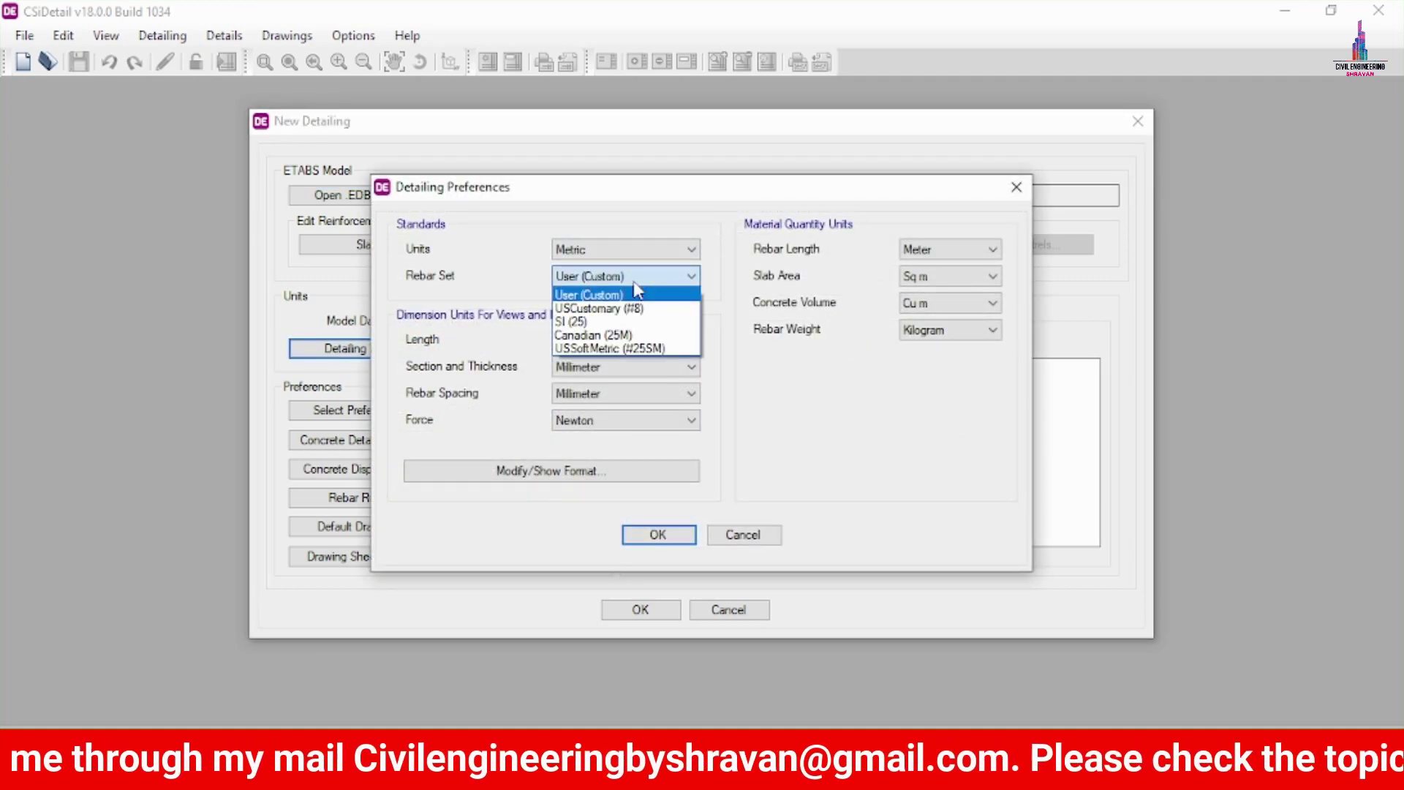
click(630, 323)
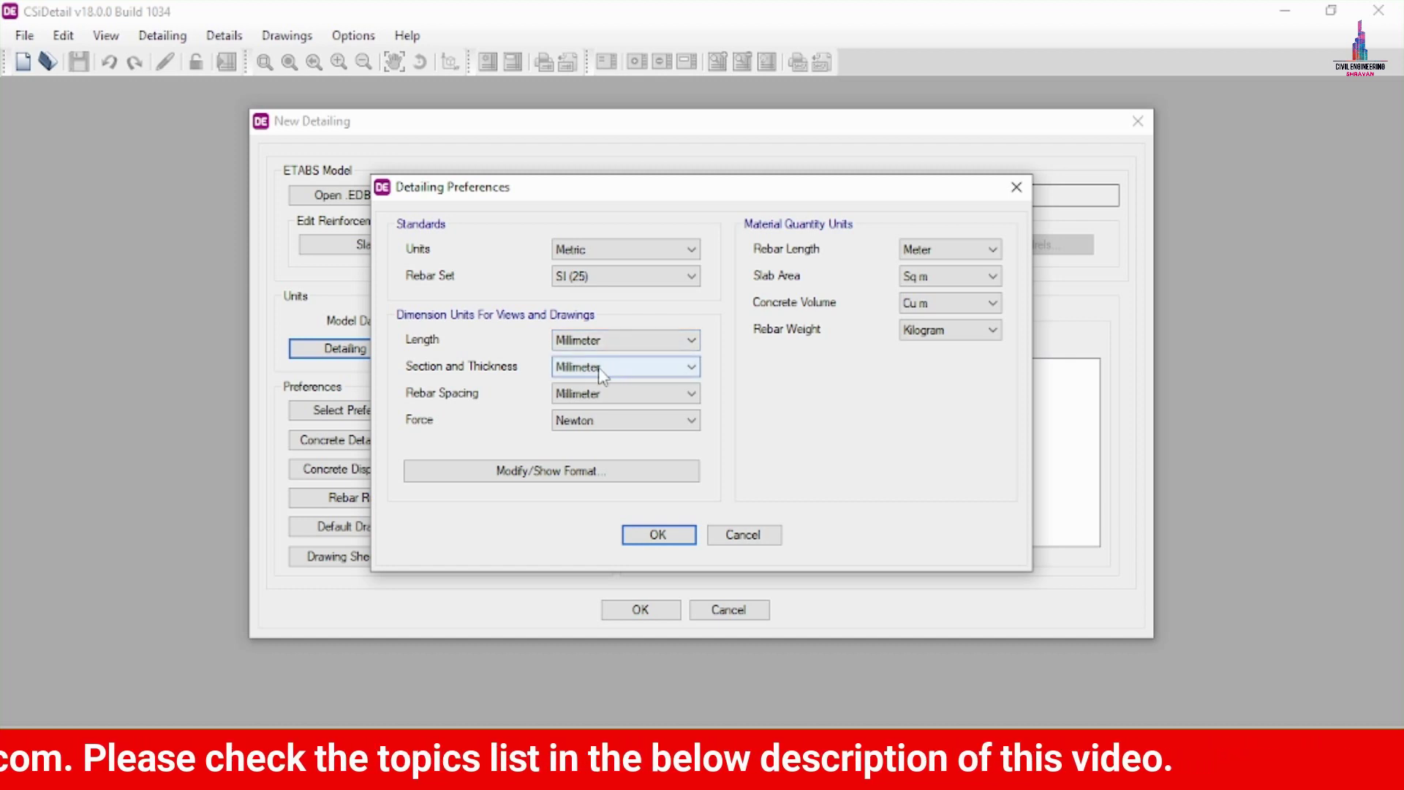
click(594, 424)
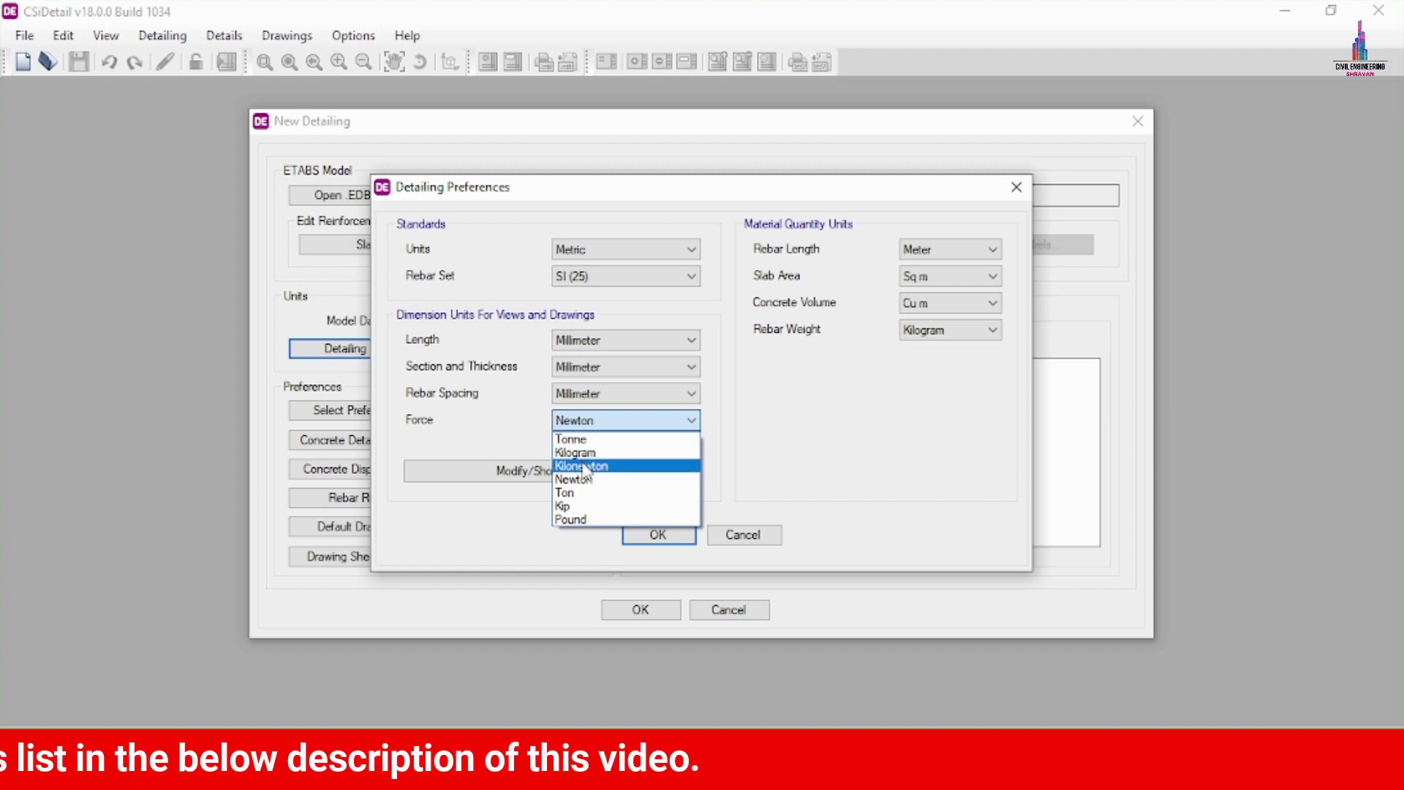
click(588, 466)
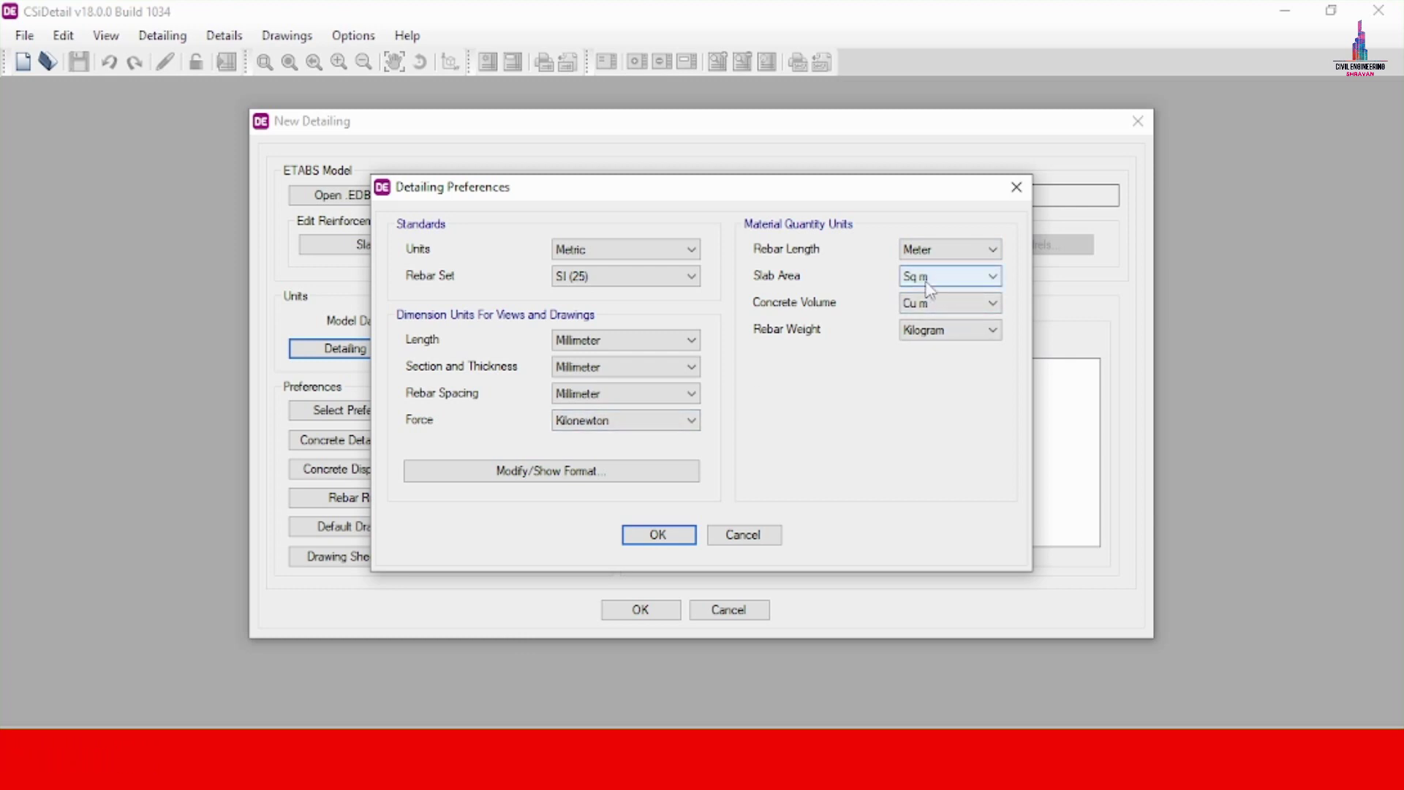
click(940, 332)
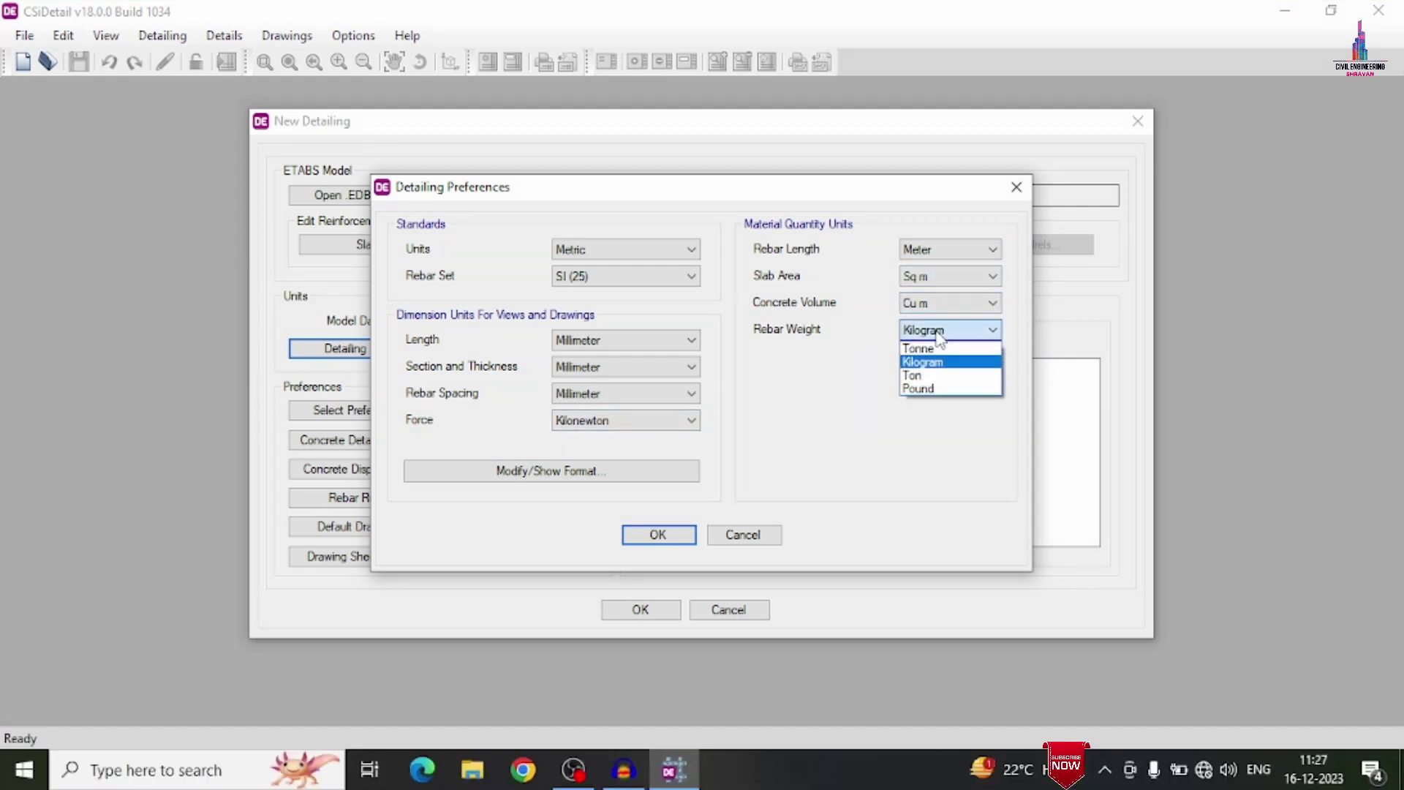
click(941, 332)
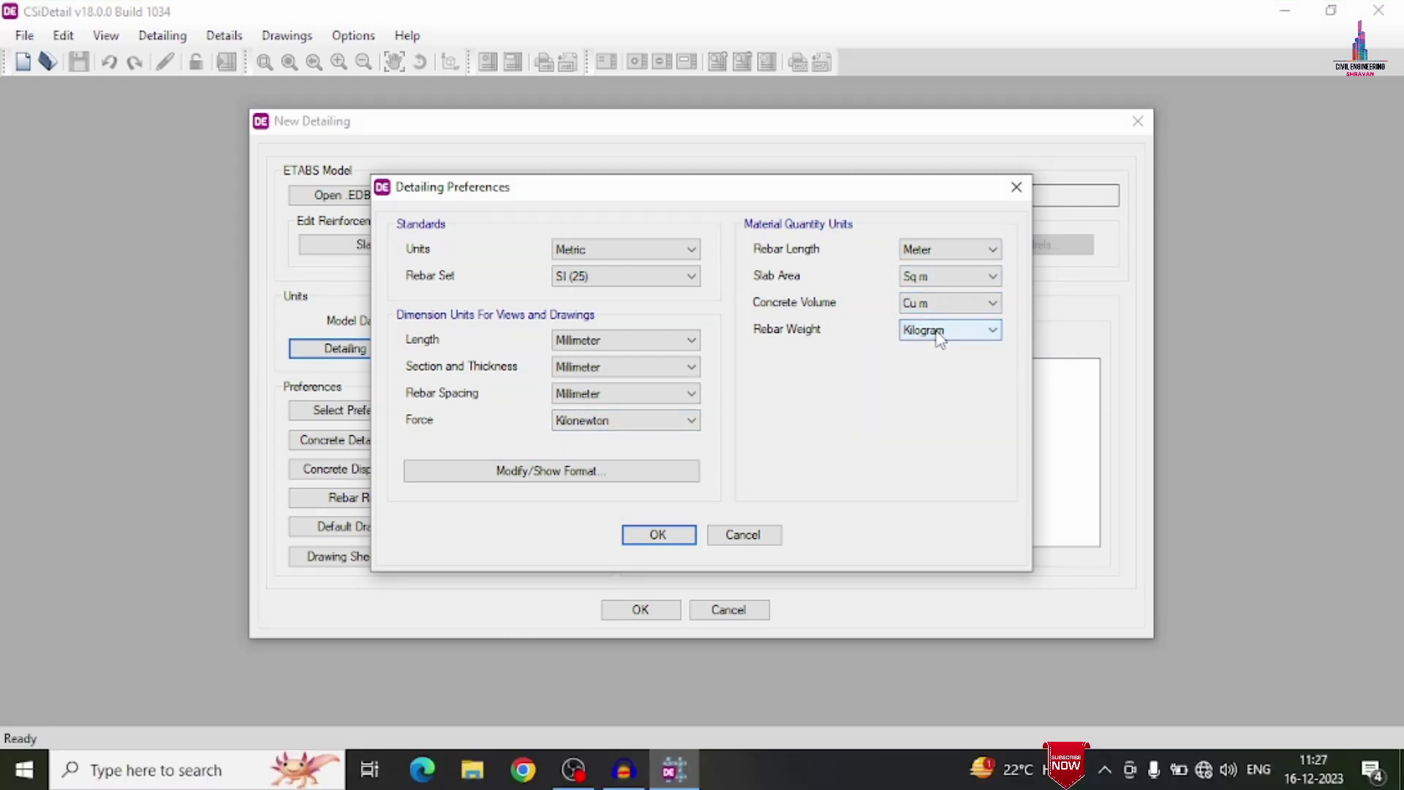
click(657, 536)
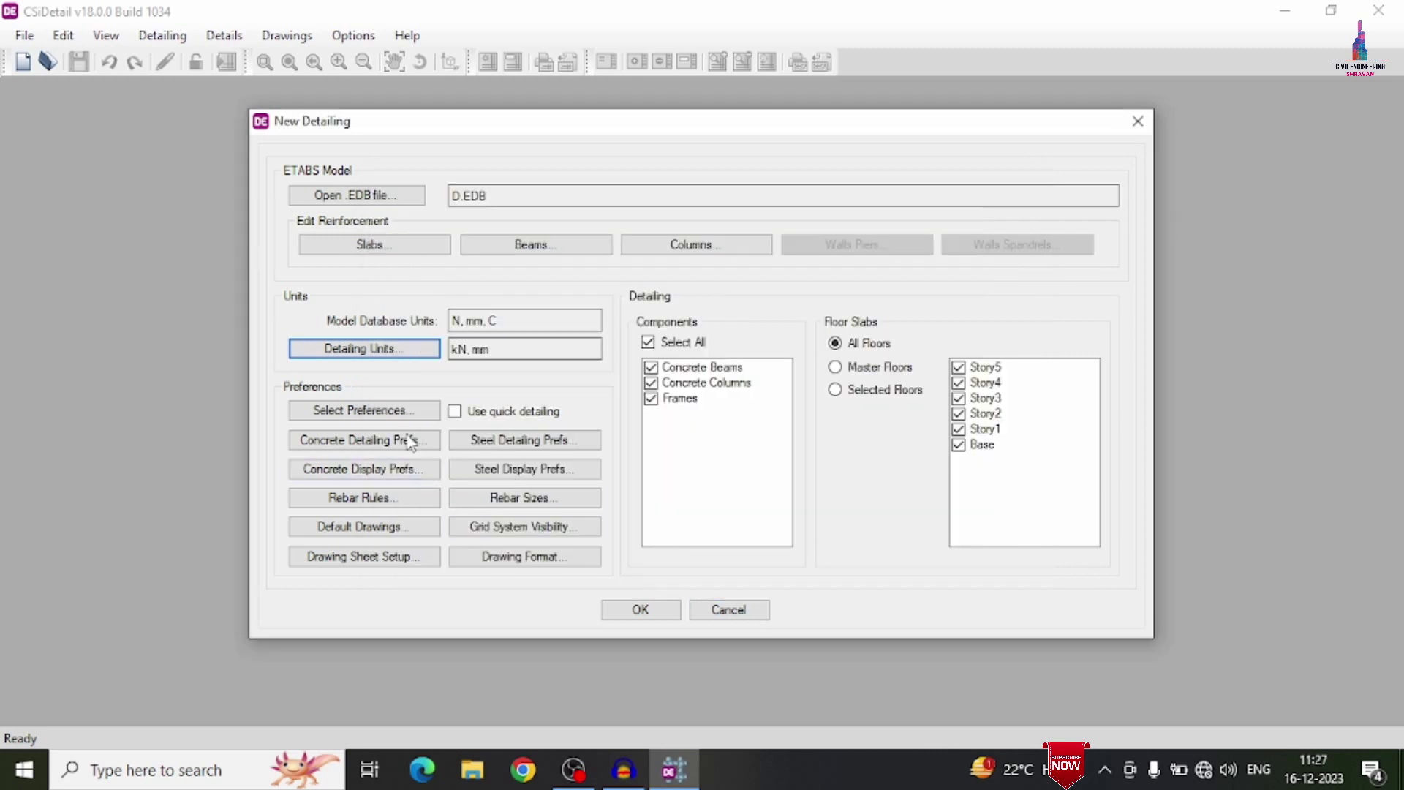
Step: Apply the IS 456:2000 standard preferences to the new detailing project
click(392, 416)
click(530, 392)
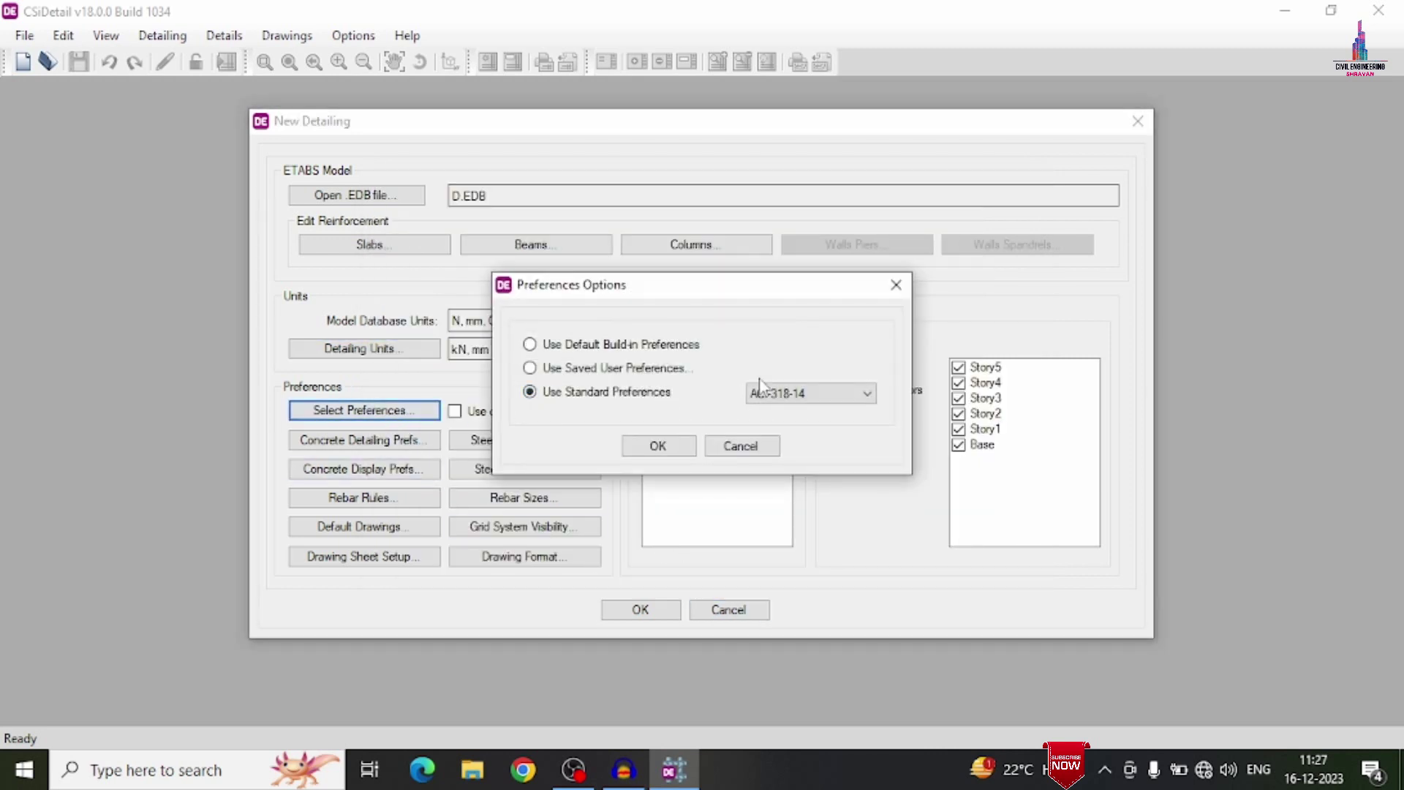
click(765, 393)
click(773, 428)
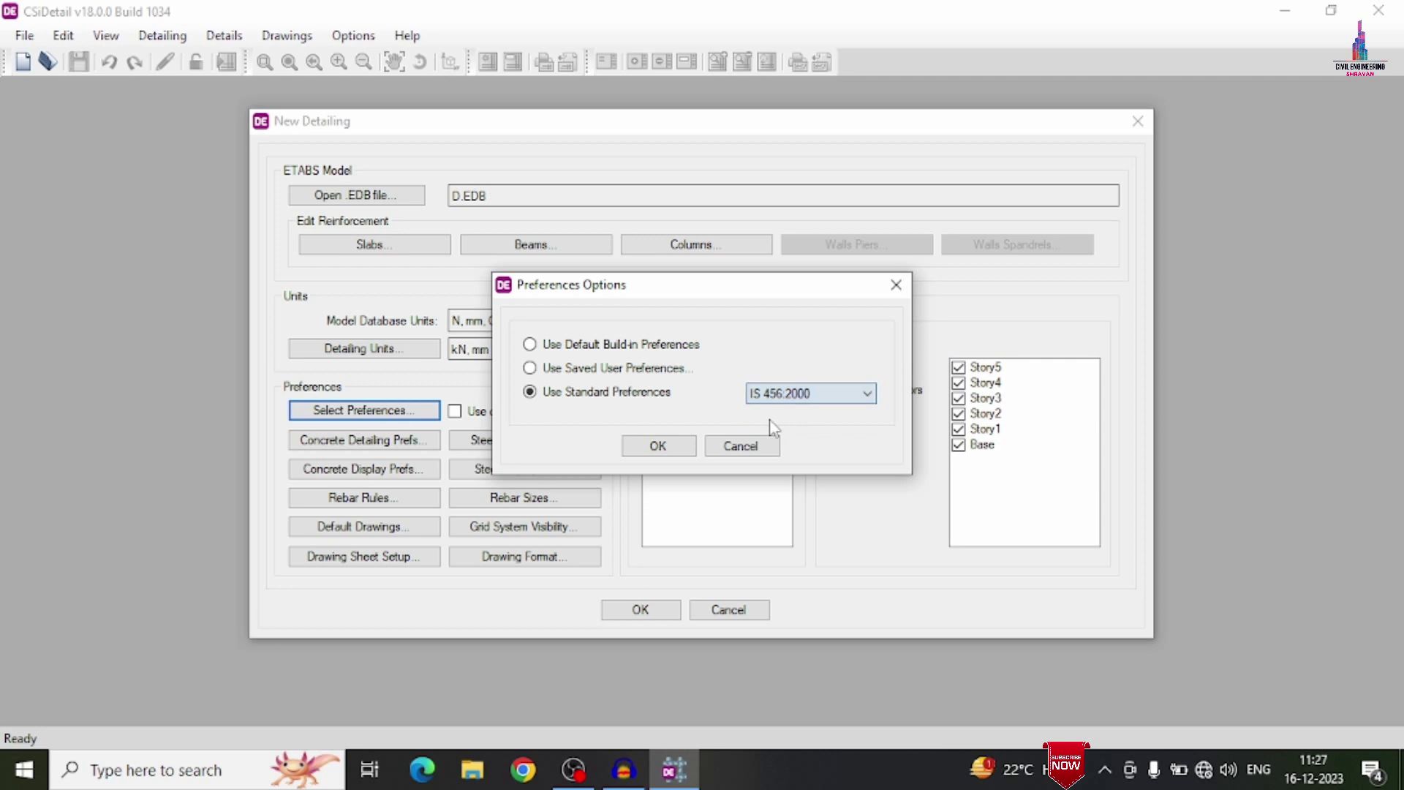
click(660, 446)
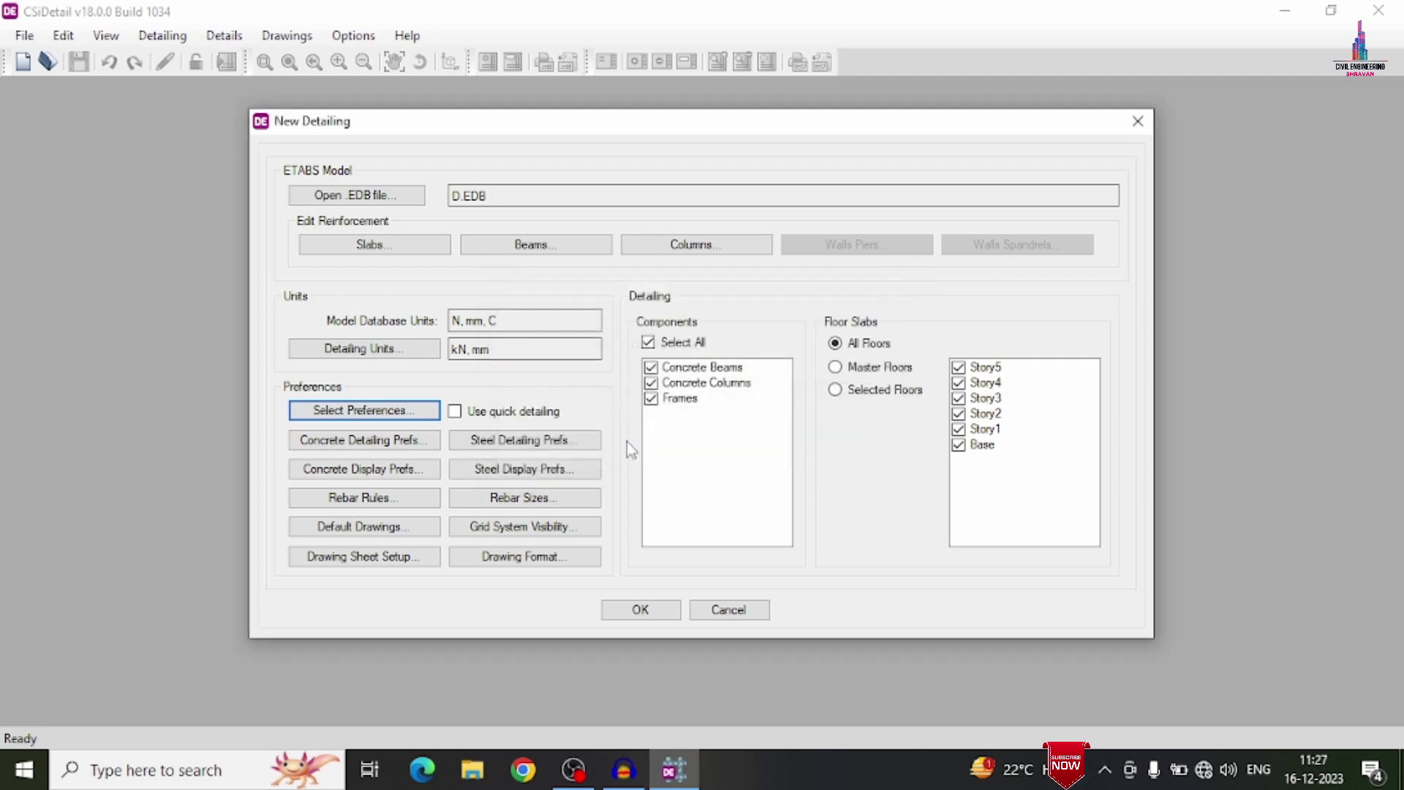
Step: Review the concrete detailing preferences for slabs and beams and the concrete display preferences without changing them
click(359, 441)
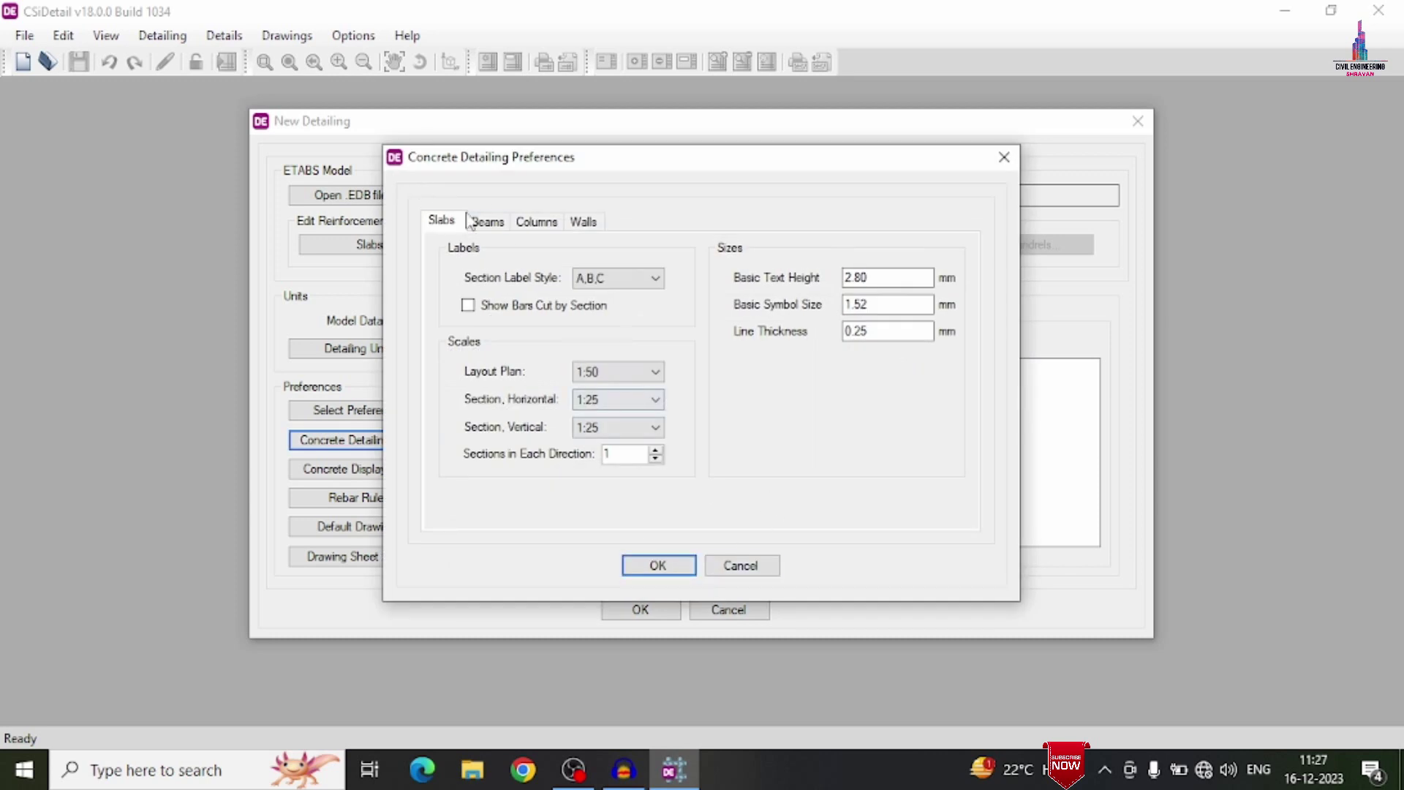
click(484, 222)
click(656, 565)
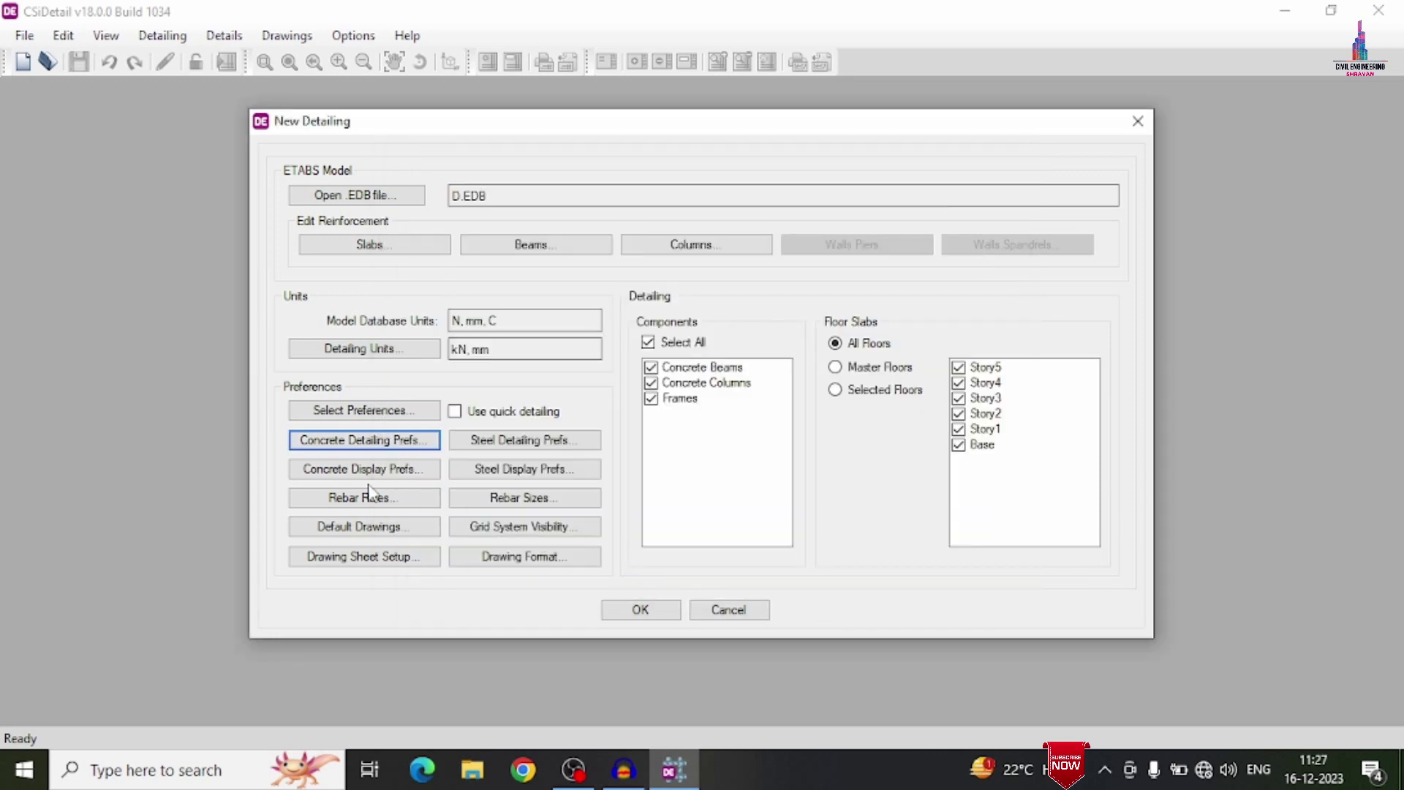
click(364, 469)
click(643, 668)
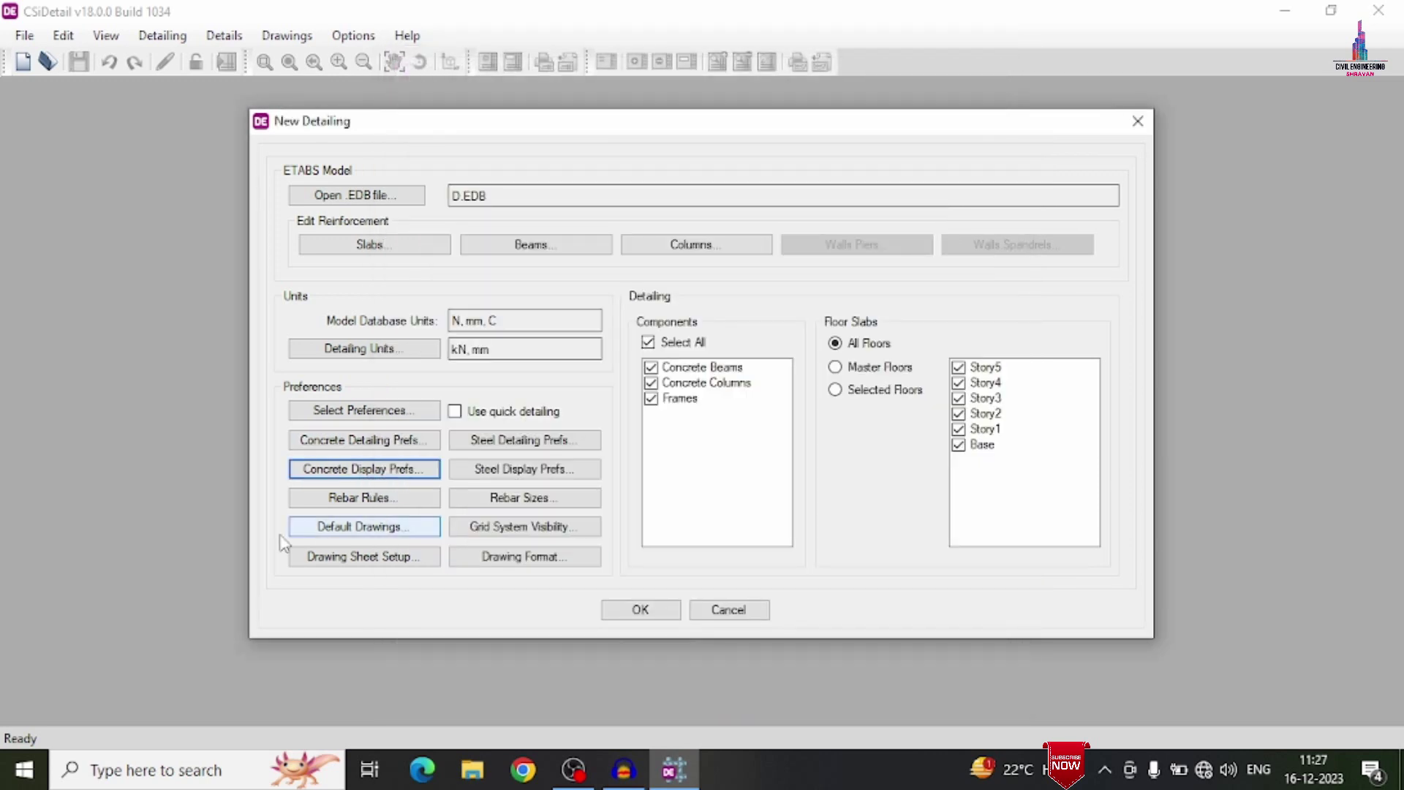
Step: In the slab rebar selection rules, set minimum bar spacing to 120 mm, maximum spacing to 300 mm, and smallest rebar length to 300 mm
click(366, 500)
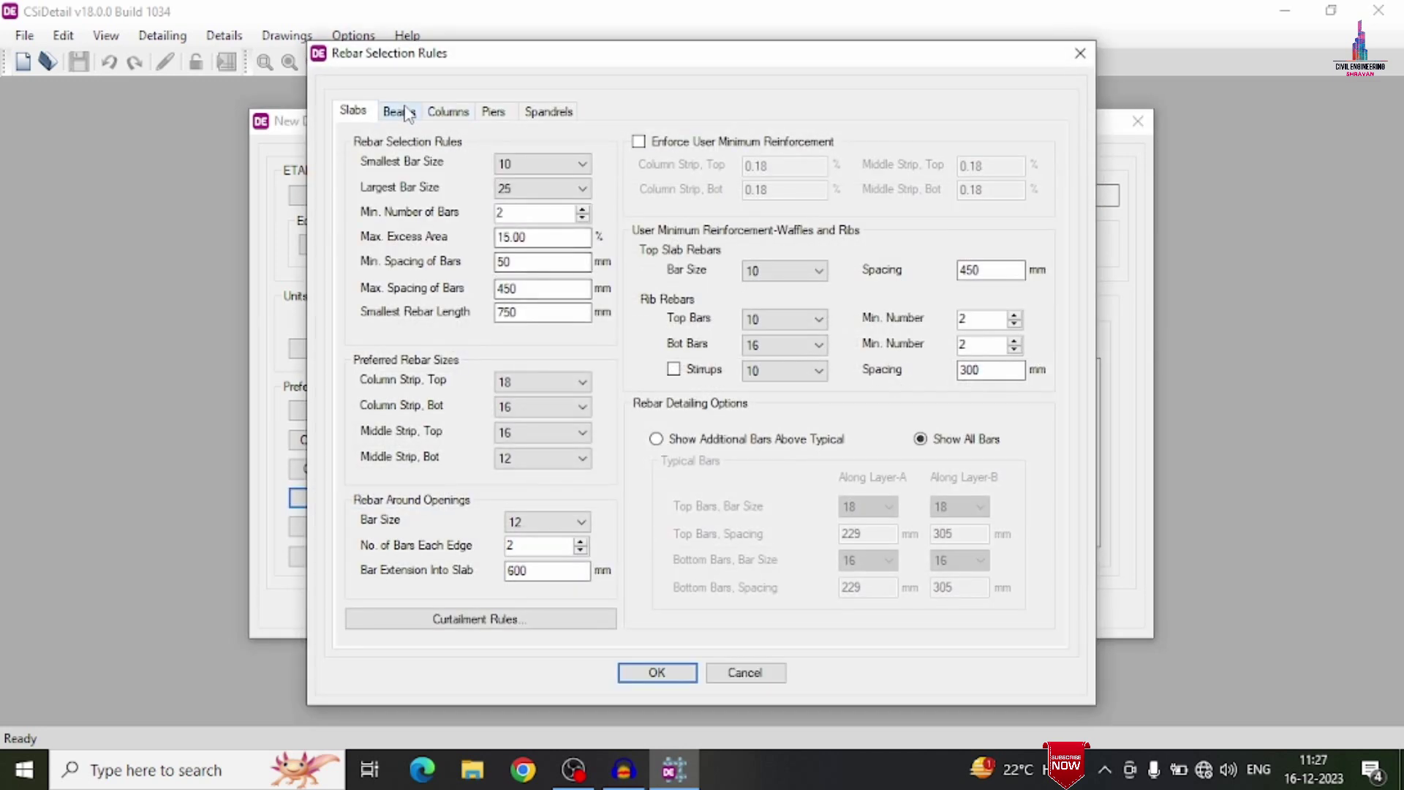
click(398, 112)
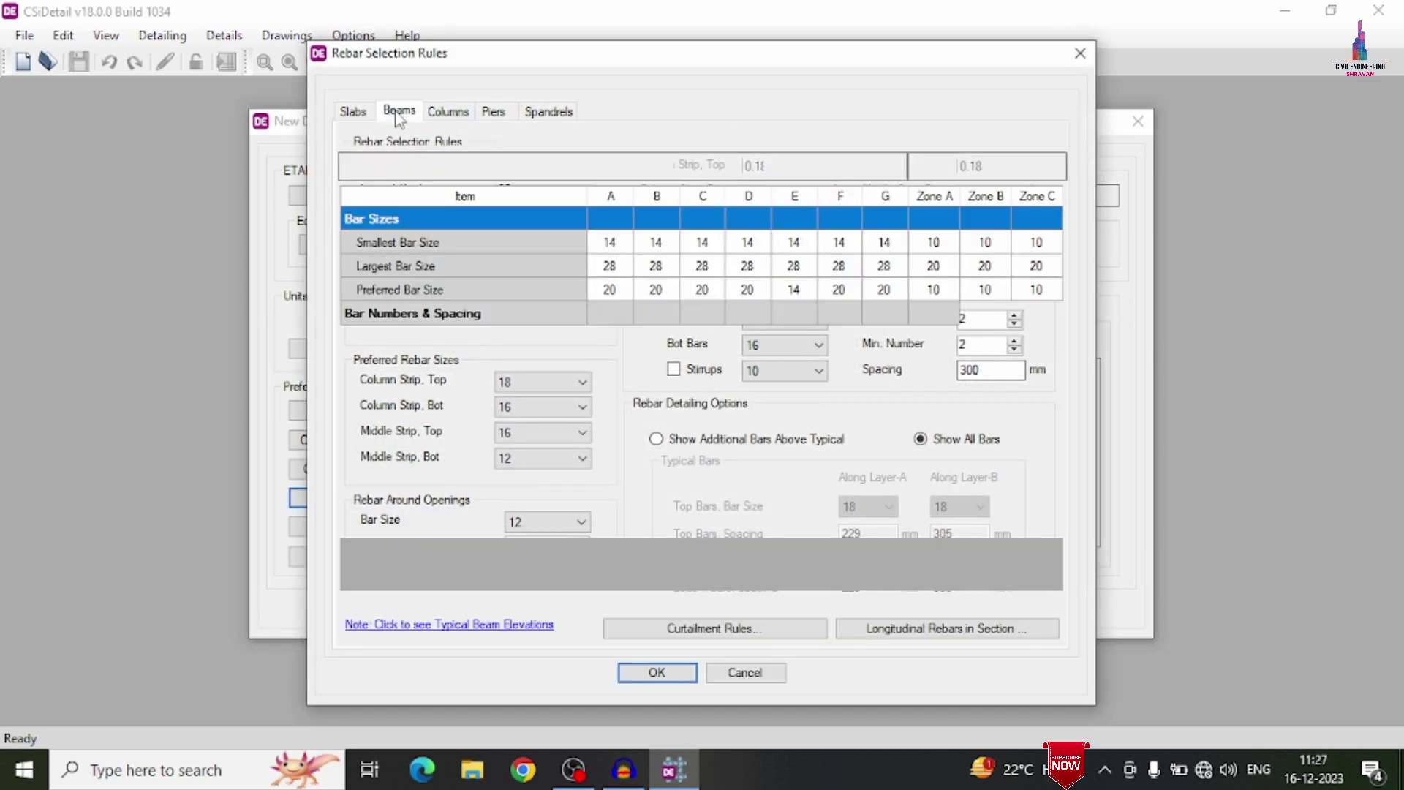
click(349, 114)
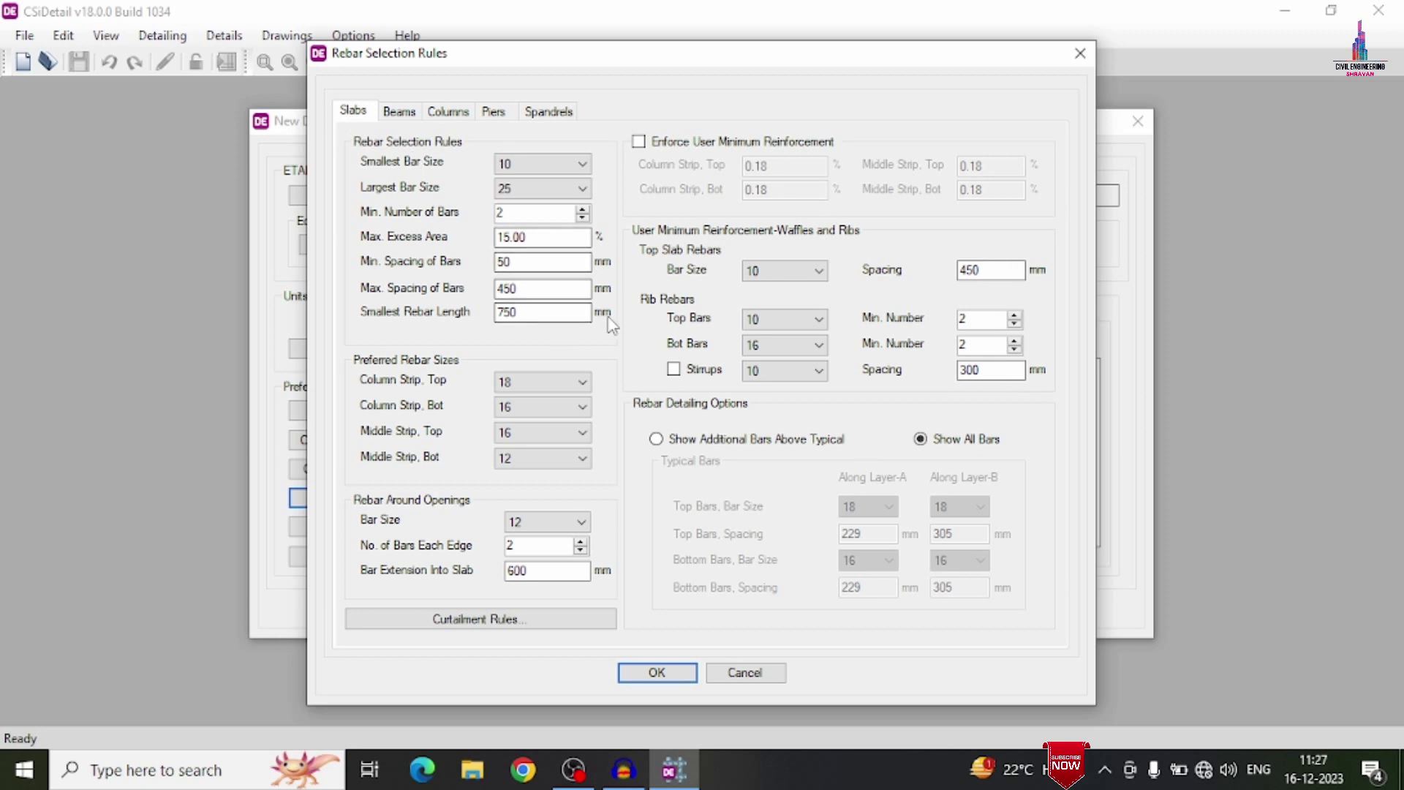
drag(524, 262, 430, 265)
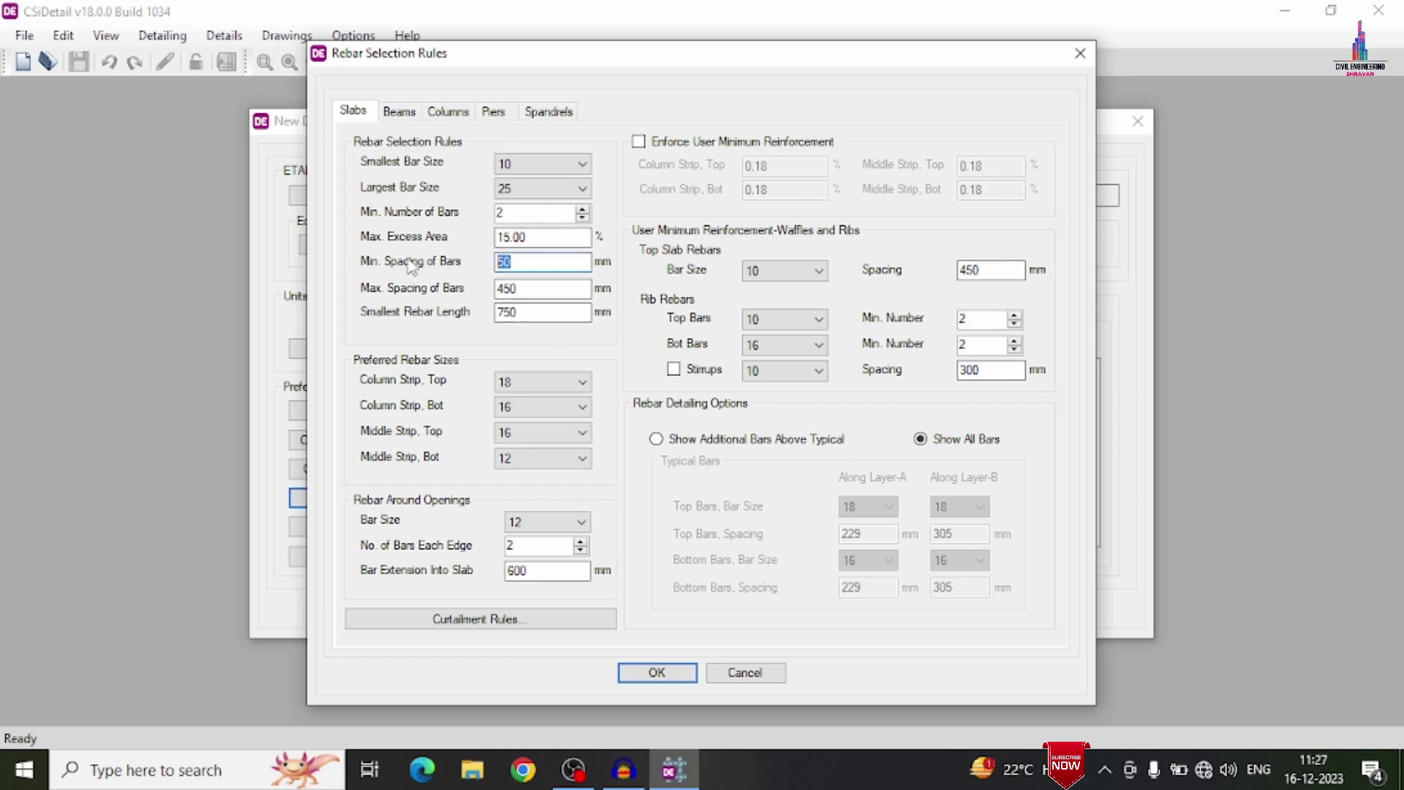
text(12)
key(Tab)
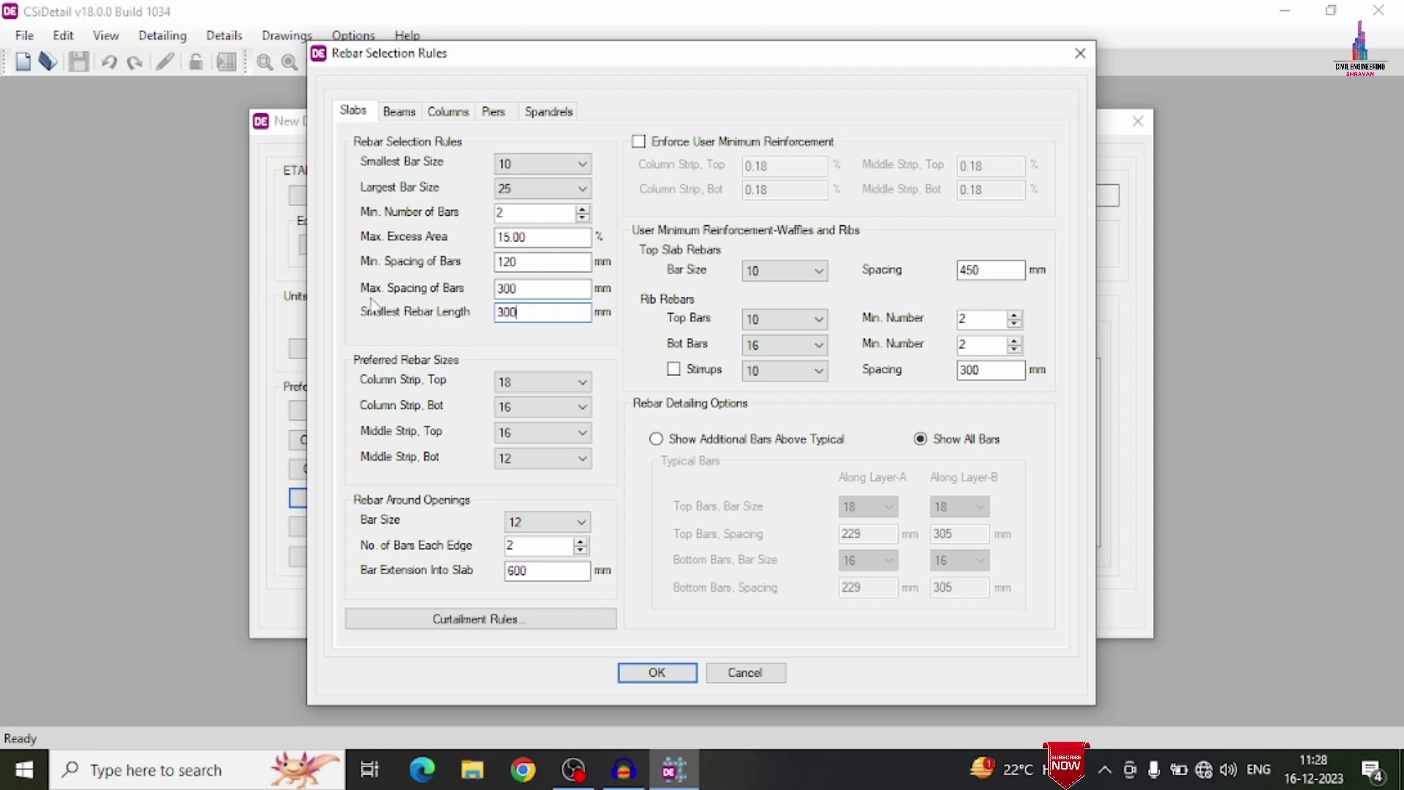
Step: Set the preferred slab rebar sizes to 16 for the column strip top and bottom and 12 for the middle strip top
click(529, 381)
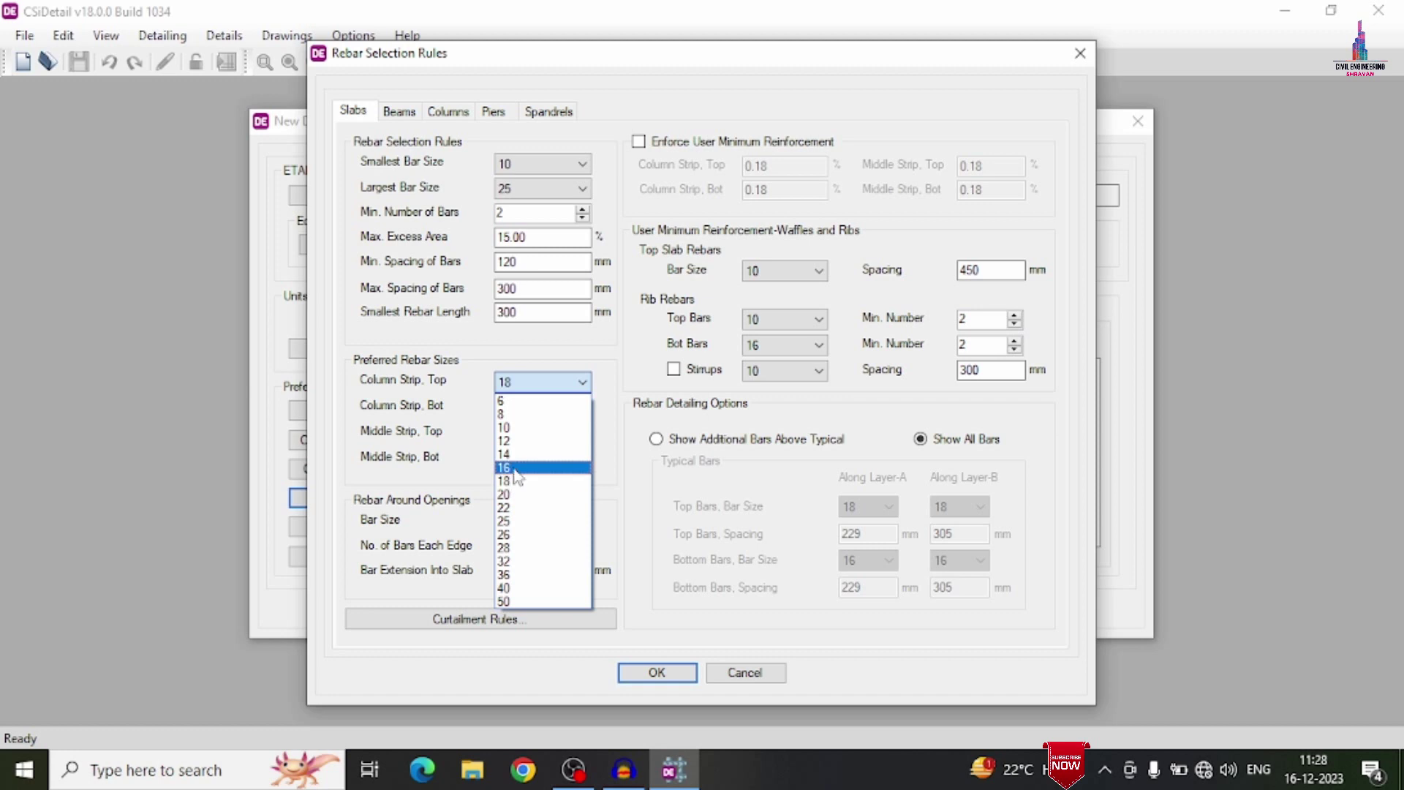
click(518, 469)
click(520, 407)
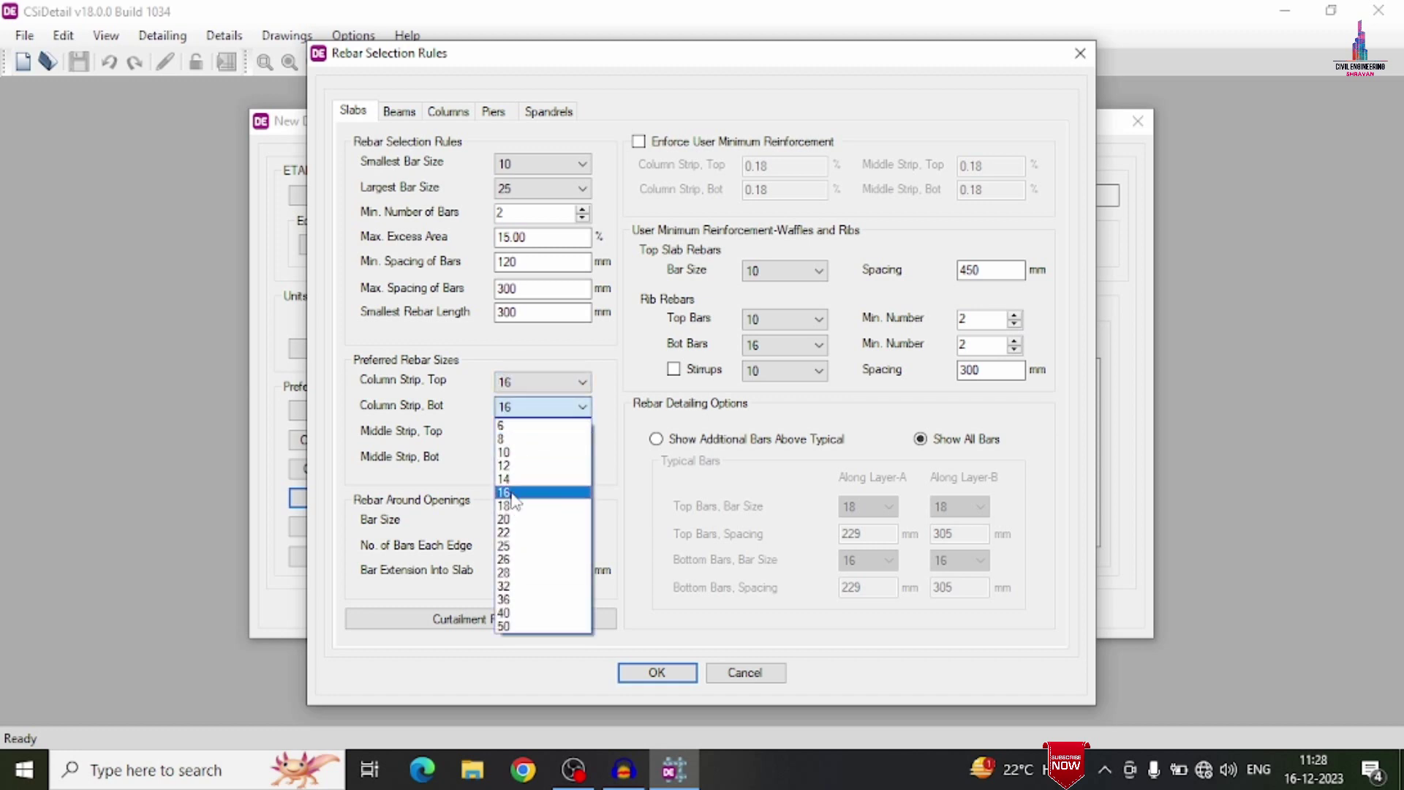
click(512, 493)
click(522, 433)
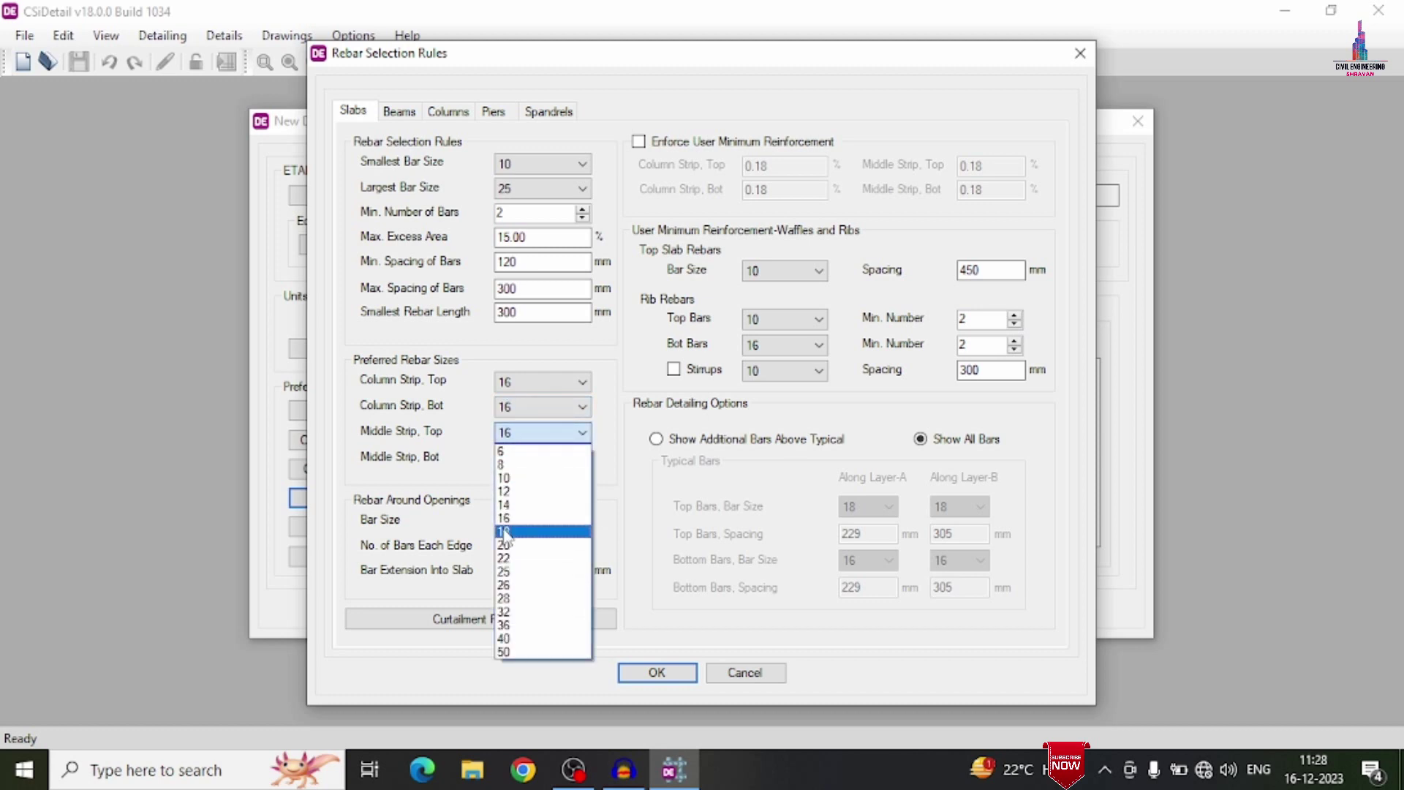
click(512, 518)
click(559, 459)
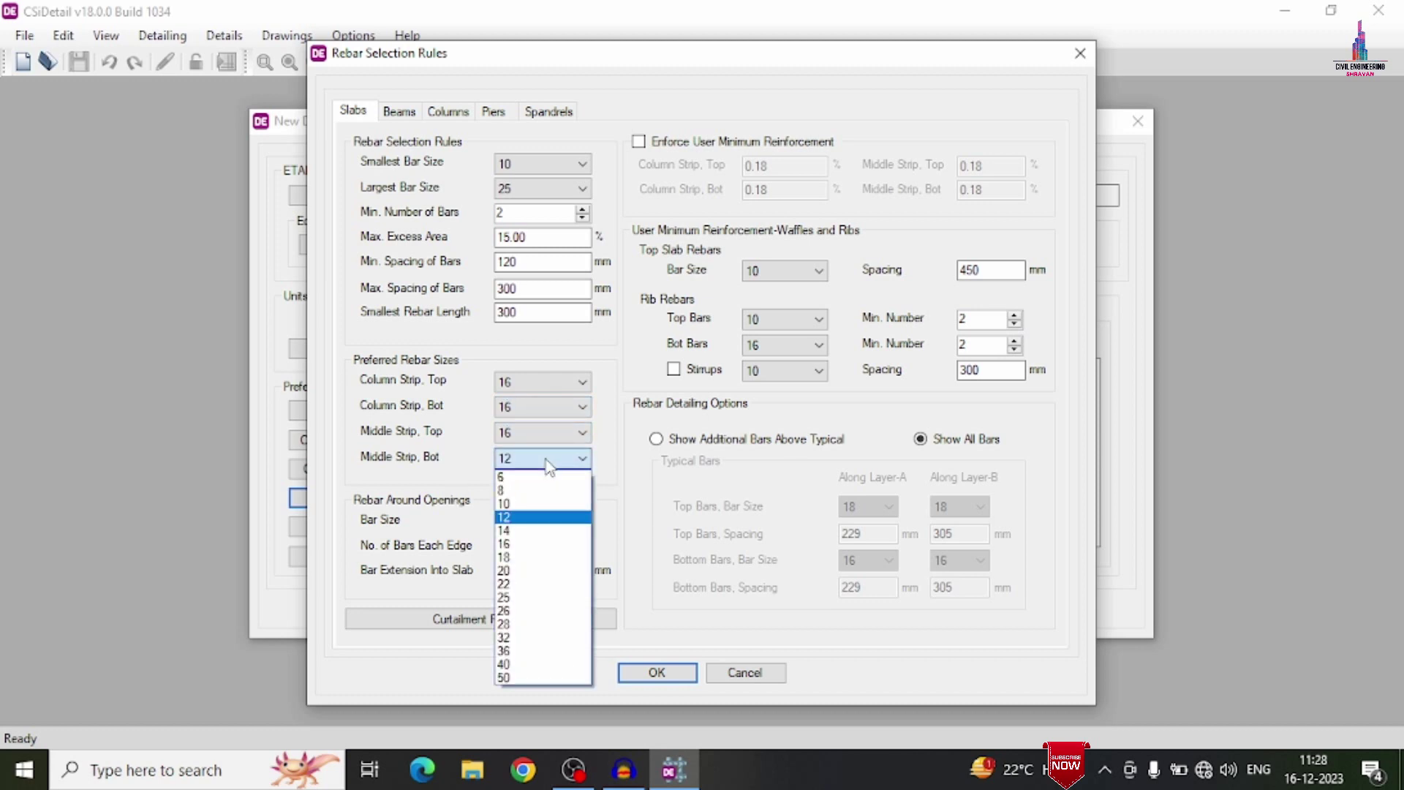
click(550, 467)
click(547, 461)
click(547, 461)
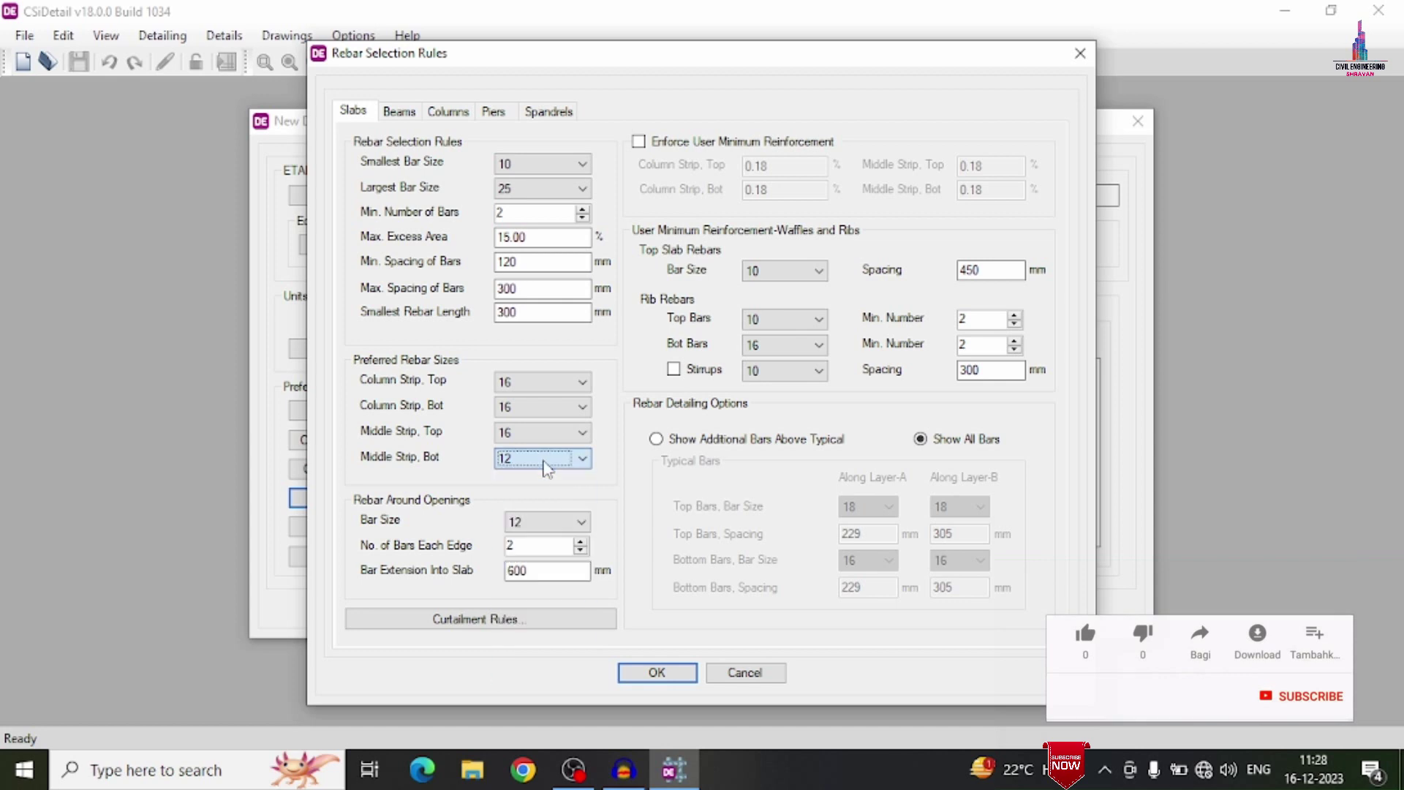
click(545, 433)
click(512, 490)
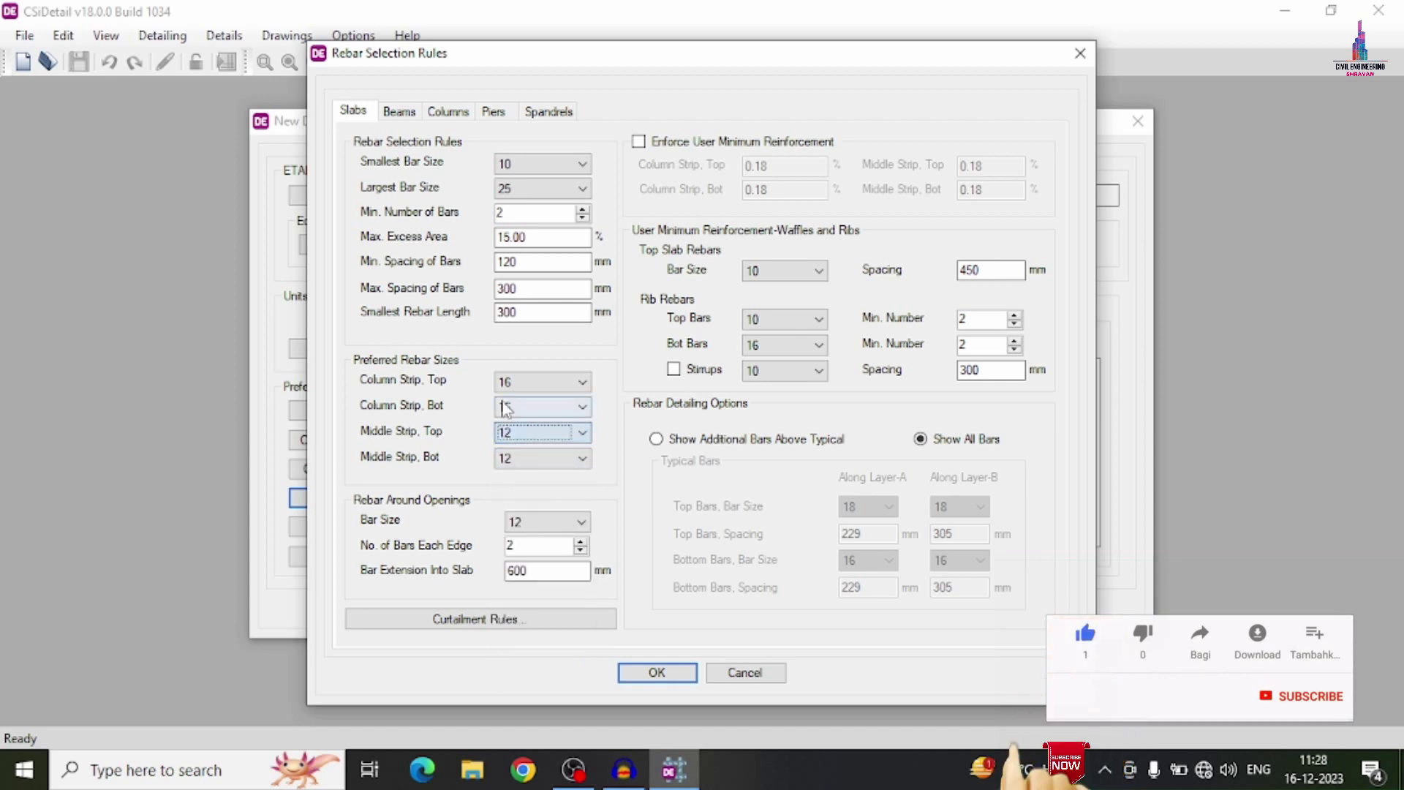
Step: Set the preferred slab rebar sizes for the column strip bottom and column strip top to 12
click(505, 406)
click(507, 465)
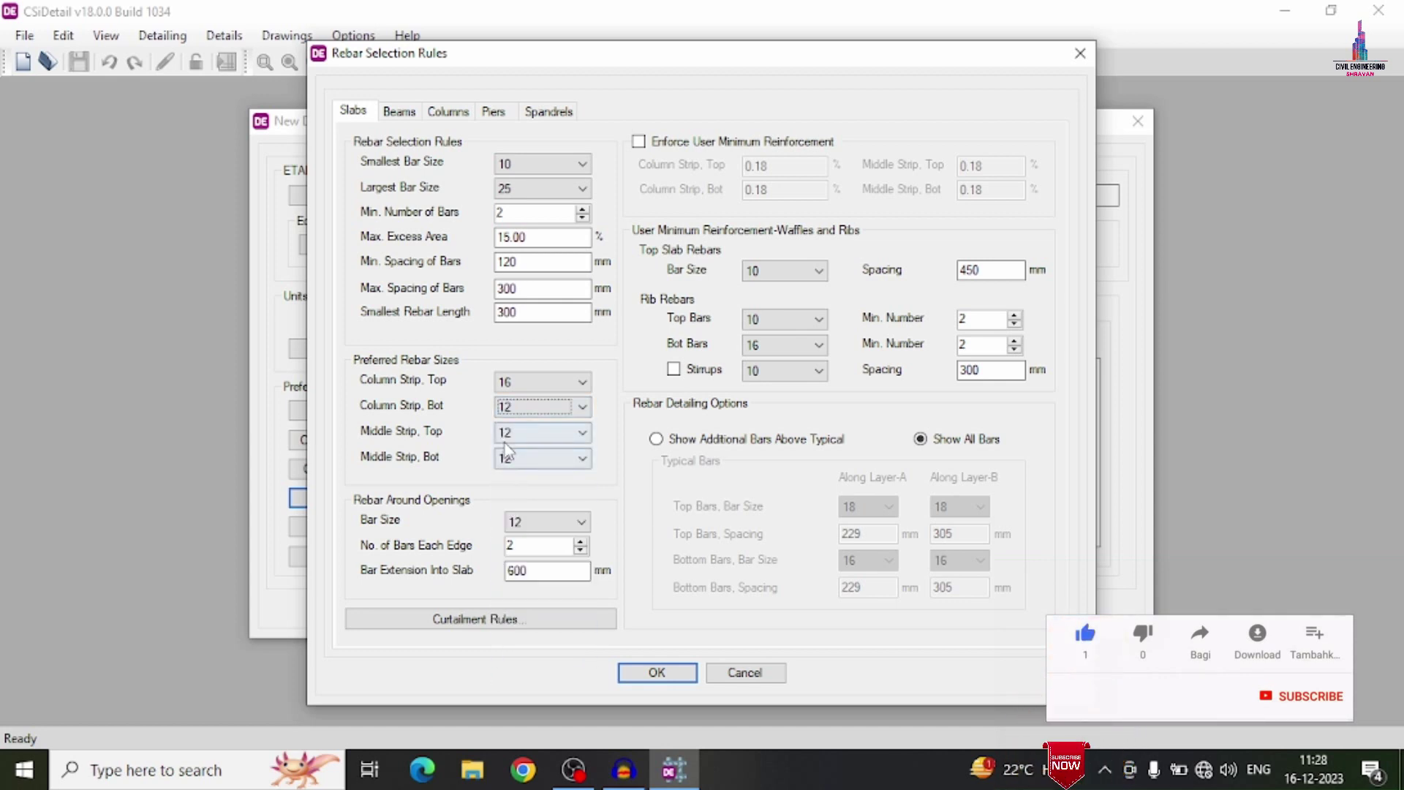
click(534, 382)
click(512, 441)
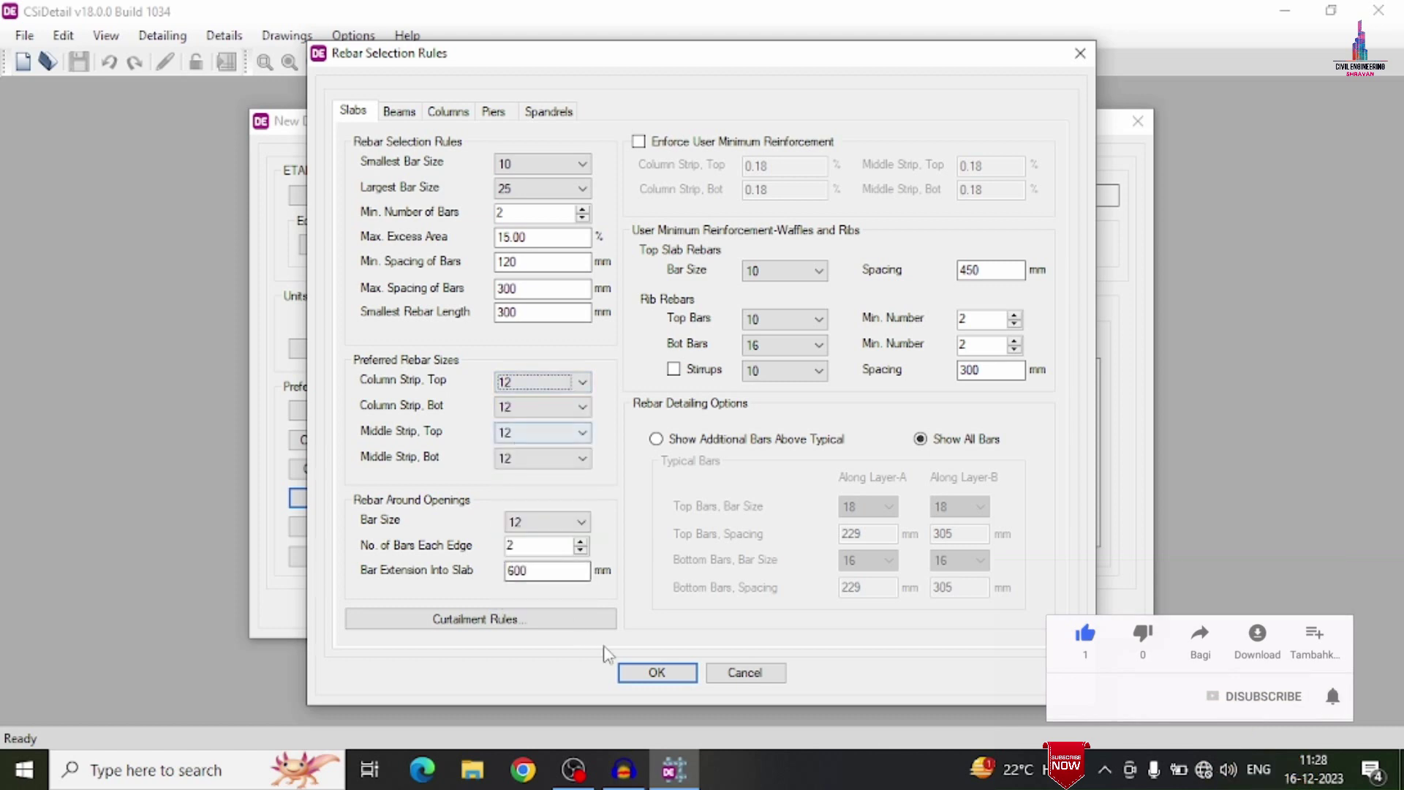
Step: In the beam rebar selection rules, set the minimum stirrup spacing to 120 mm for Zones A, B and C
click(399, 111)
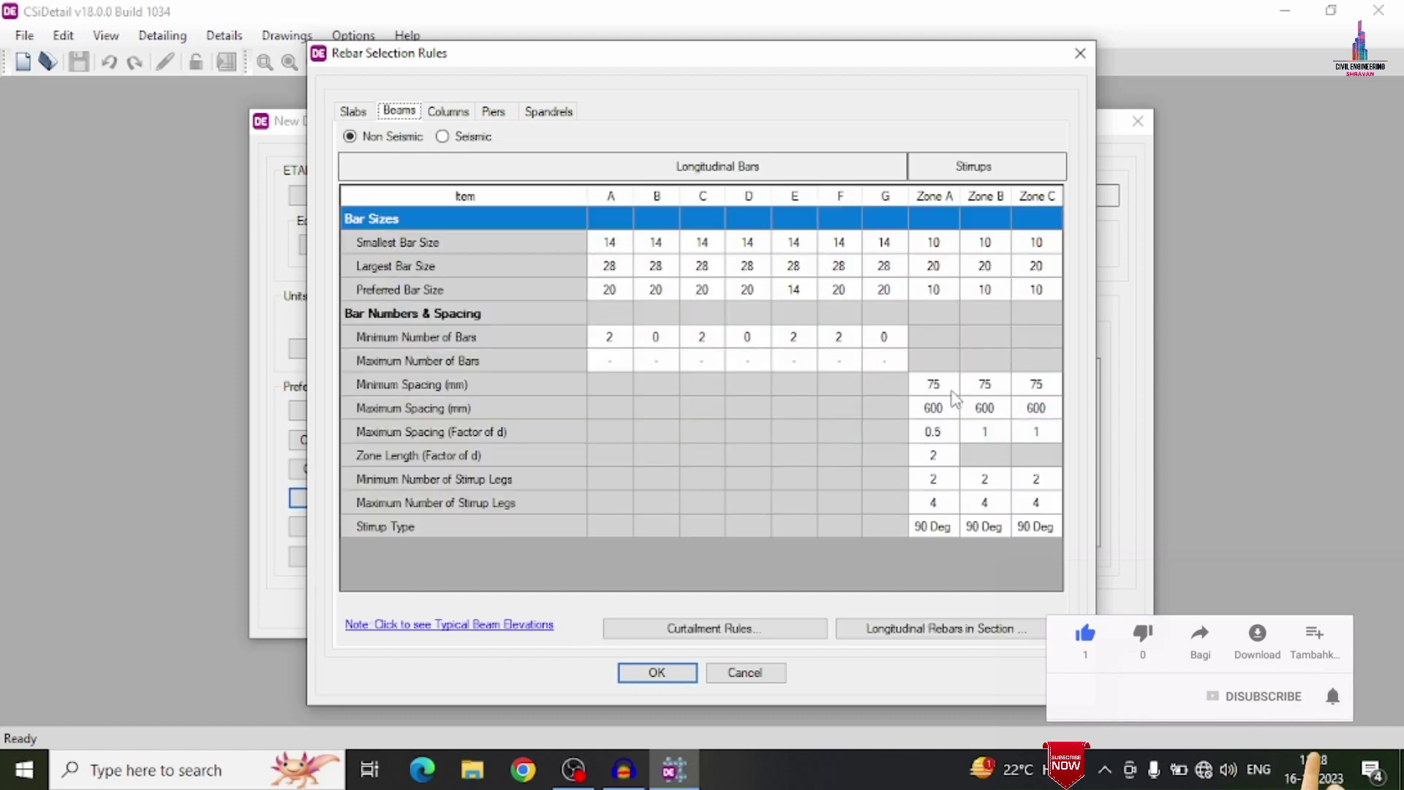
click(951, 391)
click(953, 387)
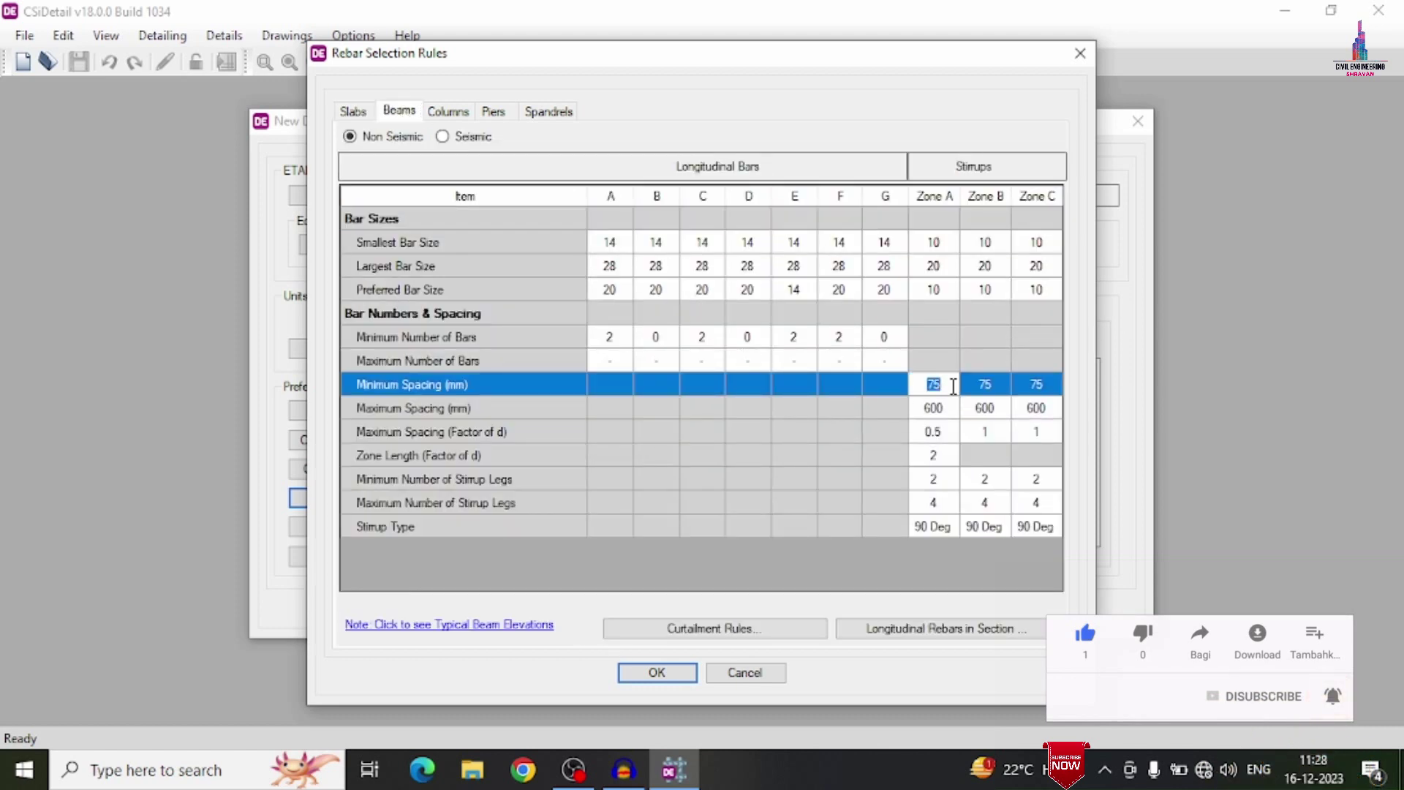
key(Tab)
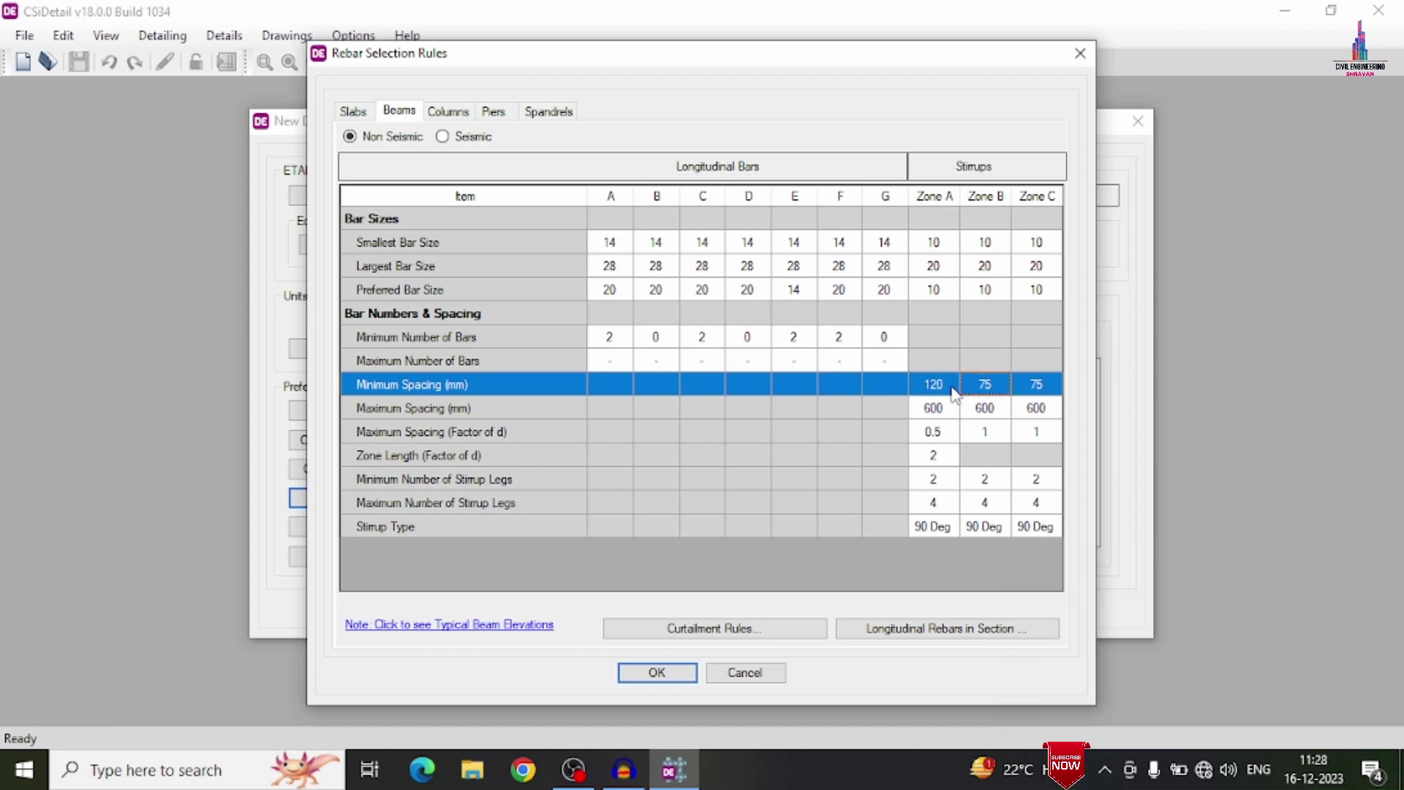
text(120)
key(Tab)
text(120)
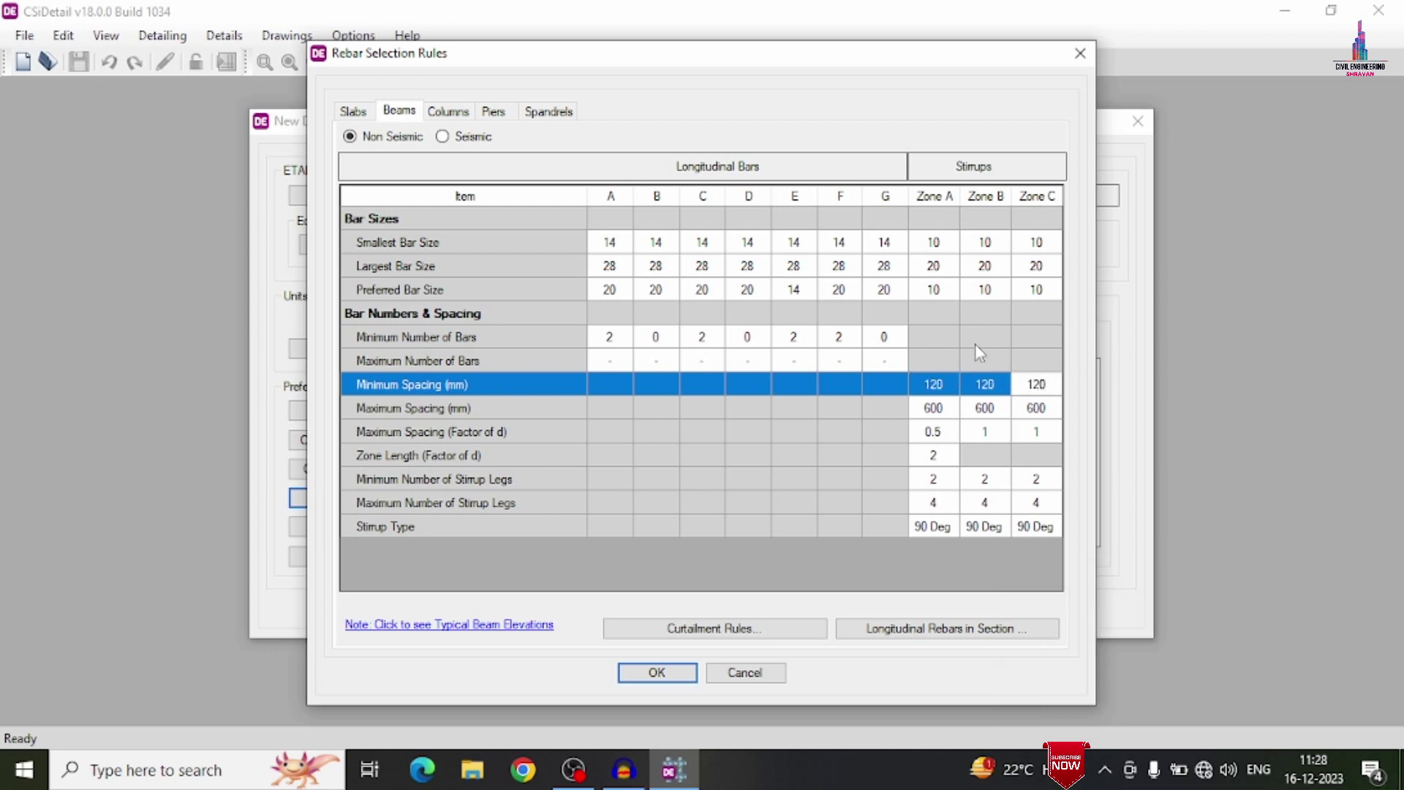
Step: Set the maximum beam stirrup spacing to 450 mm for Zones A, B and C
click(943, 414)
text(450)
key(Tab)
text(4)
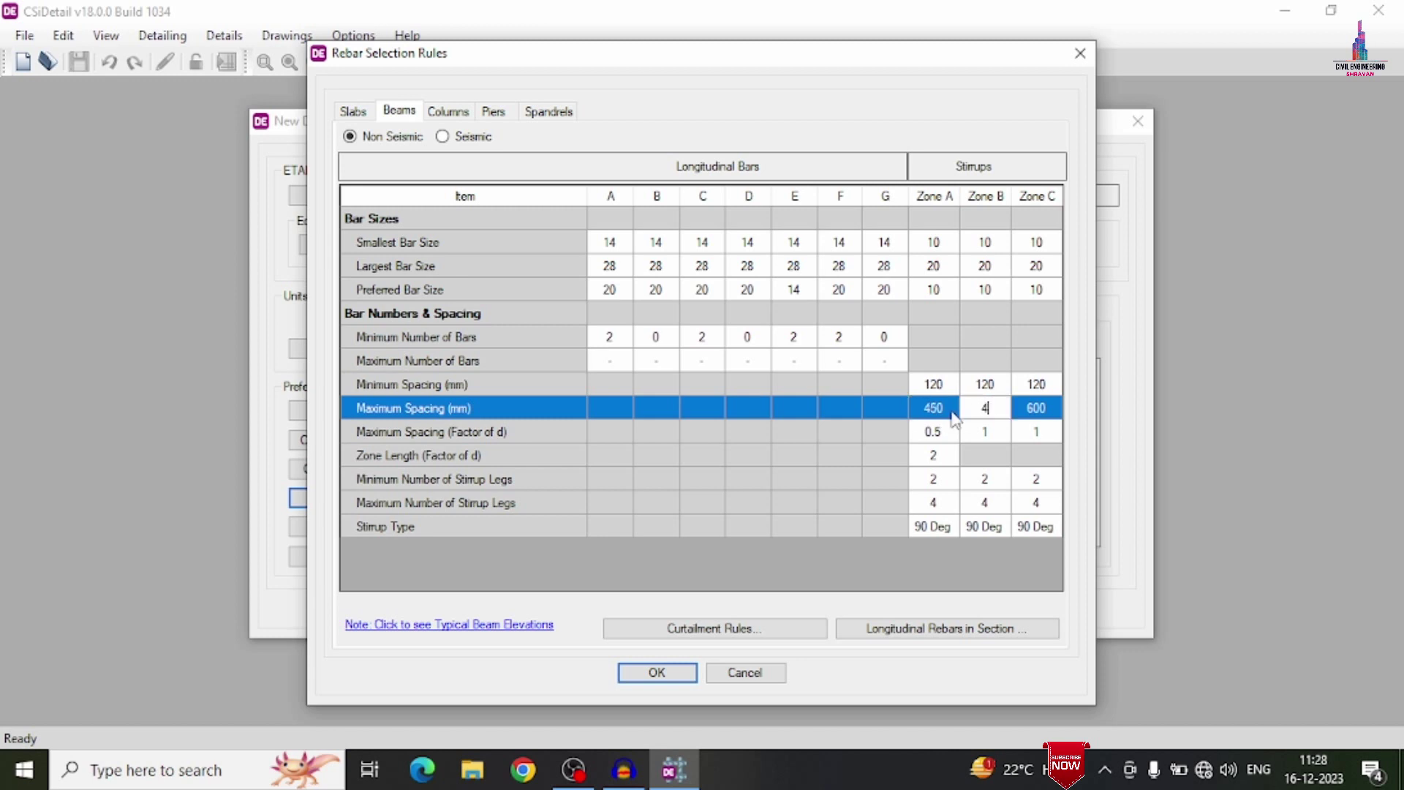
key(Tab)
text(4)
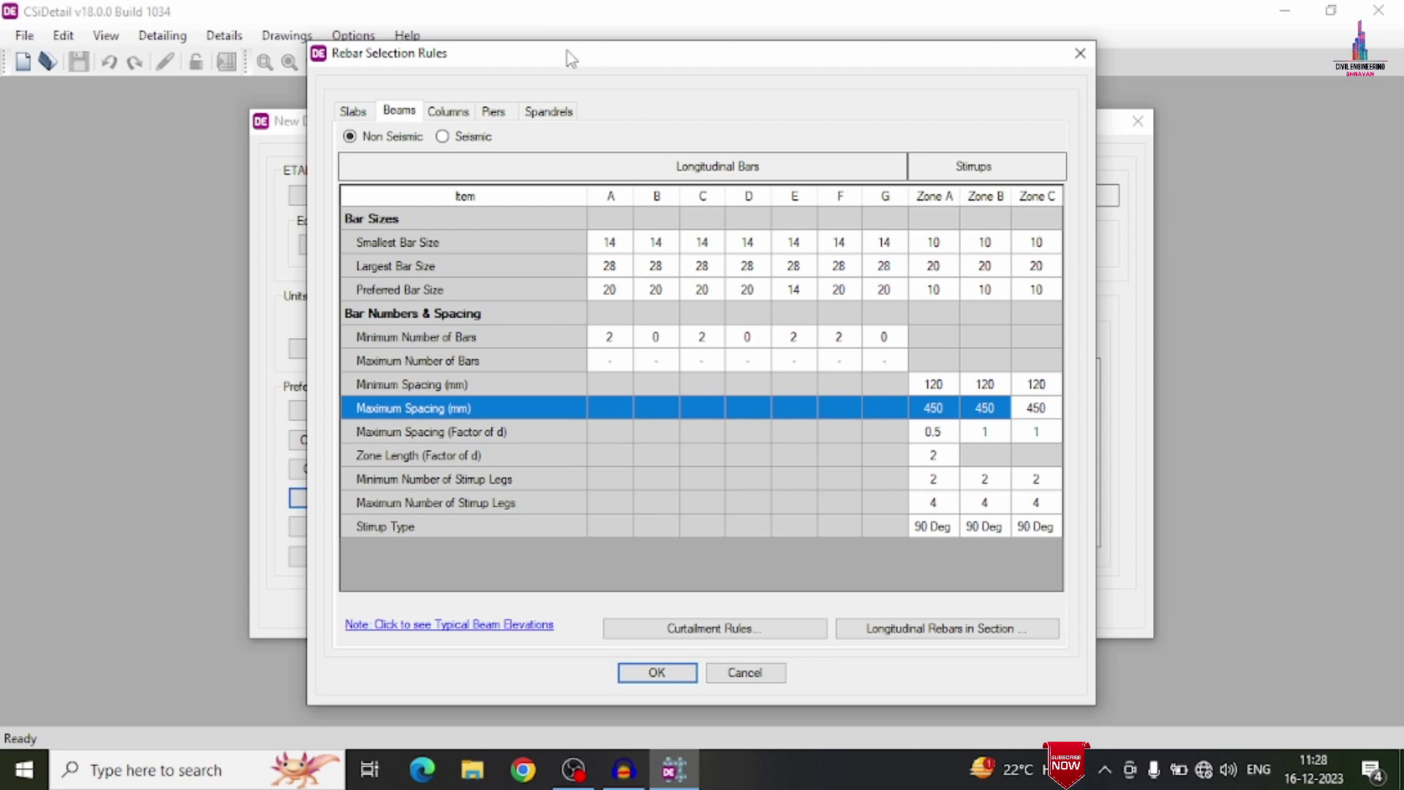
Step: In the column rebar selection rules, set the tie spacing to a minimum of 120 mm and a maximum of 450 mm
click(446, 111)
click(933, 420)
click(951, 425)
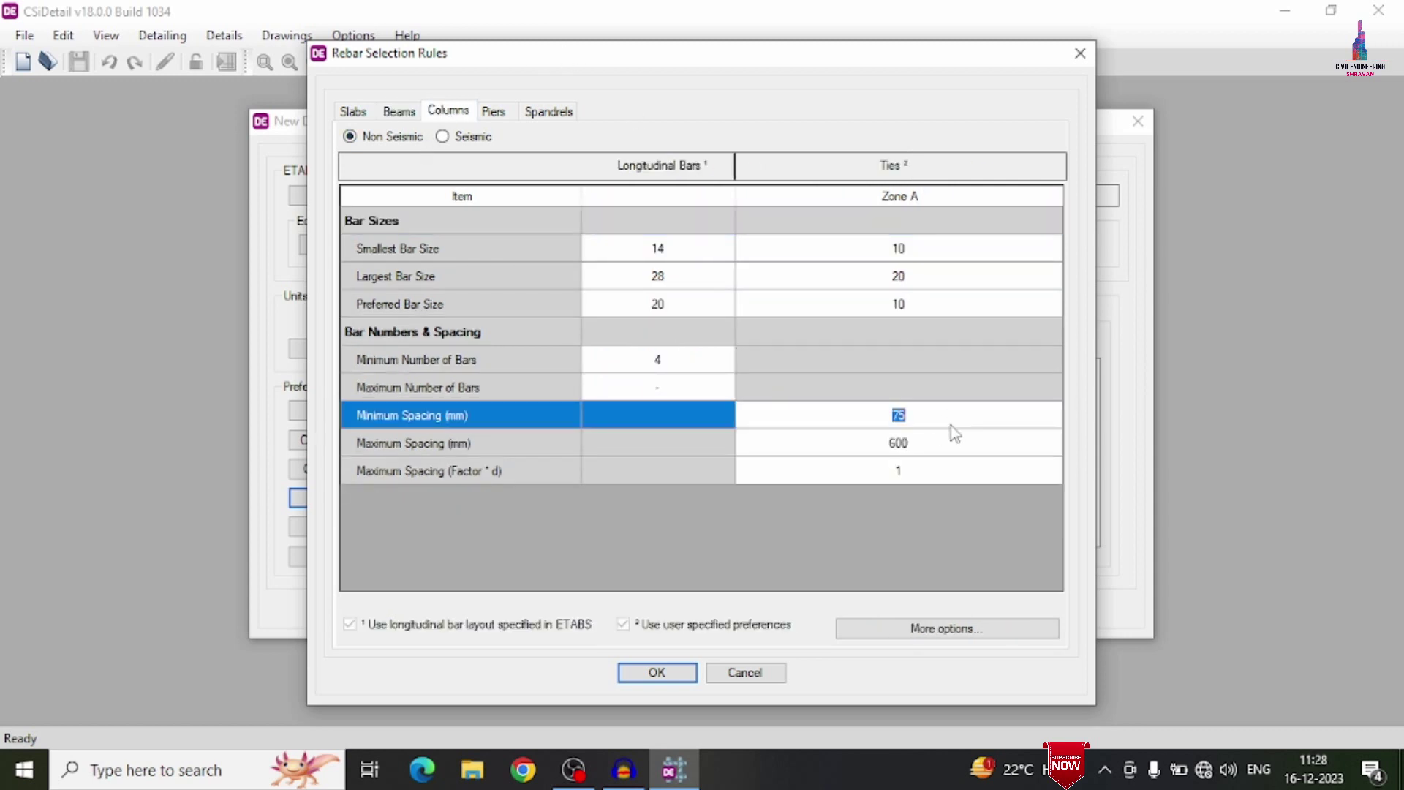
text(120)
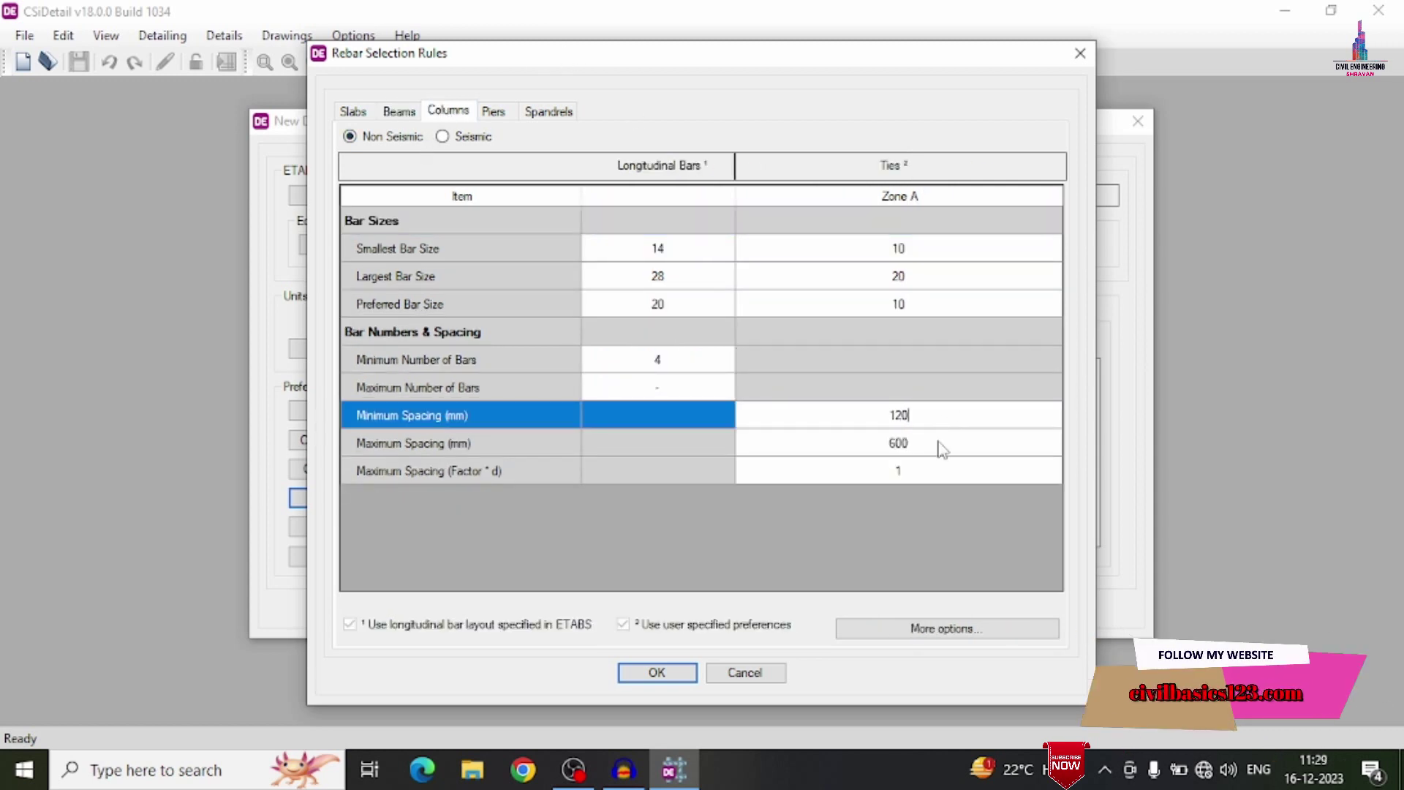
click(949, 440)
click(950, 441)
text(450)
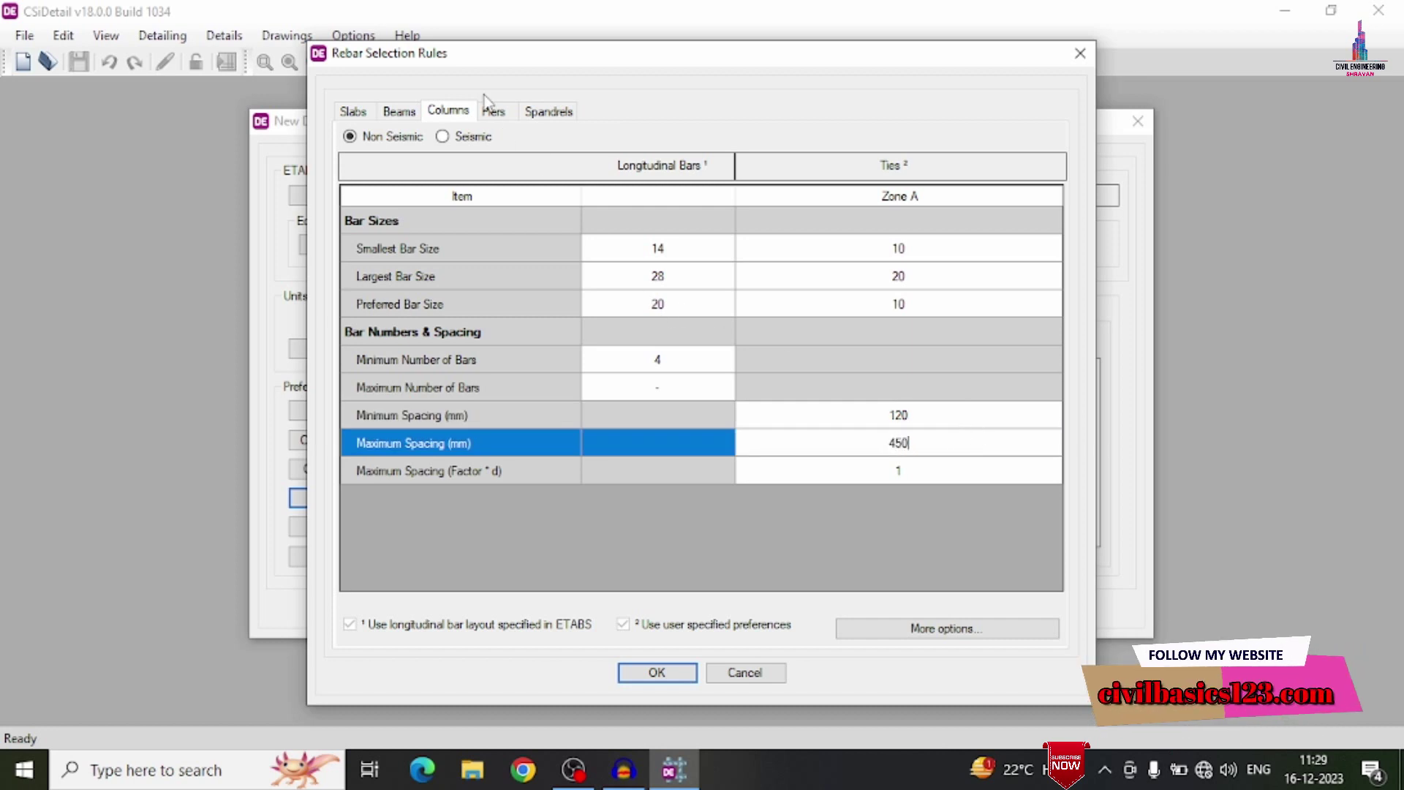
Step: Accept the rebar rules and generate the detailing for the selected components and all floors
click(651, 671)
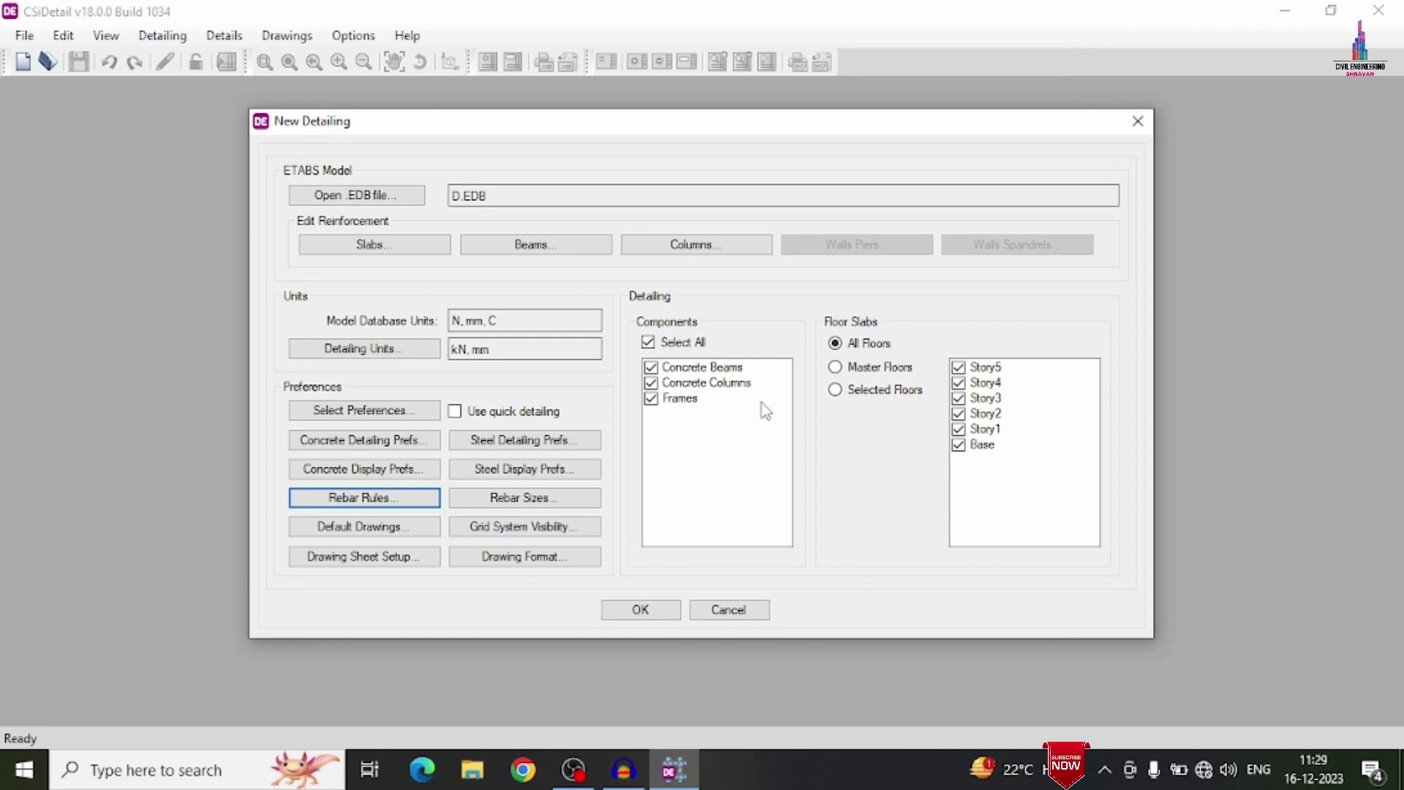
click(665, 614)
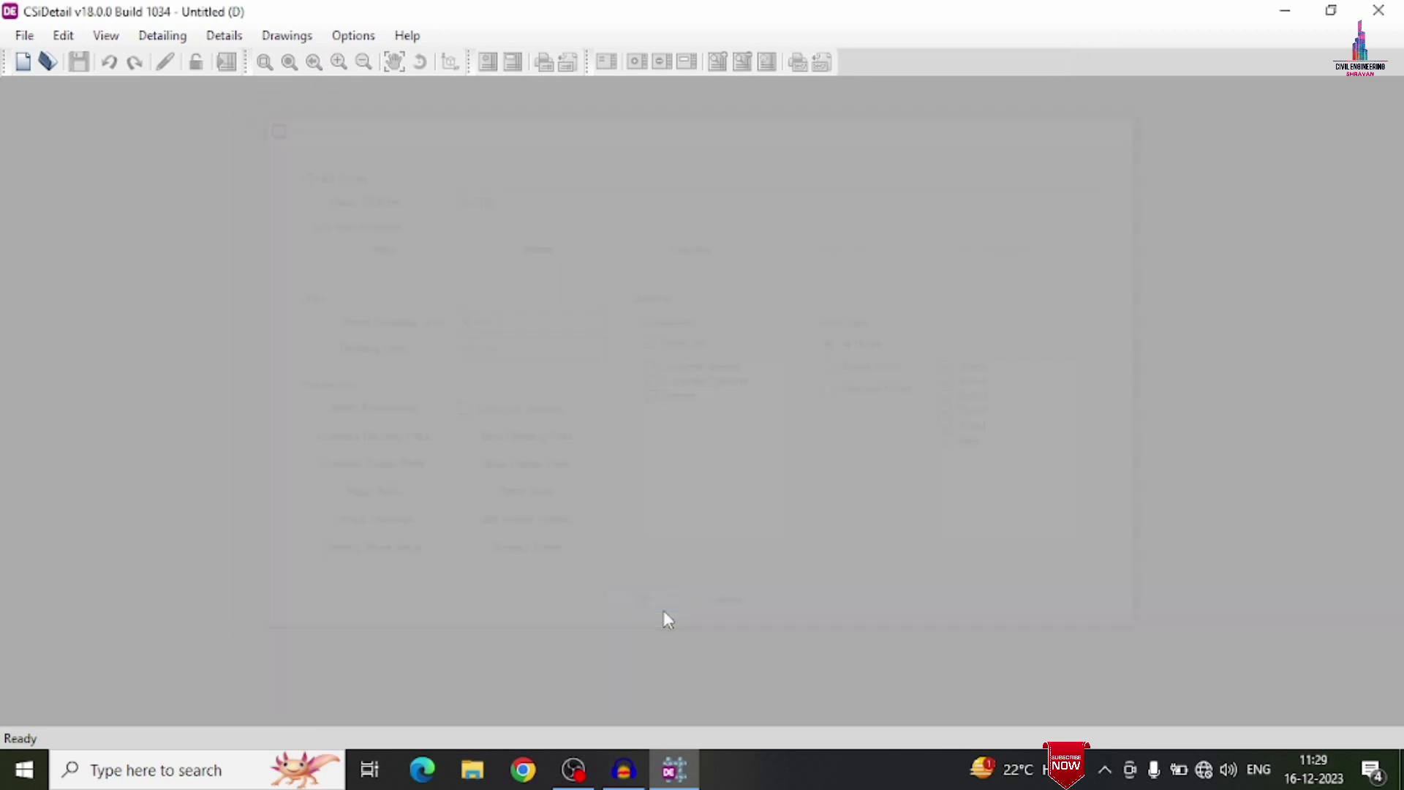
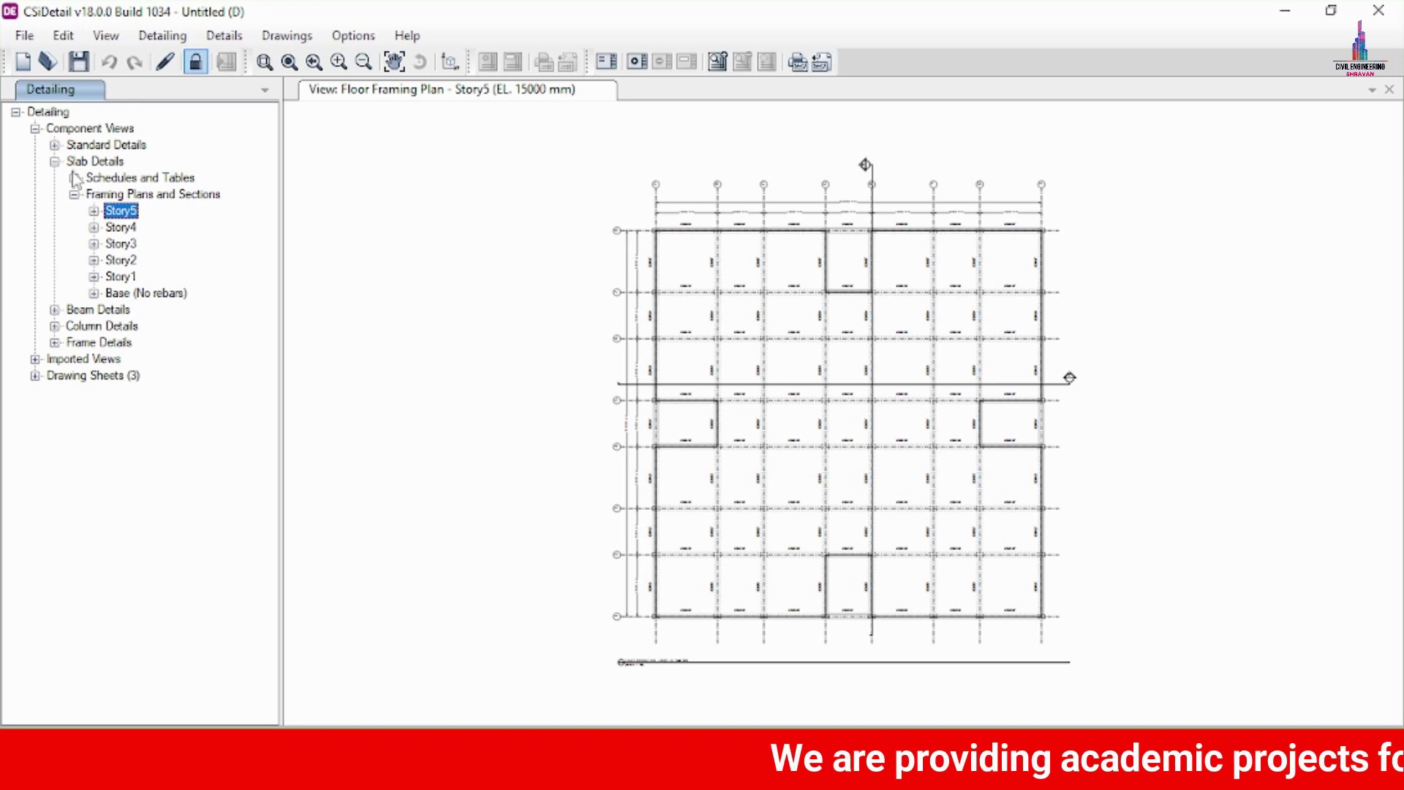
Step: Examine the floor slab bill of materials and rebar quantities in the slab schedules
click(74, 177)
click(52, 161)
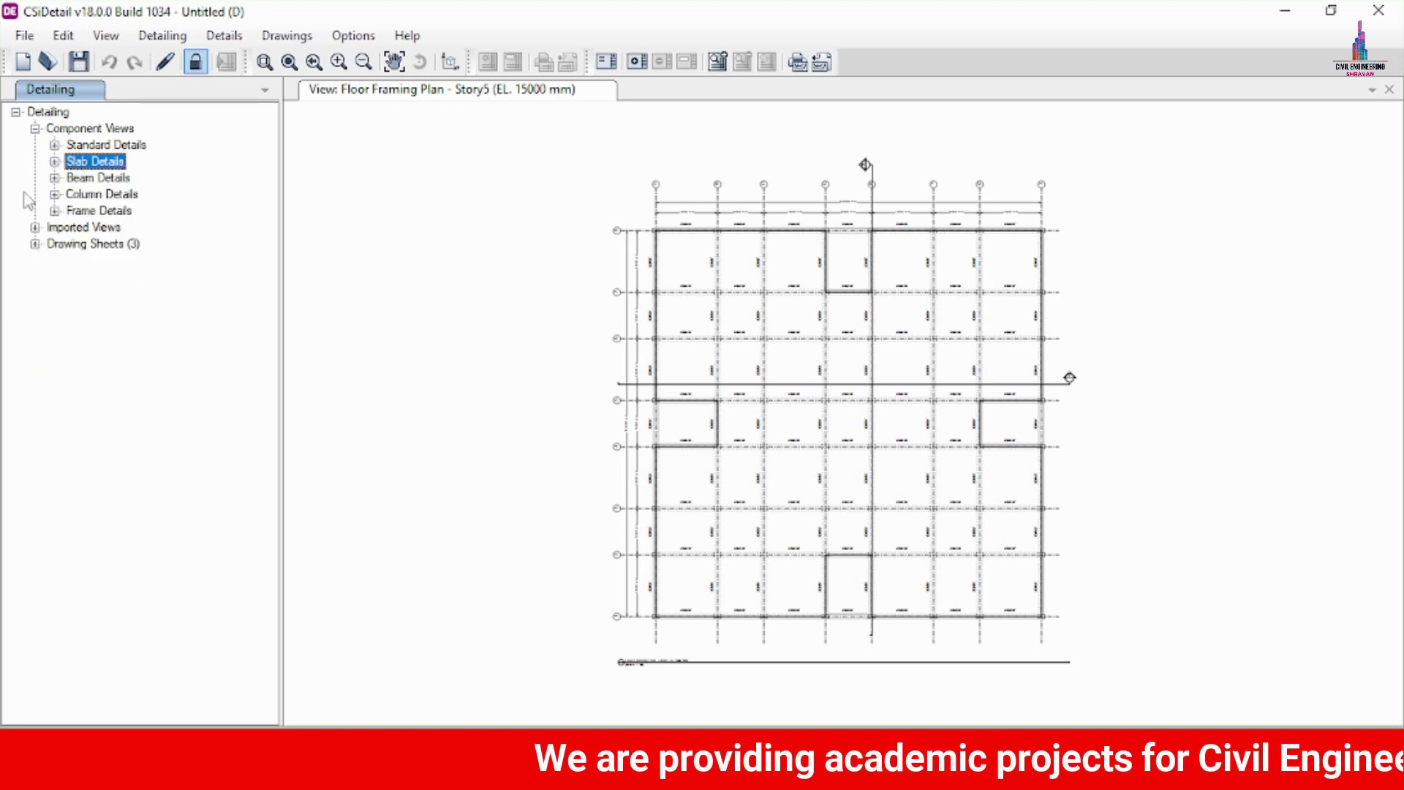
click(55, 162)
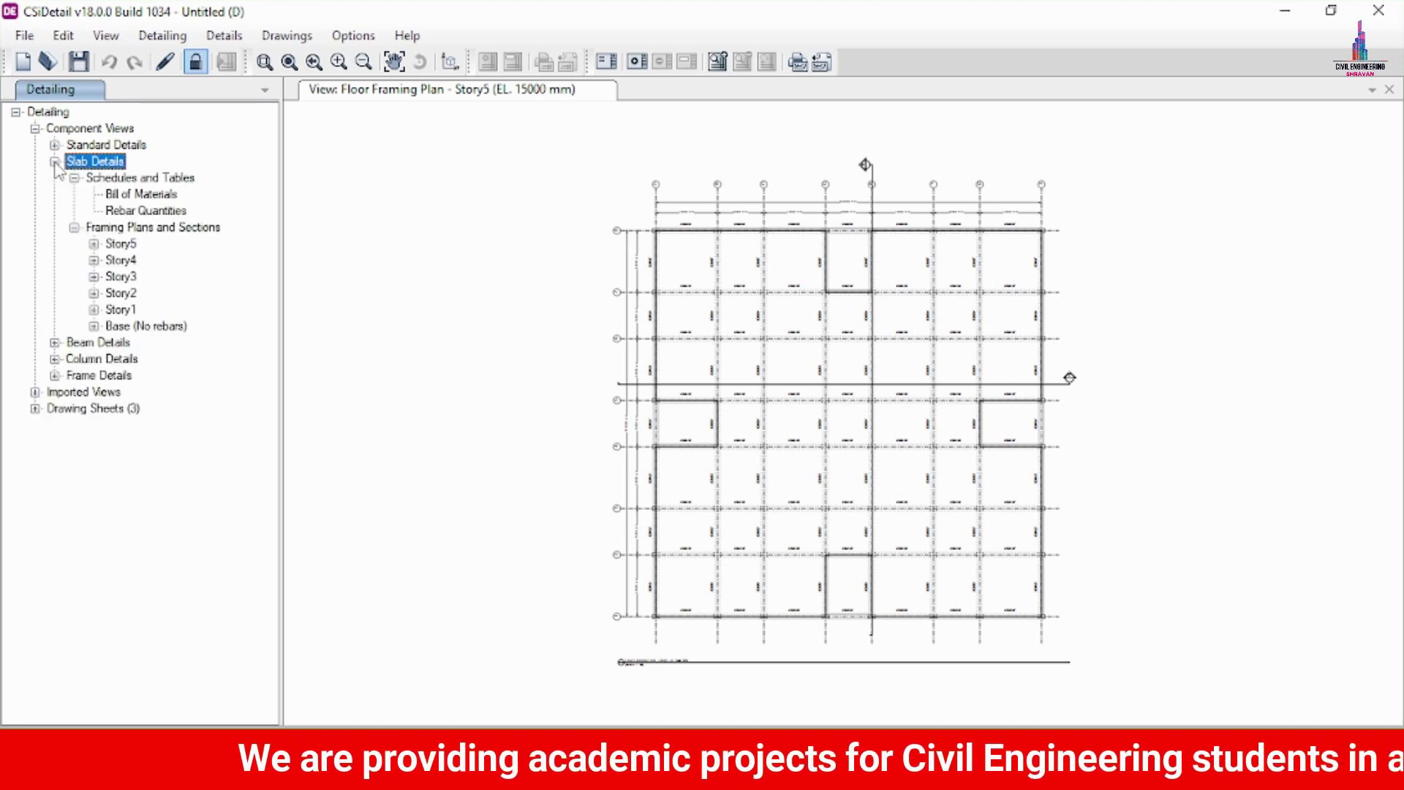
double_click(109, 194)
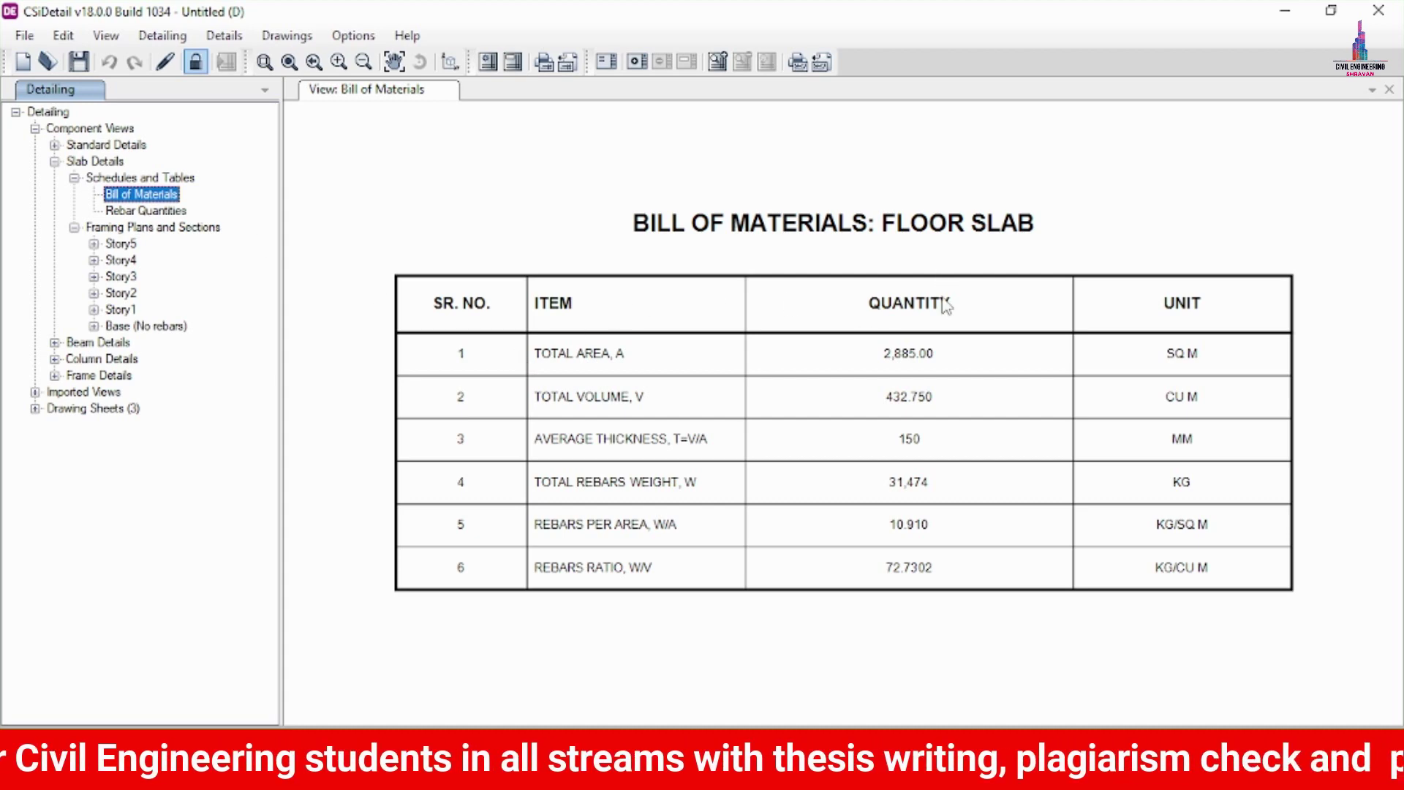
click(145, 211)
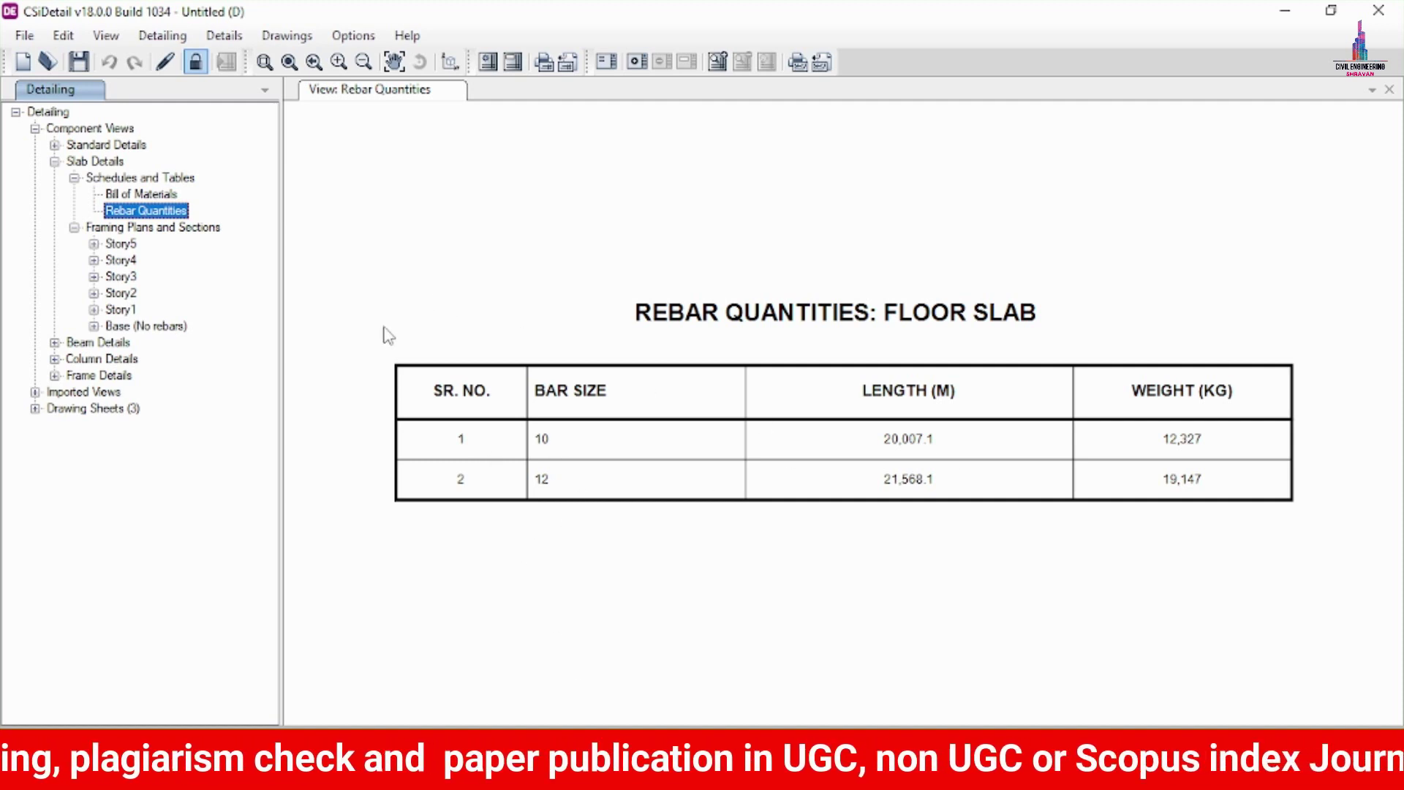
Step: Examine the Story5 floor framing plan and the Story5 slab rebar plan
click(93, 245)
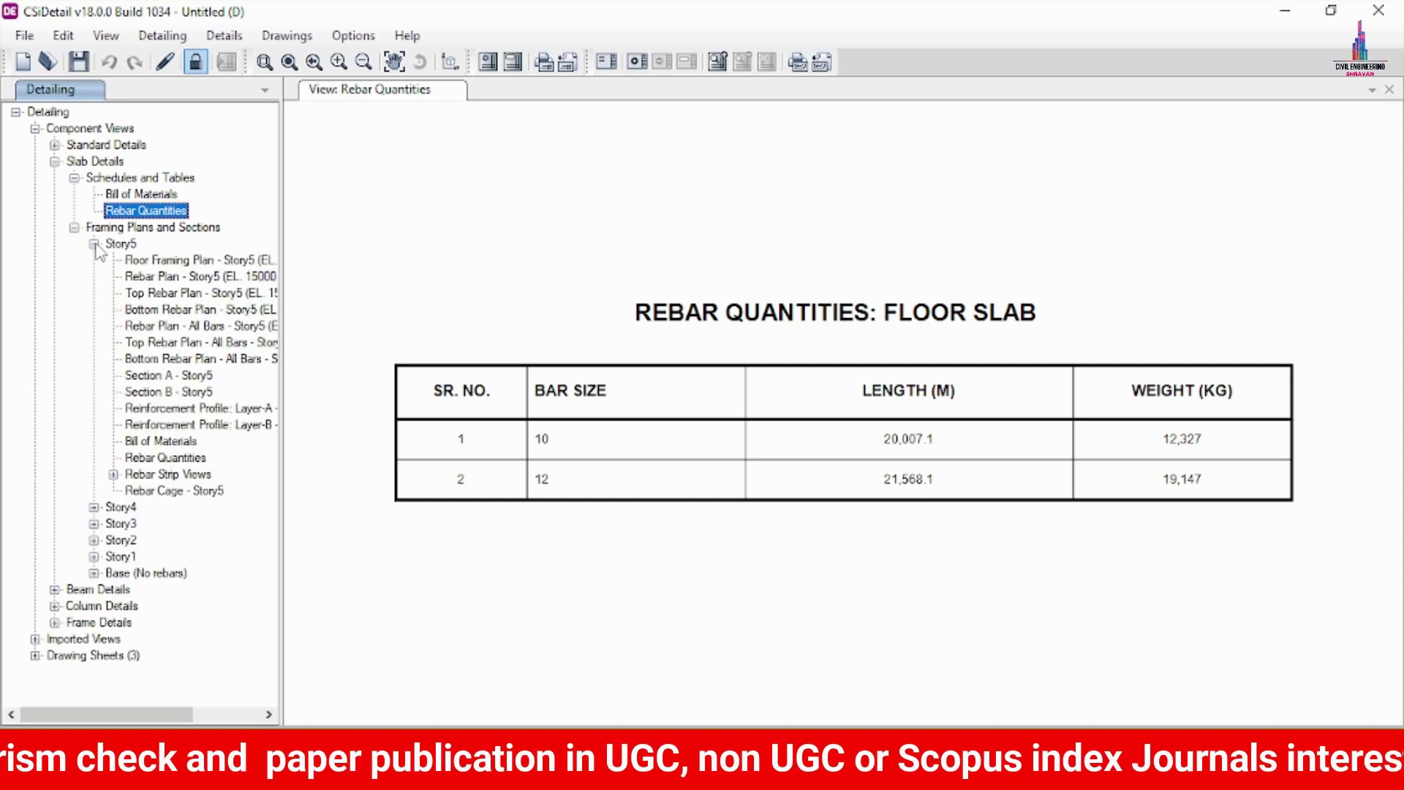
click(167, 262)
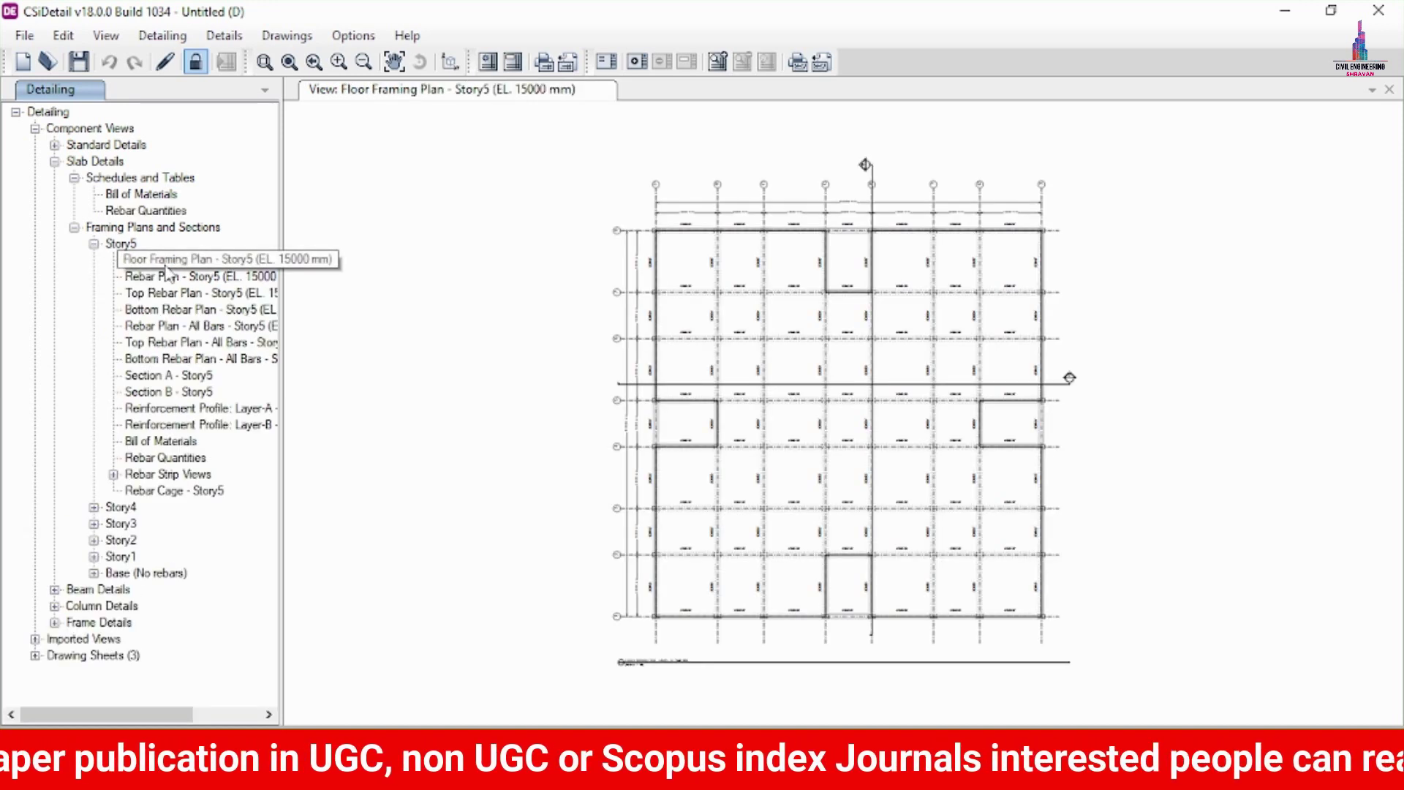
click(165, 275)
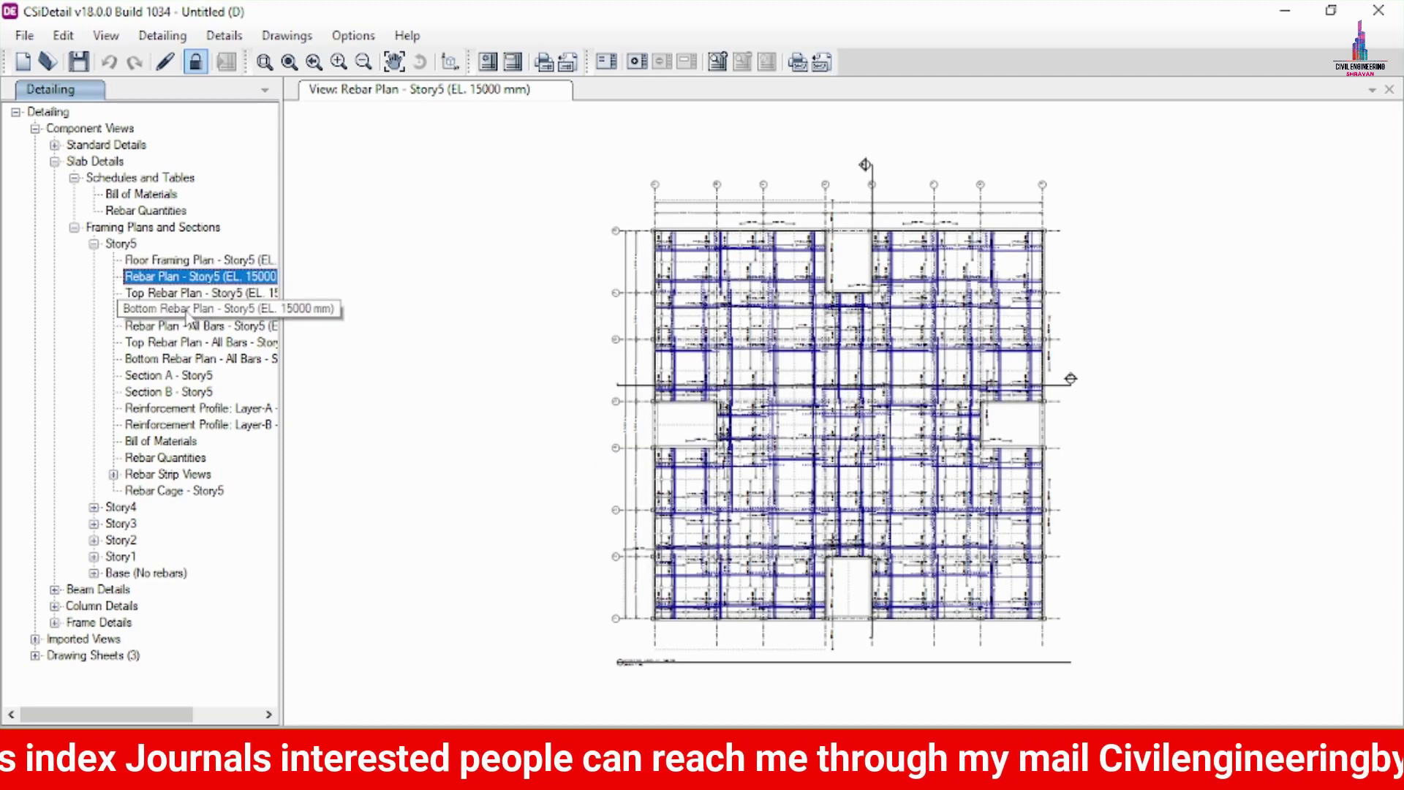
scroll(713, 271, up, 5)
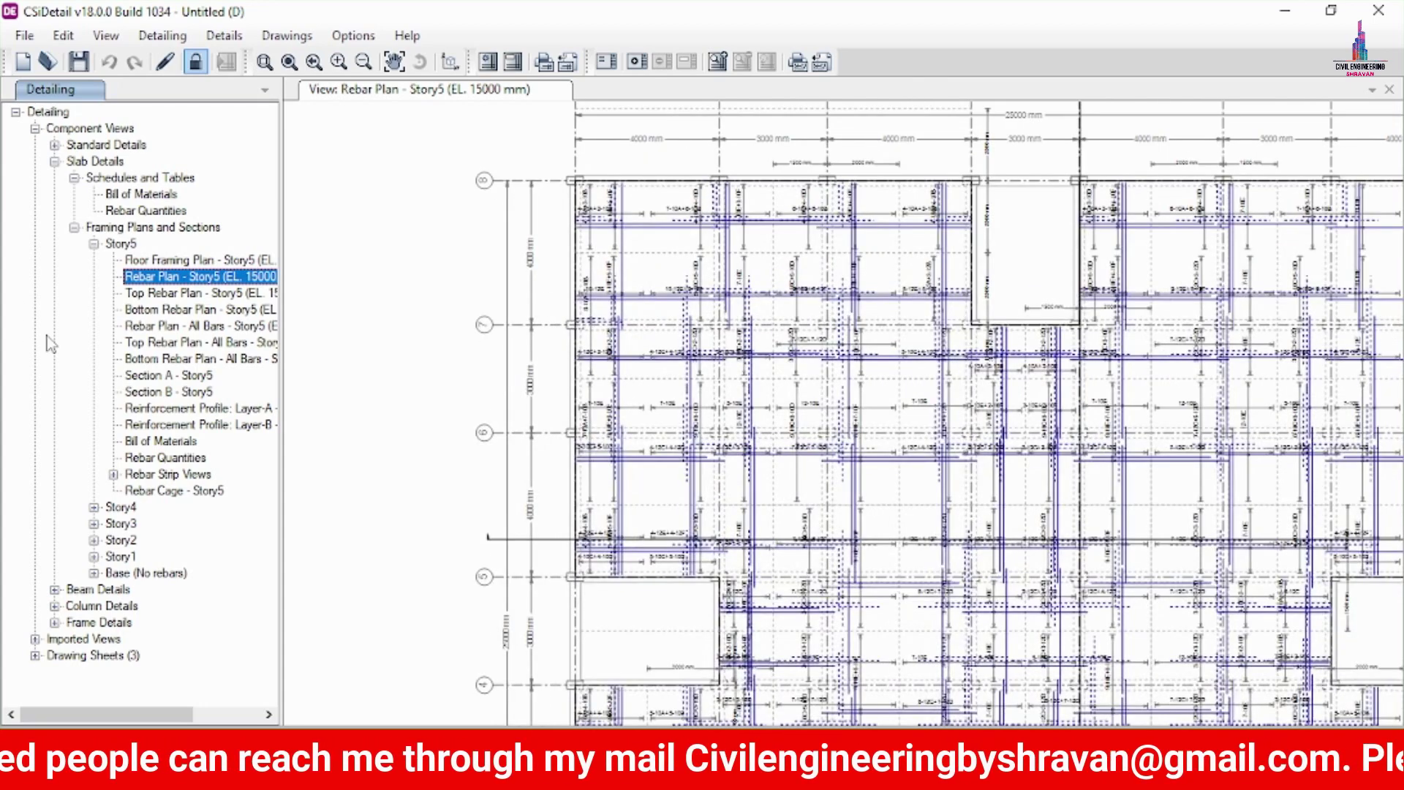
Step: View the Story5 top and bottom rebar plans and the Story5 rebar plan showing all bars
click(156, 293)
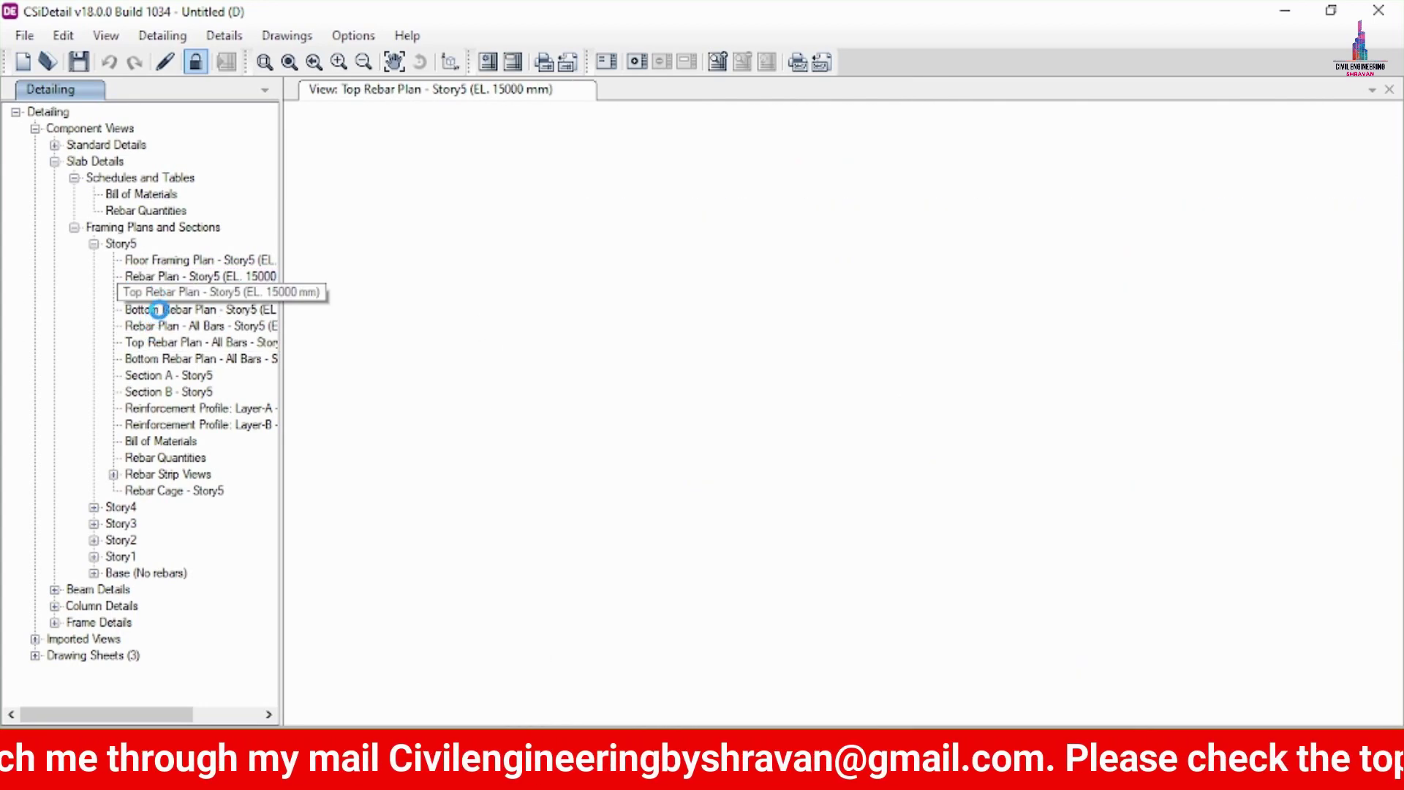
click(159, 308)
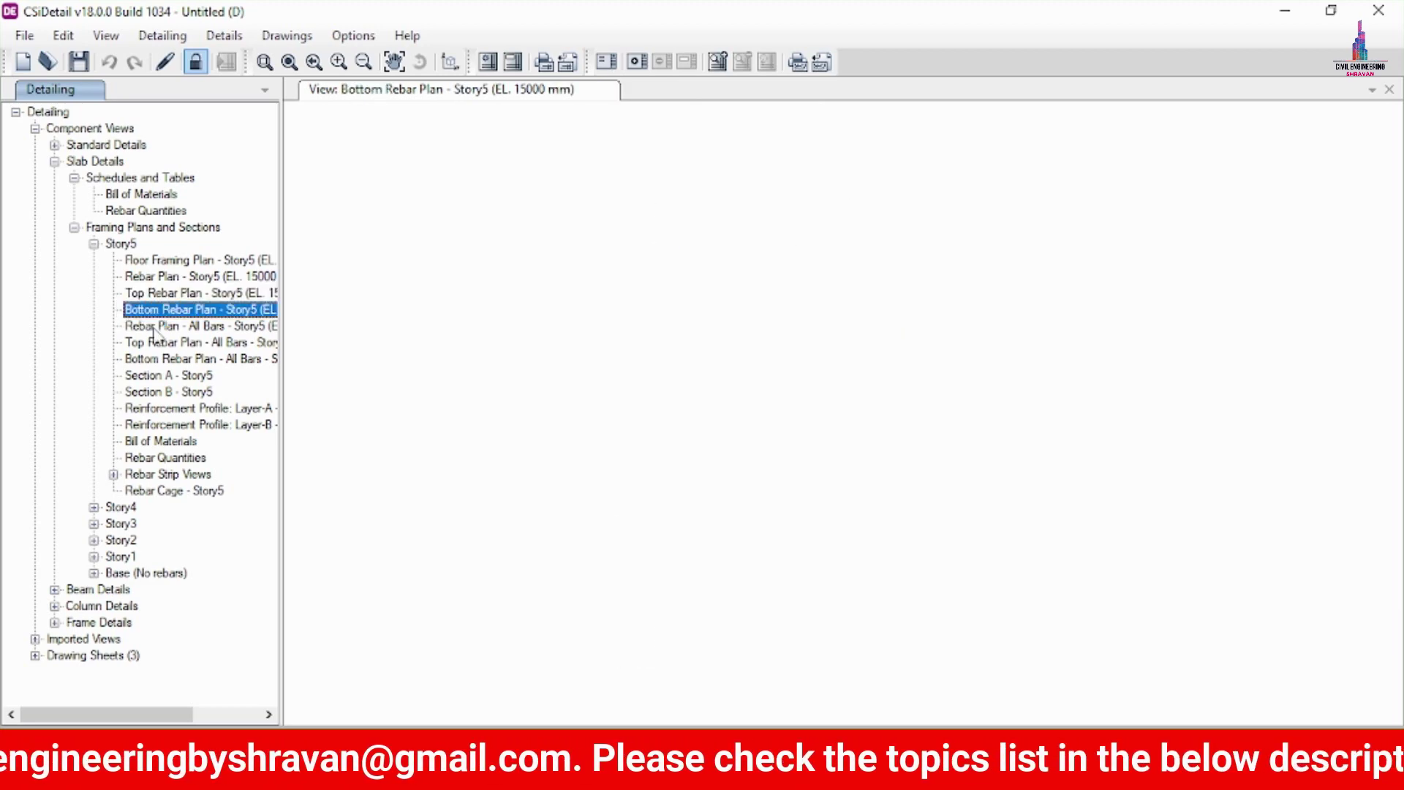
click(152, 326)
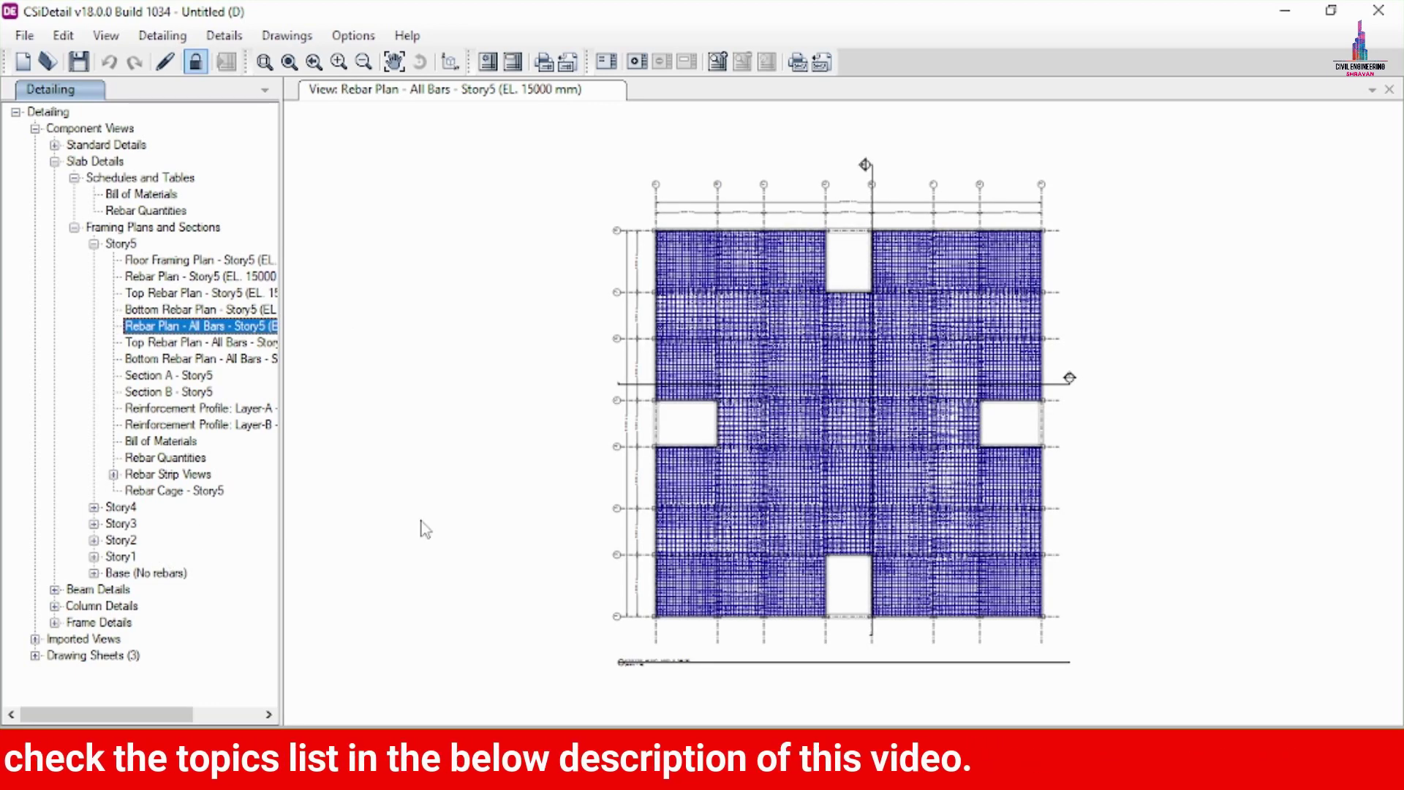
scroll(891, 324, up, 2)
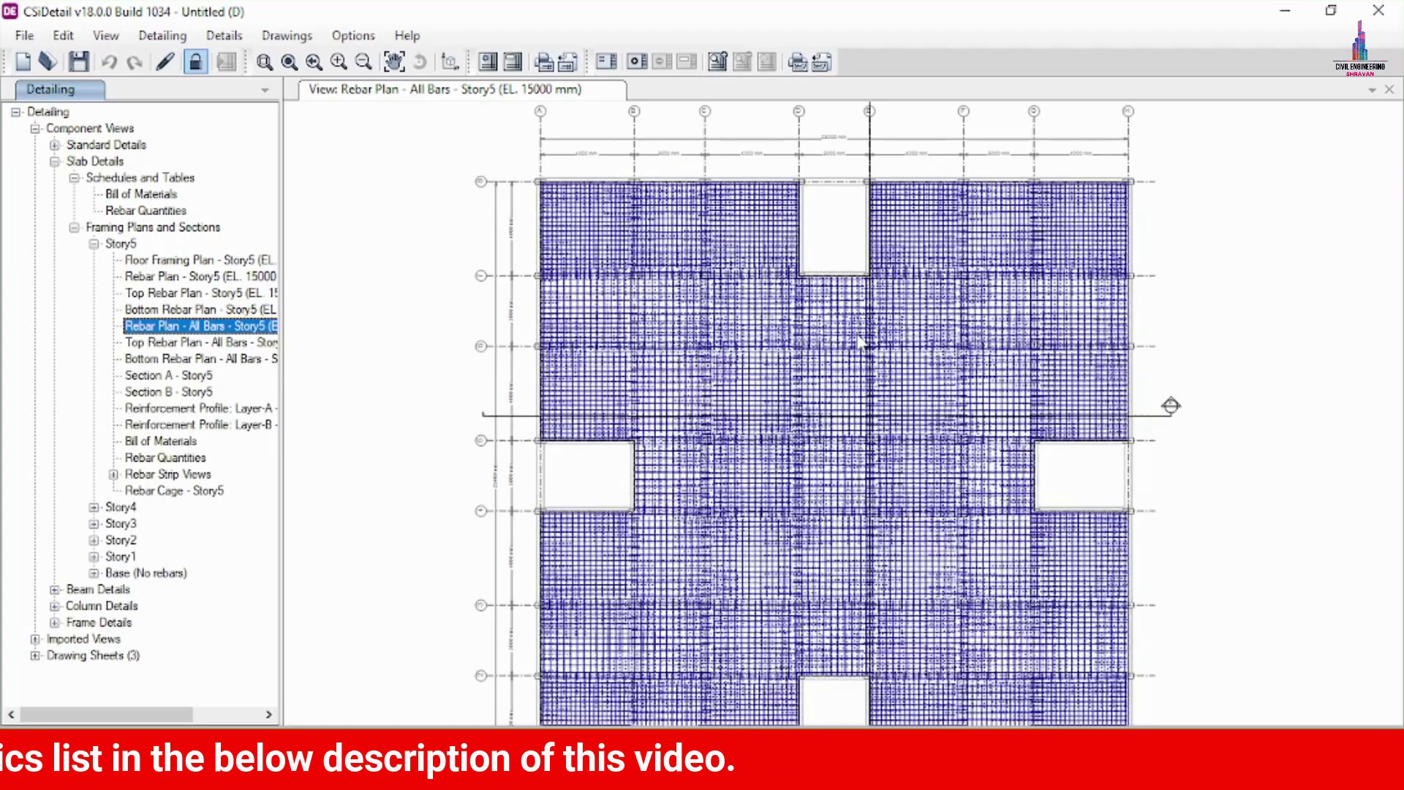
Step: View Story5 sections A and B and the Layer-A and Layer-B reinforcement profiles
click(155, 376)
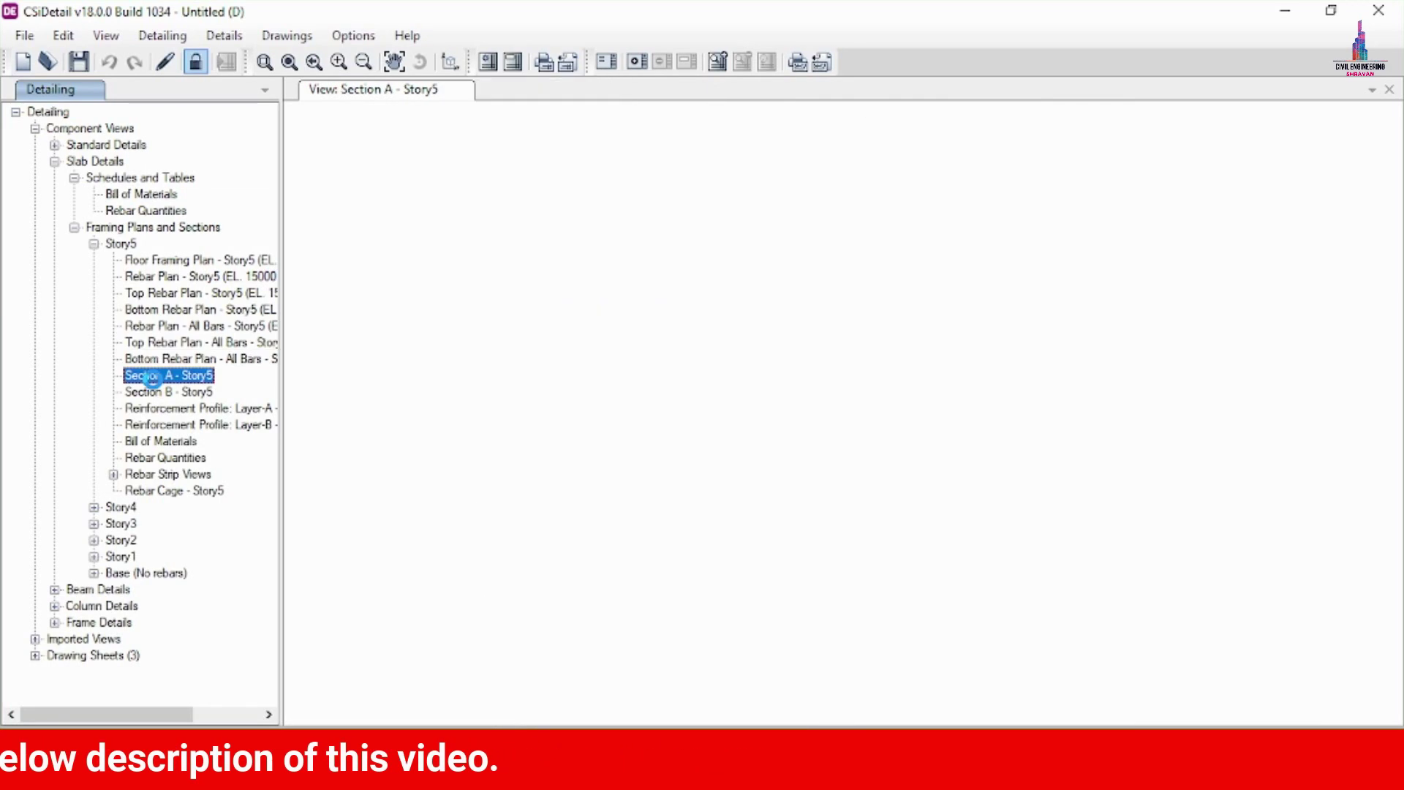
click(155, 391)
click(145, 408)
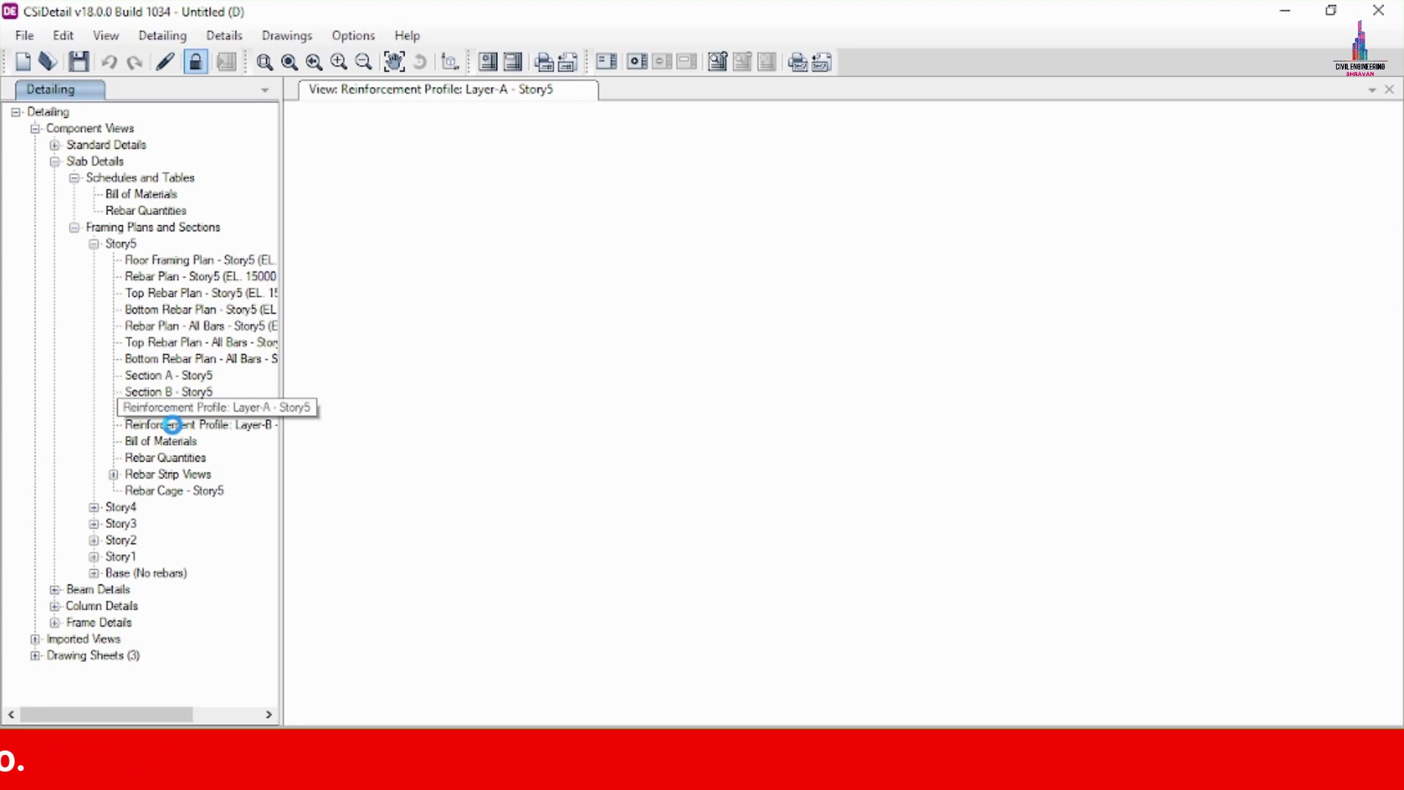
click(173, 425)
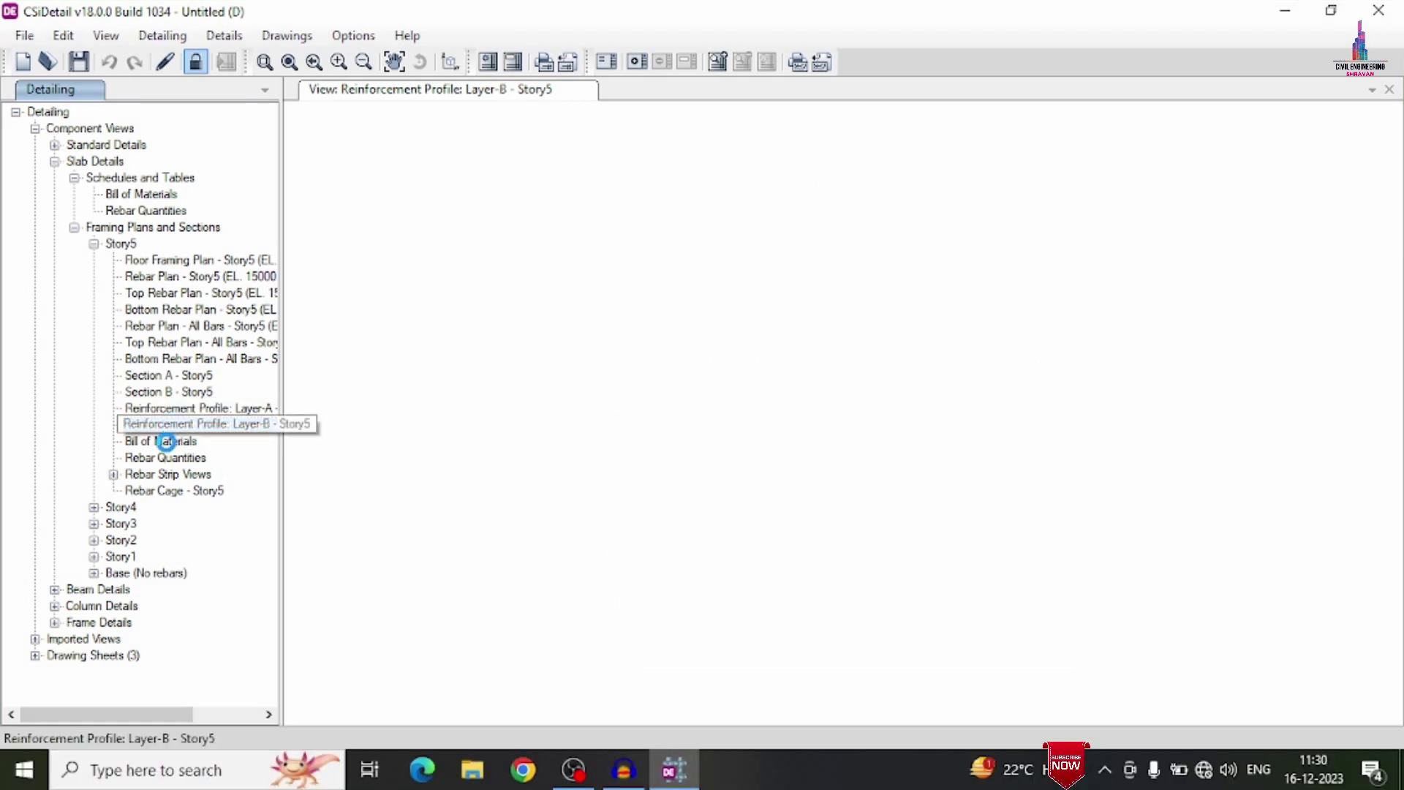
Step: Check the Story5 slab's own bill of materials and rebar quantities
click(165, 441)
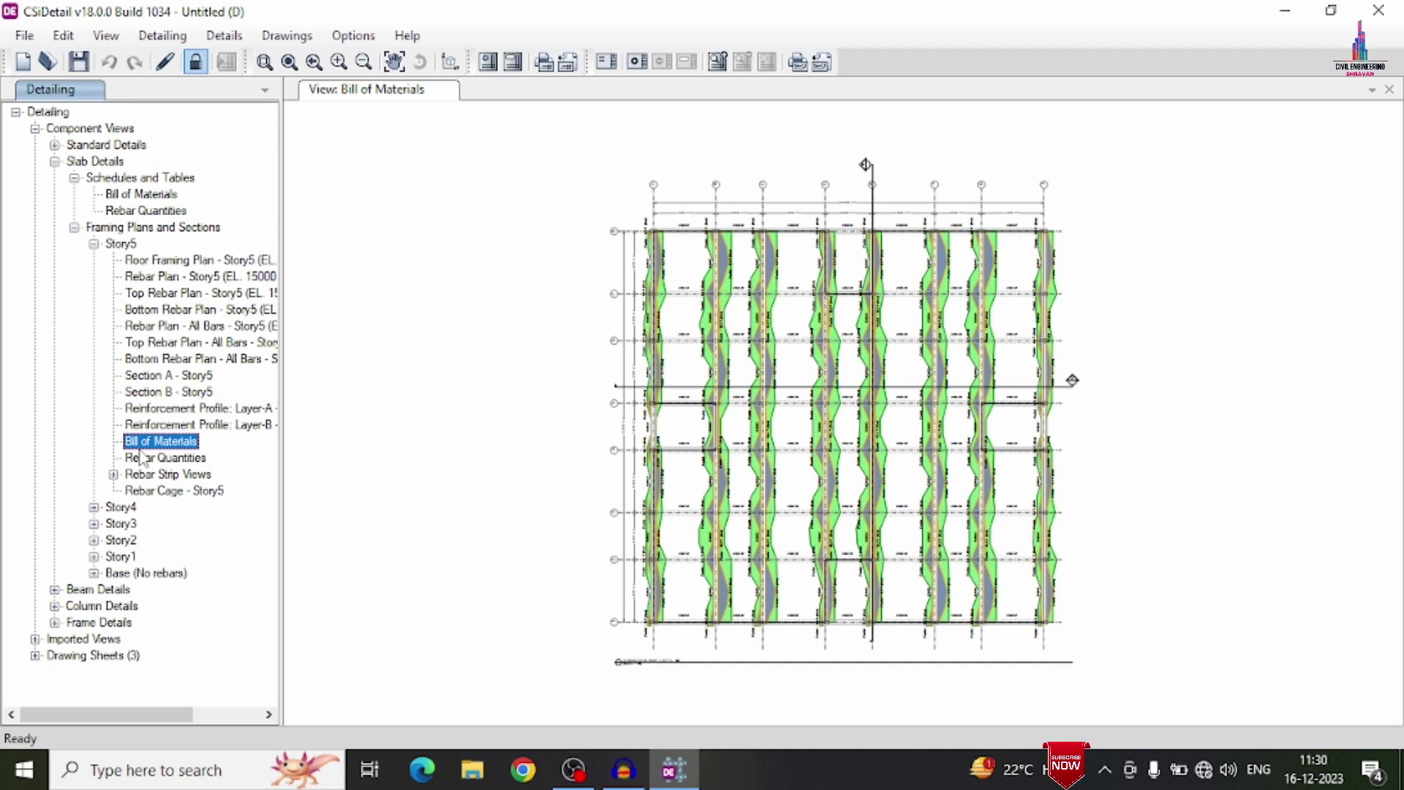
click(144, 458)
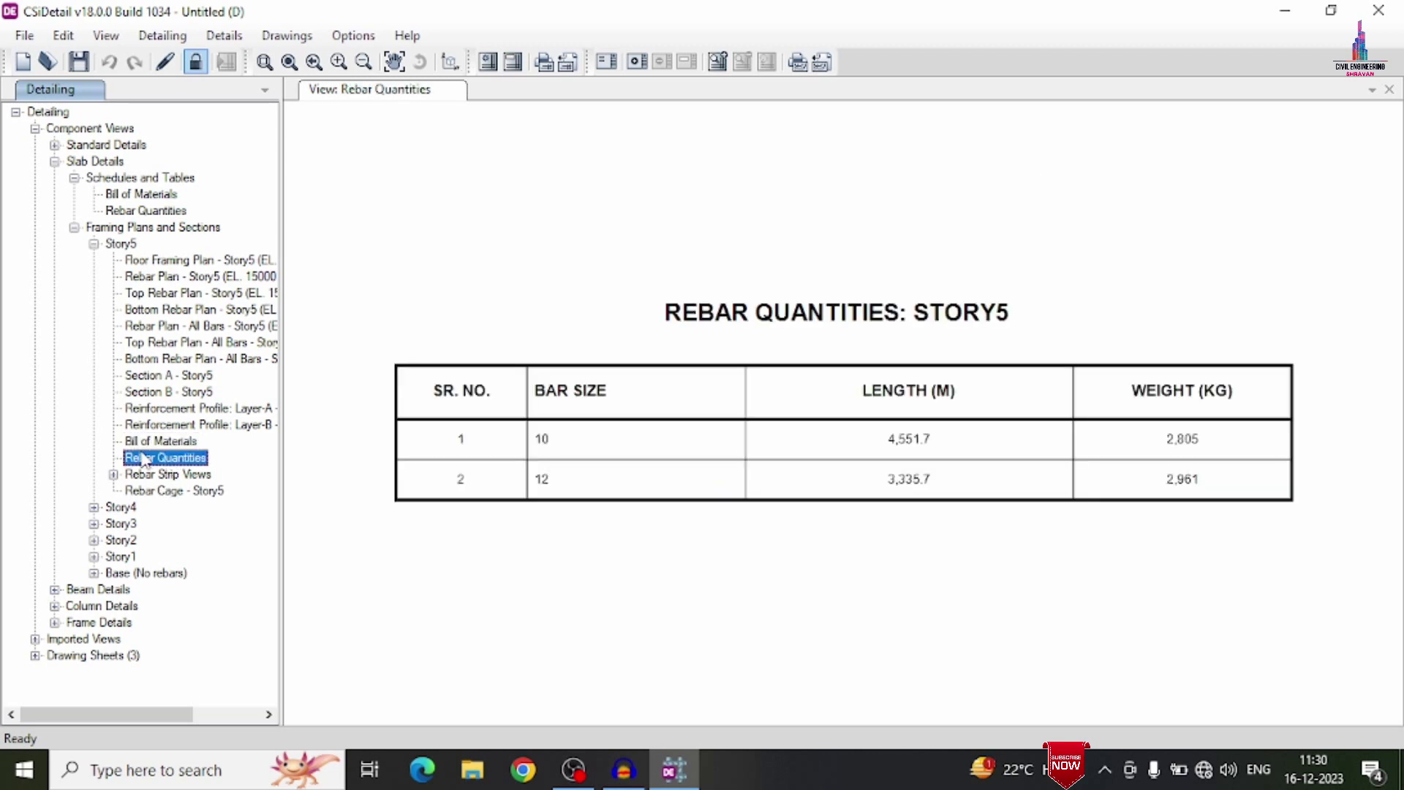
Step: View the Story5 rebar strip layout and the Story5 3D rebar cage
click(114, 475)
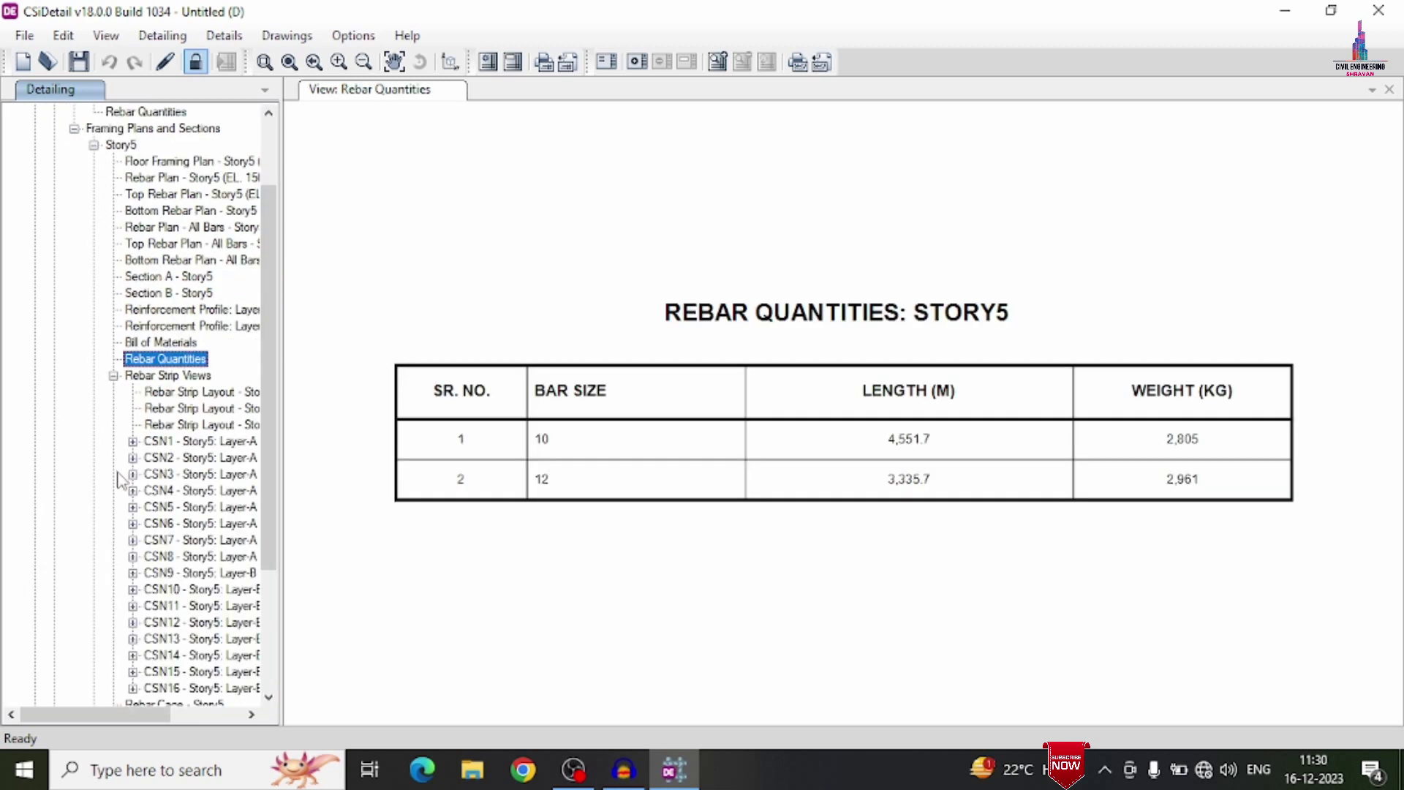
click(204, 392)
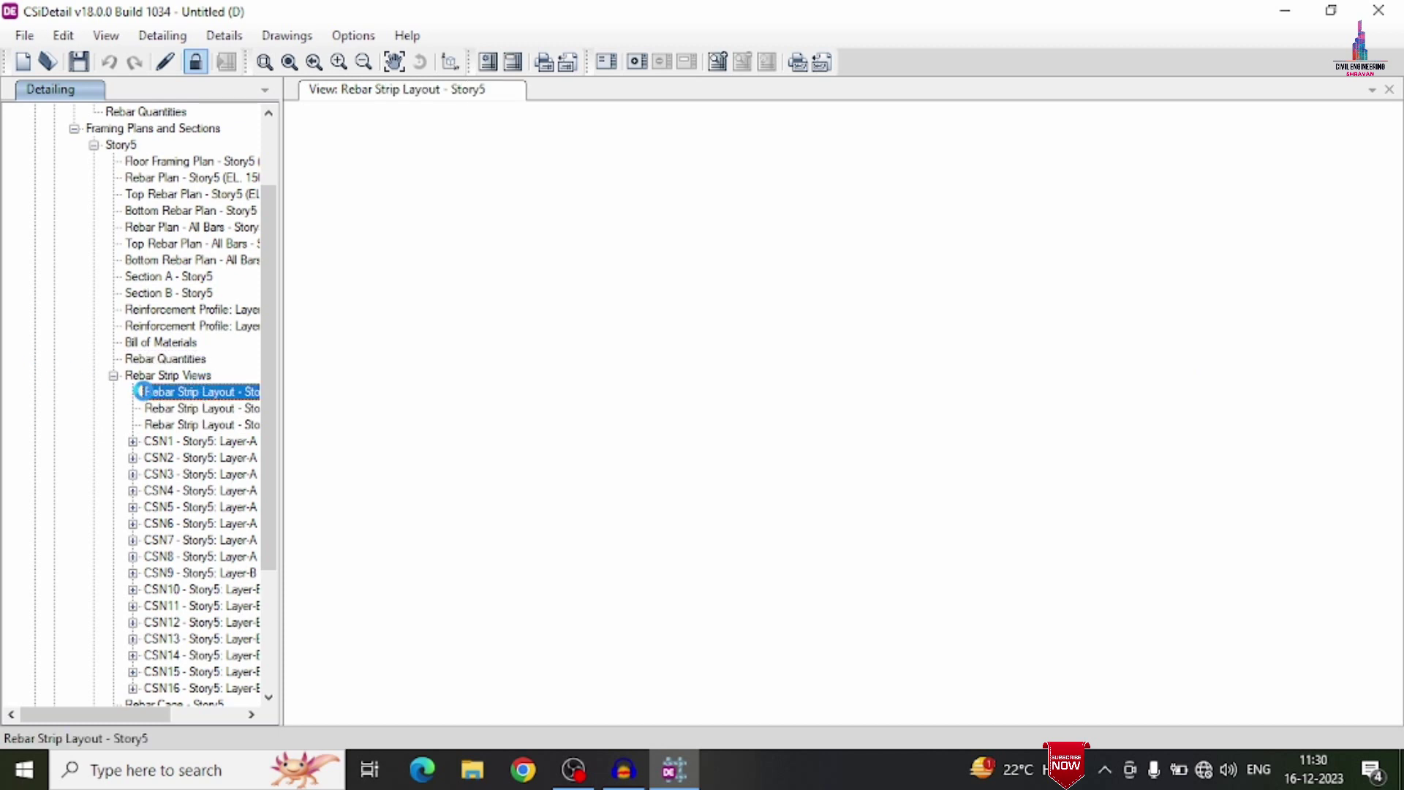
click(117, 375)
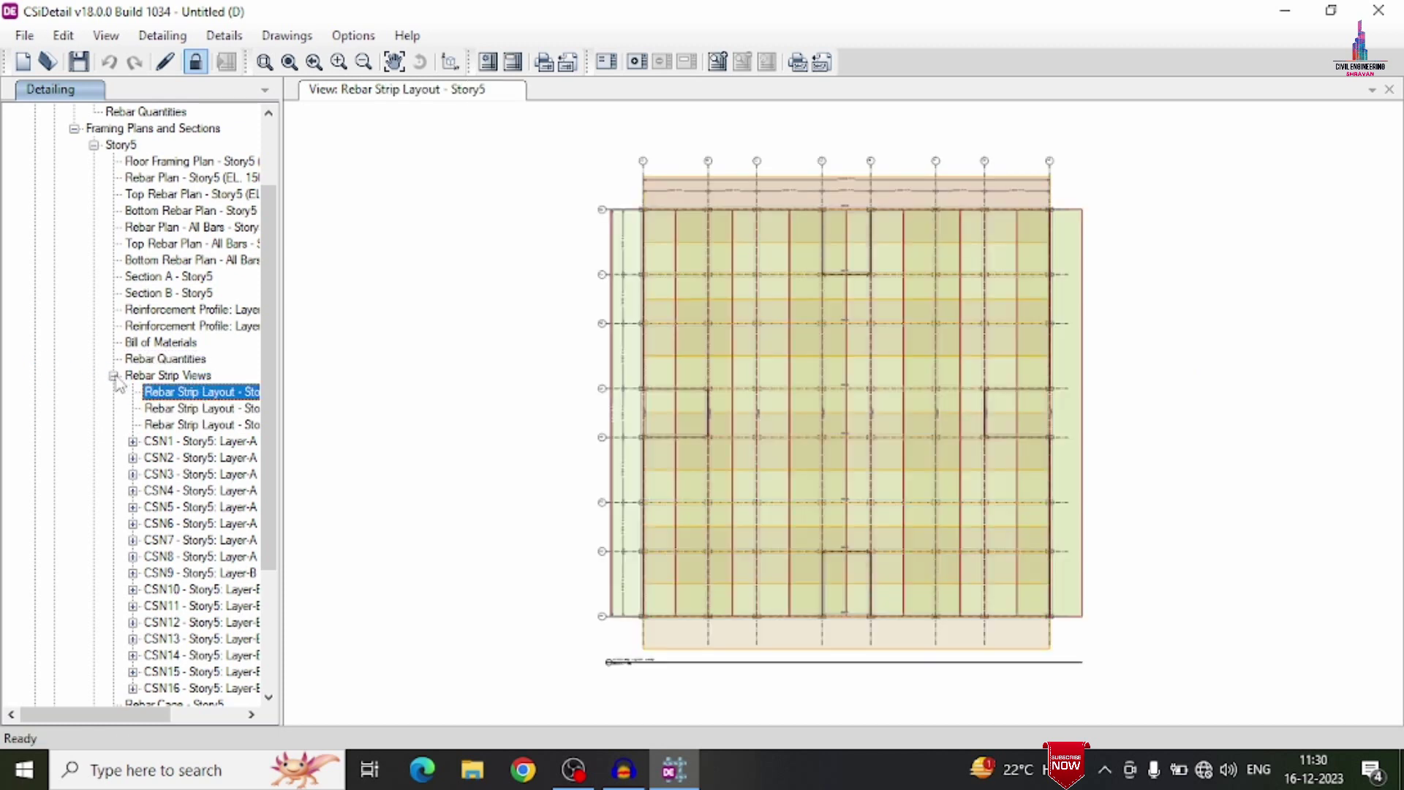
click(152, 492)
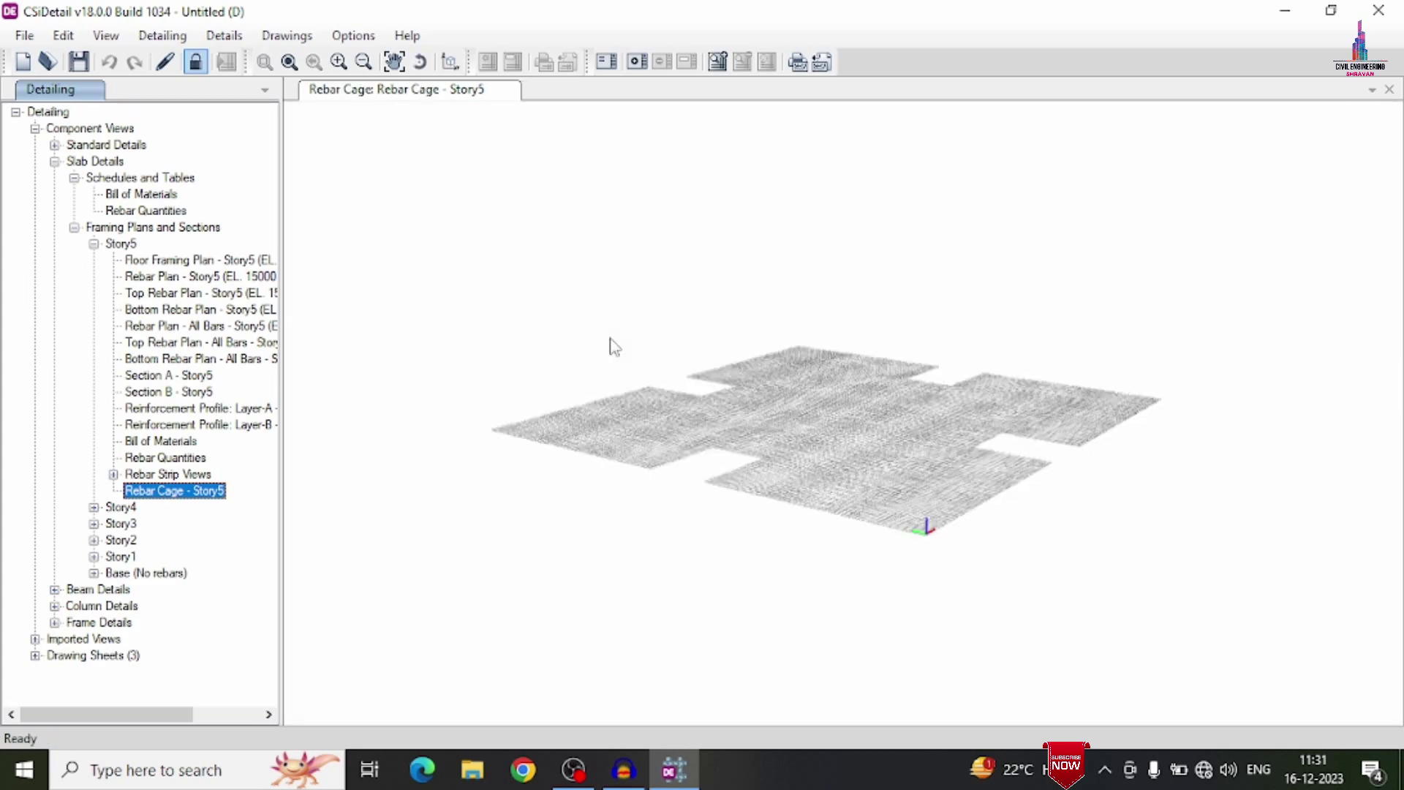
Step: Examine the crossing top and bottom bars of the Story5 slab rebar cage up close in 3D
middle_drag(913, 348, 832, 479)
scroll(833, 479, up, 3)
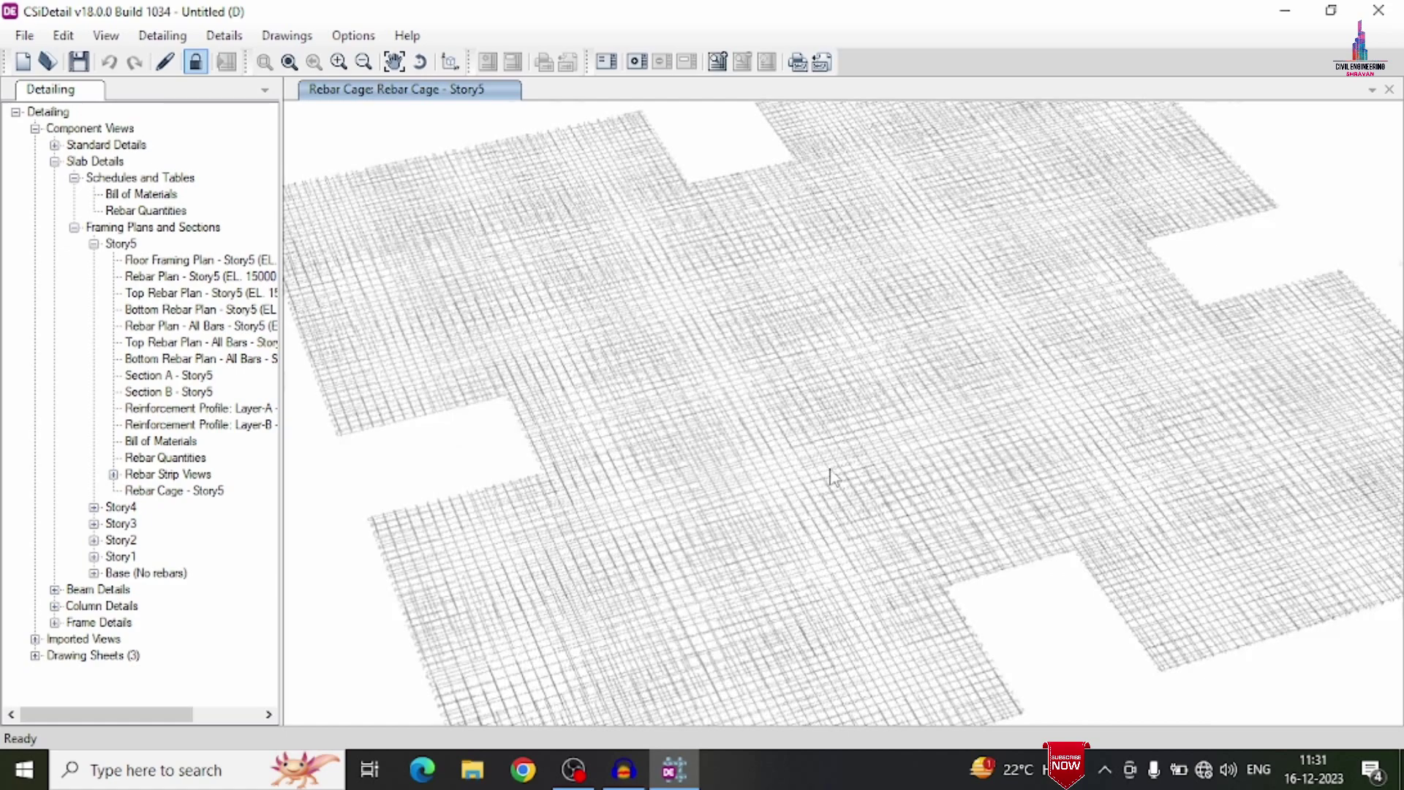
scroll(833, 479, up, 4)
scroll(807, 395, up, 3)
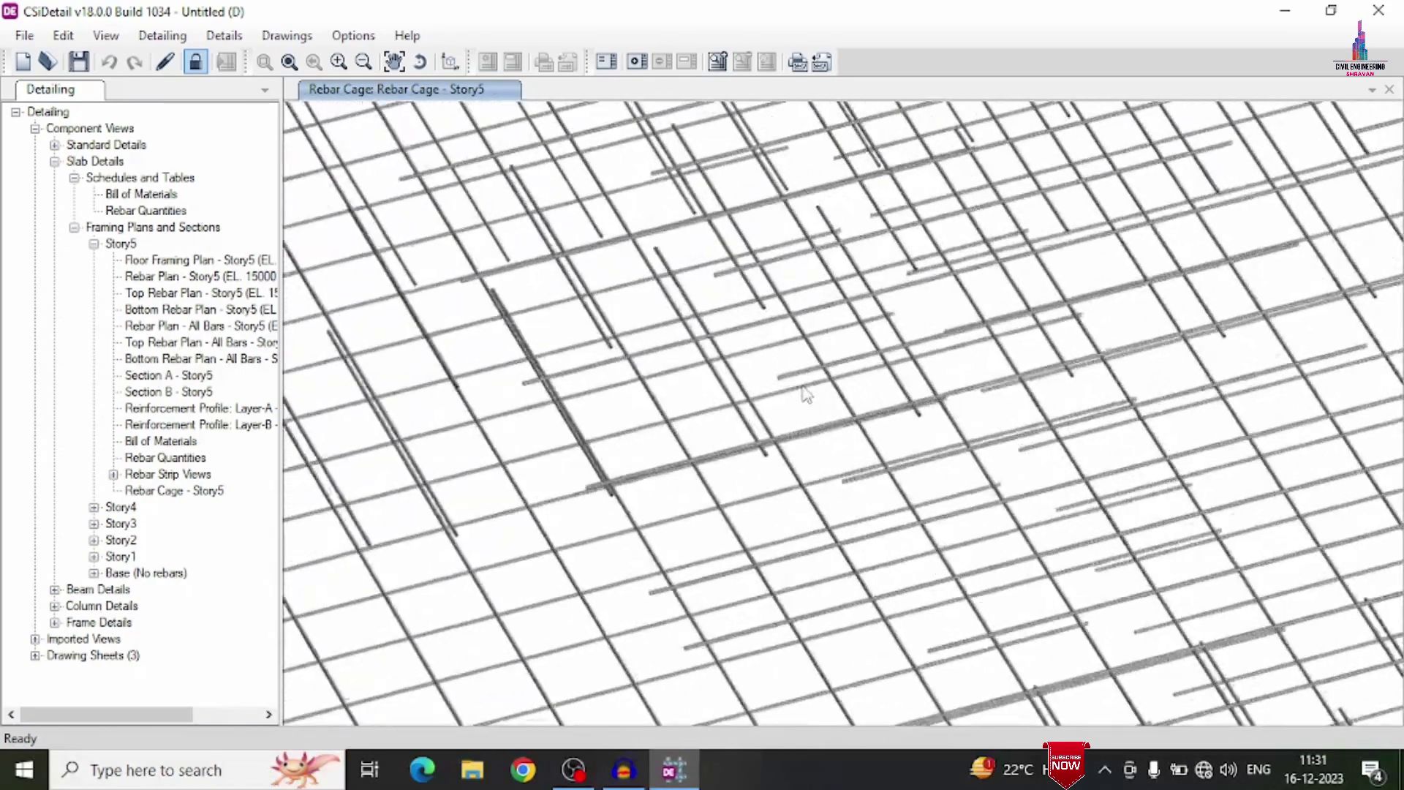
scroll(980, 380, up, 6)
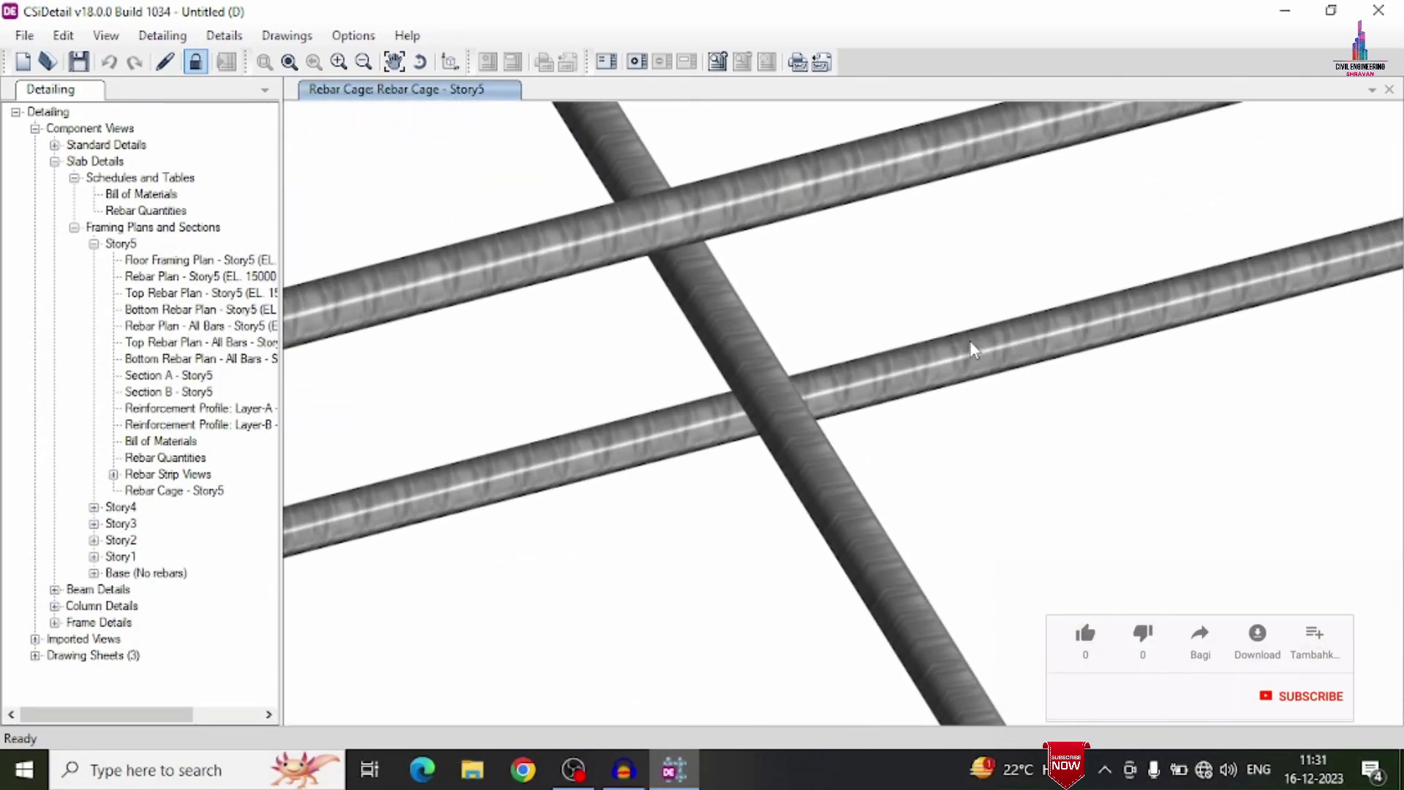
scroll(929, 289, down, 5)
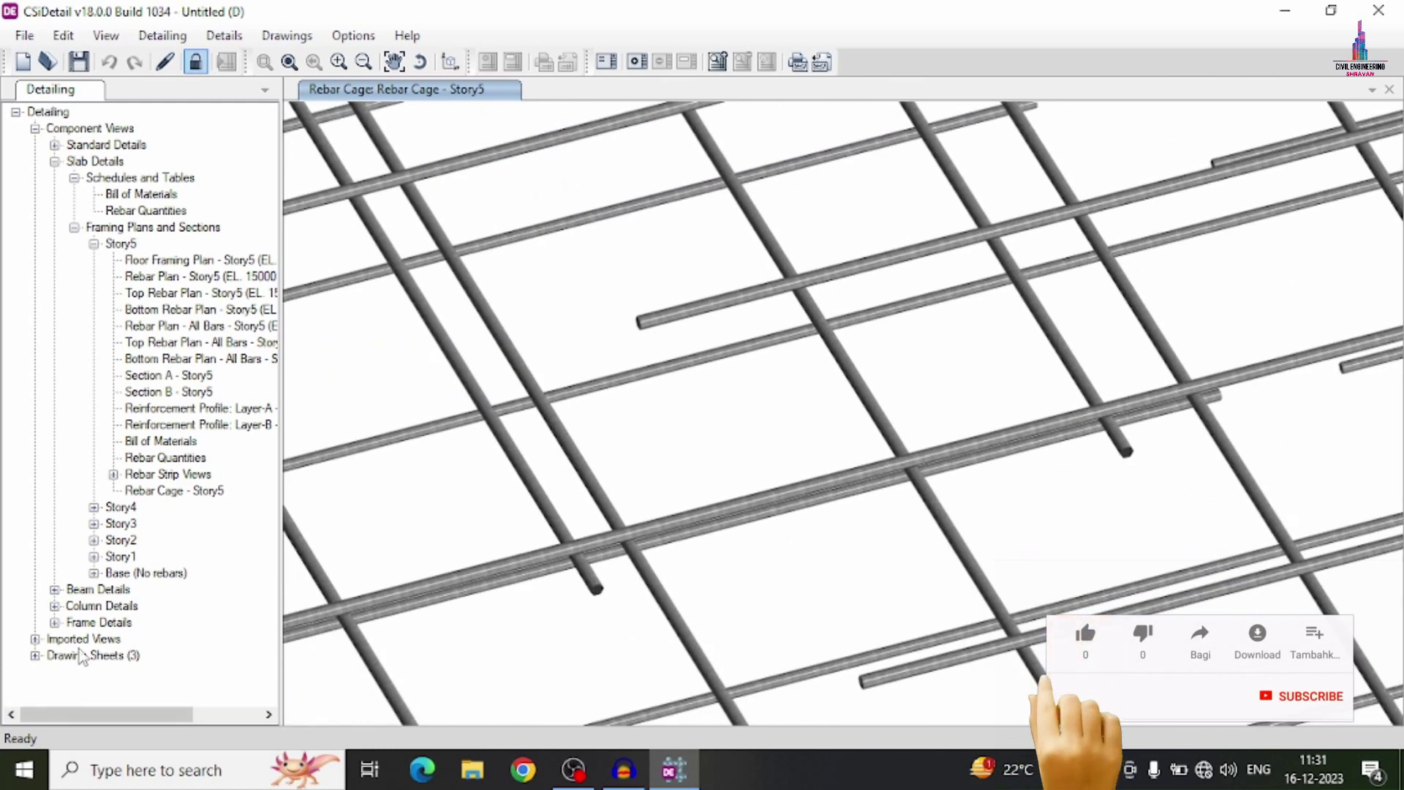
Step: View the concrete beam layout framing plan for Story5
click(55, 590)
click(74, 606)
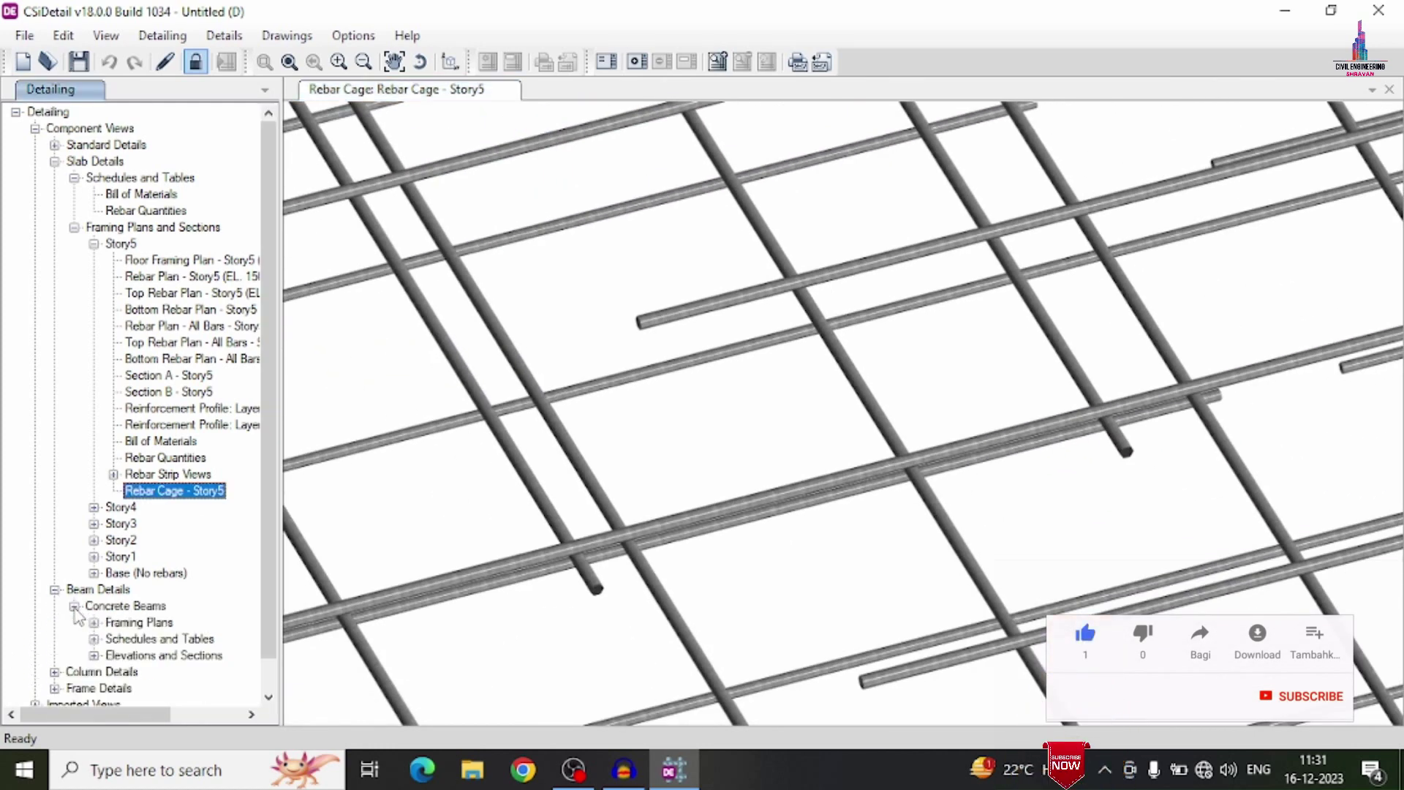
click(93, 623)
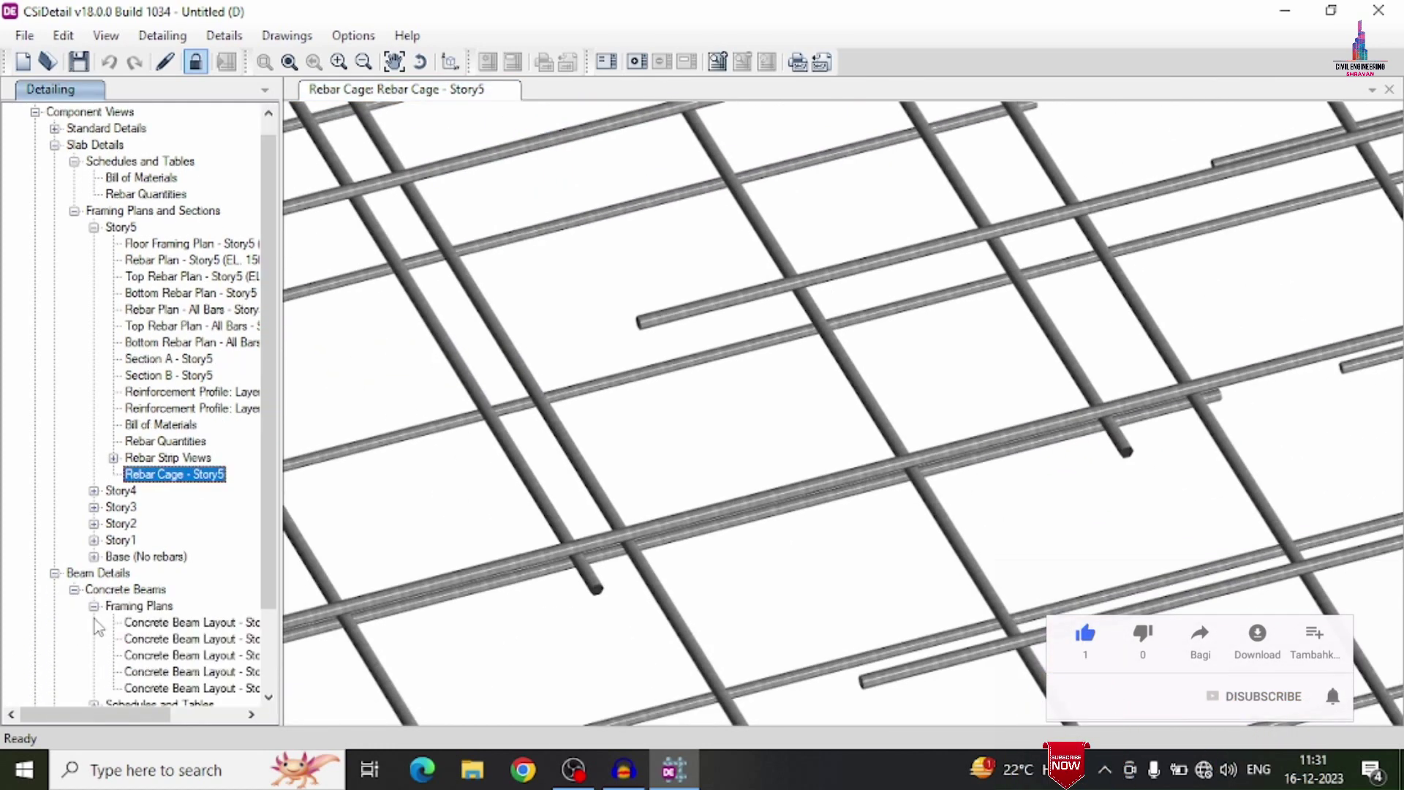
double_click(183, 623)
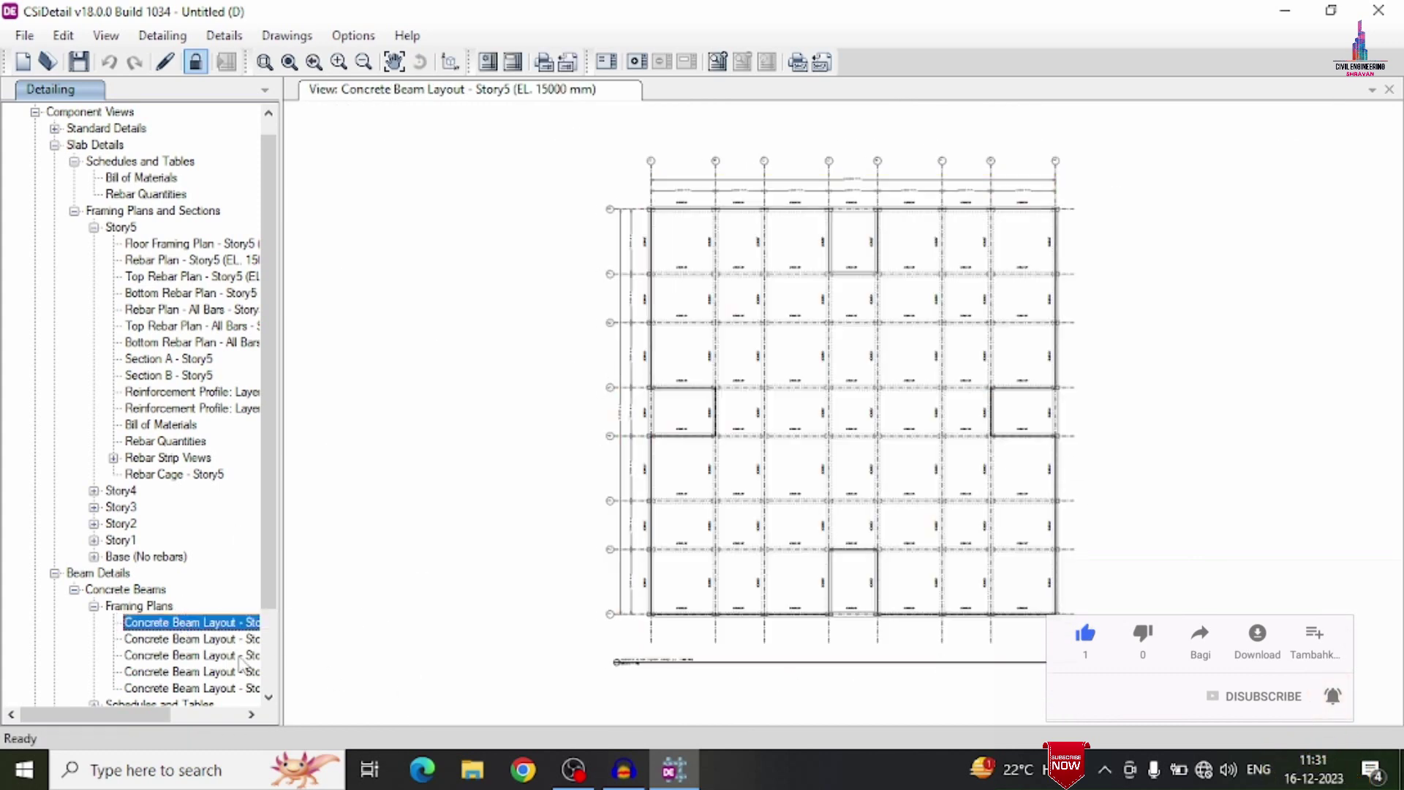
Step: View both concrete beam rebar tables and the beams' overall bill of materials and rebar quantities
scroll(241, 663, down, 2)
click(94, 607)
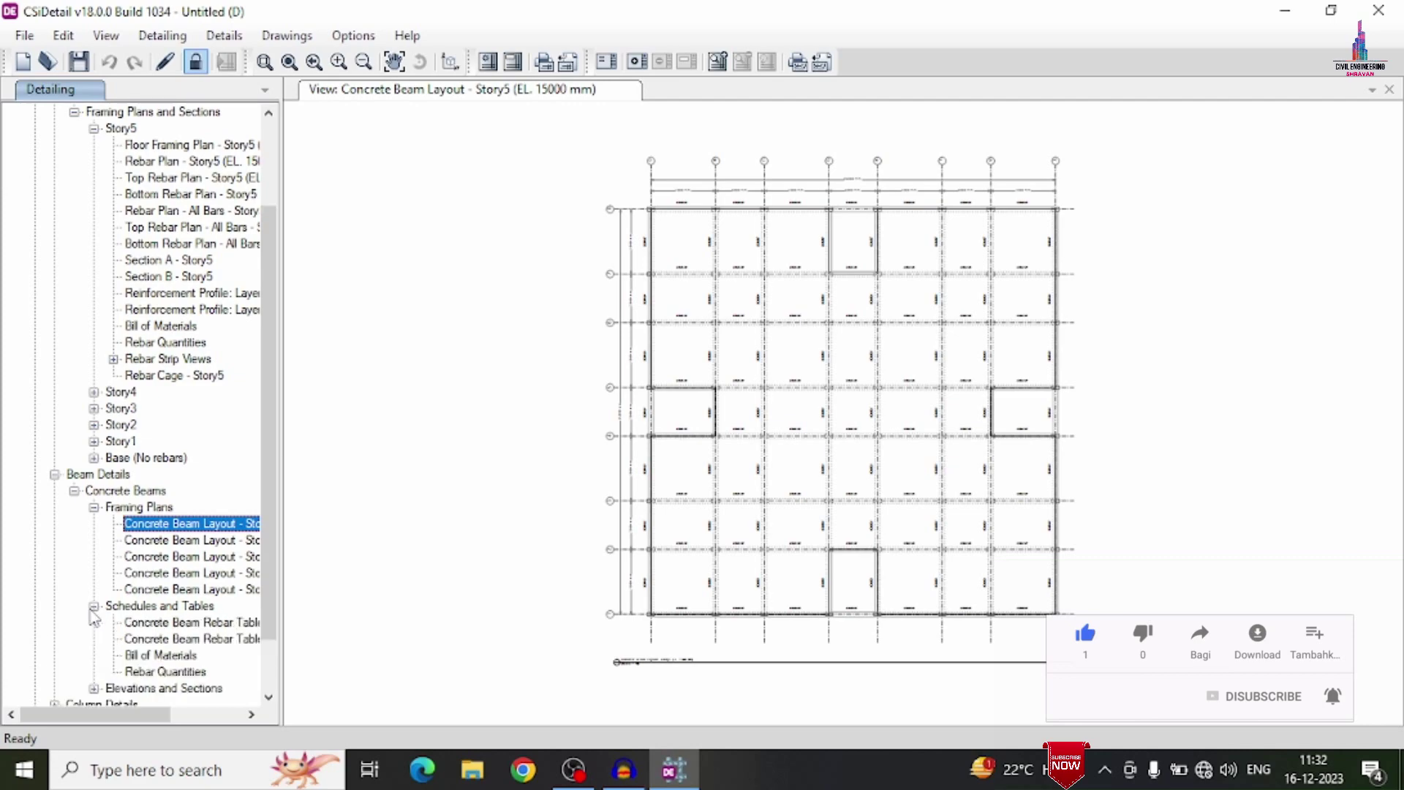
double_click(183, 623)
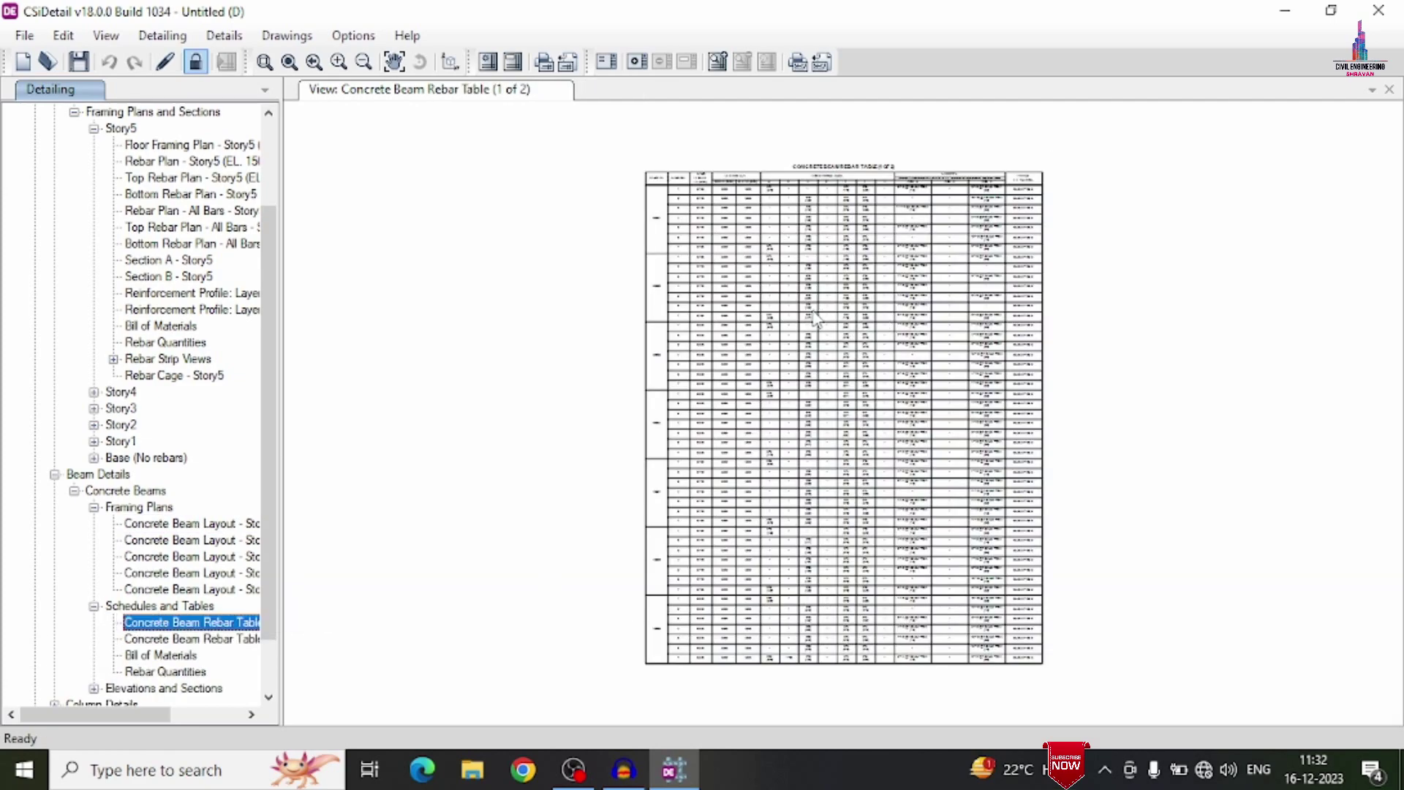
scroll(815, 316, up, 5)
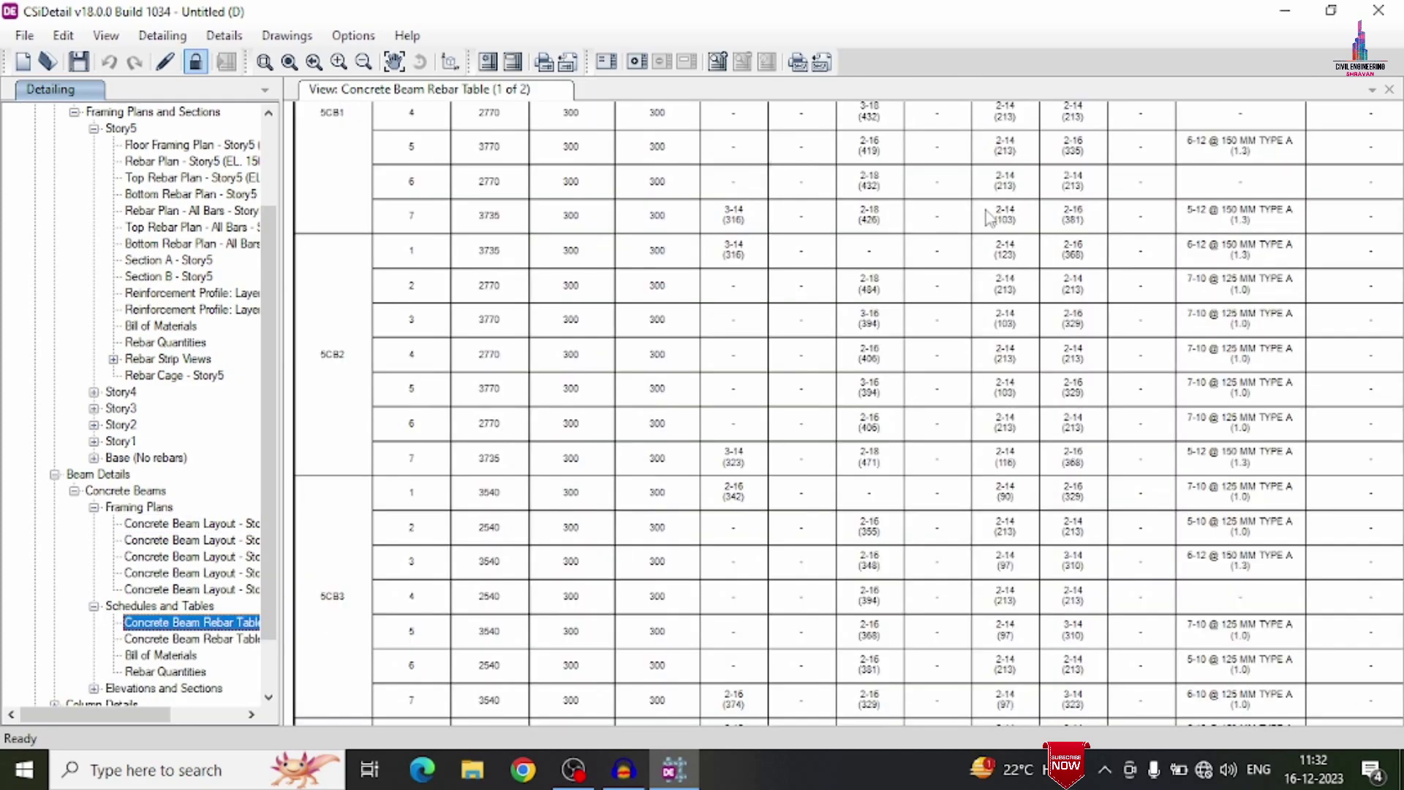
double_click(146, 638)
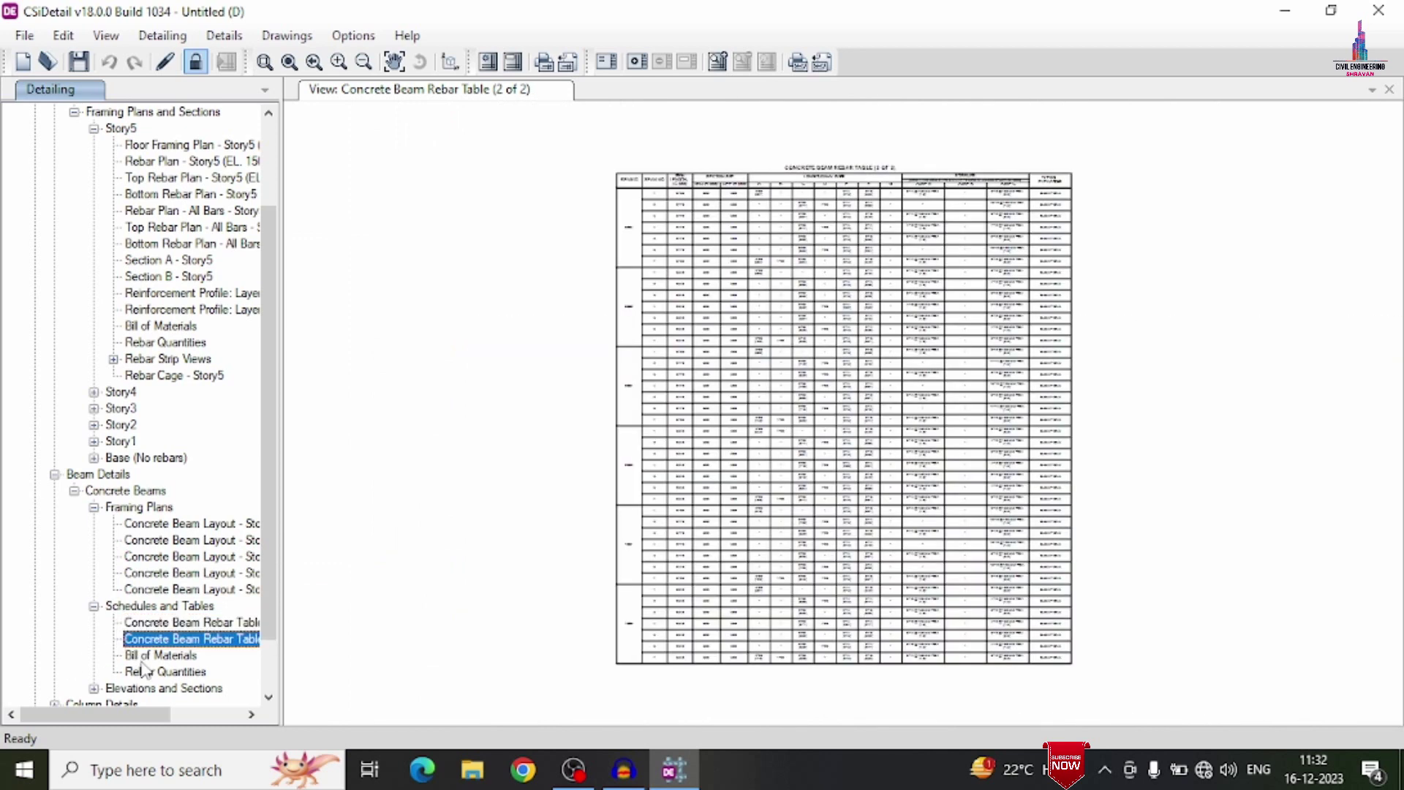
double_click(141, 658)
double_click(150, 671)
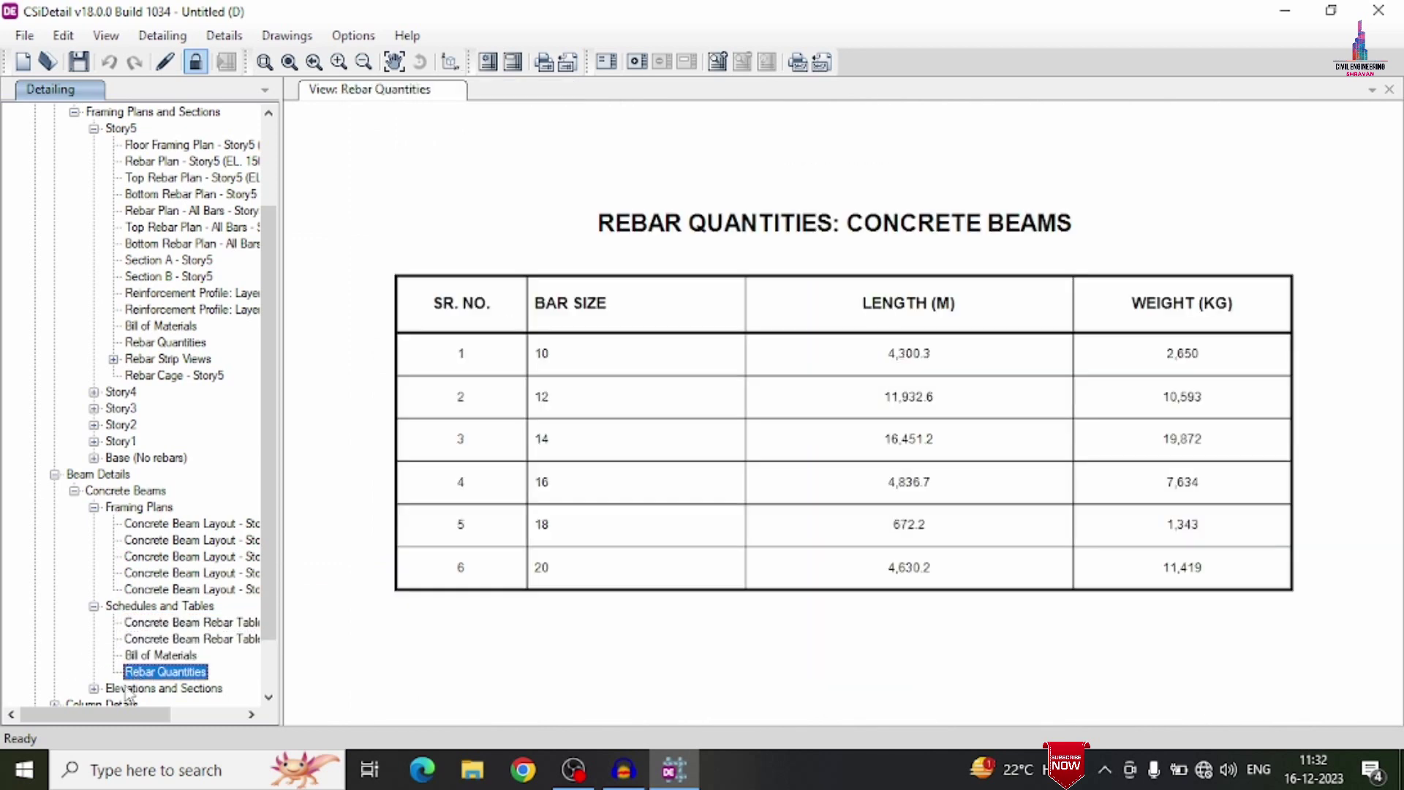
Step: View the elevation of Story5 concrete beam 5CB1
click(94, 688)
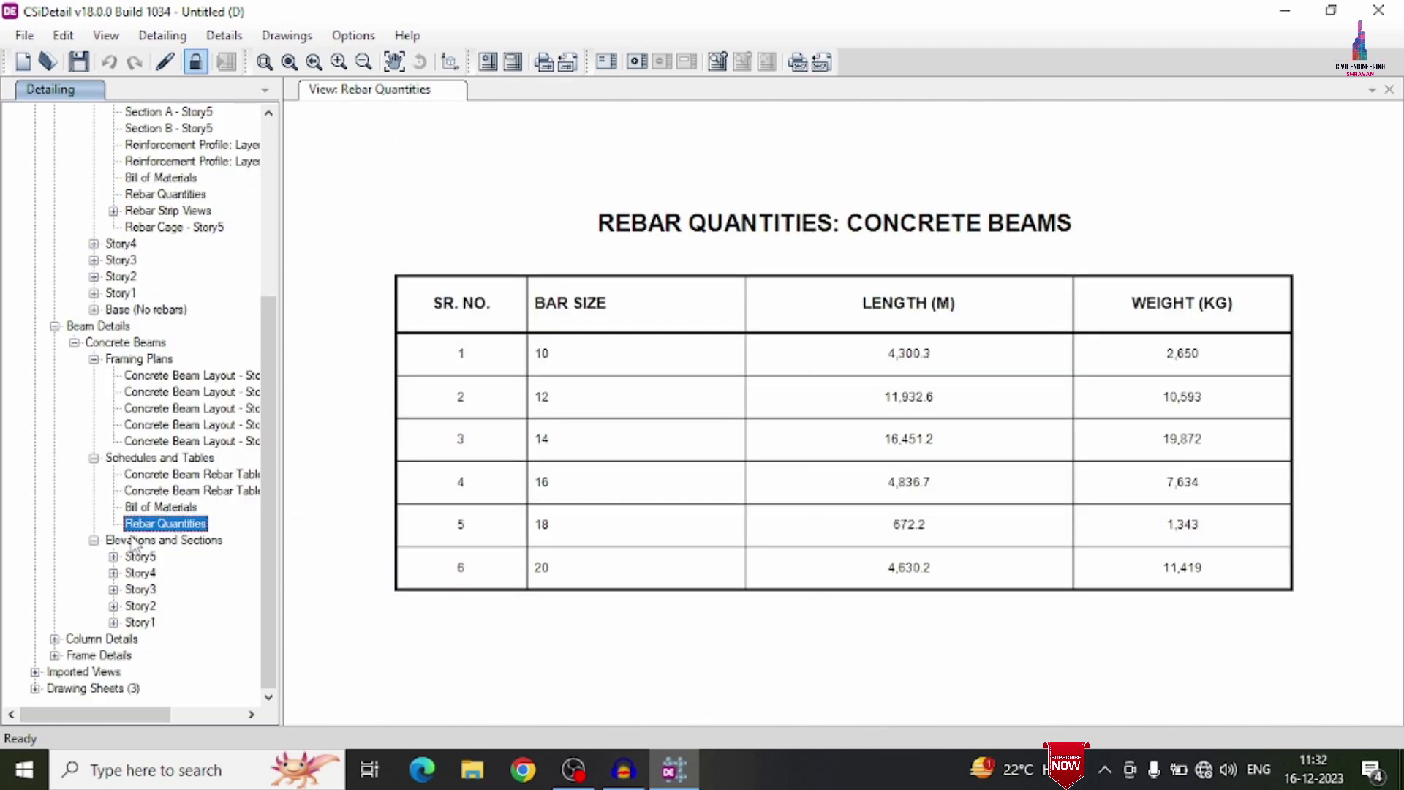
click(114, 558)
click(132, 573)
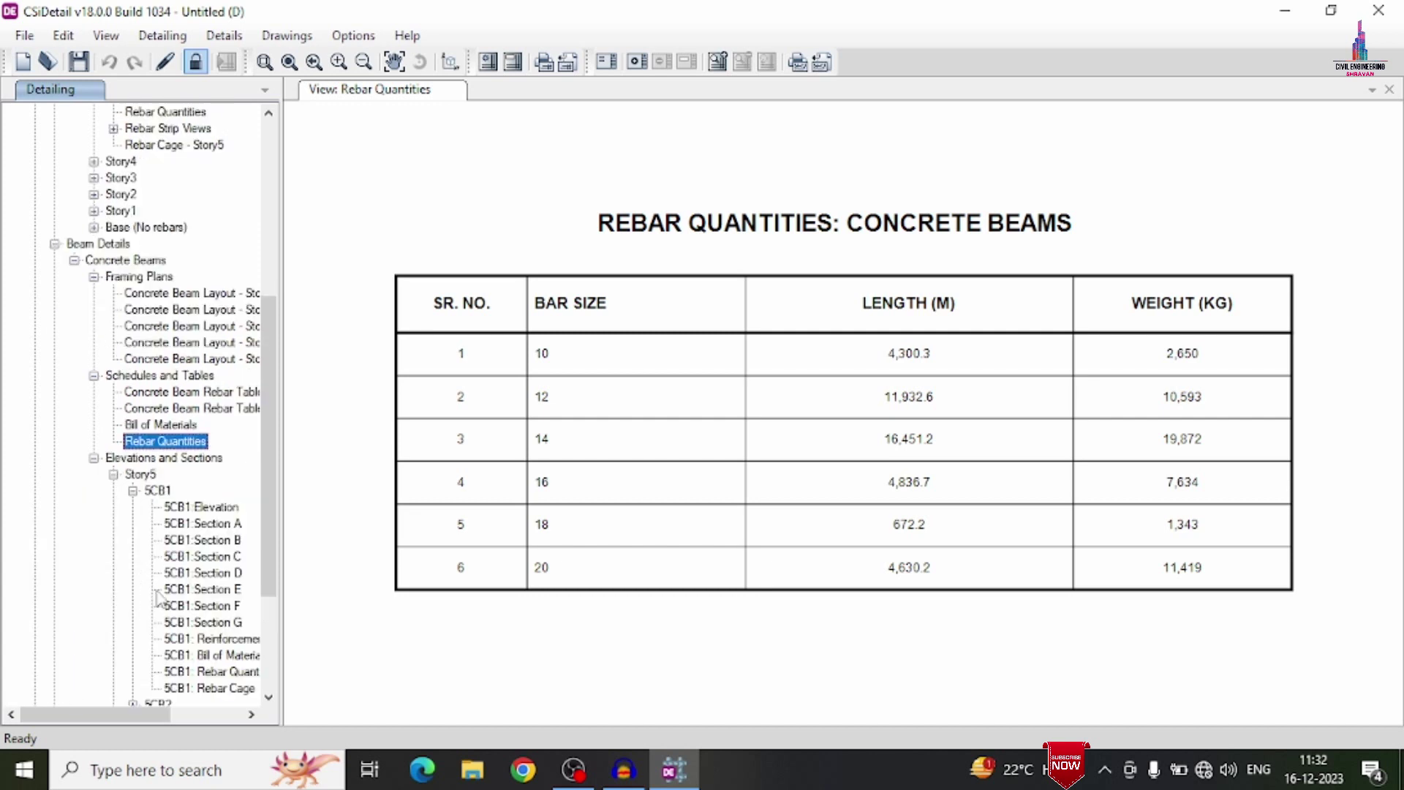
double_click(201, 507)
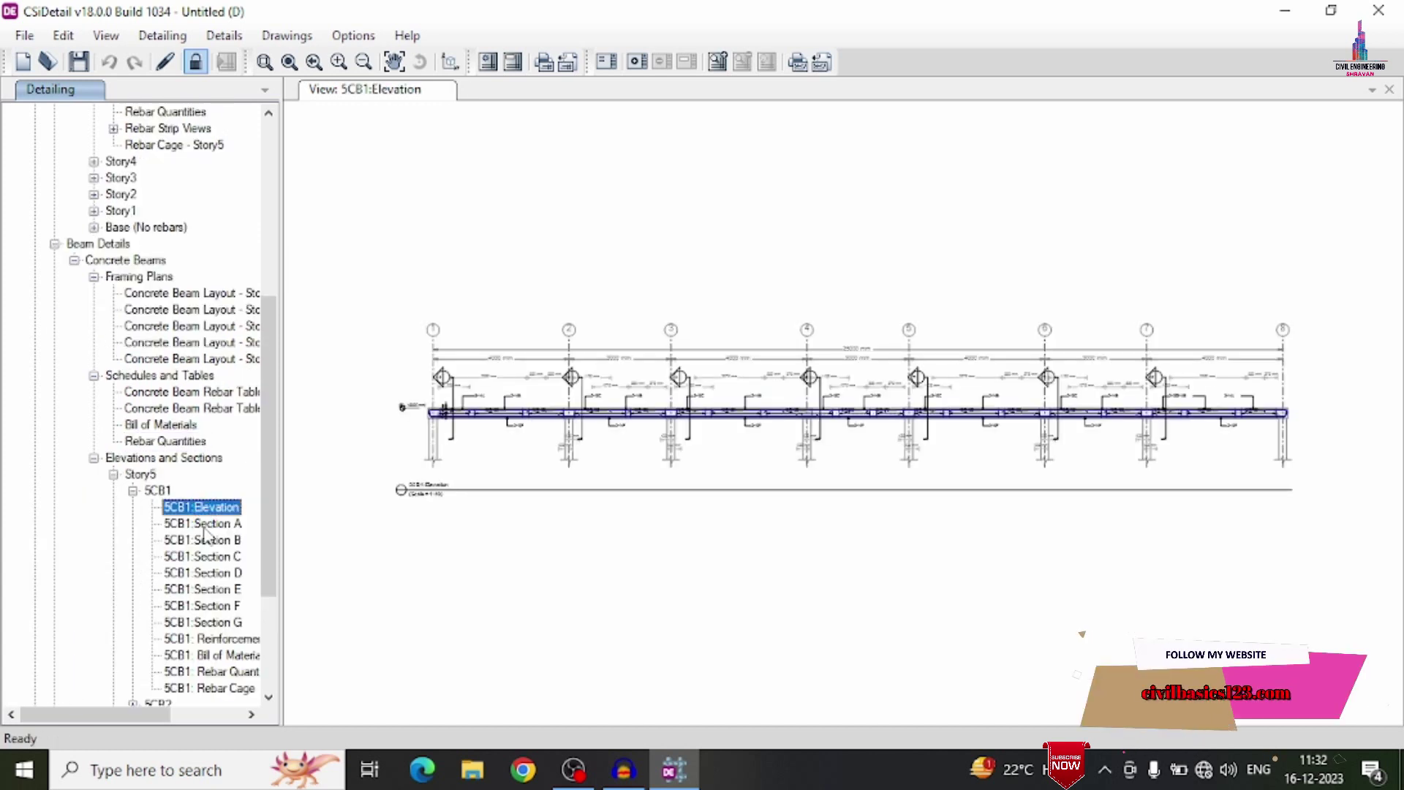
Step: View the cross-sections of beam 5CB1, covering Sections A to E and Section G
double_click(204, 528)
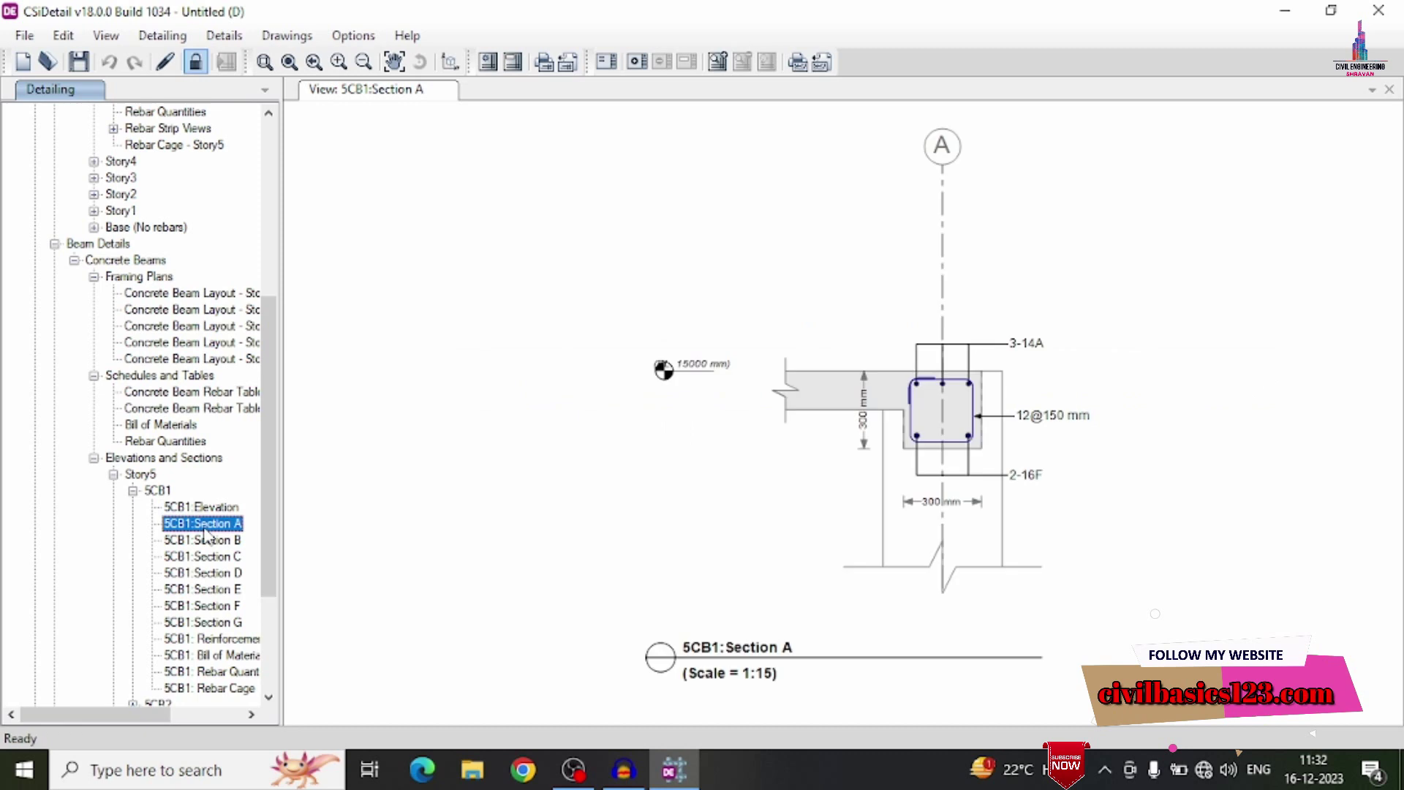
double_click(202, 545)
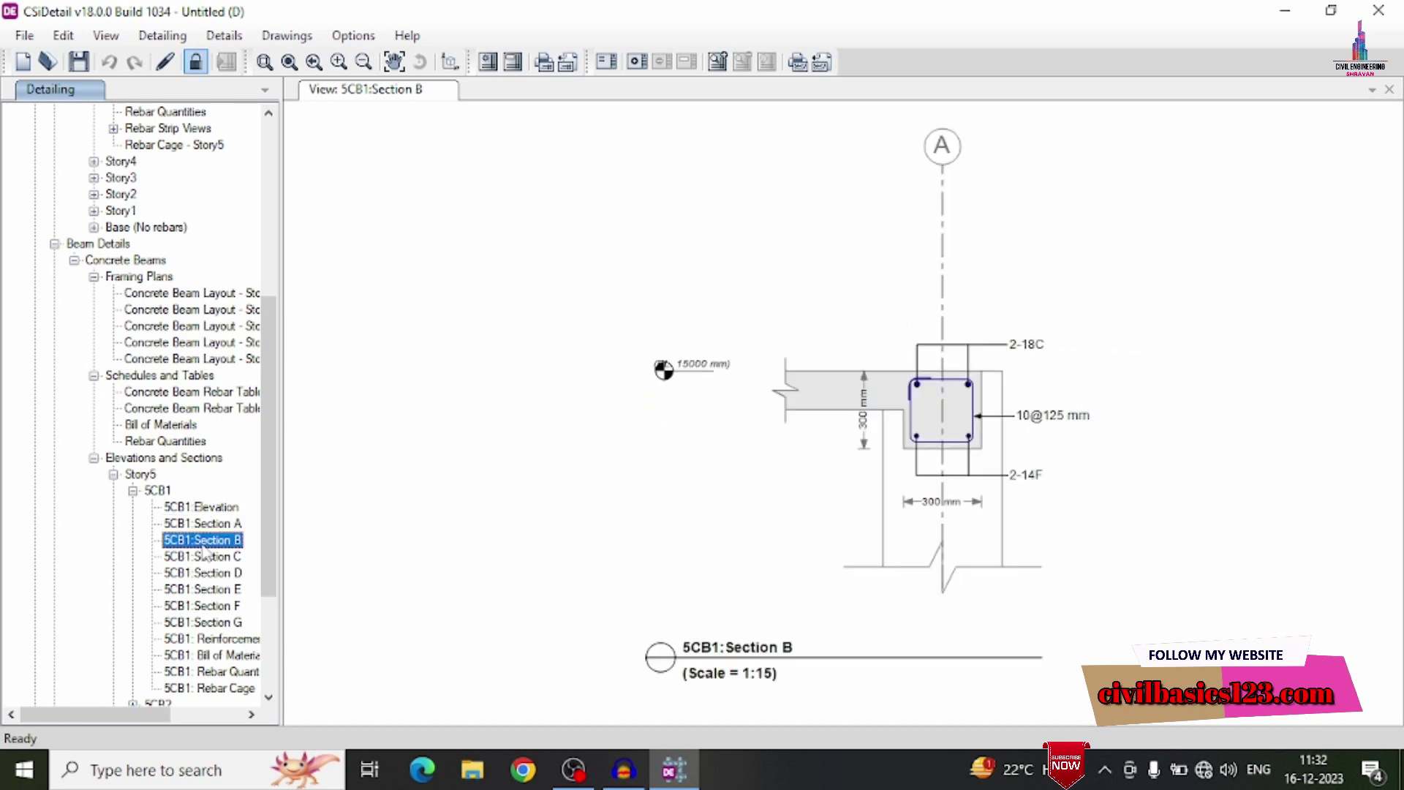
double_click(203, 556)
double_click(202, 572)
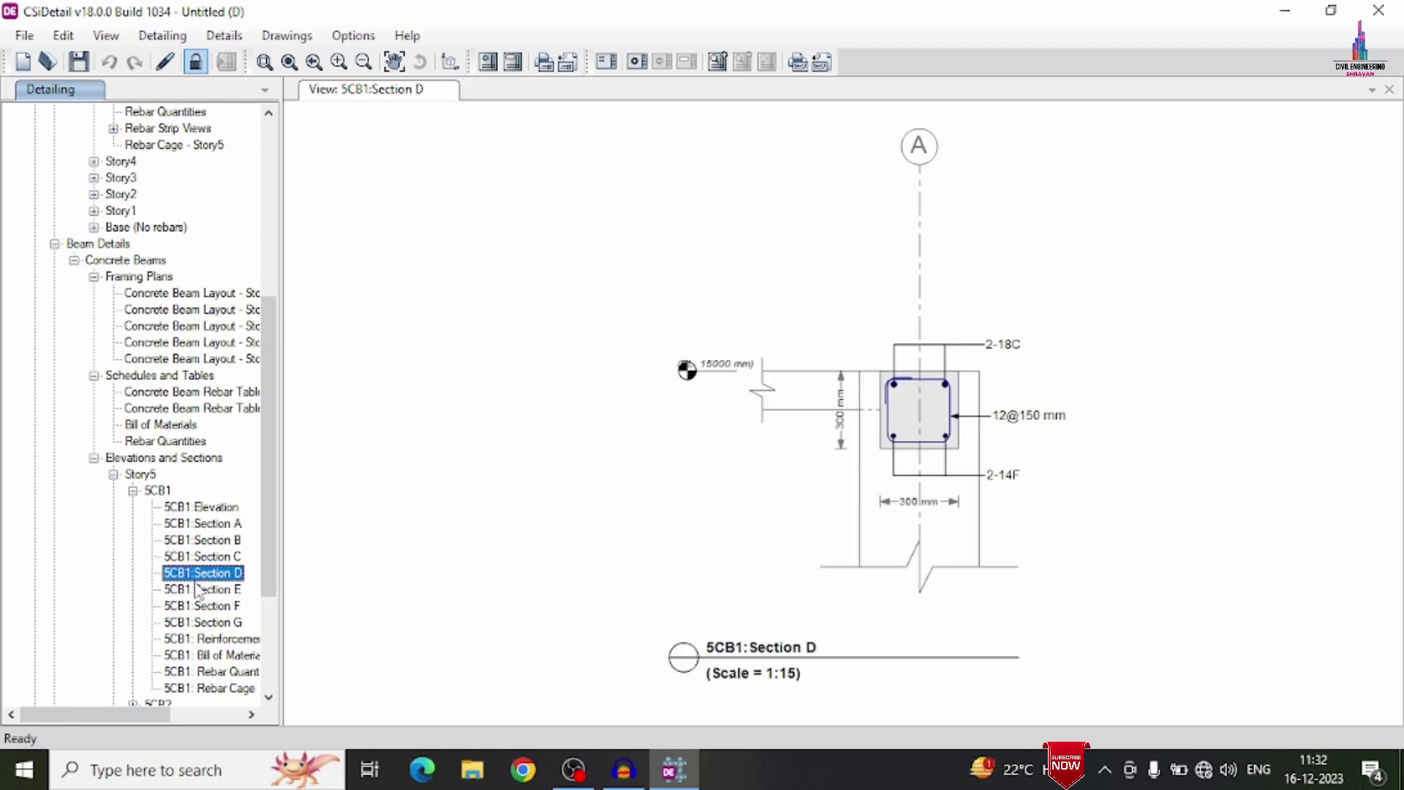
double_click(199, 589)
double_click(195, 622)
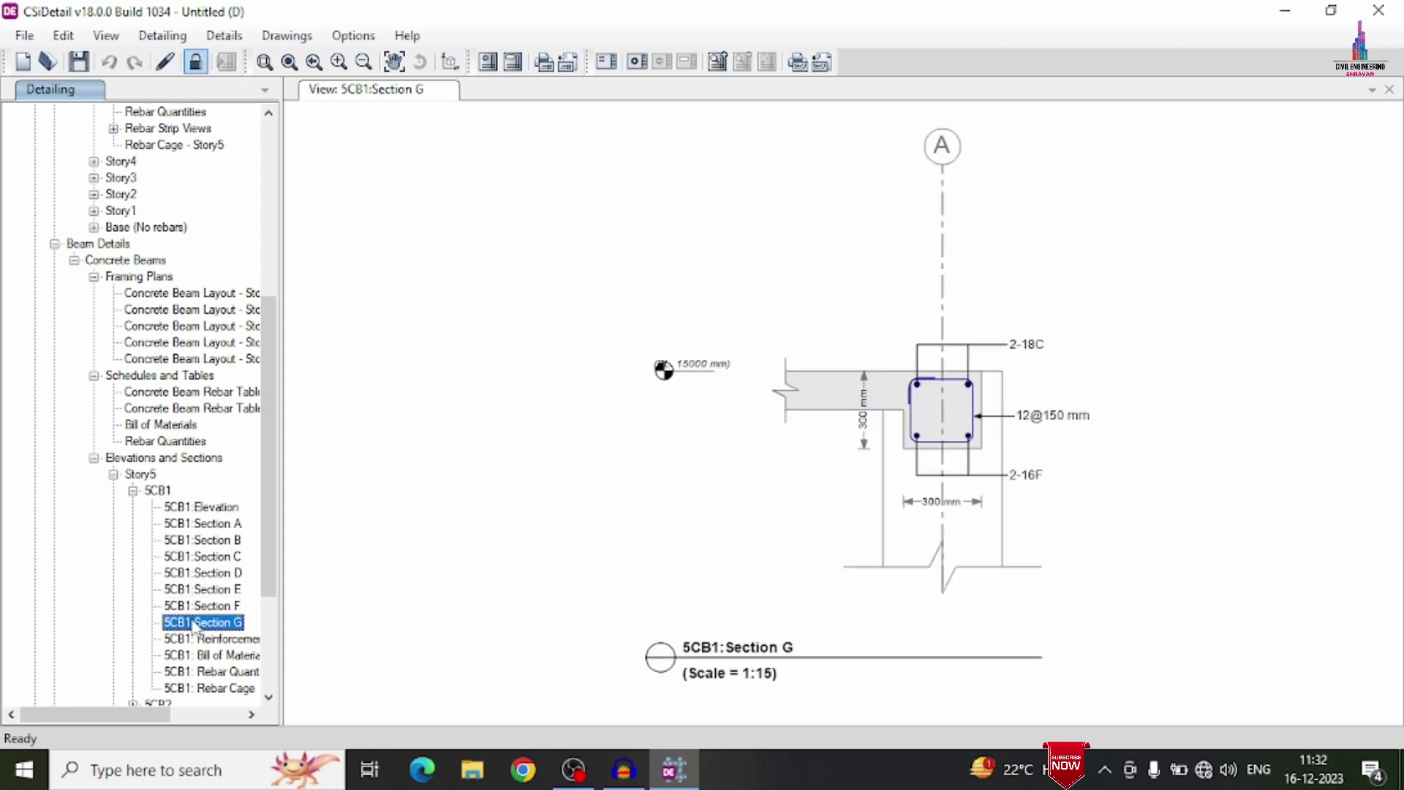
Step: View beam 5CB1's reinforcement profile, bill of materials and rebar quantities
double_click(199, 644)
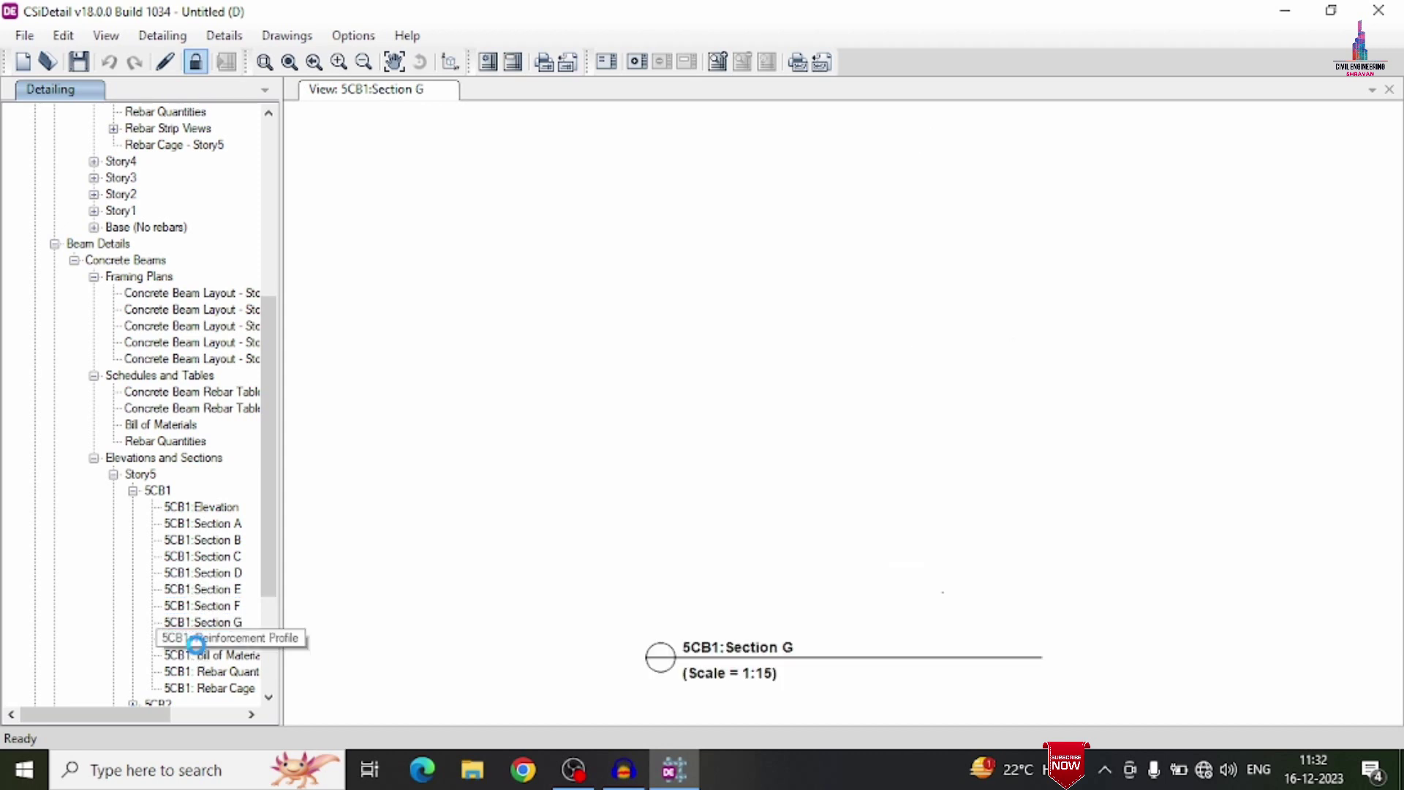
double_click(210, 656)
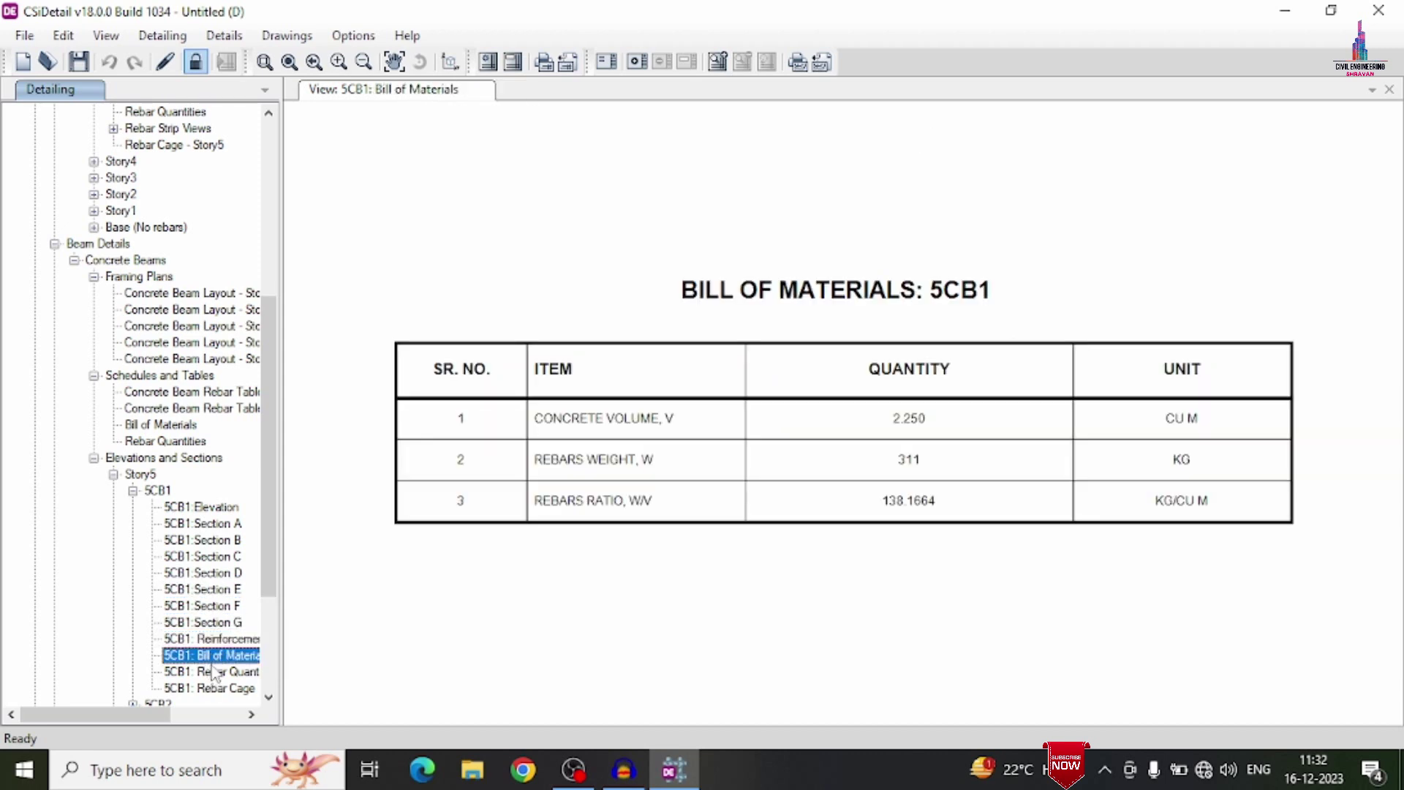
double_click(214, 672)
Step: Inspect the stirrups and longitudinal bars of beam 5CB1 in its 3D rebar cage
double_click(219, 687)
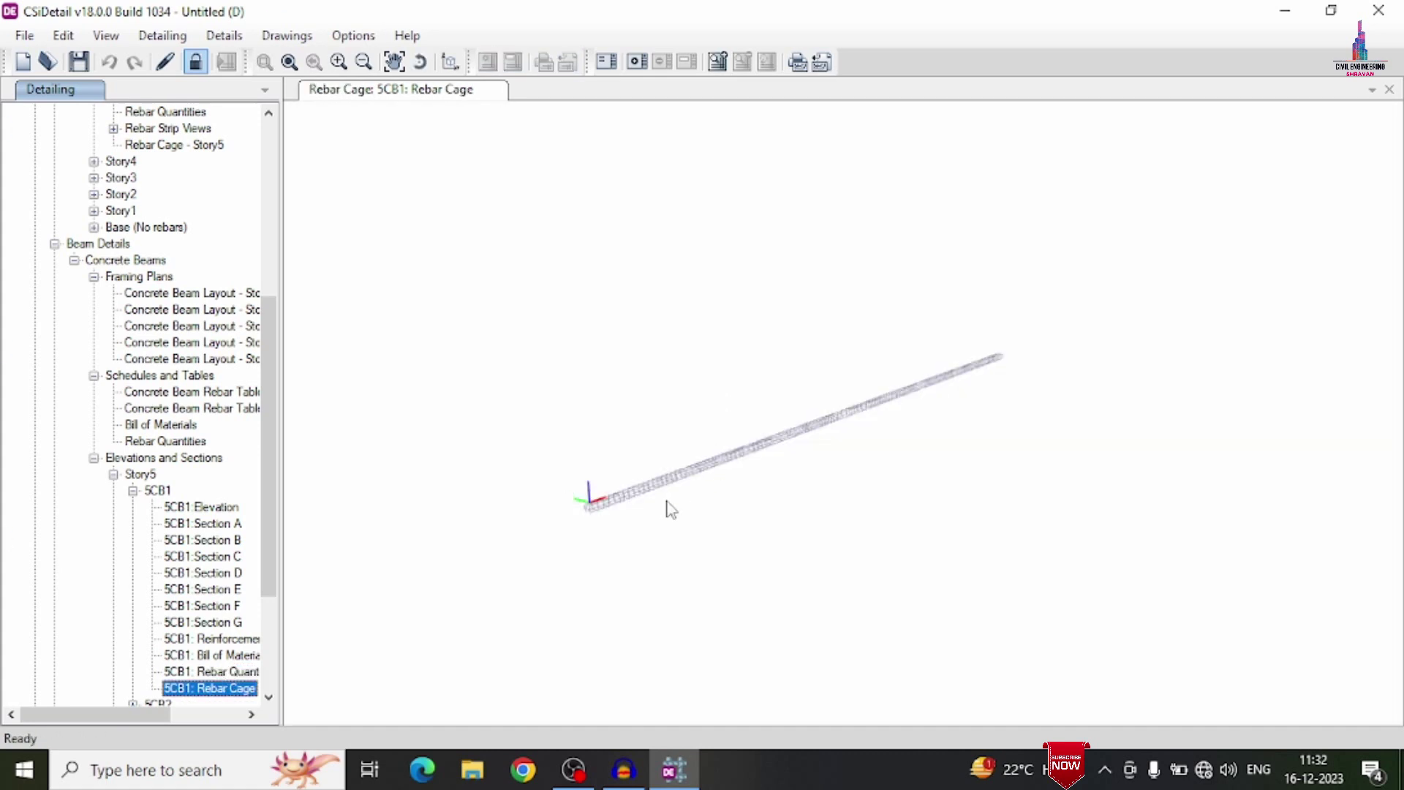
scroll(636, 502, up, 5)
scroll(1103, 290, up, 10)
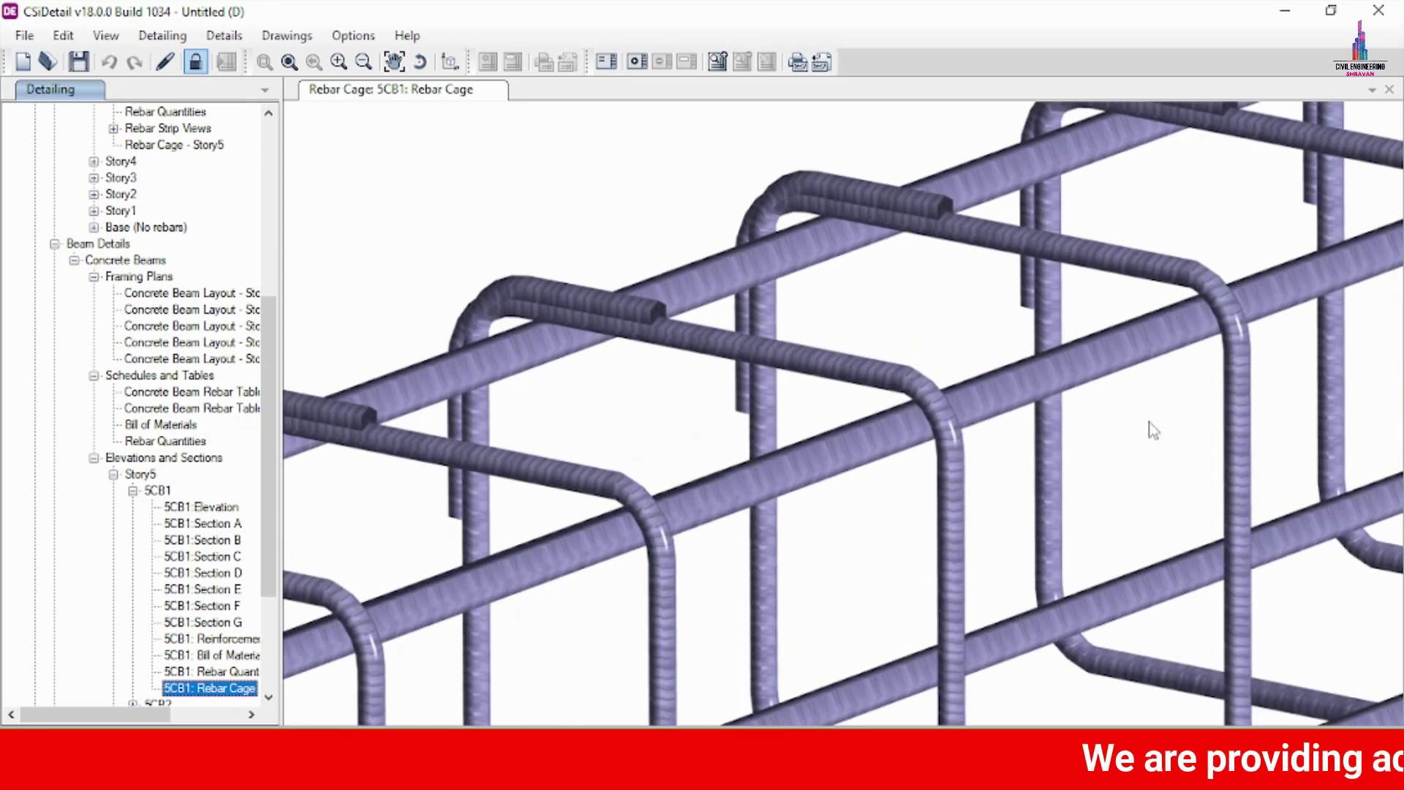
click(1134, 438)
scroll(1122, 445, up, 5)
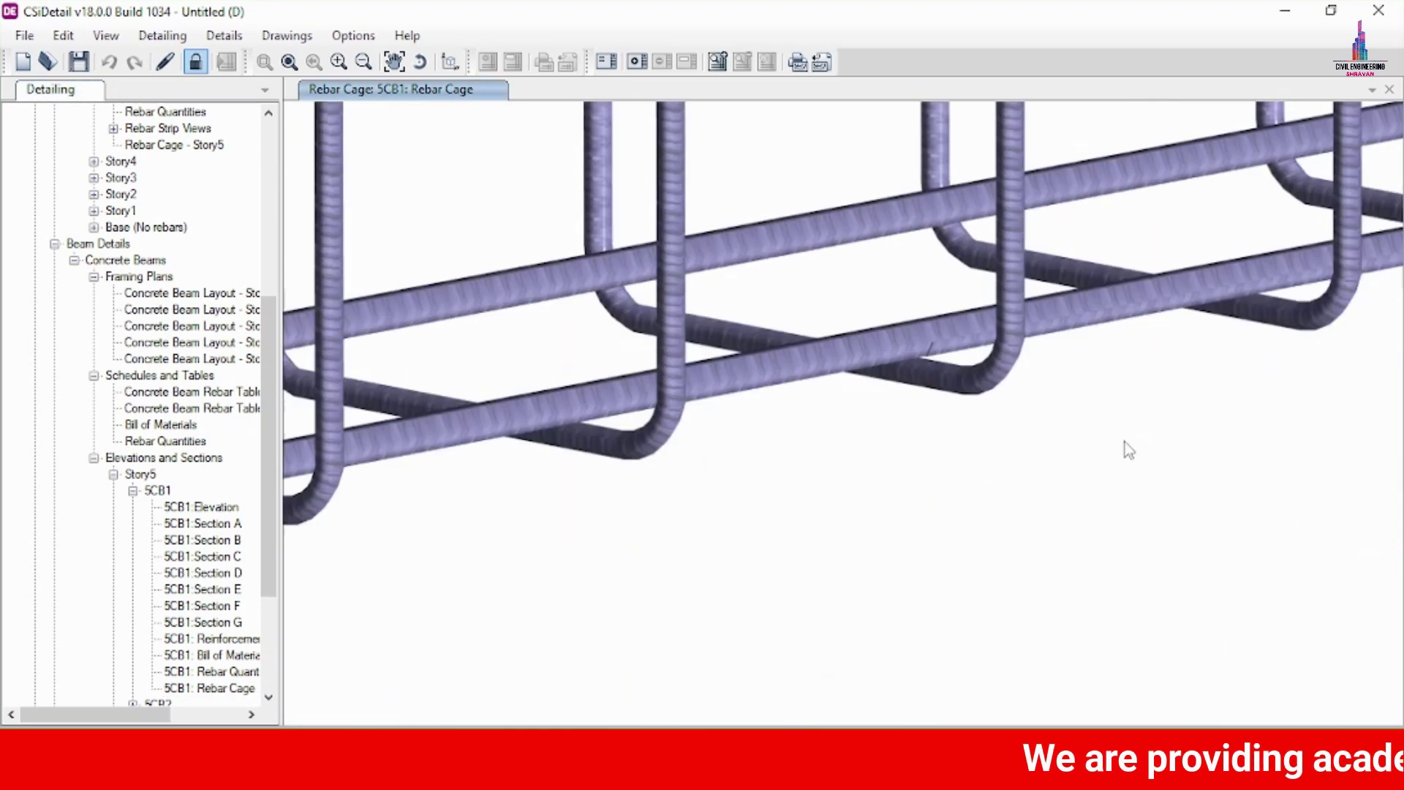
scroll(980, 549, down, 8)
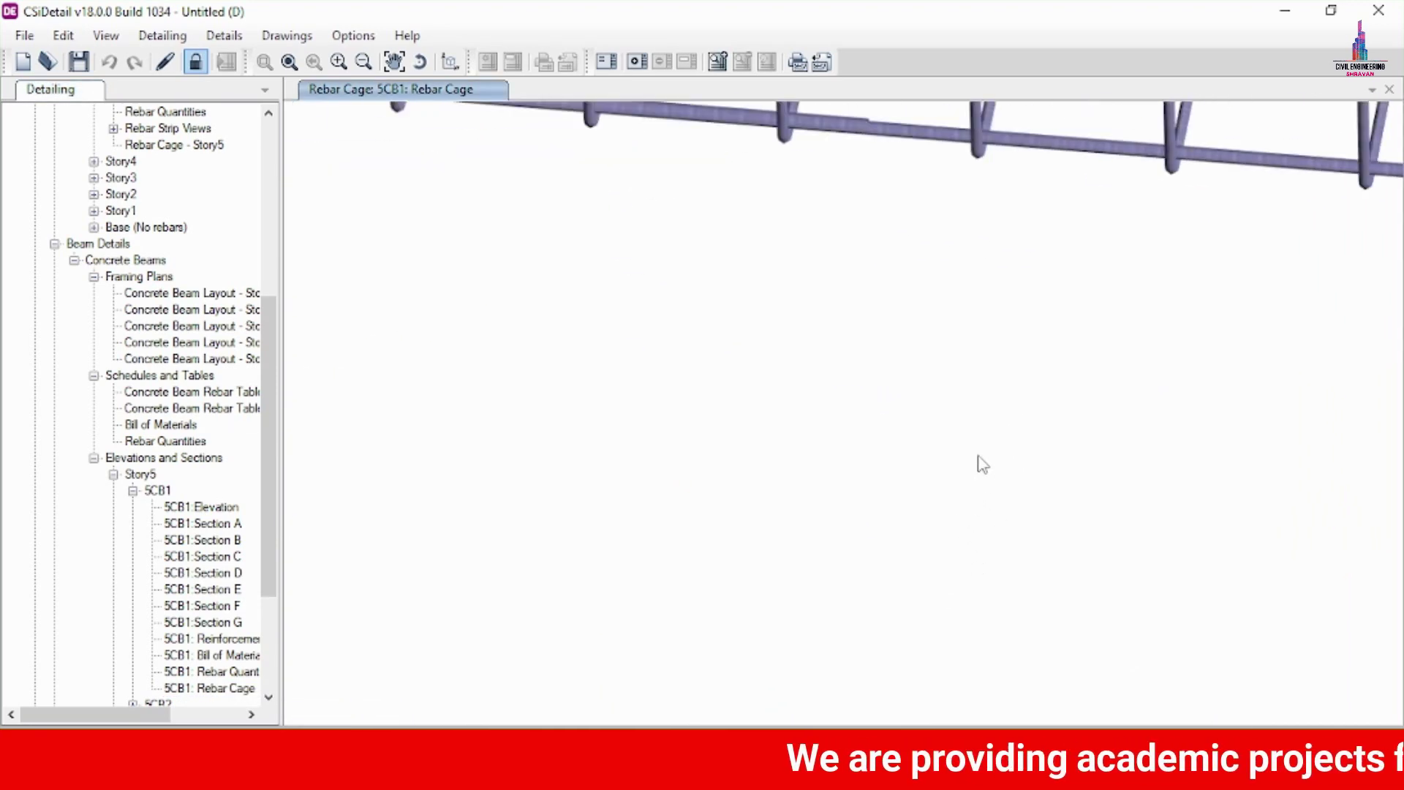
scroll(709, 464, down, 5)
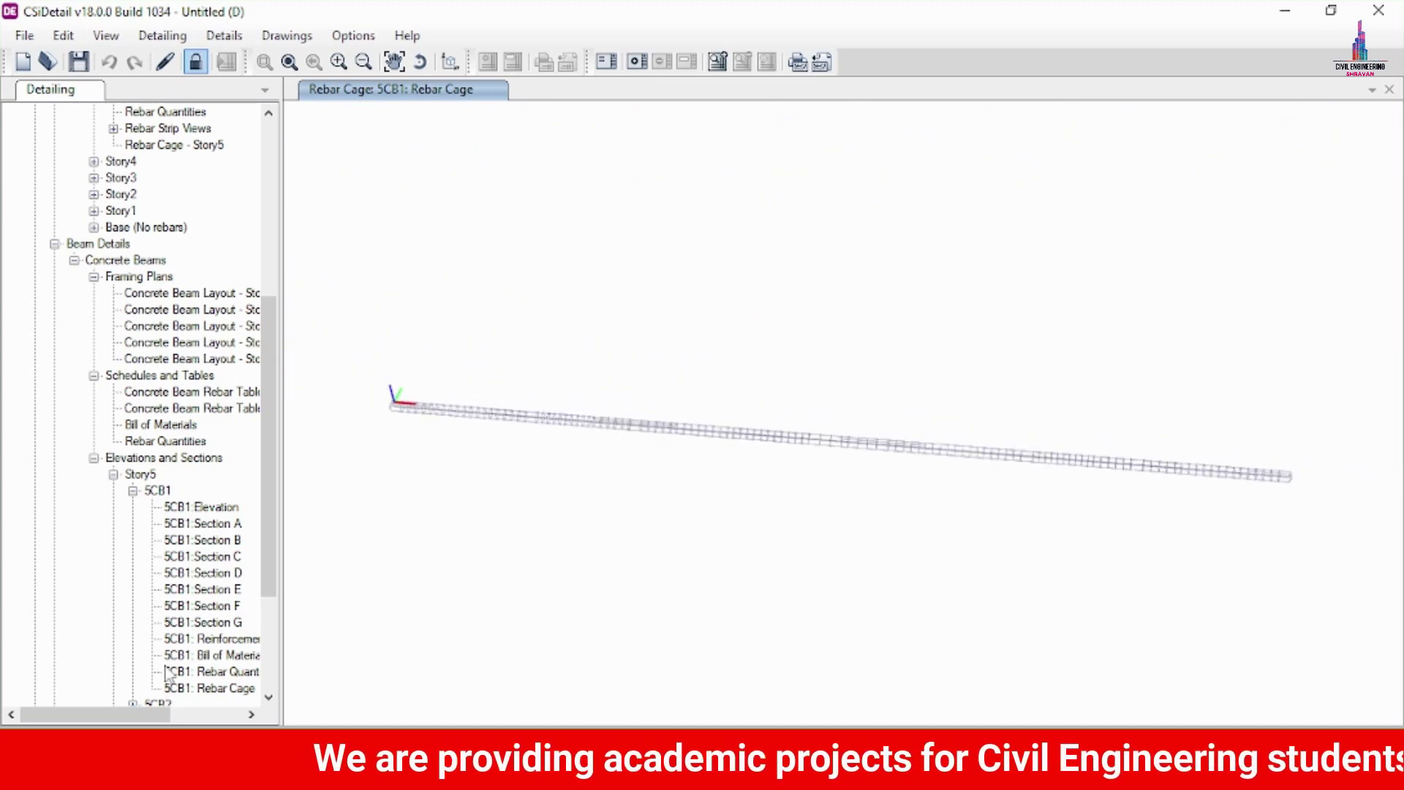
Step: View the concrete column layout framing plan at the Base level
scroll(167, 673, down, 4)
click(54, 639)
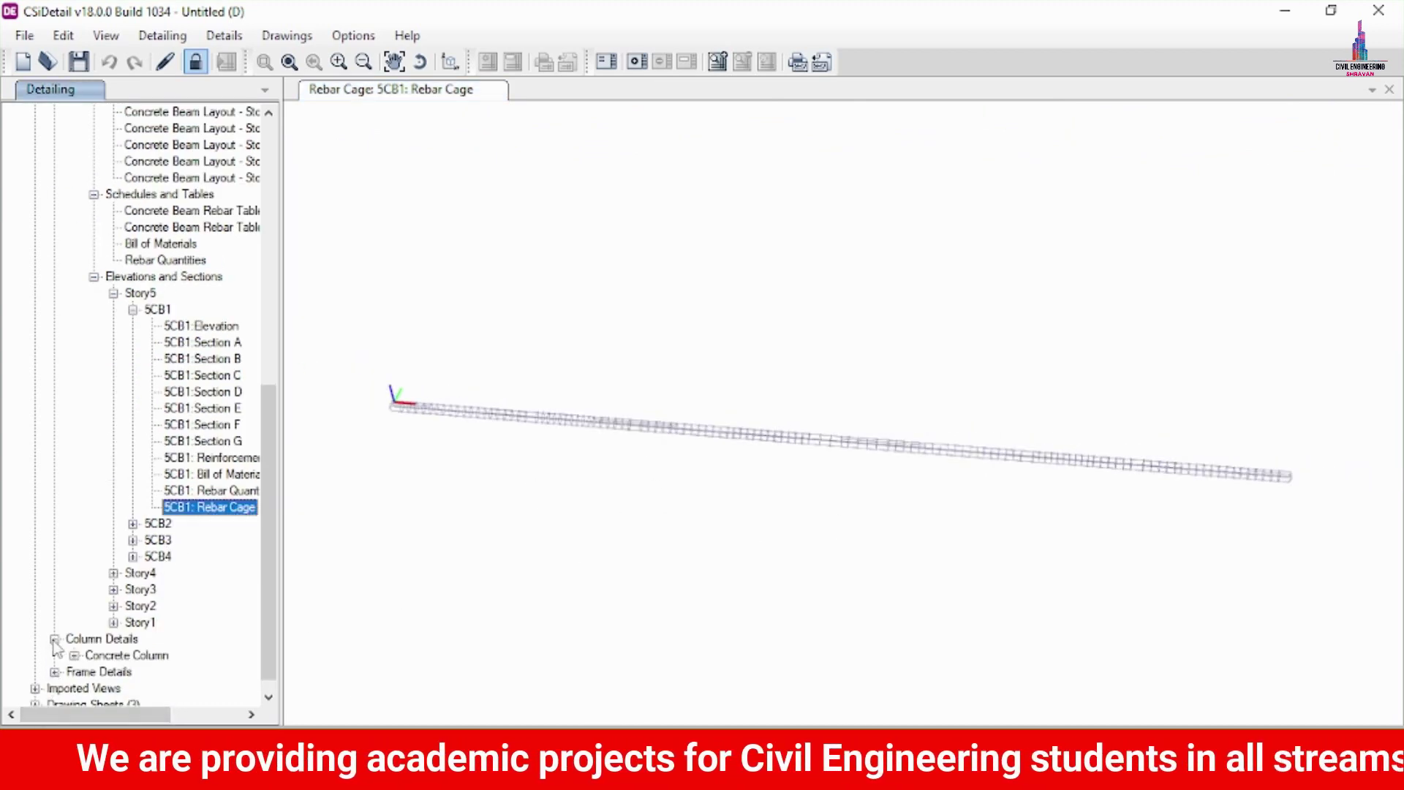
click(75, 656)
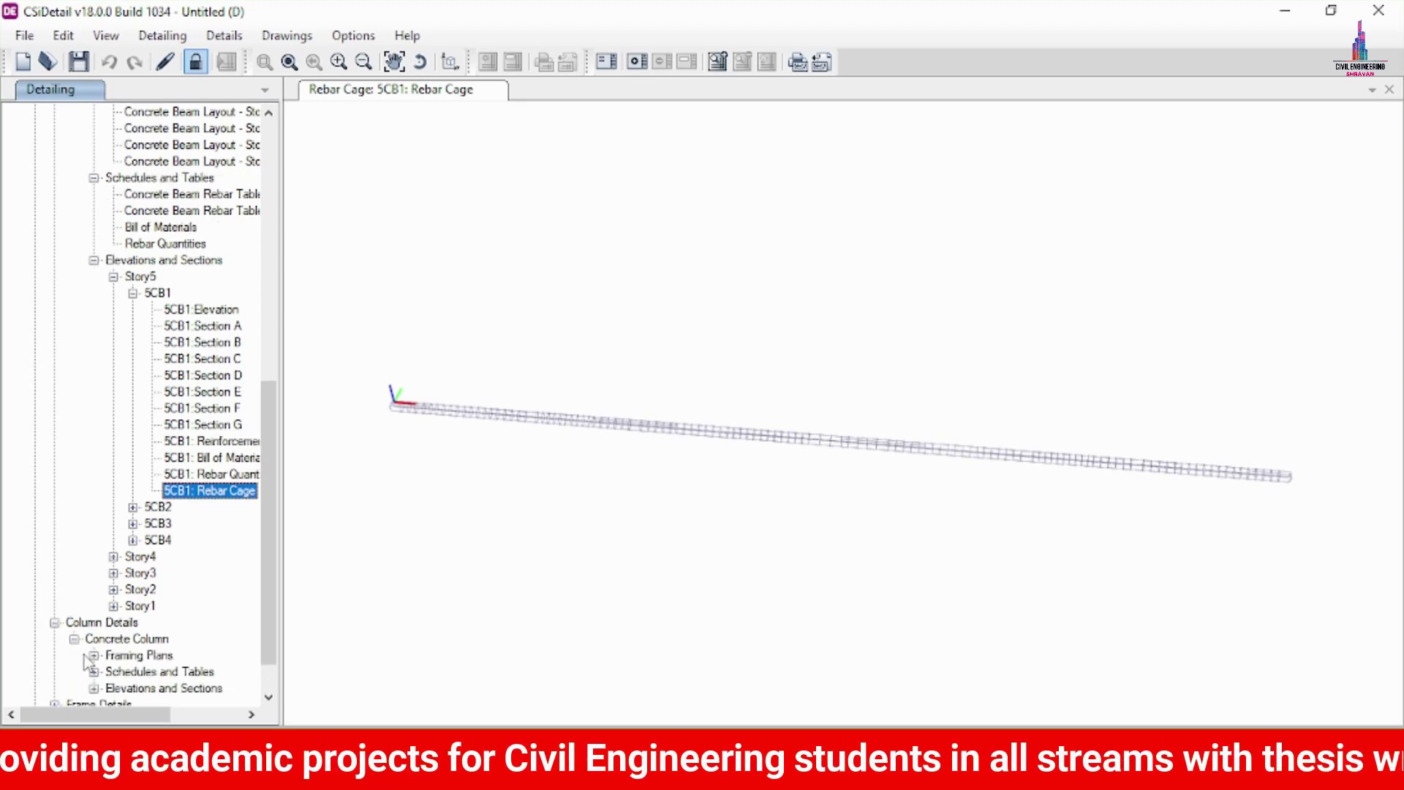
click(94, 656)
click(125, 670)
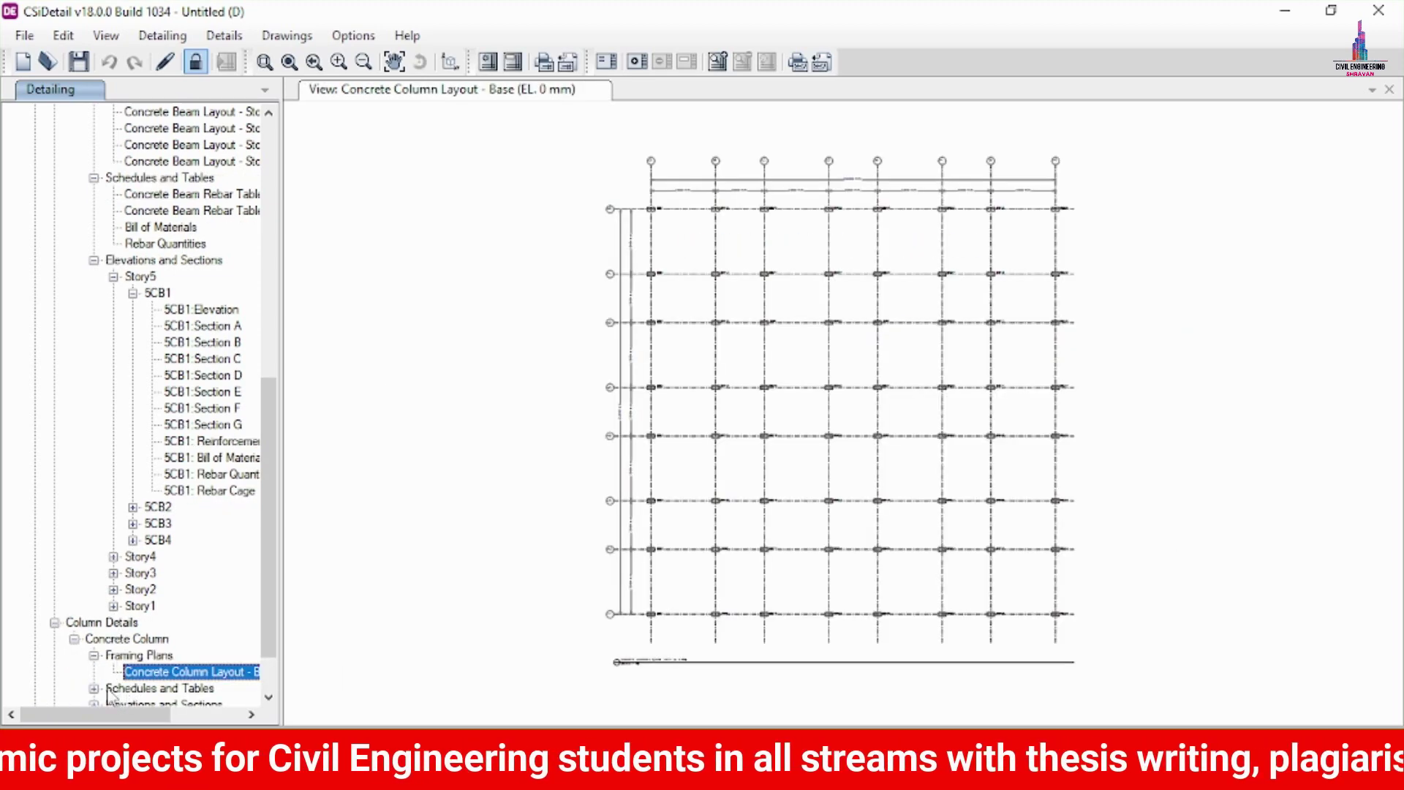
Step: View the first of the five concrete column schedules
double_click(94, 688)
click(93, 623)
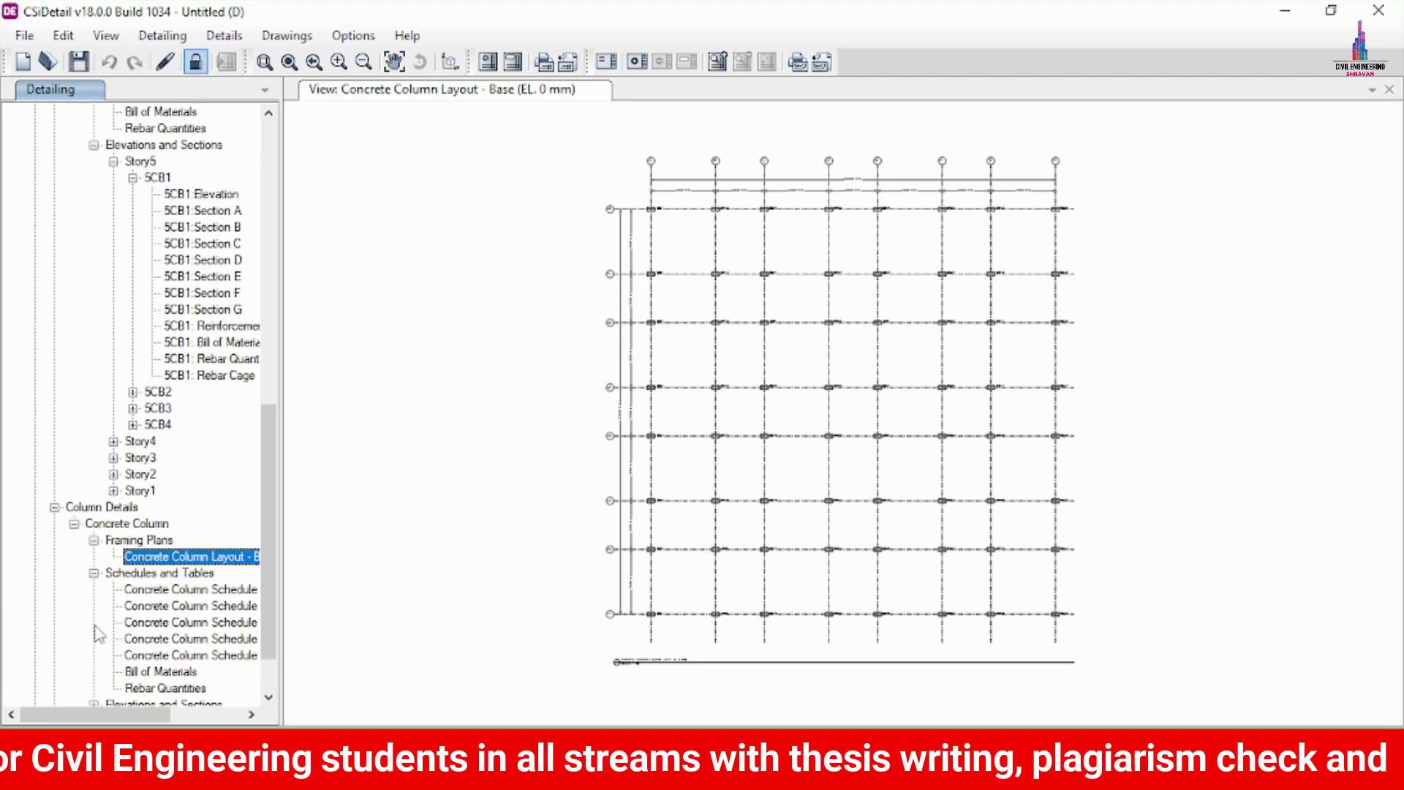
click(167, 589)
scroll(154, 634, down, 2)
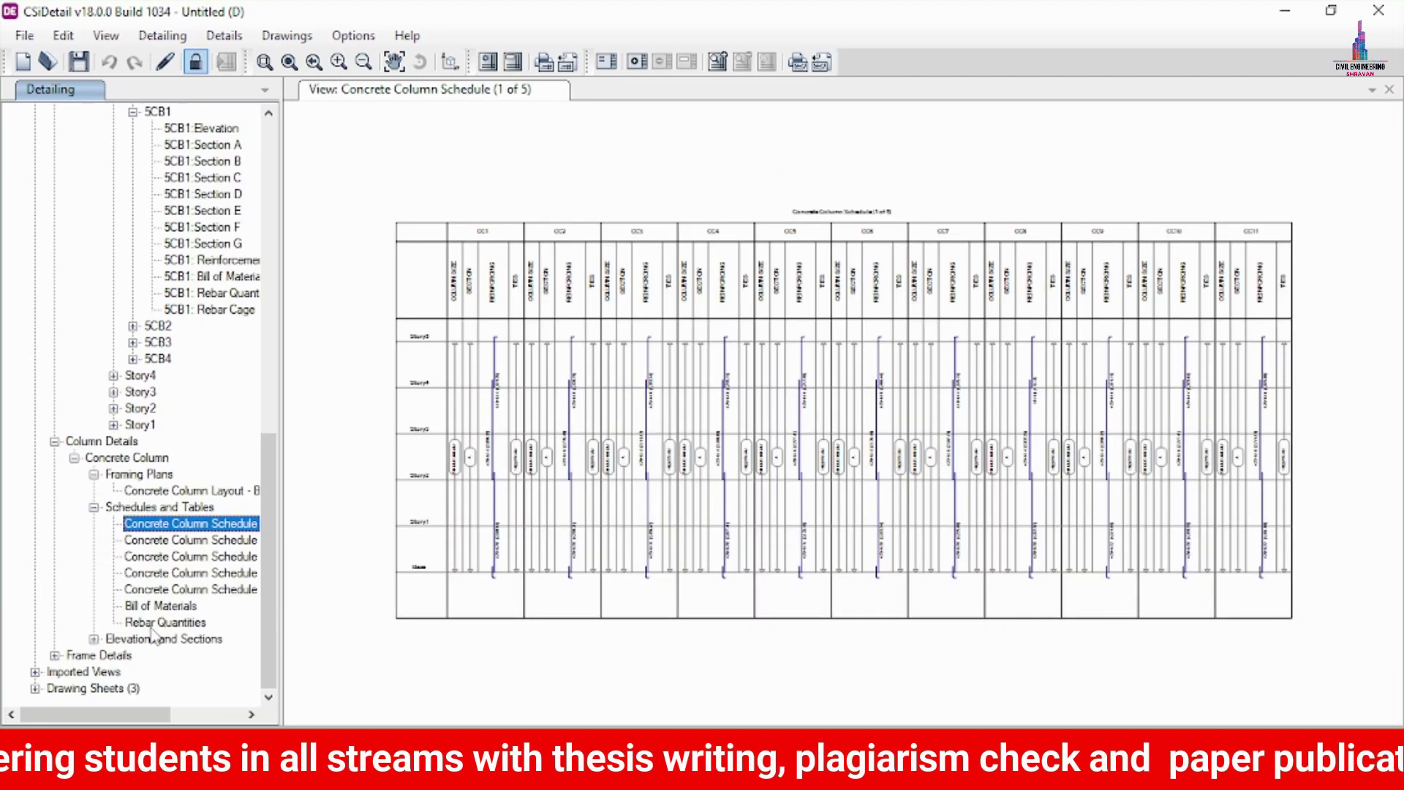
Step: View column CC8's Elevation-1, Elevation-2 and Section A
click(94, 639)
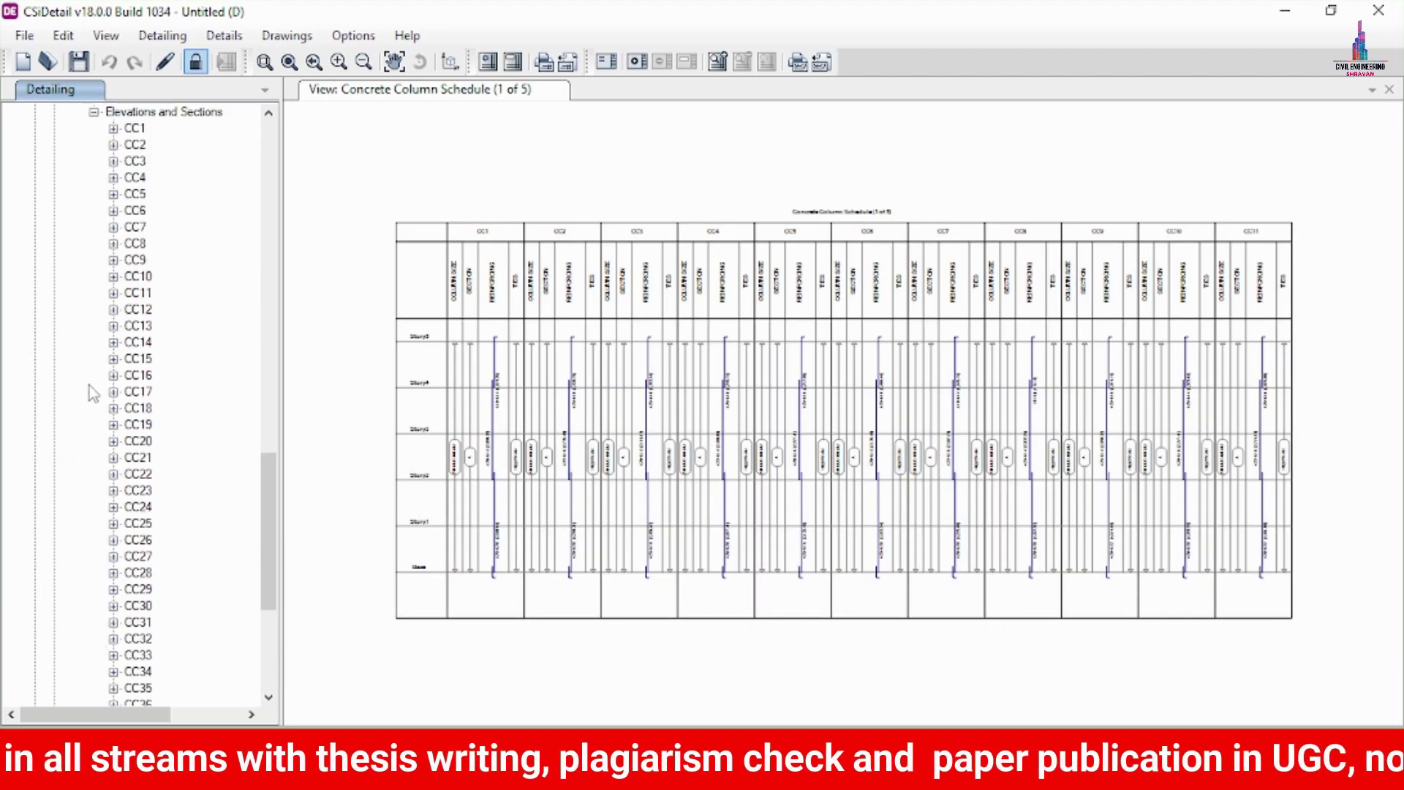
scroll(94, 439, down, 10)
scroll(112, 578, up, 14)
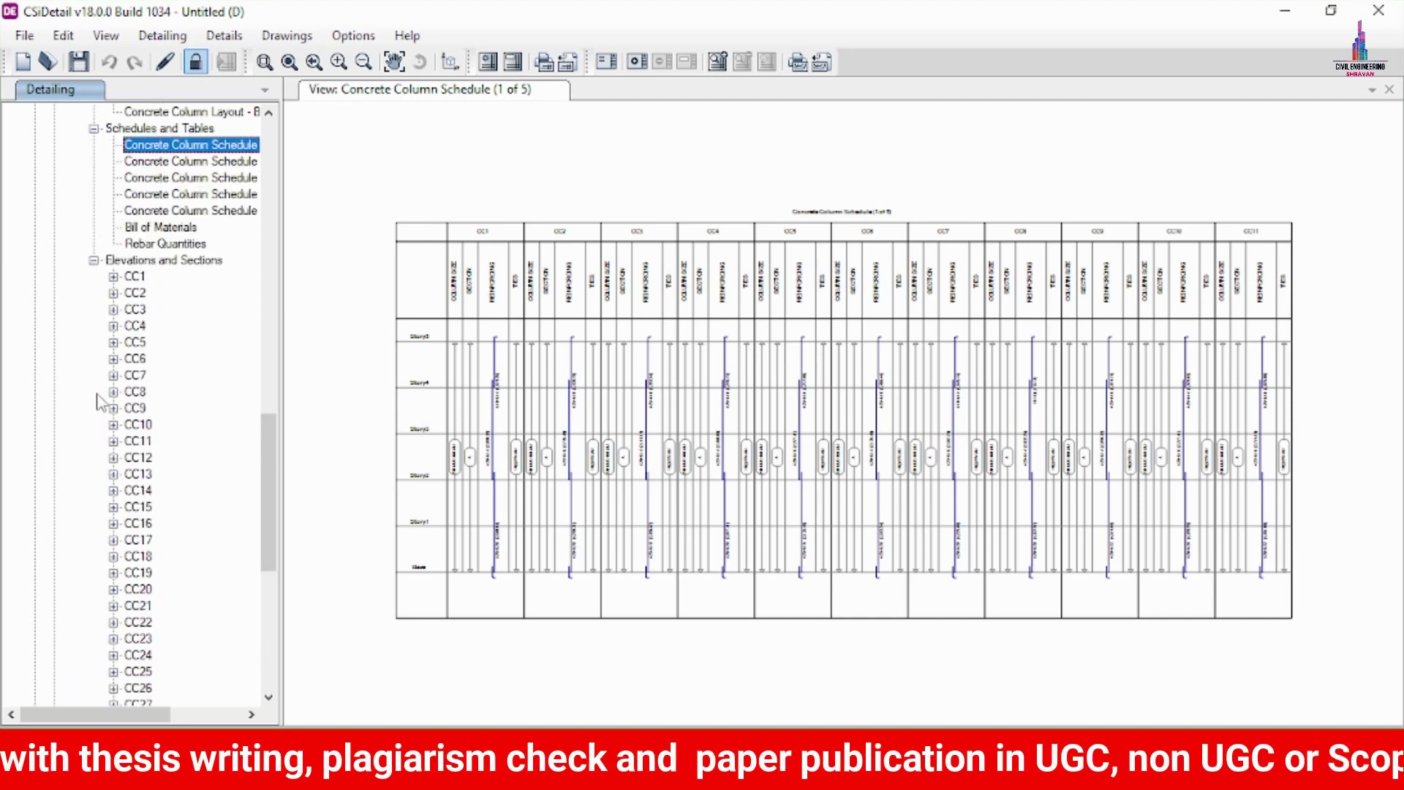
click(113, 392)
click(179, 408)
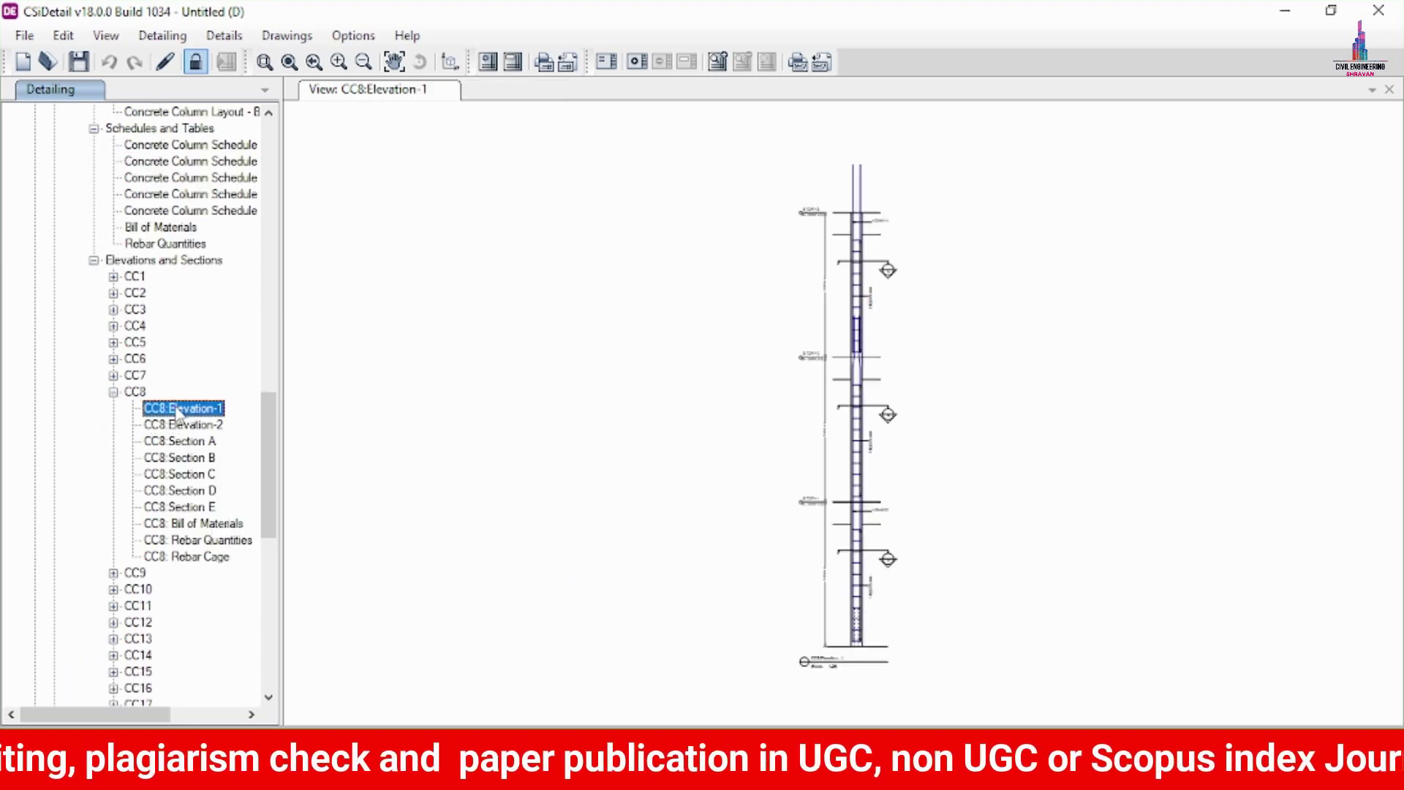
click(192, 426)
click(198, 443)
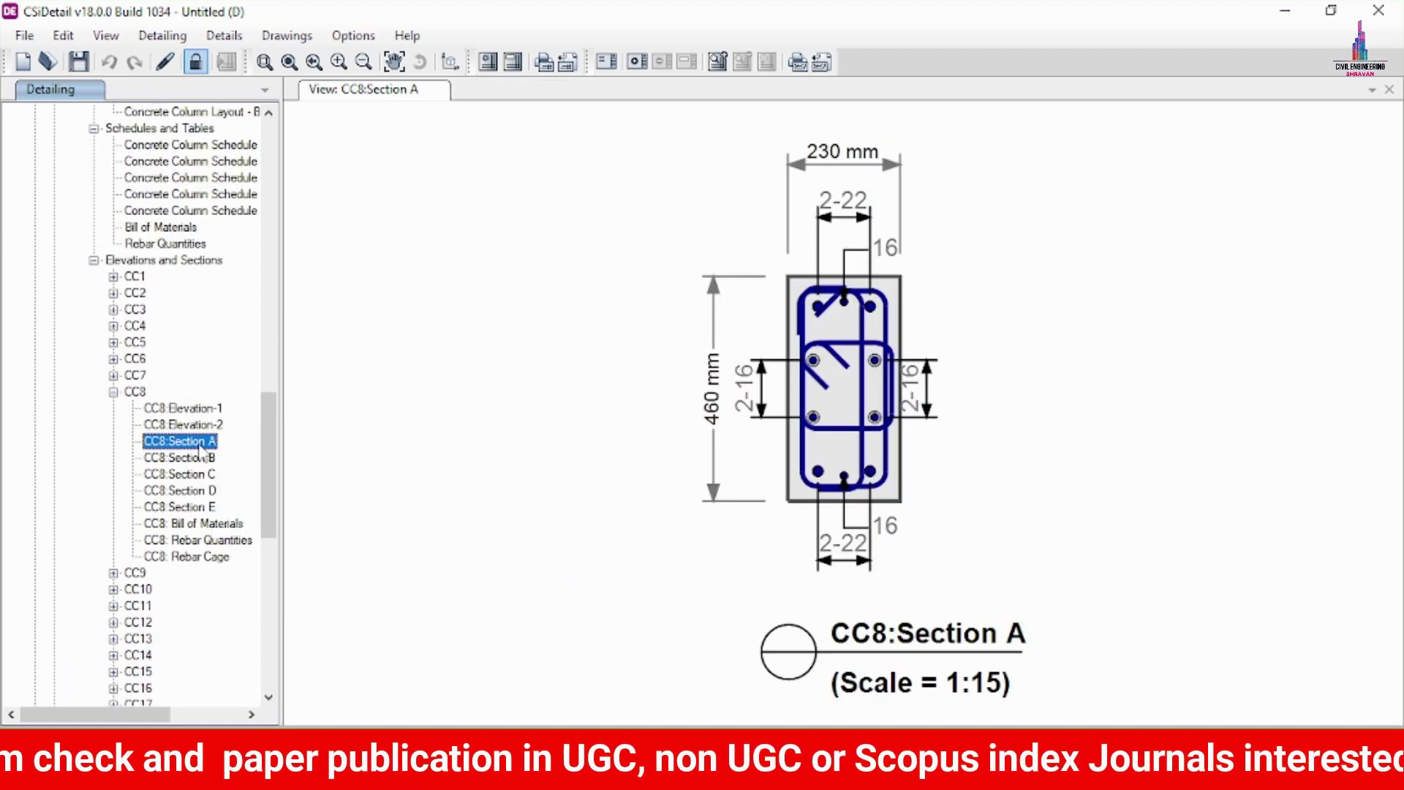
Step: View the remaining cross-sections of column CC8, Section B through Section E
click(202, 459)
click(201, 475)
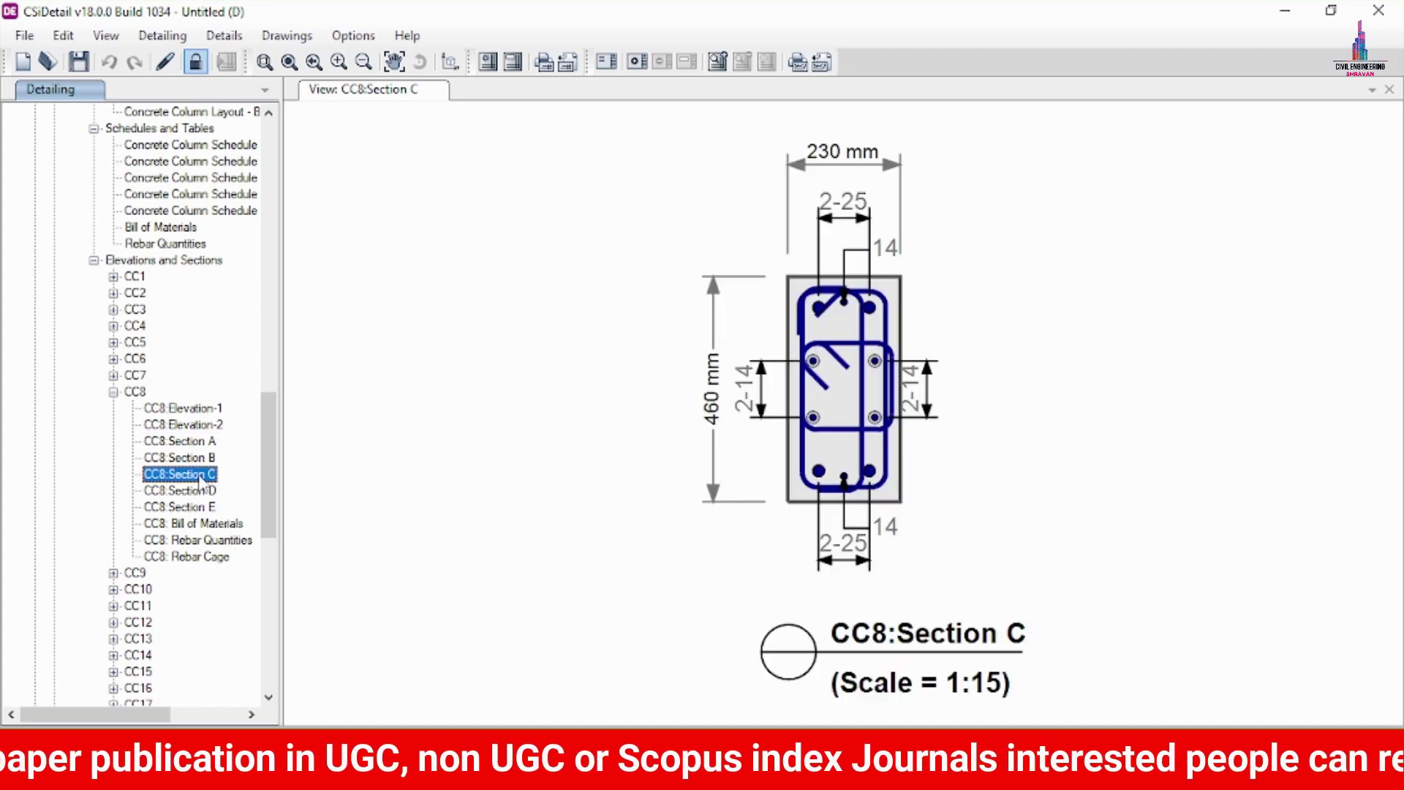
click(194, 492)
click(194, 506)
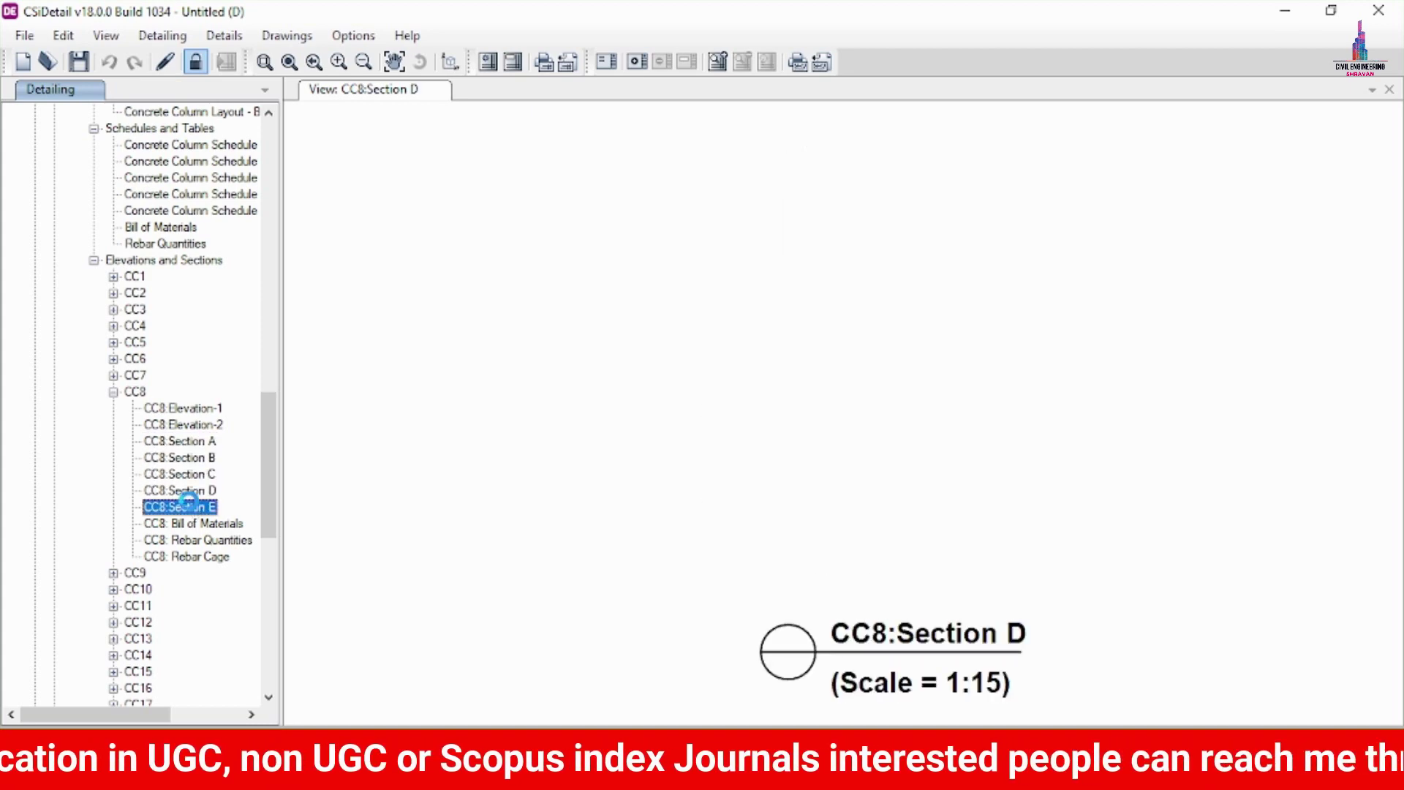
Step: Open column CC8's 3D rebar cage and examine its ties and longitudinal bars up close from several angles
click(184, 558)
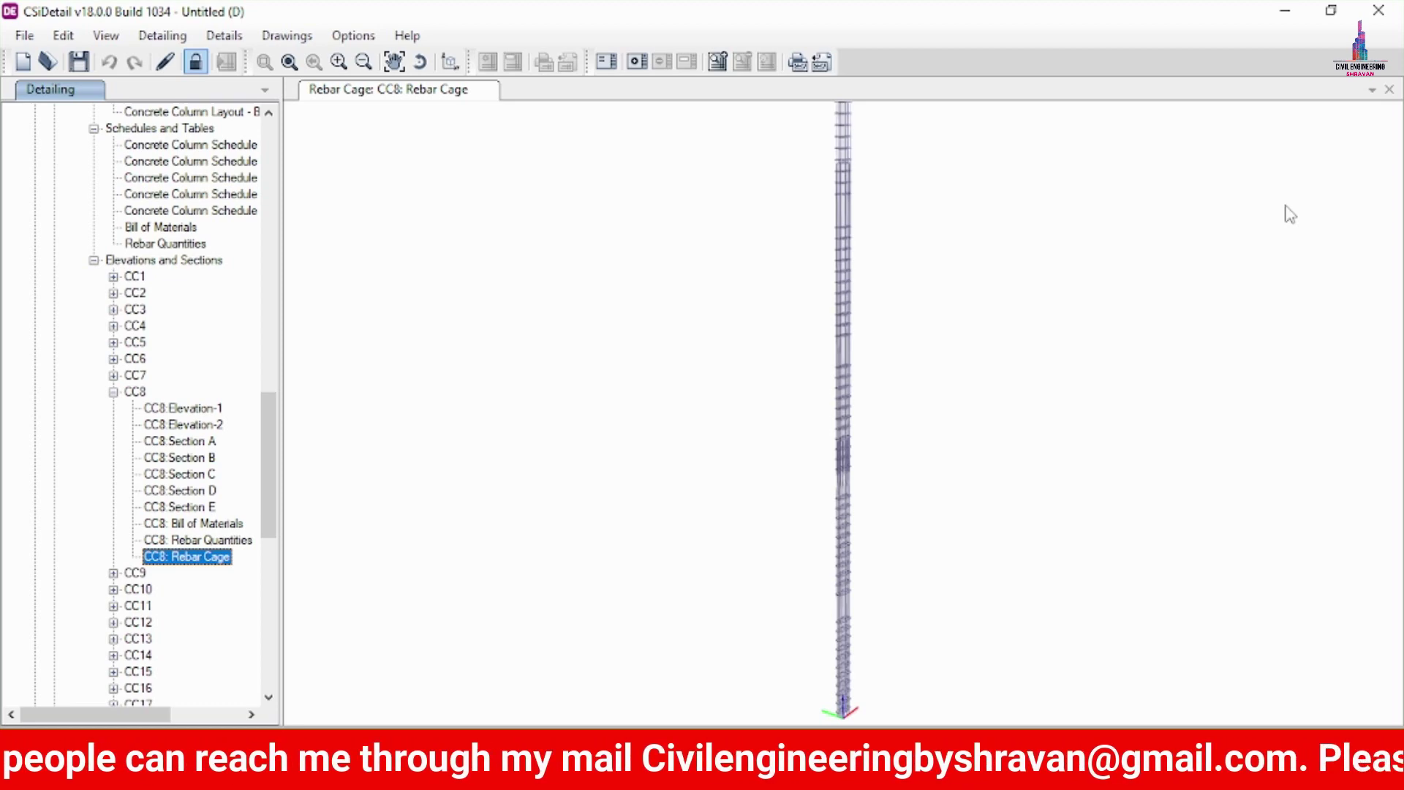
scroll(892, 379, down, 2)
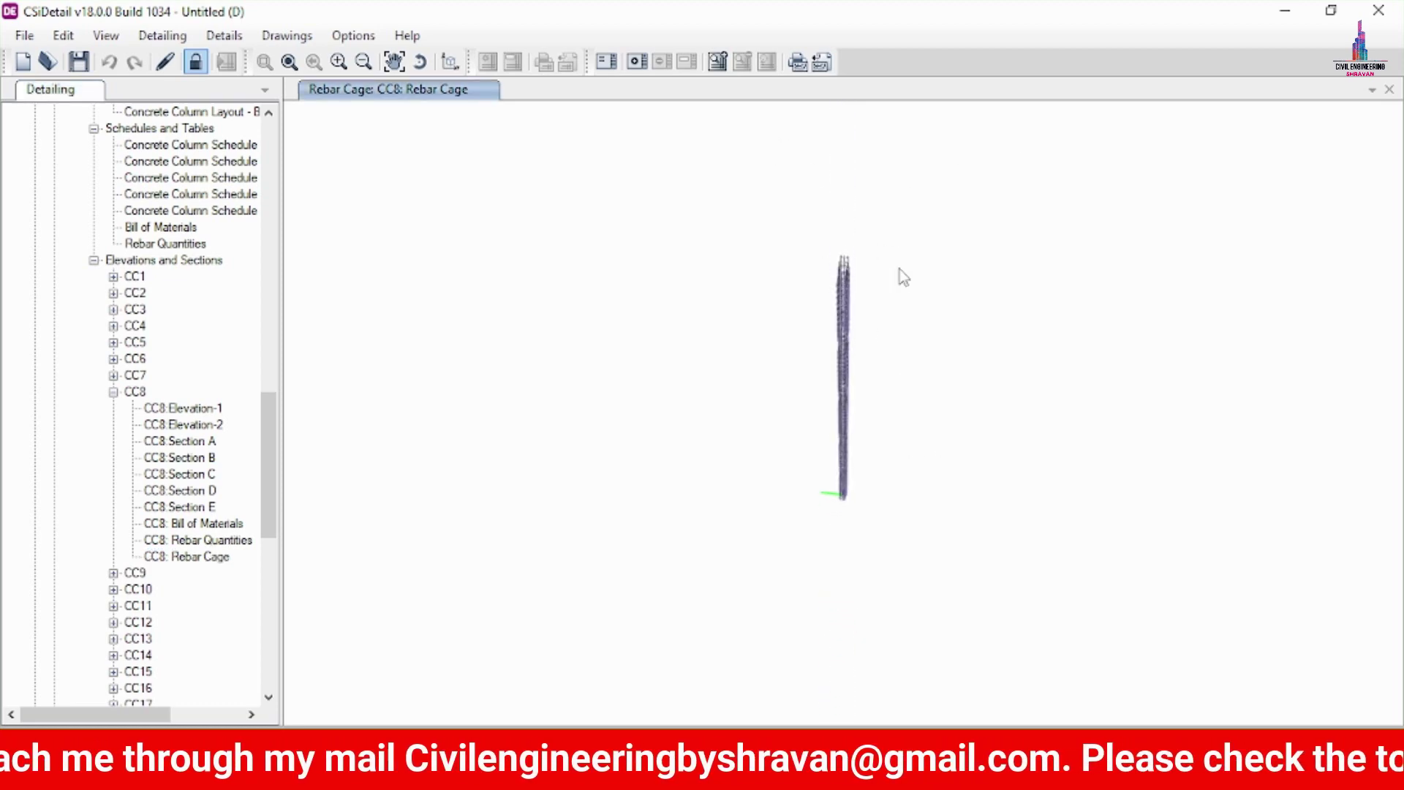
scroll(894, 267, up, 6)
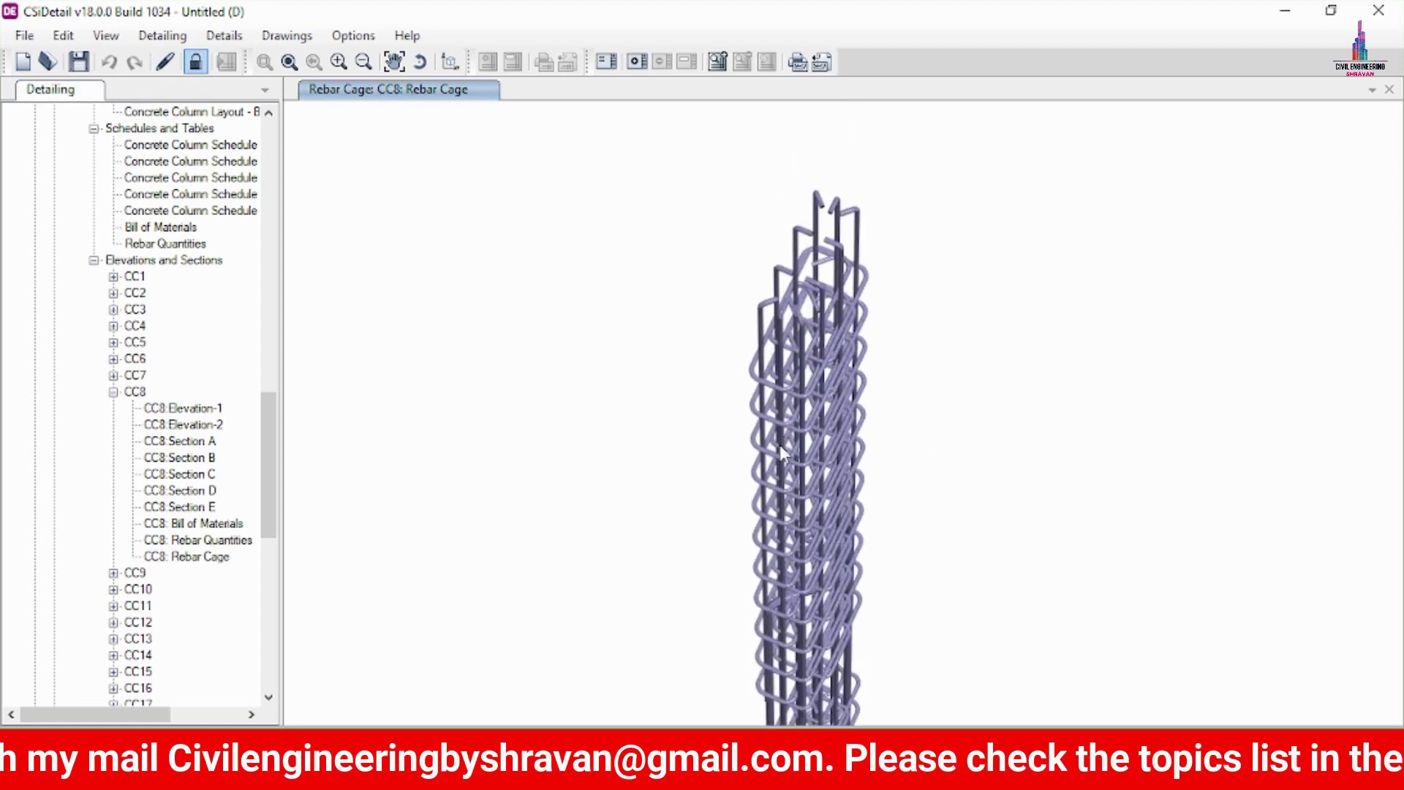
middle_drag(780, 444, 3, 492)
middle_drag(896, 395, 841, 384)
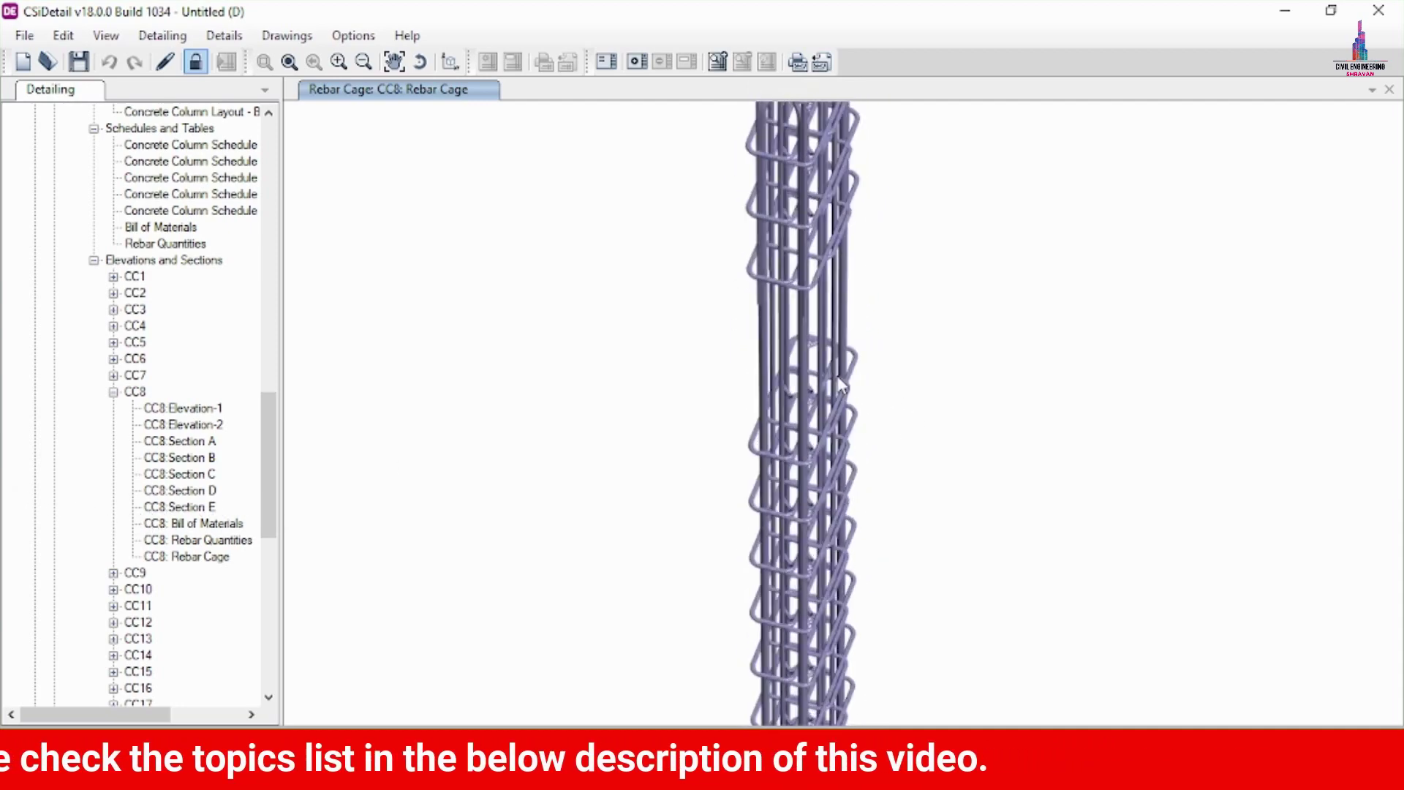
scroll(839, 383, up, 5)
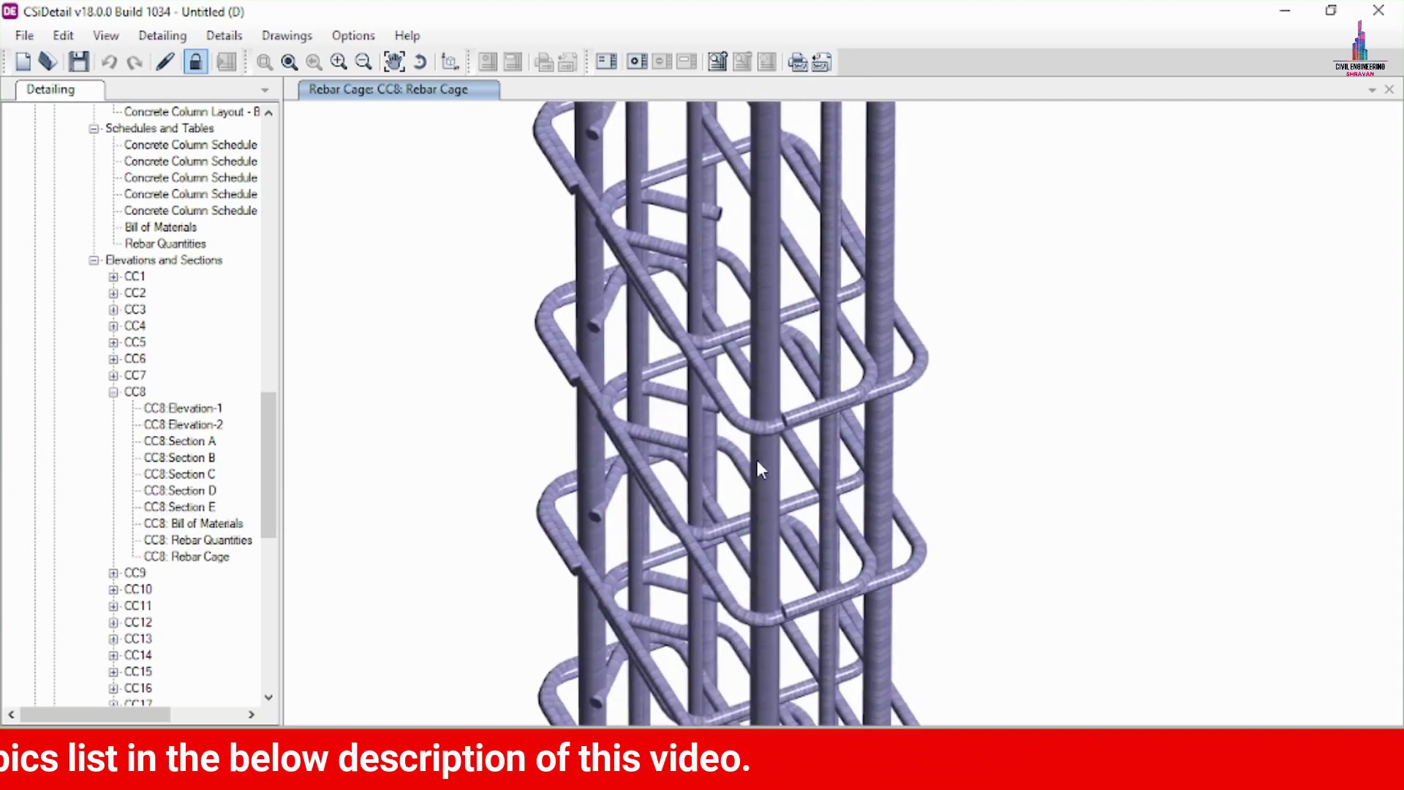
middle_drag(756, 471, 1022, 421)
middle_drag(1066, 415, 1117, 400)
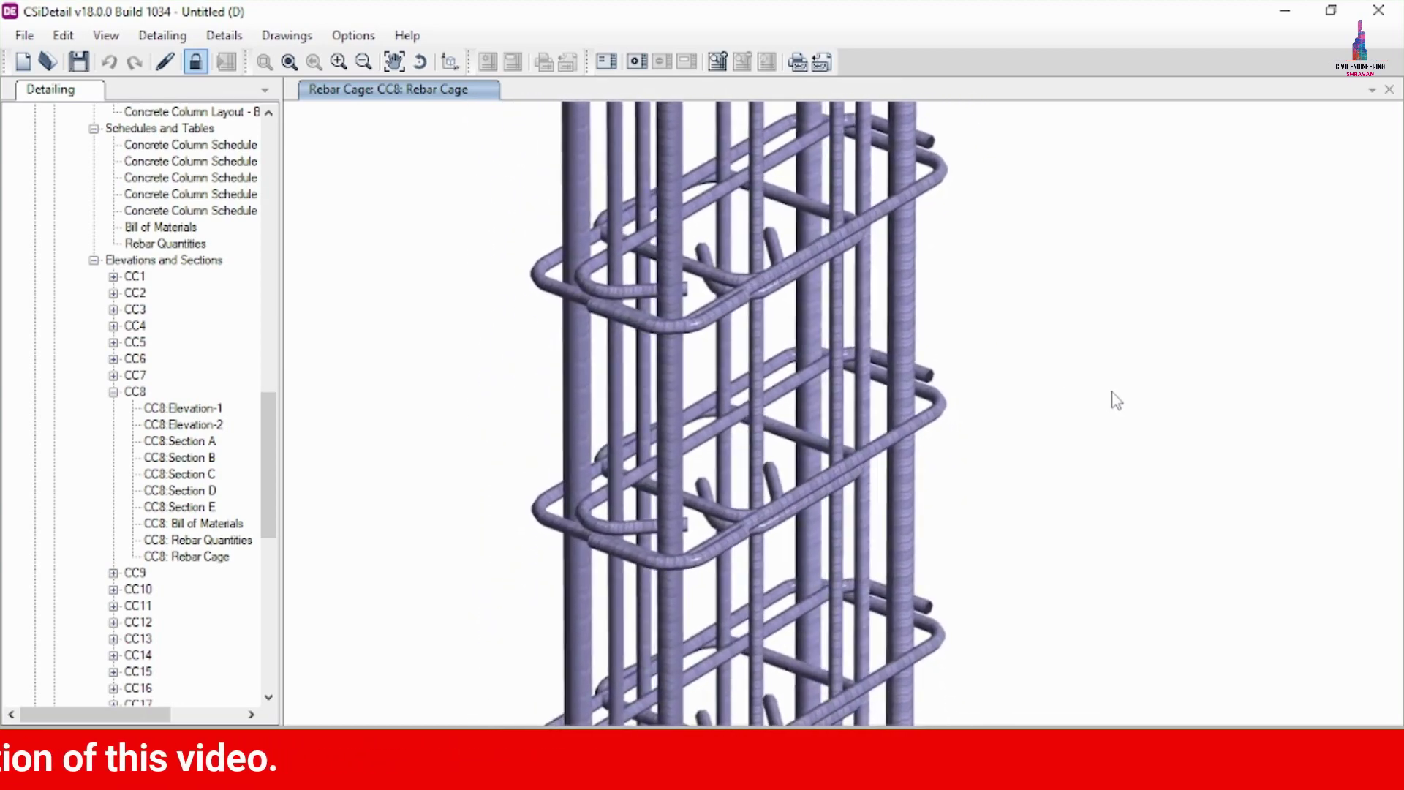
middle_drag(698, 461, 761, 486)
middle_drag(885, 464, 736, 438)
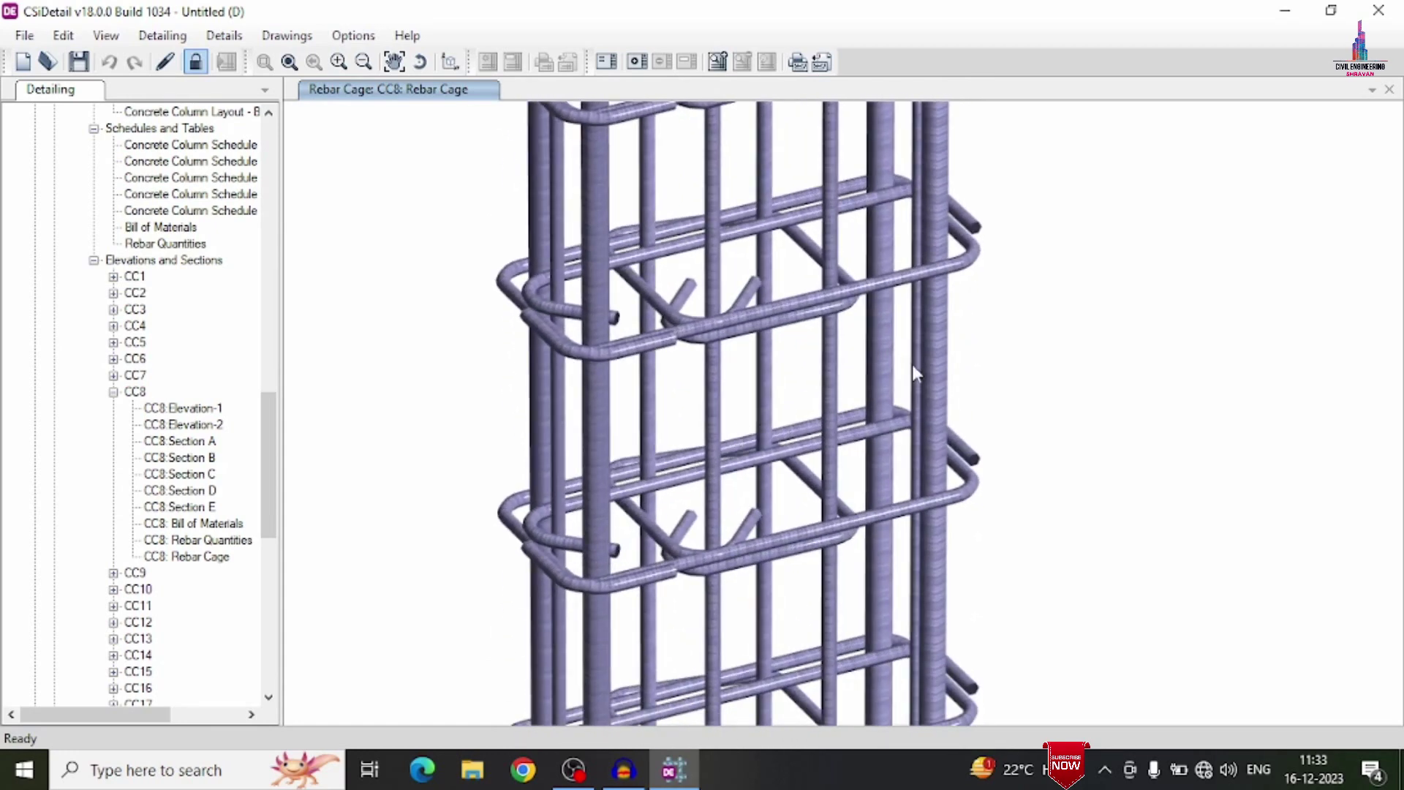